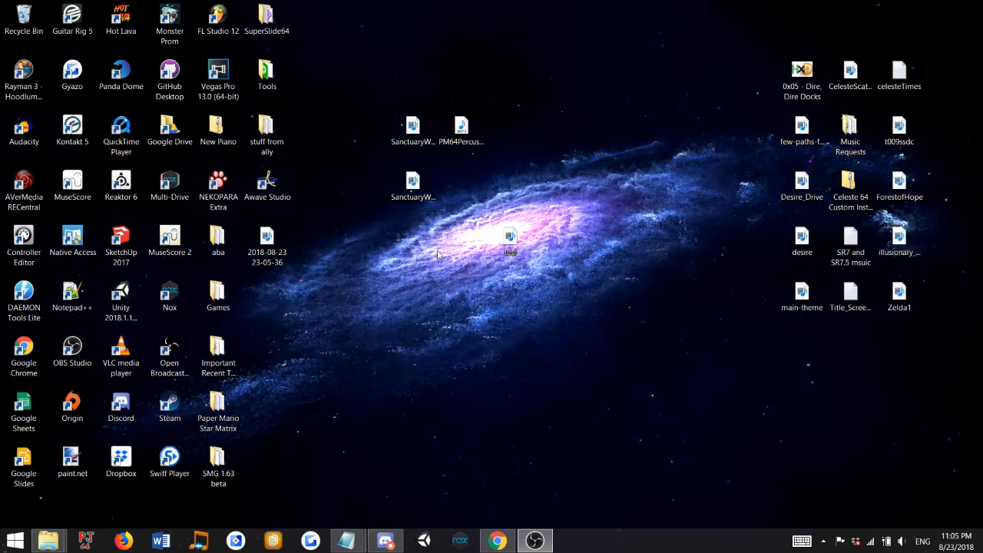
drag(437, 249, 367, 104)
click(440, 126)
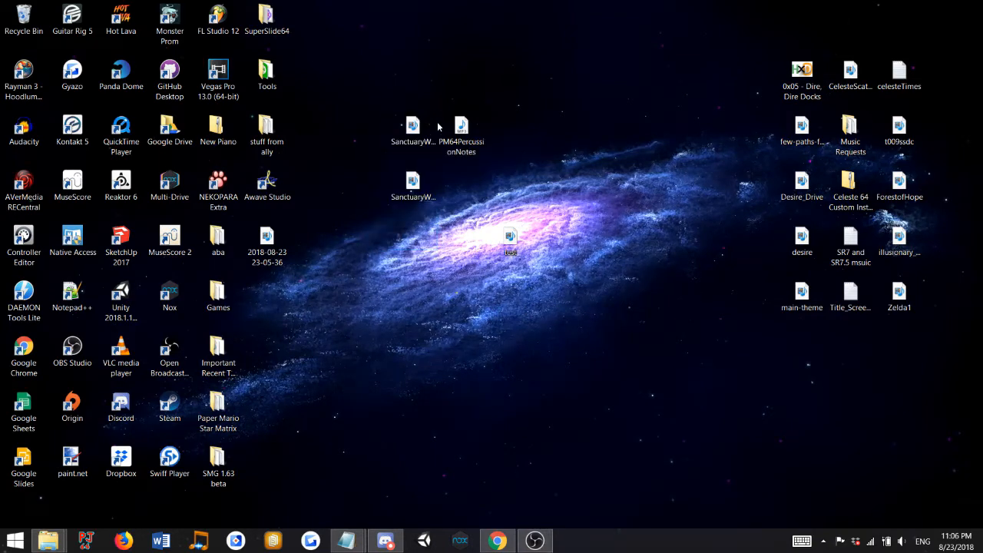
click(421, 129)
click(422, 175)
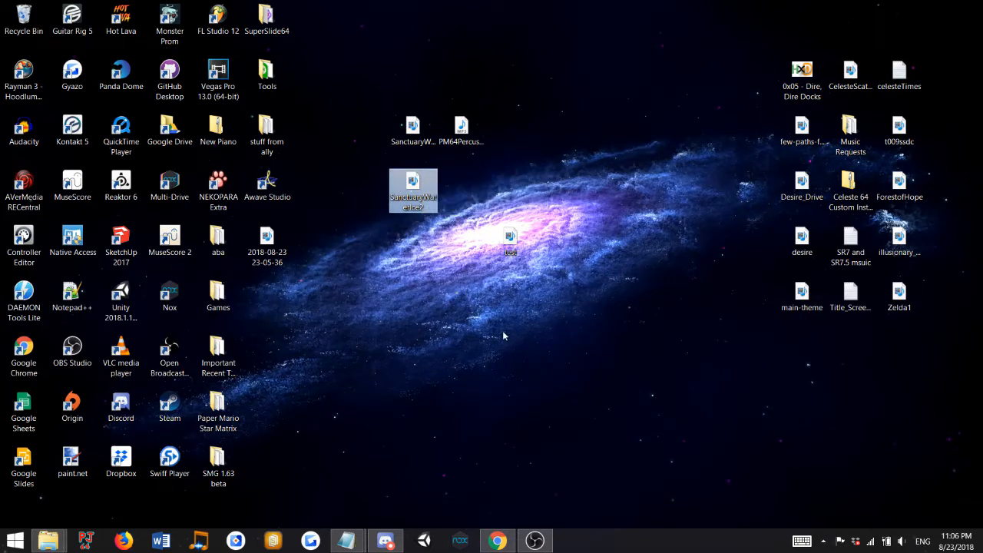
Bring up the PercussionBank notes and read through the percussion list from C1 to C6.
mouse_move(345, 541)
click(307, 461)
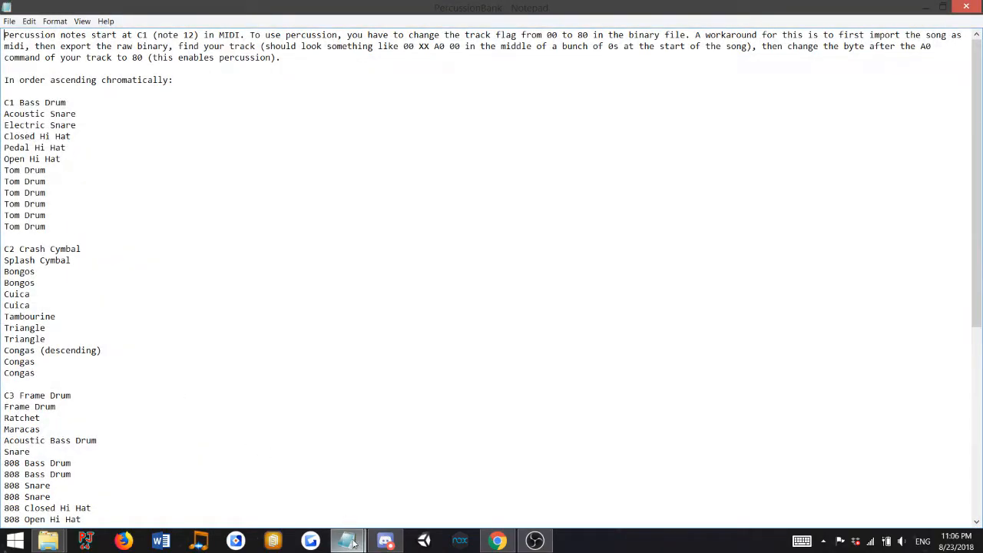
click(145, 149)
scroll(144, 151, down, 10)
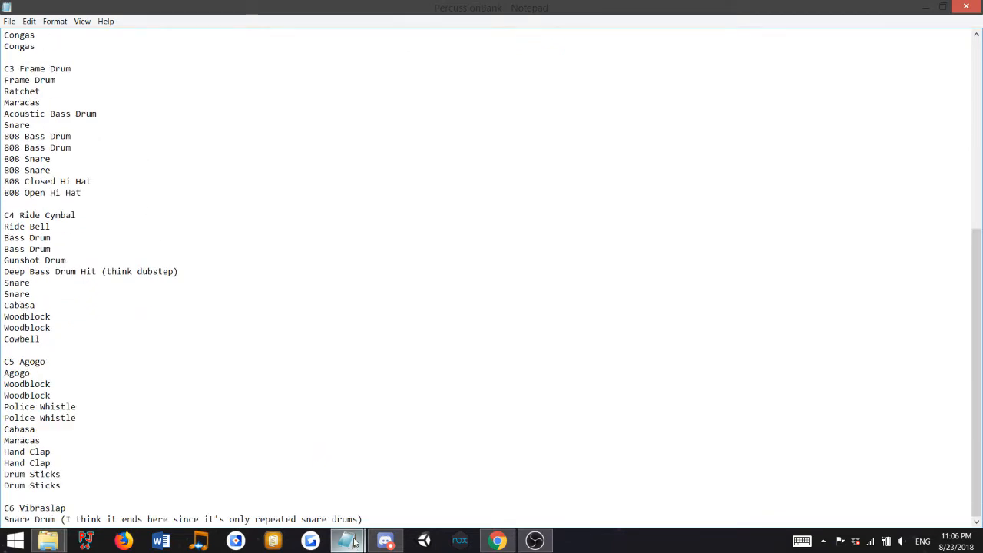
Review the InstrumentBanksSeperated notes, highlight the entries from Bank 06 through Bank 0C, and close the file.
mouse_move(346, 541)
click(406, 478)
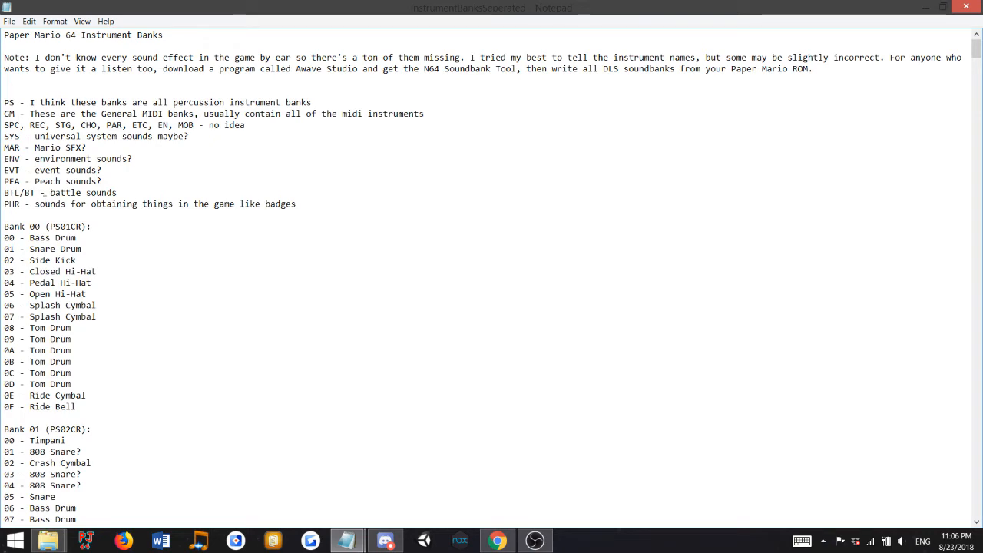
scroll(455, 222, down, 18)
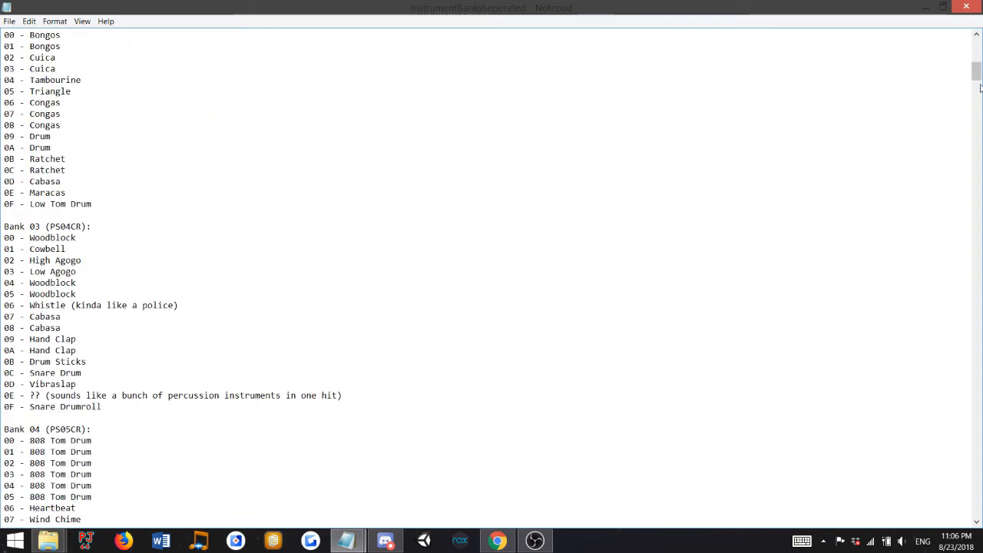
drag(975, 73, 950, 108)
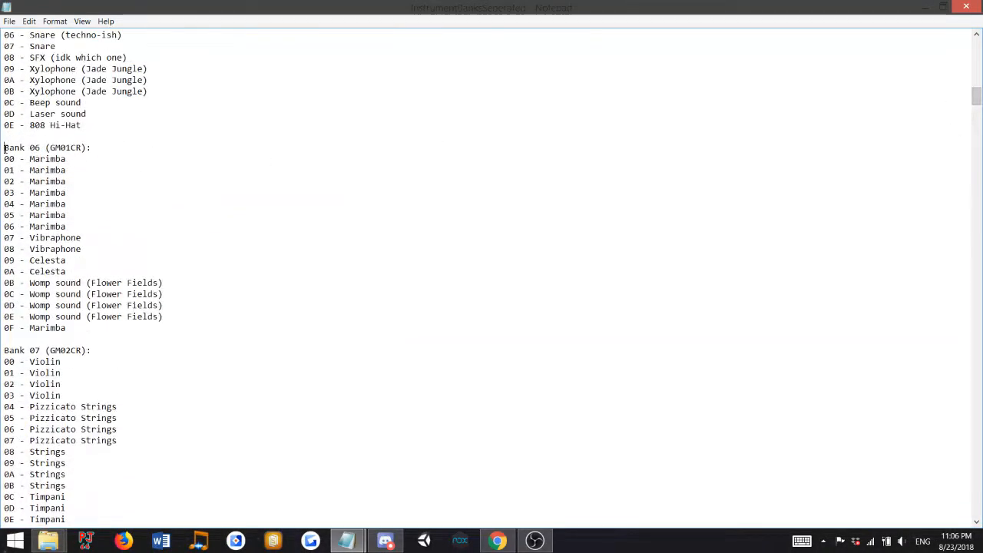
drag(4, 147, 218, 319)
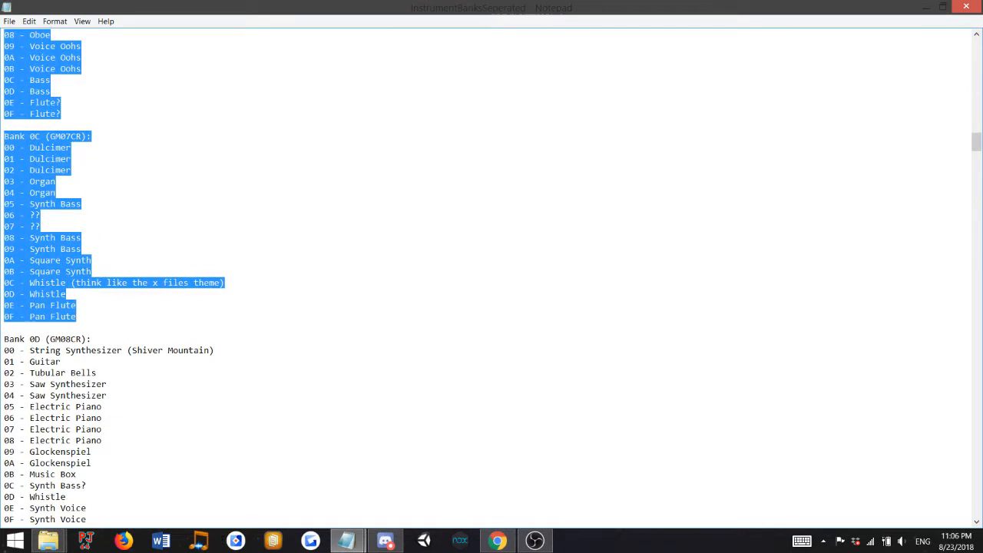
click(967, 9)
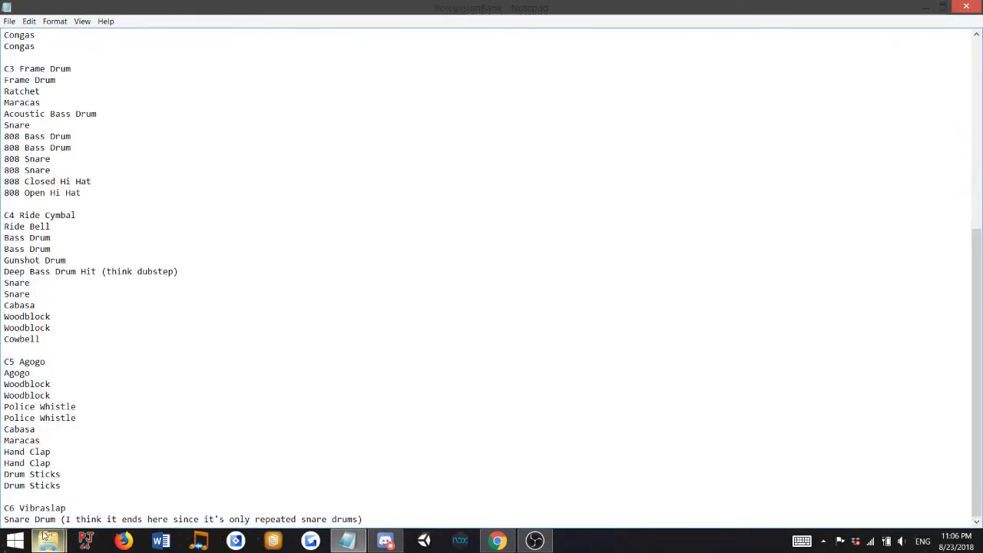
Switch to File Explorer and look through the contents of the SuperSlide64 folder.
mouse_move(48, 541)
click(197, 480)
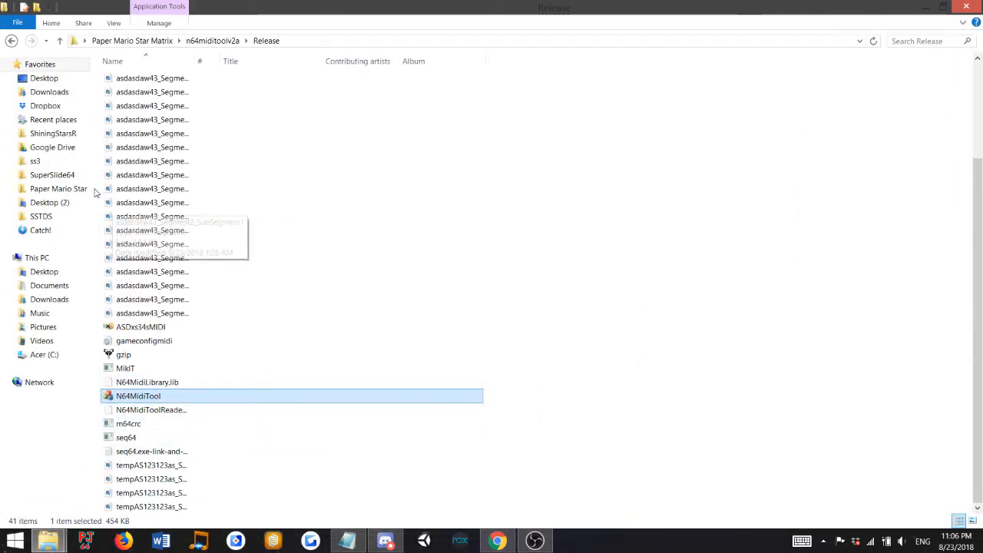
click(65, 175)
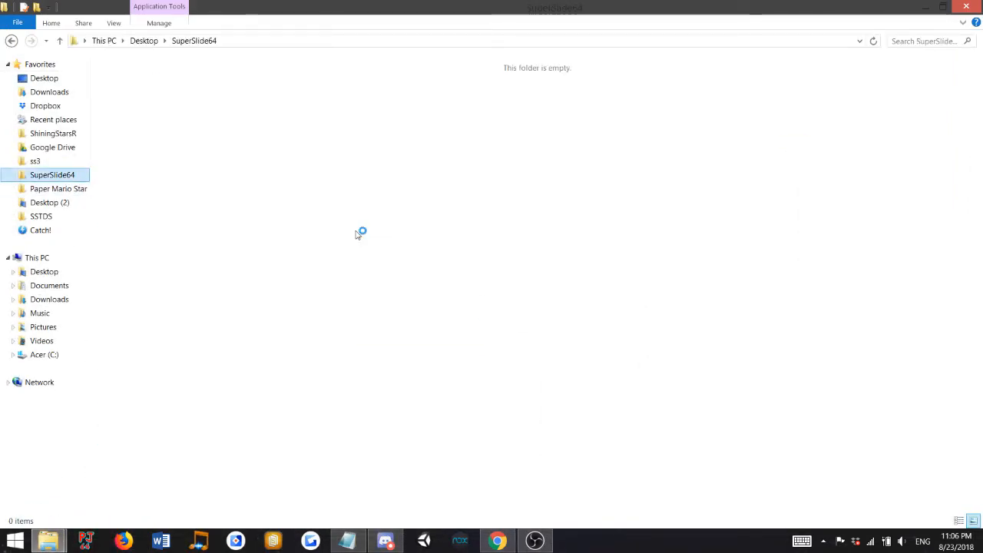
click(358, 234)
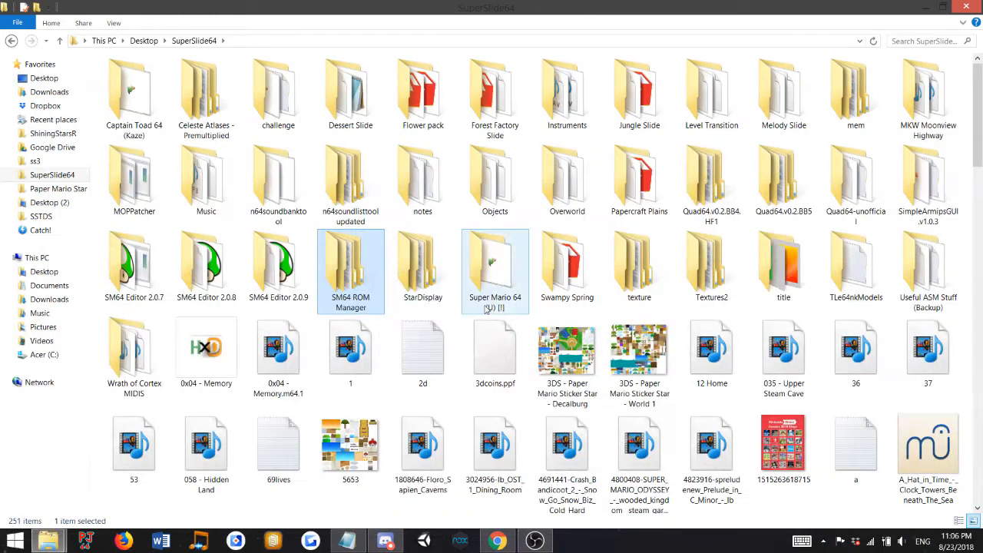
click(485, 309)
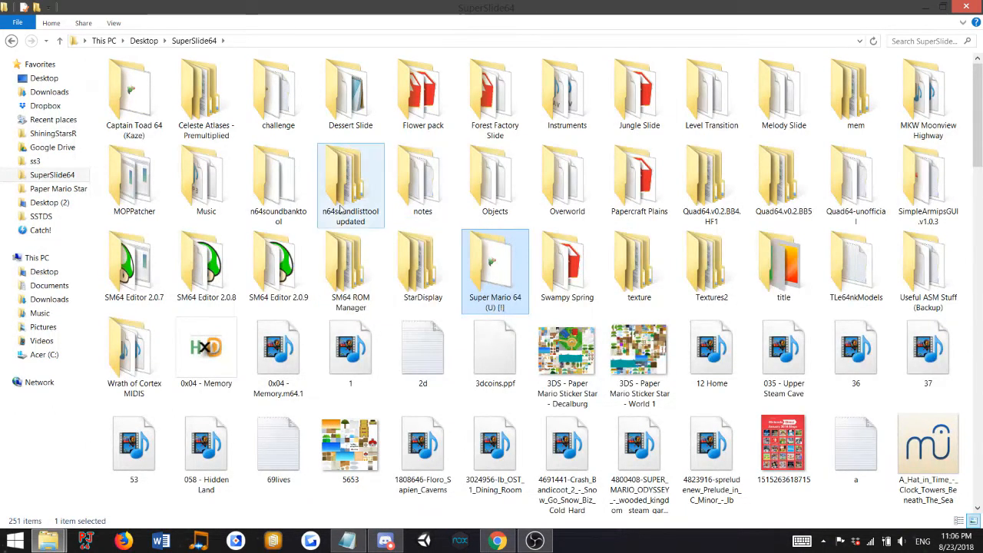
click(357, 188)
click(494, 269)
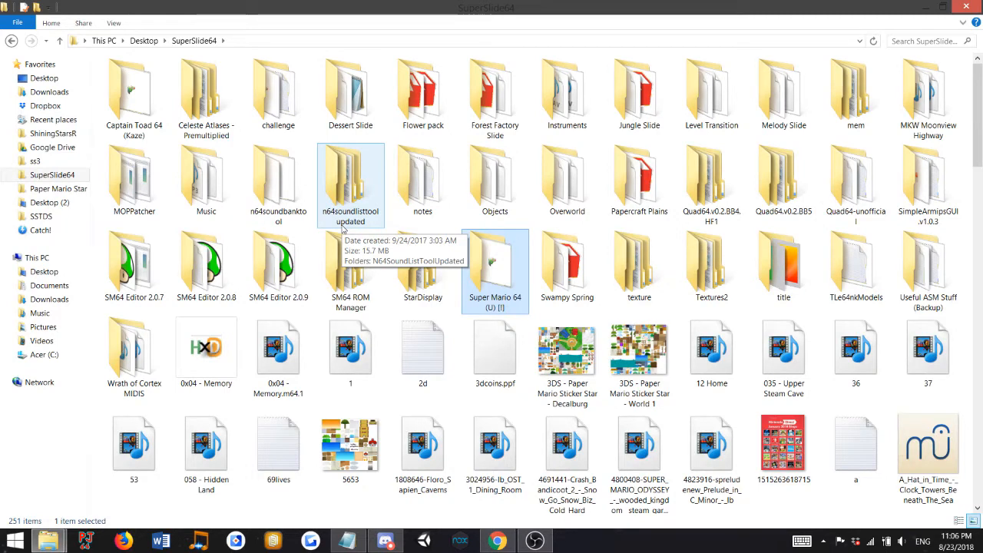
scroll(392, 231, down, 2)
click(445, 254)
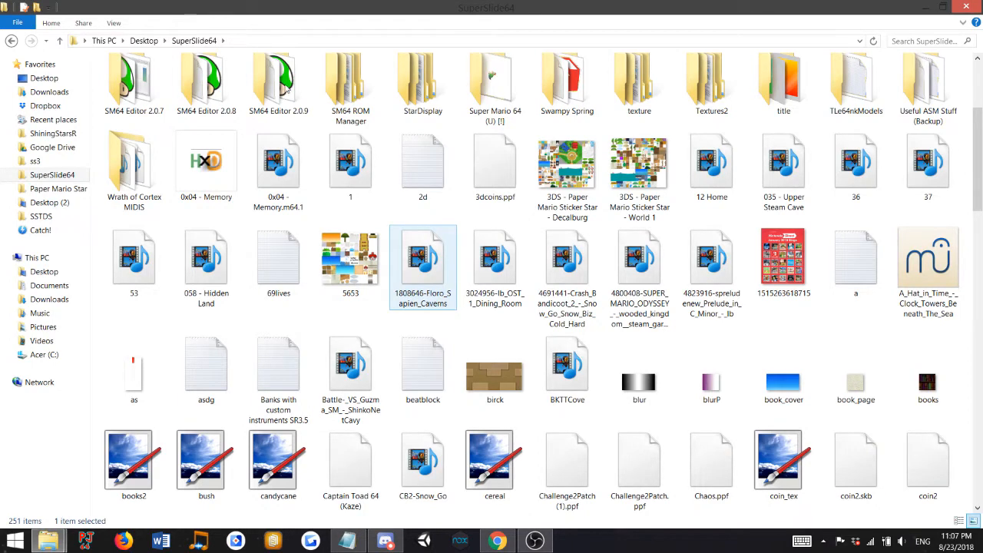
Go to the Paper Mario Star Matrix folder and open the InstrumentBanksSeperated text file.
click(62, 189)
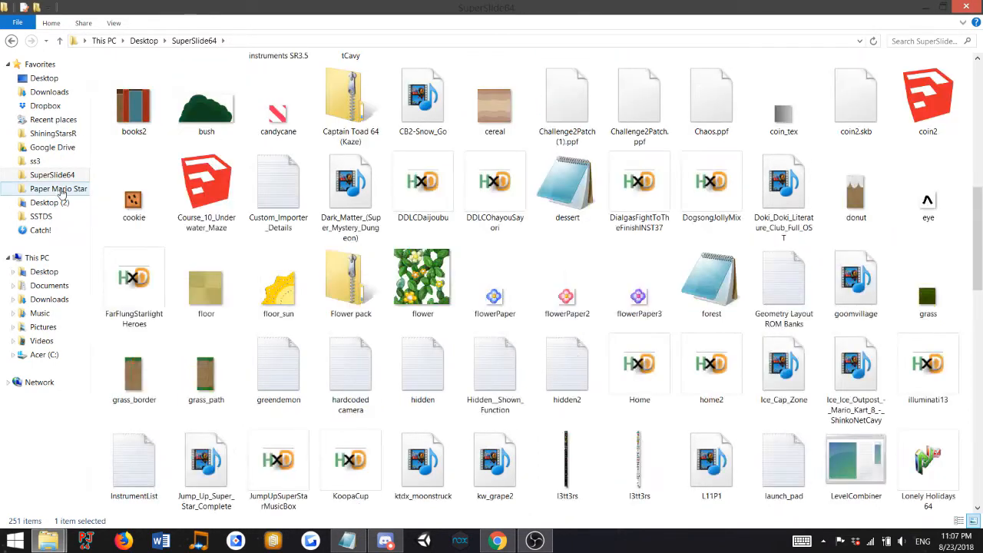
scroll(538, 281, down, 12)
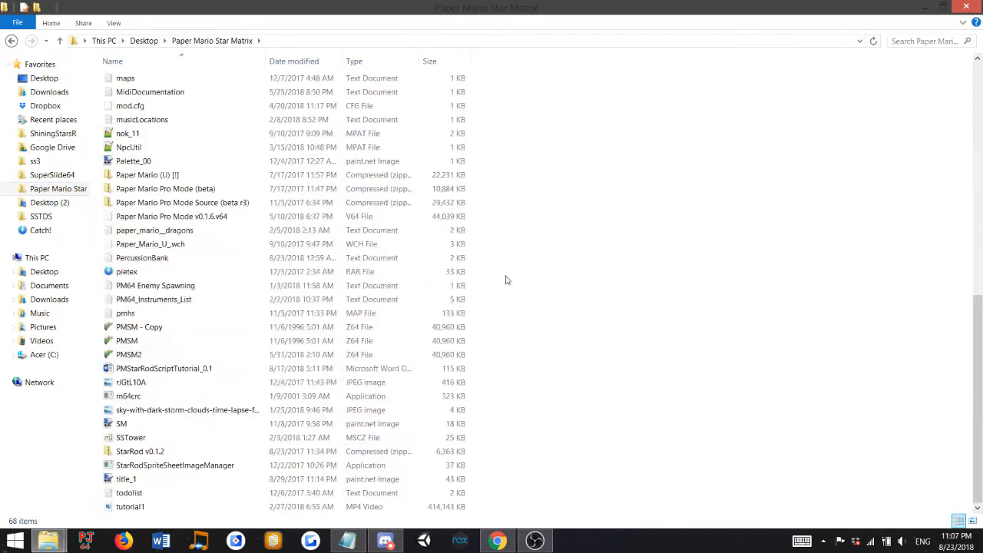
click(364, 539)
click(363, 541)
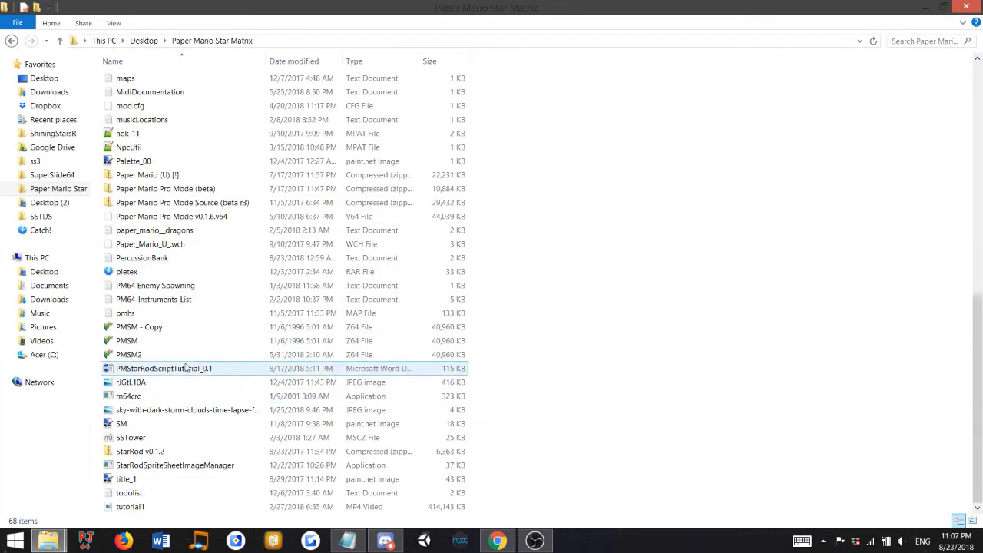
scroll(183, 315, up, 3)
double_click(201, 159)
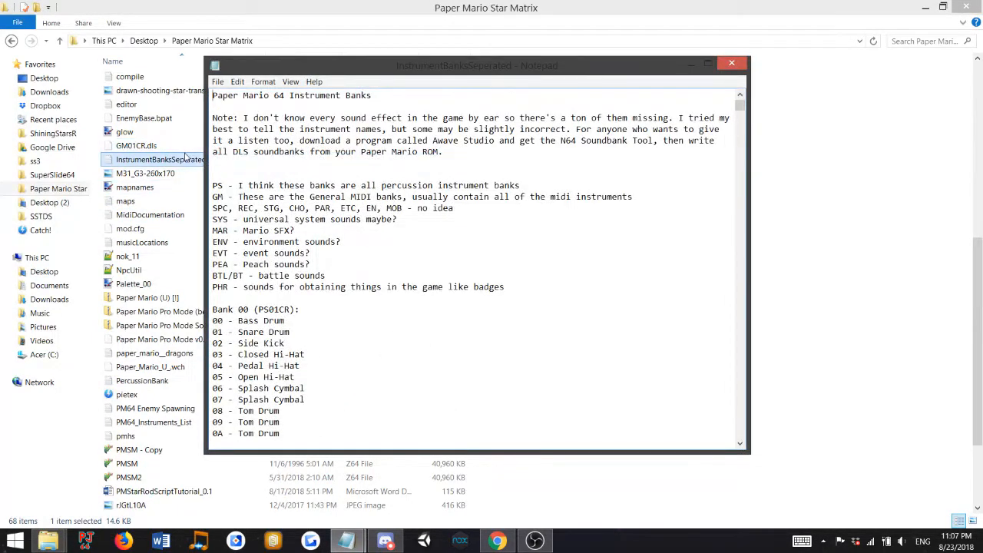
Look over GM01CR.dls and the n64miditoolv2a subfolder in Paper Mario Star Matrix, and minimize the folder window.
click(182, 151)
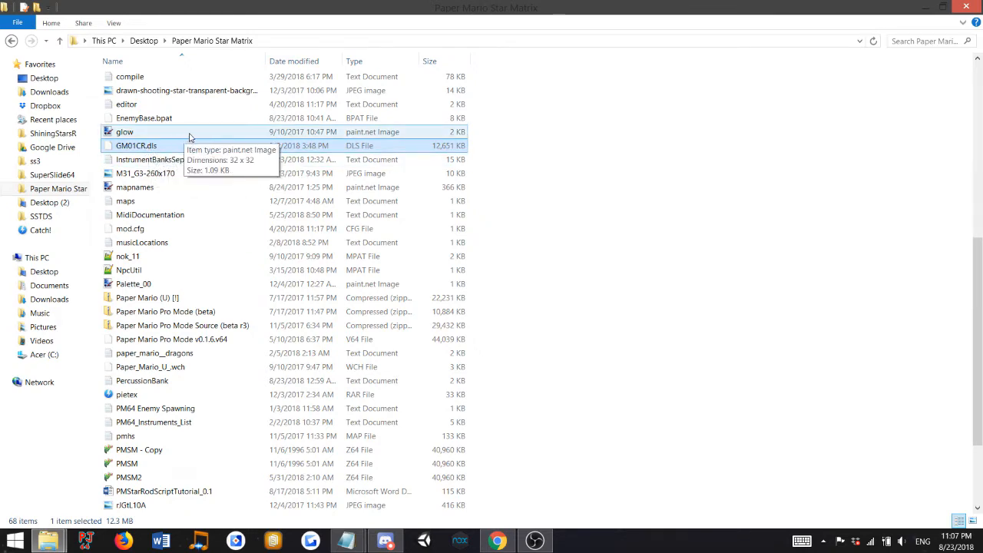
scroll(191, 142, up, 9)
double_click(167, 199)
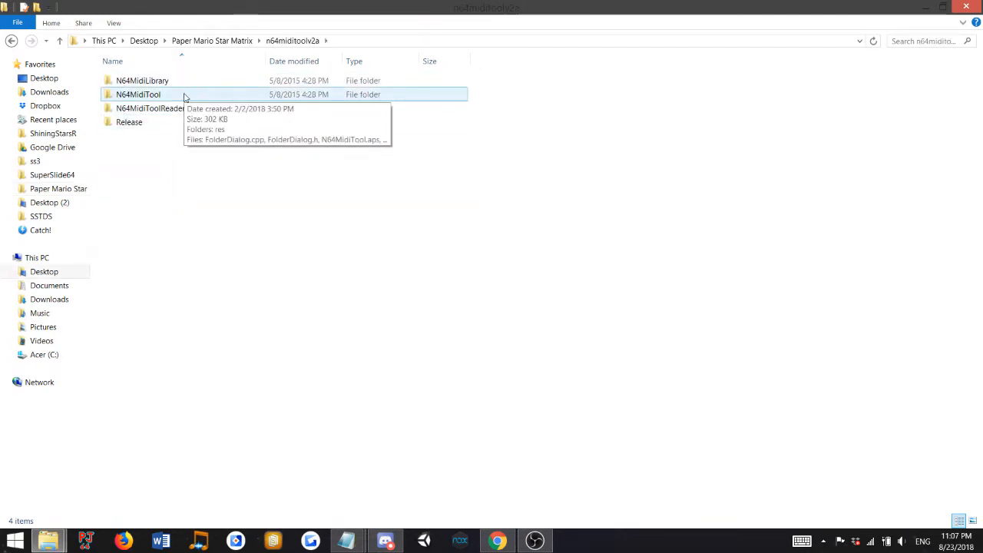
click(214, 45)
scroll(193, 196, down, 4)
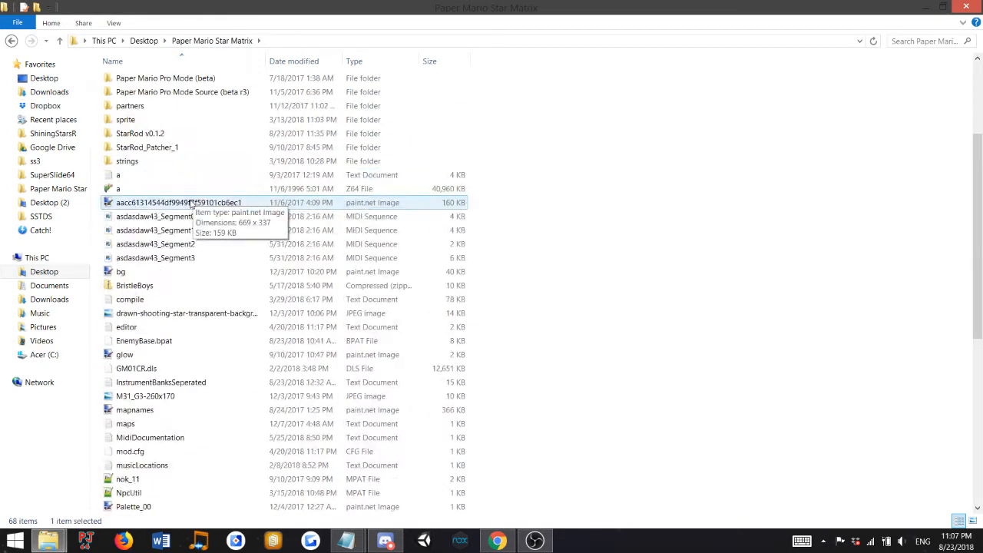
scroll(230, 230, down, 8)
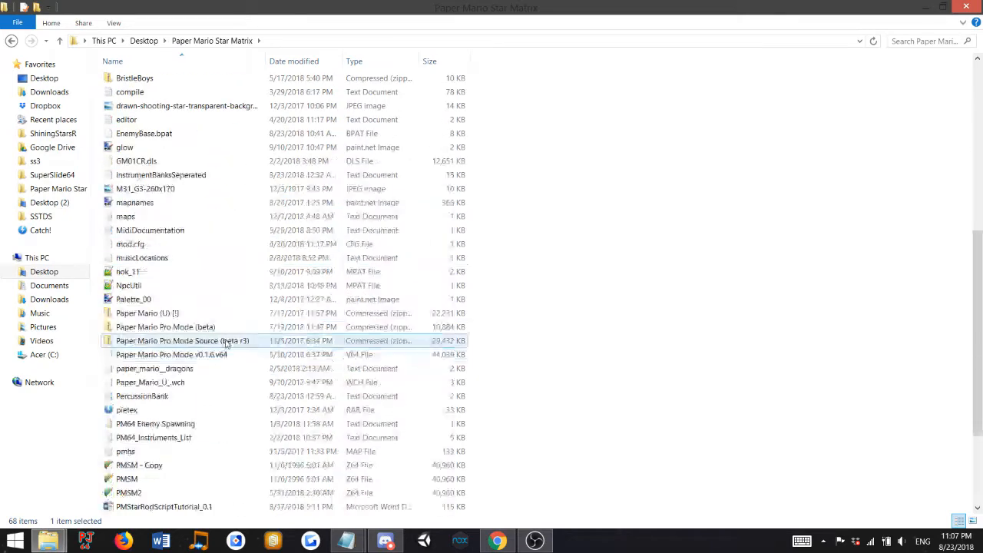
click(926, 6)
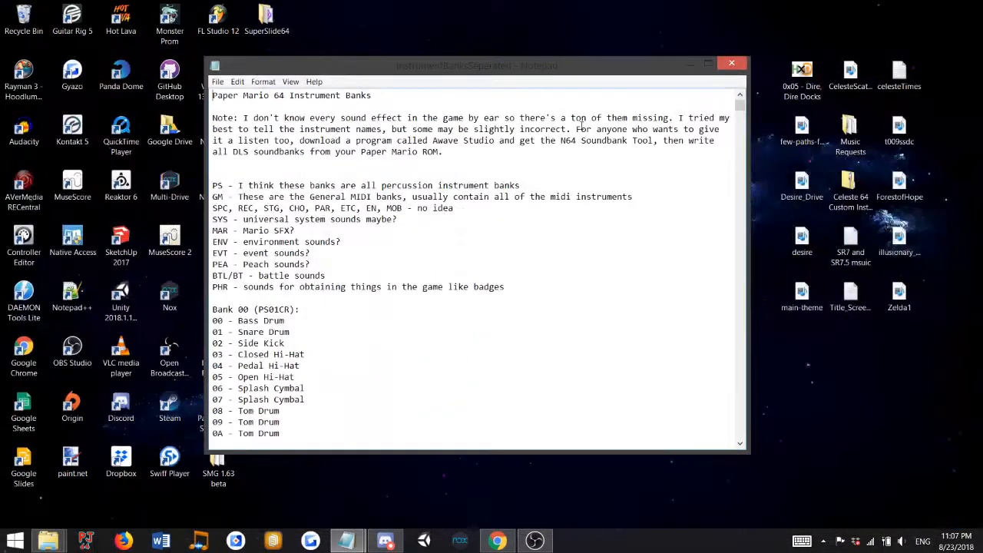
Read the instrument bank notes from Bank 00 through Bank 0F, covering the percussion and General MIDI banks.
scroll(472, 150, down, 20)
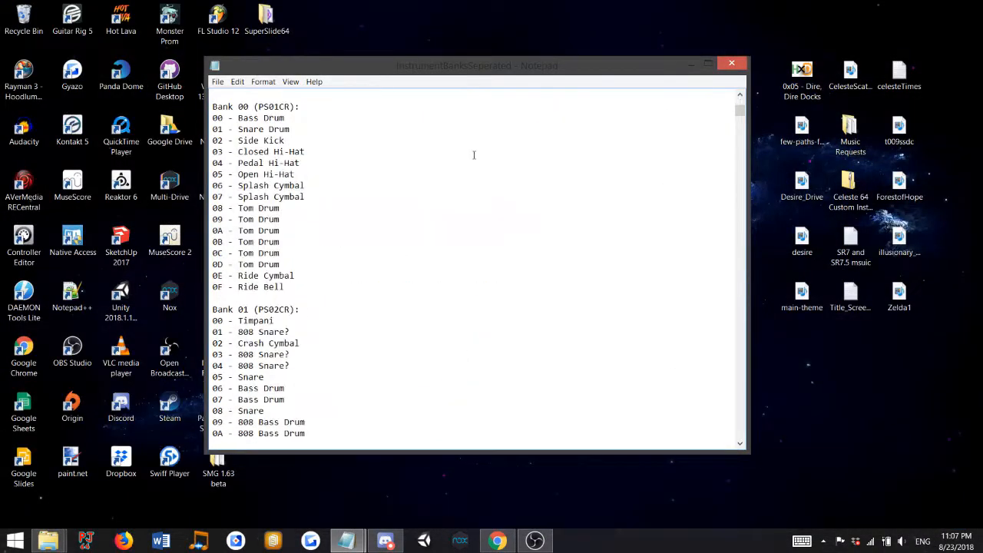
scroll(472, 146, down, 12)
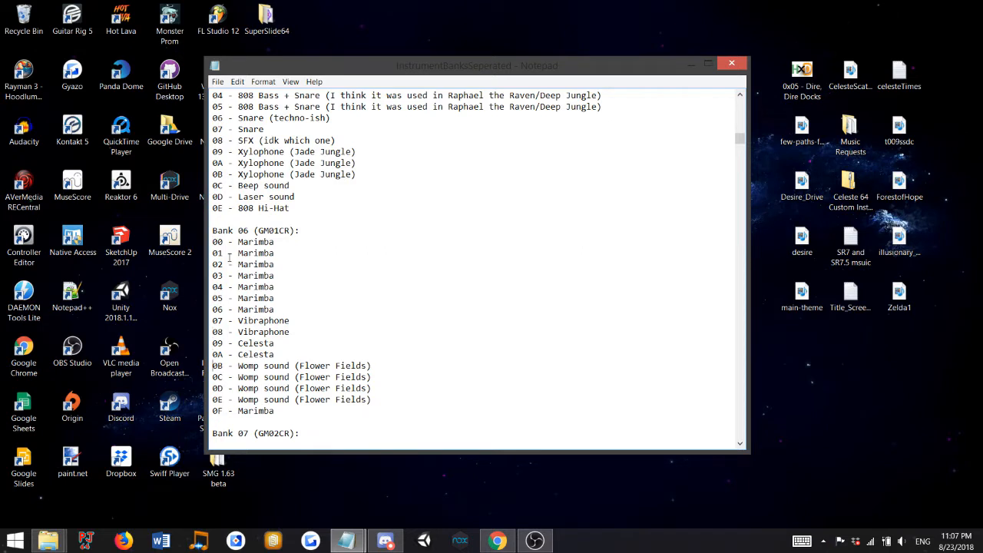
key(Down)
key(Down)
key(Down)
key(Down)
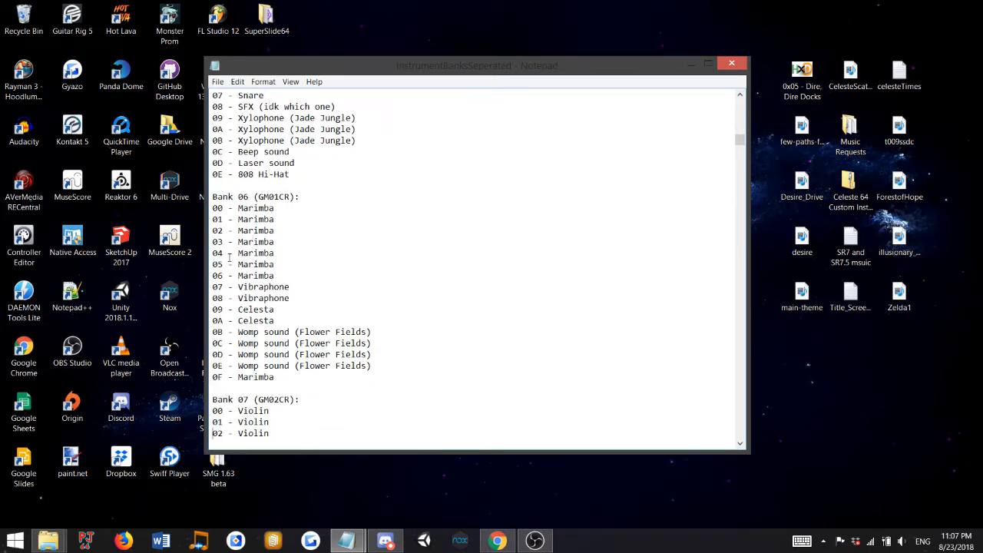
key(Down)
key(Down)
key(Down)
key(Down)
key(Down)
key(Down)
key(Down)
key(Down)
key(Down)
key(Down)
key(Down)
key(Down)
key(Down)
key(Down)
key(Down)
key(Down)
key(Down)
key(Down)
key(Down)
key(Down)
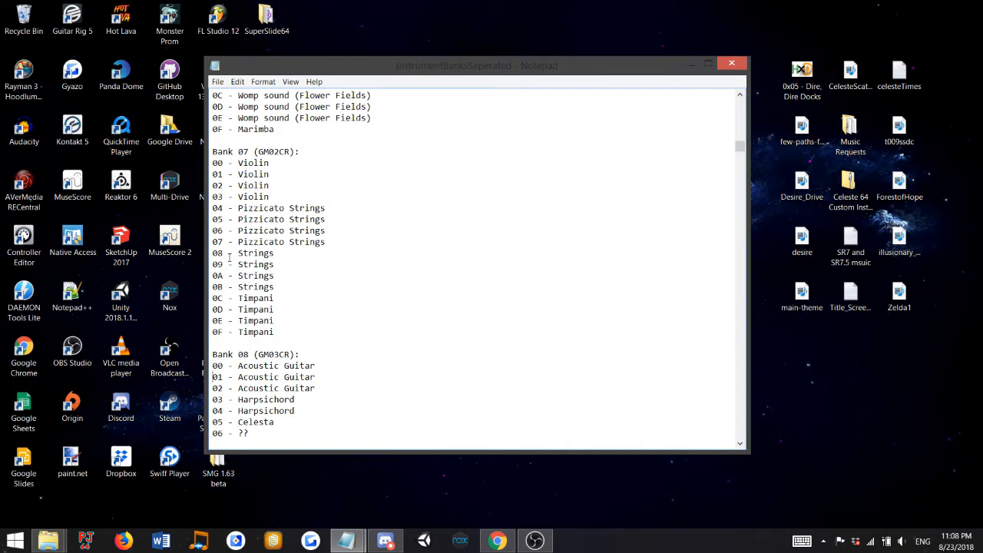
key(Down)
key(Down)
key(Down)
key(Down)
key(Down)
key(Down)
key(Down)
key(Down)
key(Down)
key(Down)
key(Down)
key(Down)
key(Down)
key(Down)
key(Down)
key(Down)
key(Down)
key(Down)
key(Down)
key(Down)
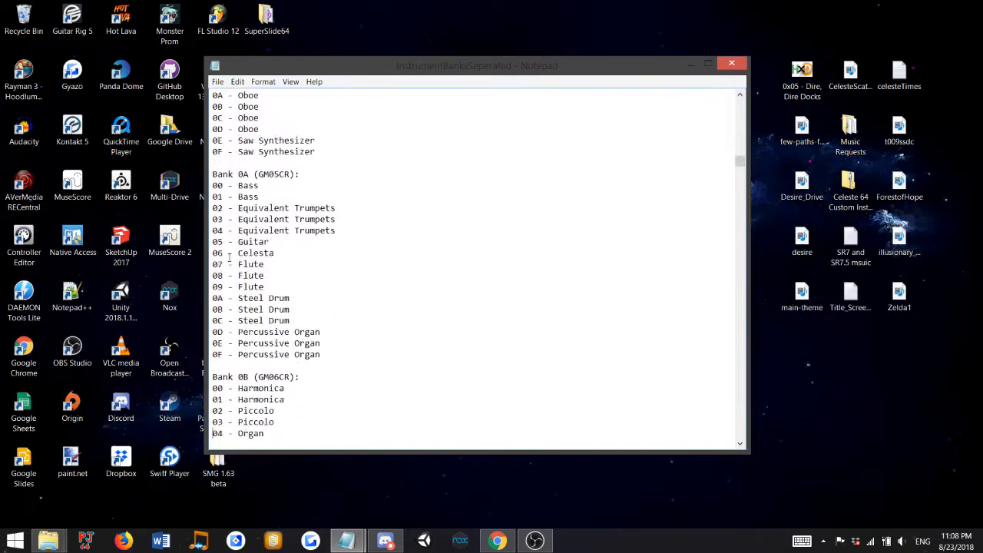
key(Down)
key(Down)
key(Down)
key(Down)
key(Down)
key(Down)
key(Down)
key(Down)
key(Down)
key(Down)
key(Down)
key(Down)
key(Down)
key(Down)
key(Down)
key(Down)
key(Down)
key(Down)
key(Down)
key(Down)
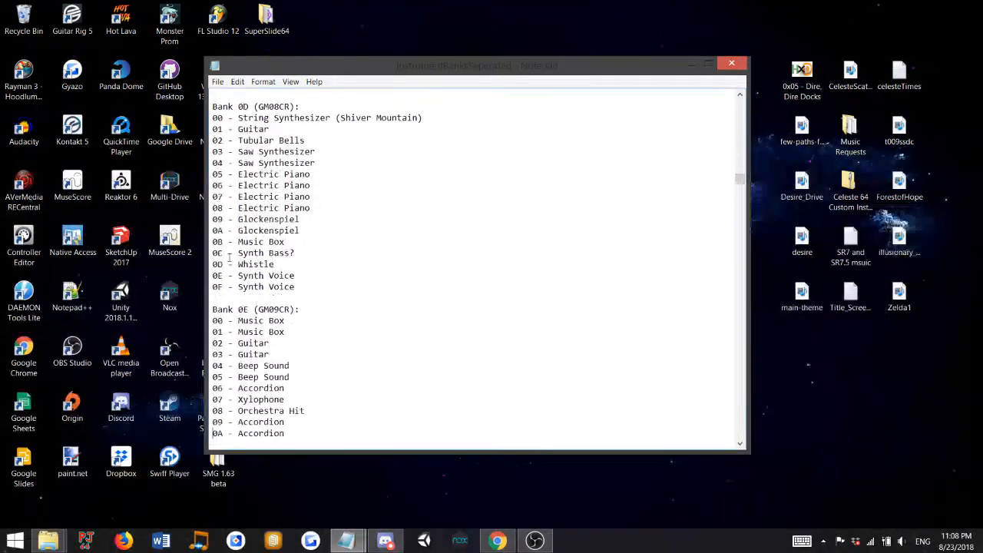
key(Down)
key(Down)
key(Down)
key(Down)
key(Down)
key(Down)
key(Down)
key(Down)
key(Down)
key(Down)
key(Down)
key(Down)
key(Down)
key(Down)
key(Down)
key(Down)
key(Down)
key(Down)
key(Down)
key(Down)
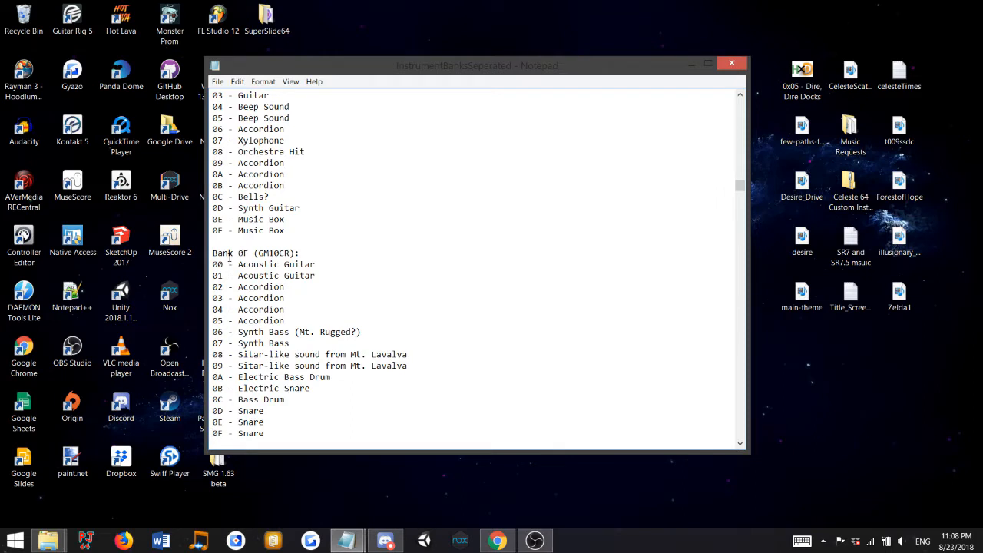
Examine the entries for Banks 10 to 15 and return to the General MIDI banks around Bank 09.
scroll(261, 300, down, 15)
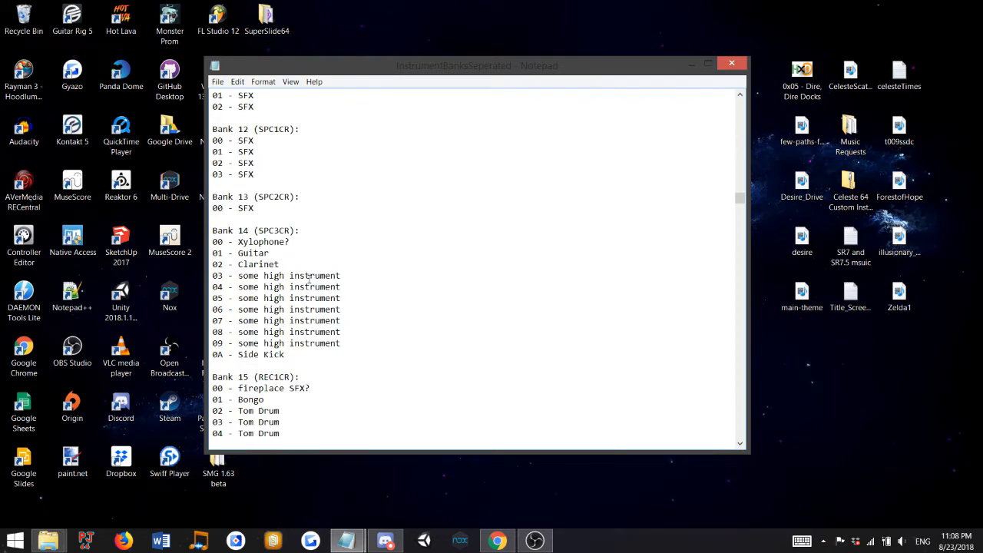
scroll(308, 279, up, 8)
scroll(282, 245, down, 8)
scroll(305, 297, up, 4)
scroll(285, 269, down, 5)
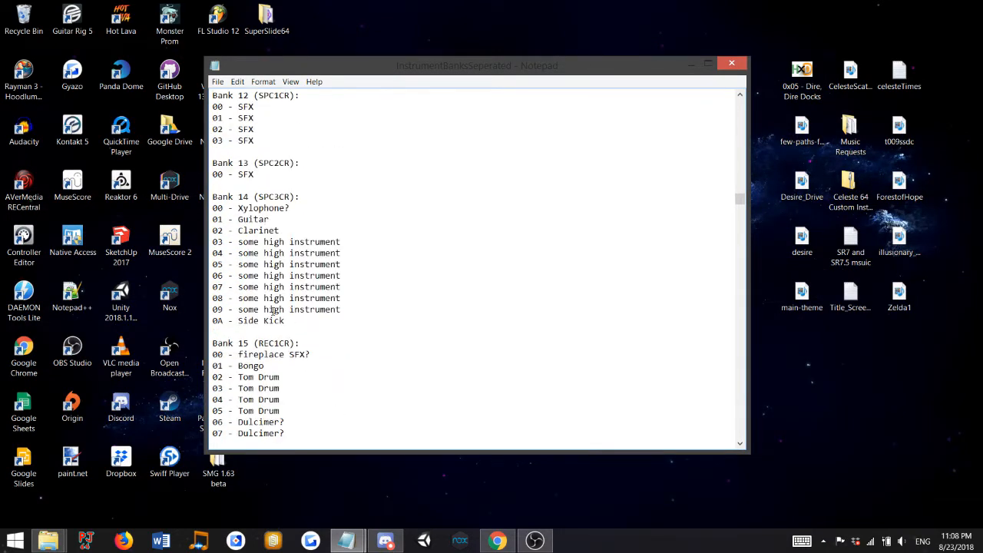
scroll(271, 292, down, 4)
scroll(336, 230, up, 20)
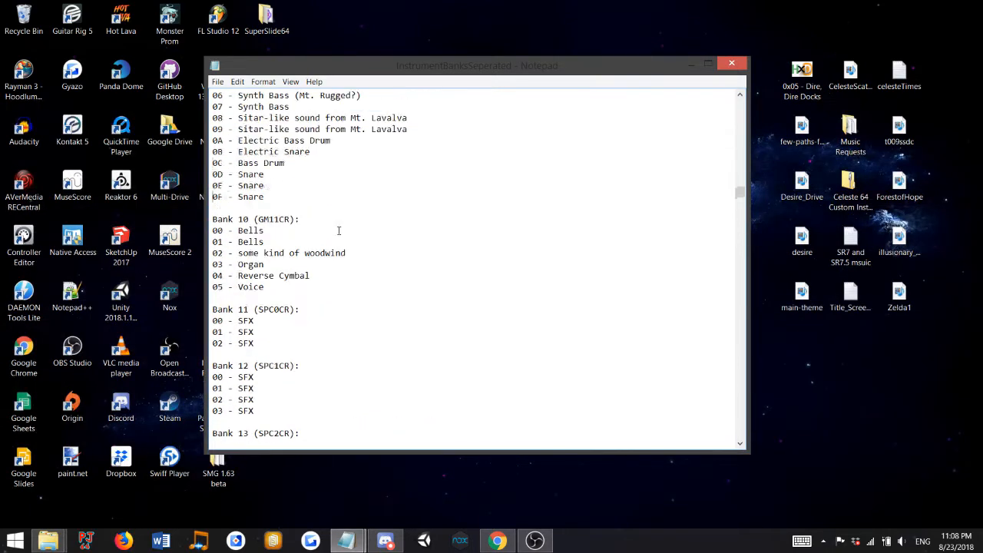
scroll(353, 233, up, 20)
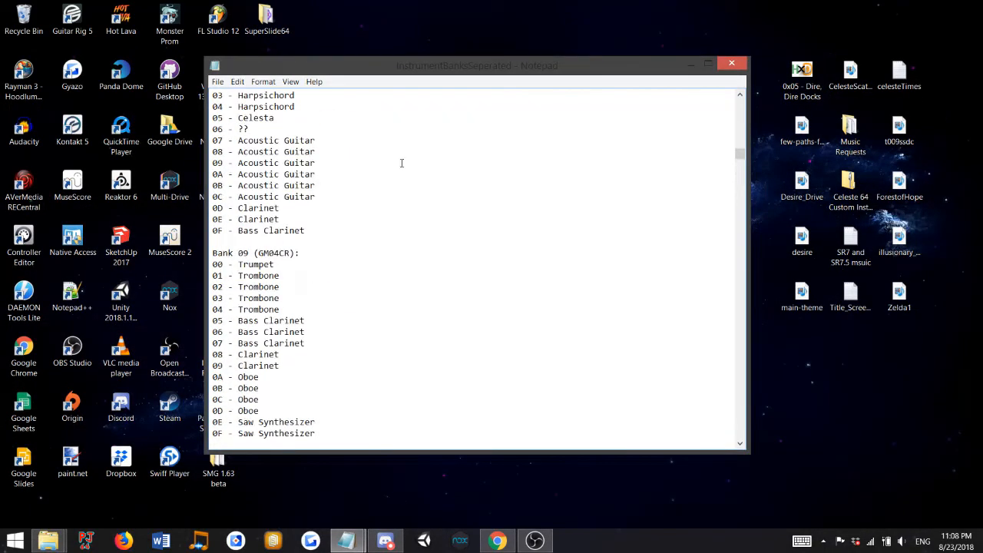
Minimize the instrument bank notes, open SanctuaryWaterIce1 with Anvil Studio, listen to it and close the program.
scroll(455, 389, up, 4)
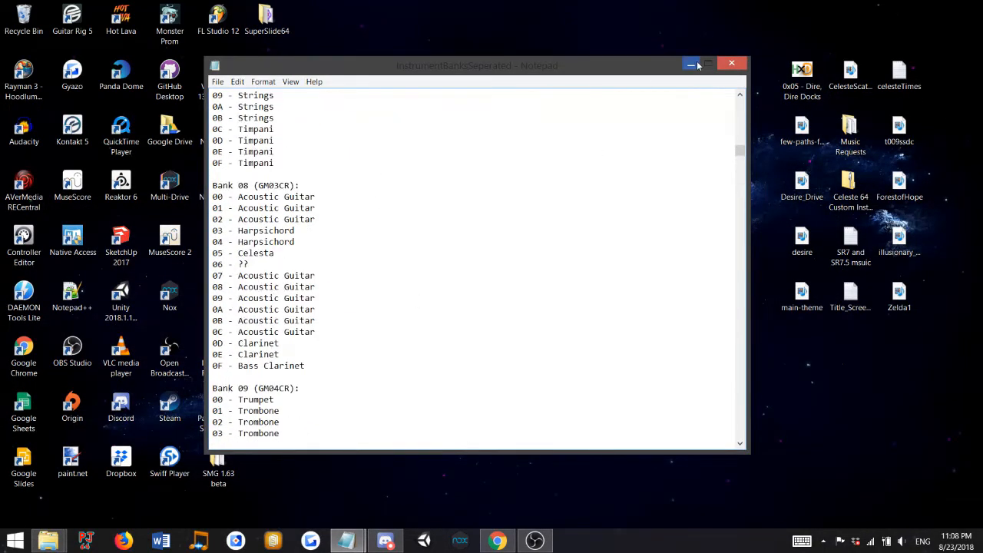
click(690, 63)
click(420, 146)
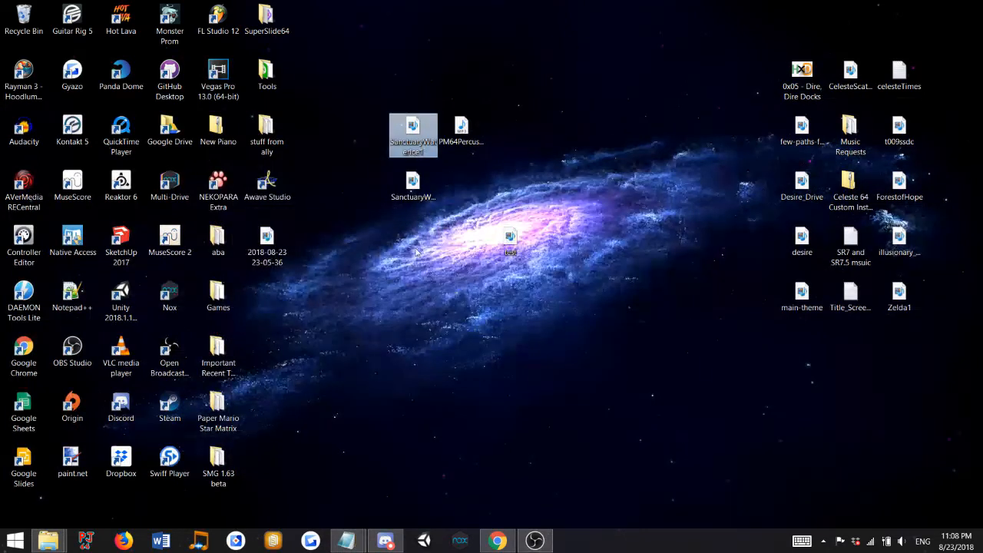
right_click(409, 144)
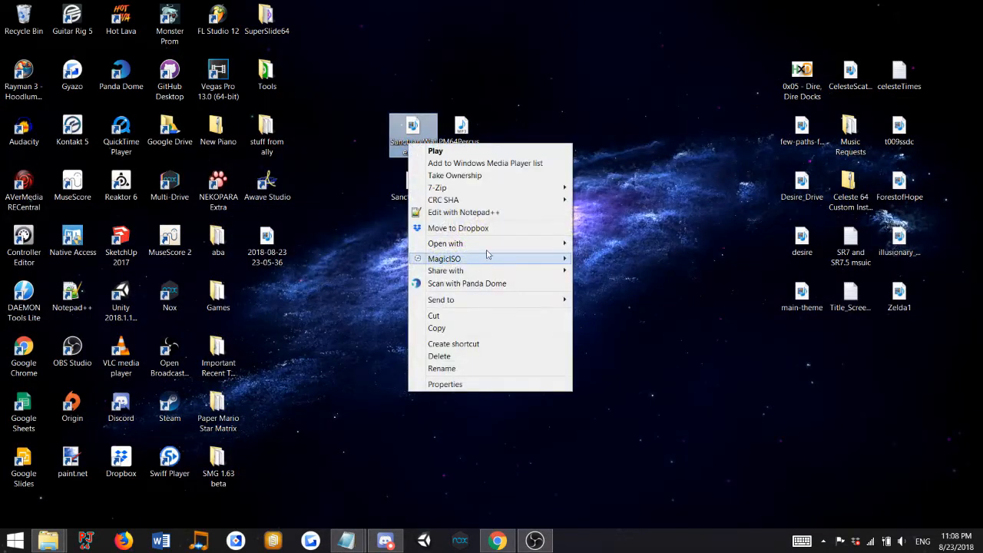
mouse_move(496, 245)
click(660, 249)
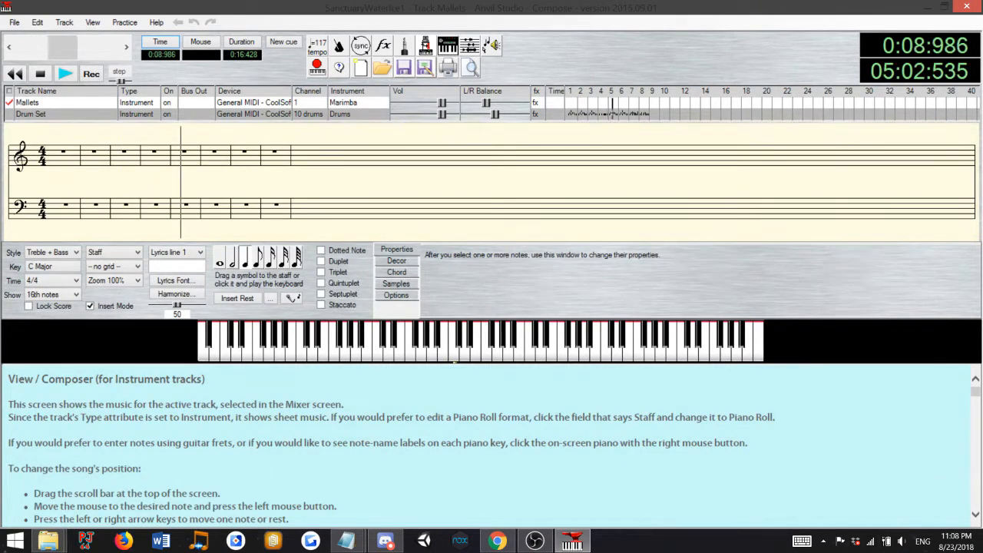
key(alt+Tab)
key(XF86AudioRaiseVolume)
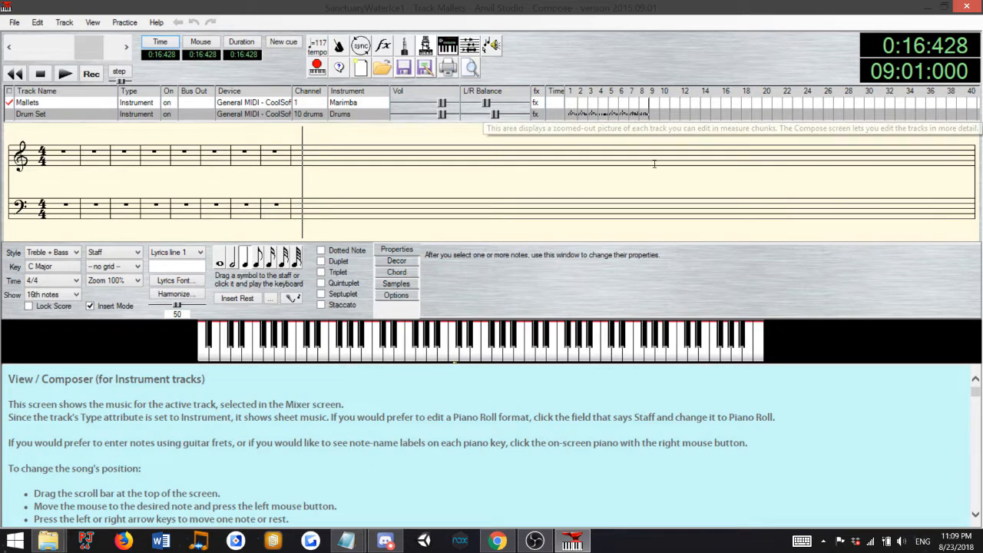
click(966, 6)
Open SanctuaryWaterIce2 from the desktop with Anvil Studio, listen to it and close the program.
right_click(412, 188)
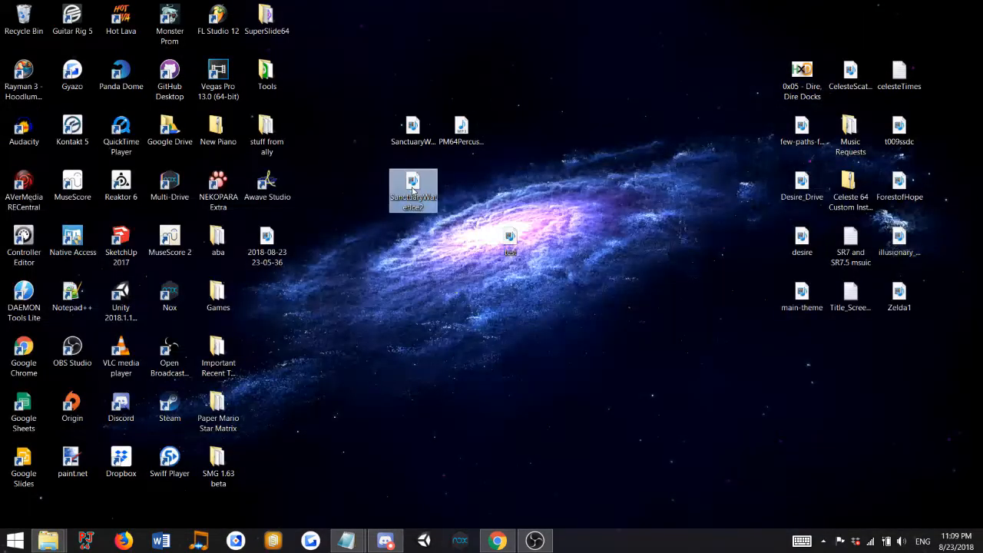
mouse_move(537, 287)
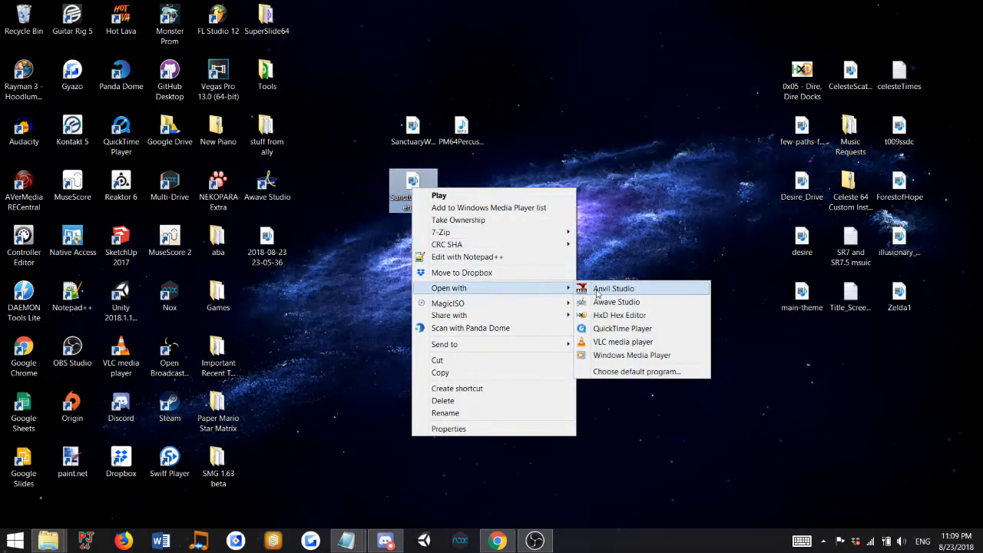
click(596, 289)
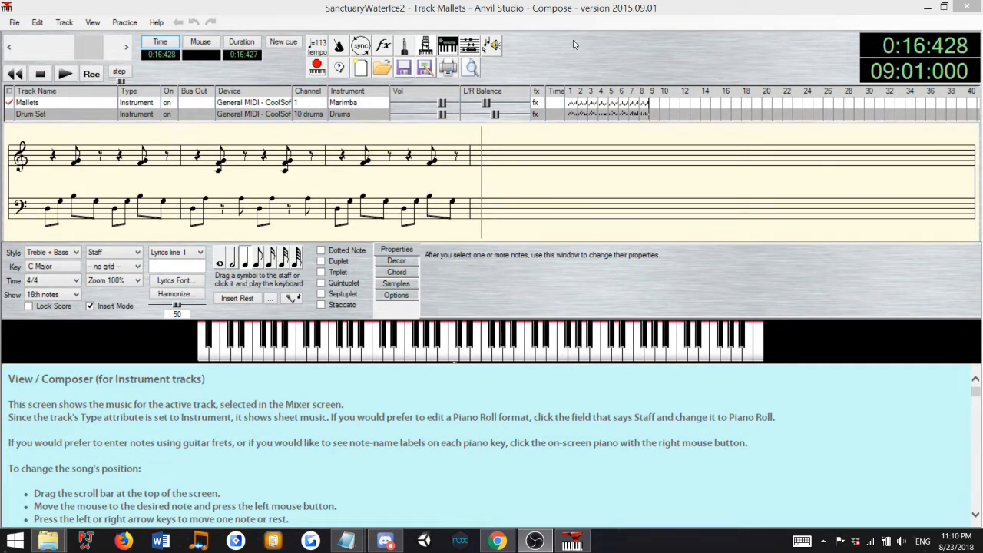
click(960, 6)
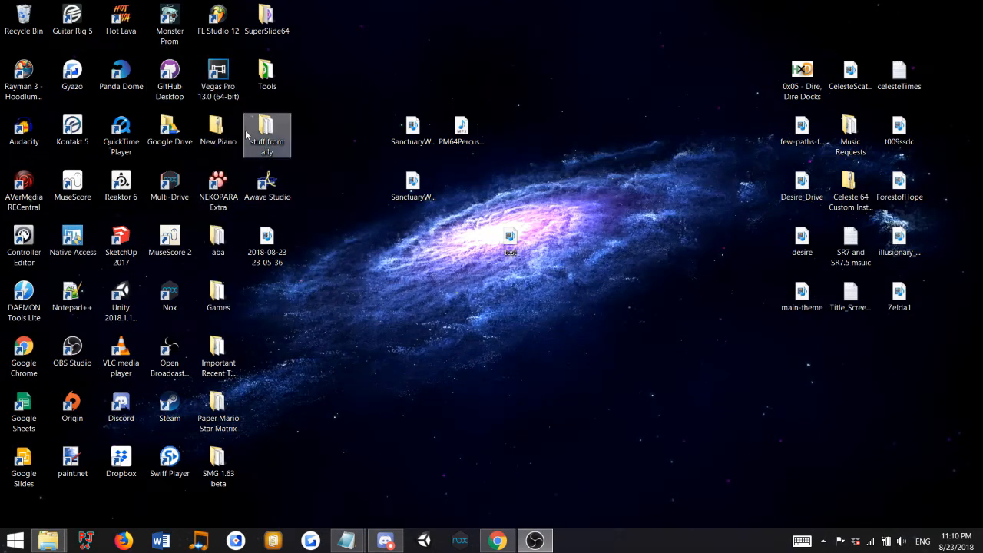
Launch FL Studio 12 and import the SanctuaryWaterIce1 MIDI file as a new project with all tracks, one channel per track and Fruity LSD.
double_click(217, 17)
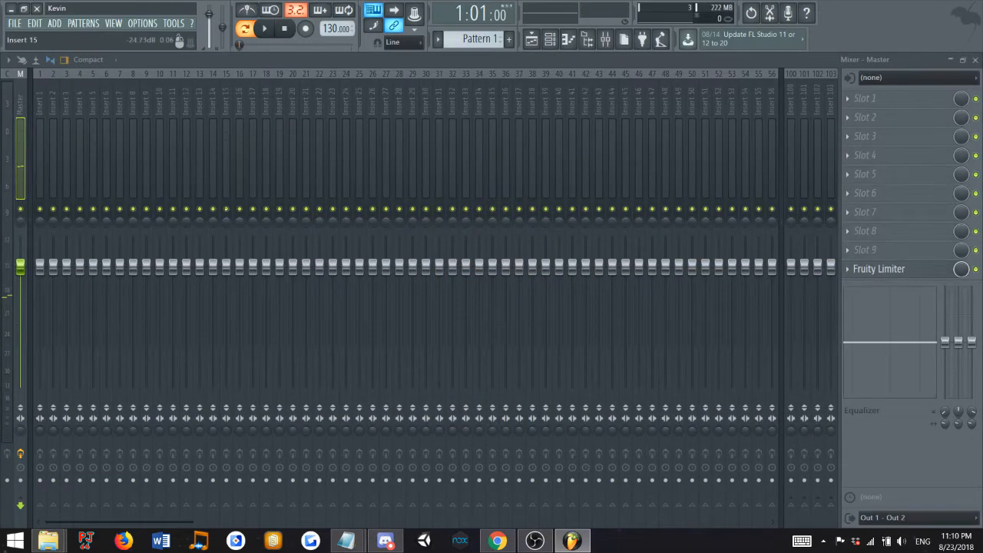
click(16, 24)
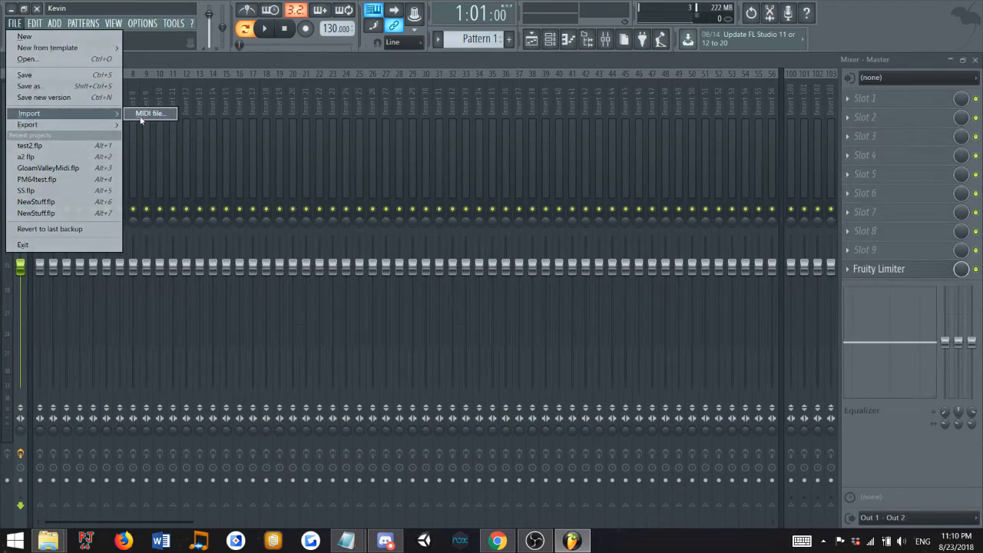
click(146, 113)
click(361, 188)
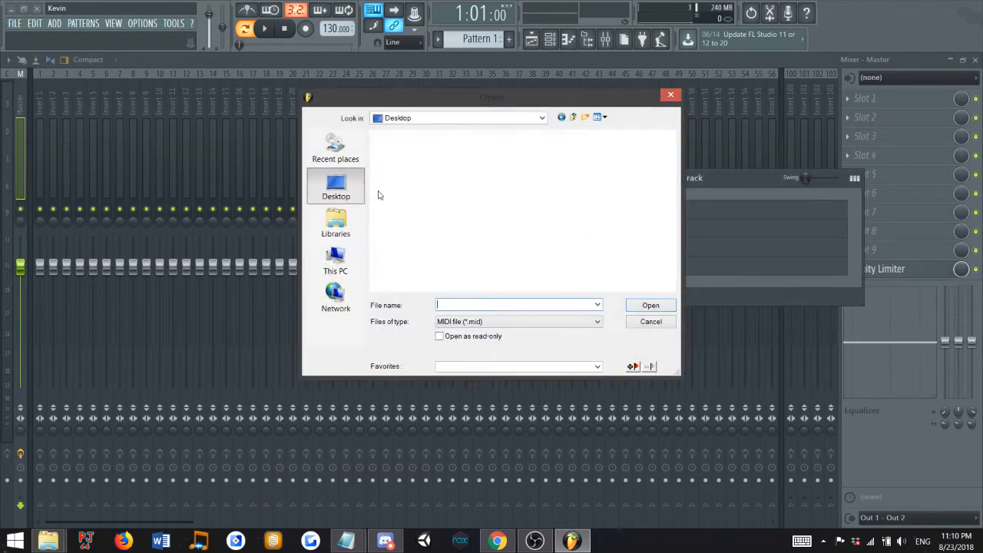
click(500, 208)
scroll(500, 215, down, 1)
scroll(530, 288, down, 5)
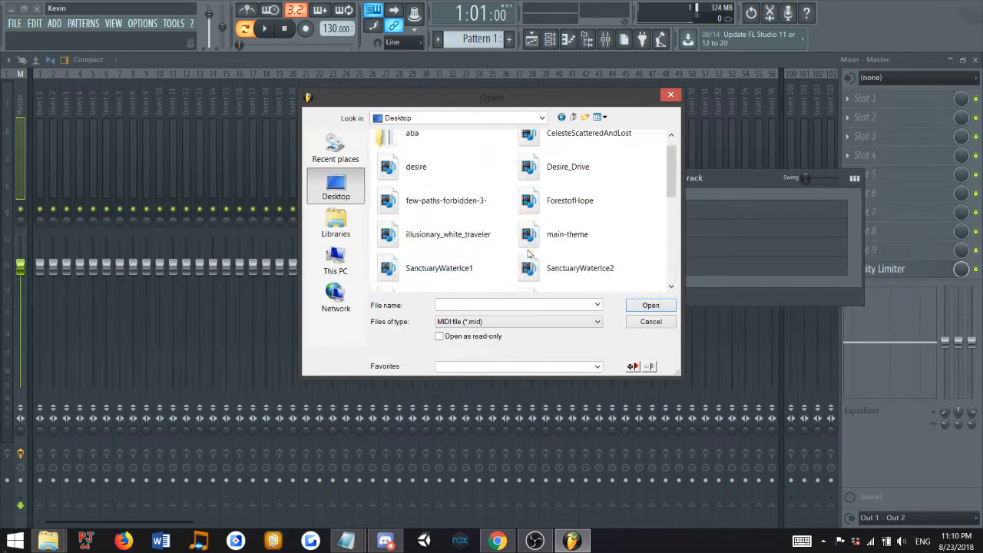
double_click(453, 286)
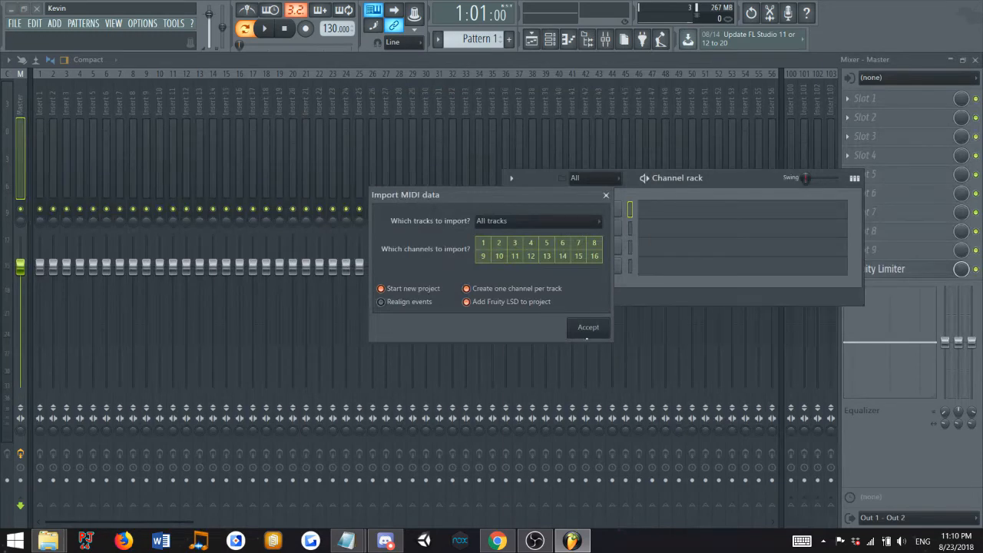
click(588, 328)
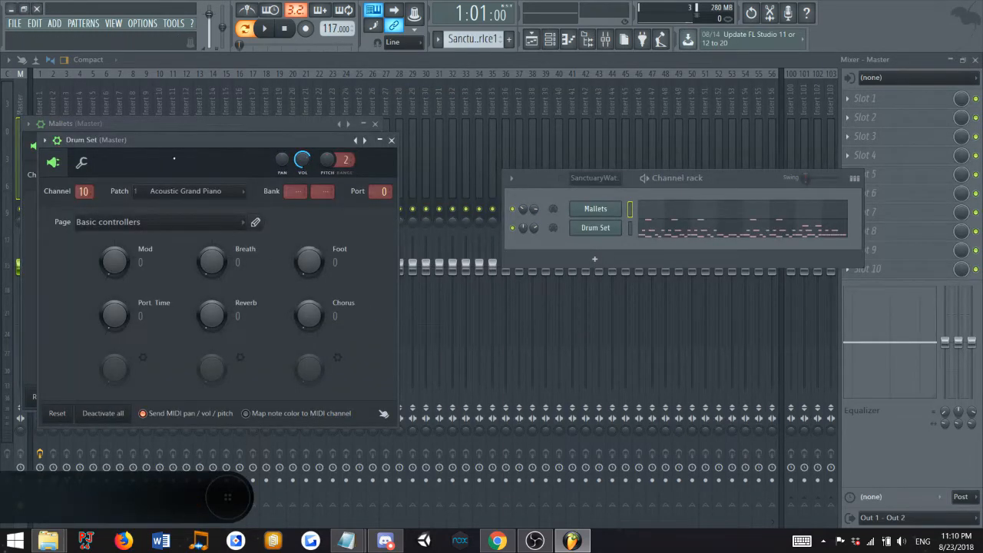
Move the Drum Set and Fruity LSD windows apart and bring the mixer into view.
drag(196, 138, 403, 221)
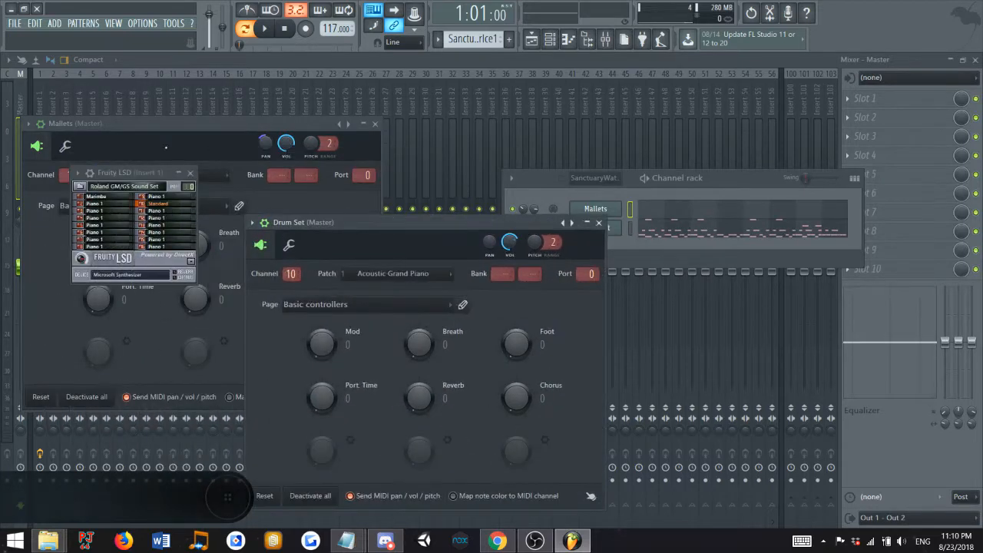
drag(123, 172, 457, 148)
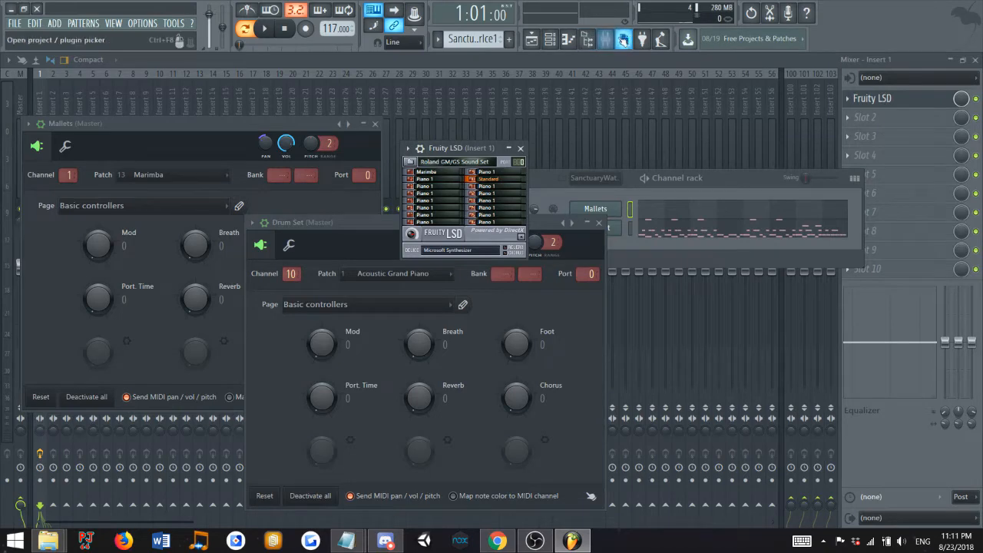
click(605, 39)
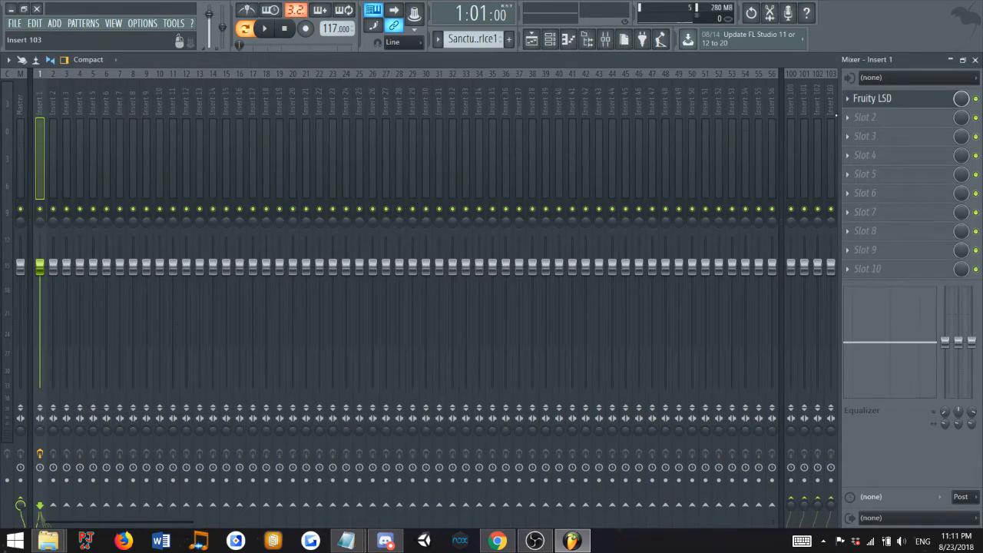
click(848, 105)
click(826, 165)
Look over the playlist, channel rack, Mallets piano roll and the Mallets channel settings.
click(531, 39)
click(550, 40)
click(568, 40)
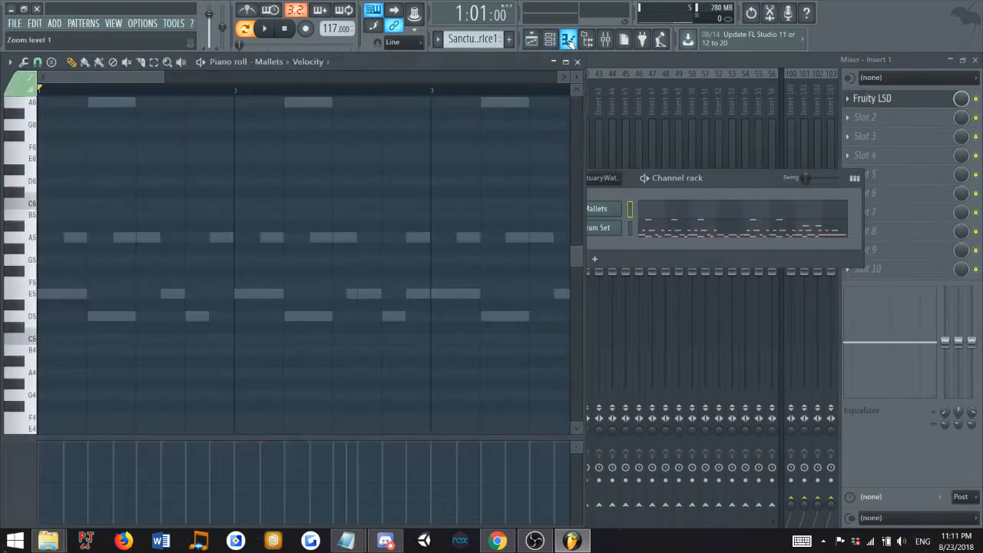
click(618, 214)
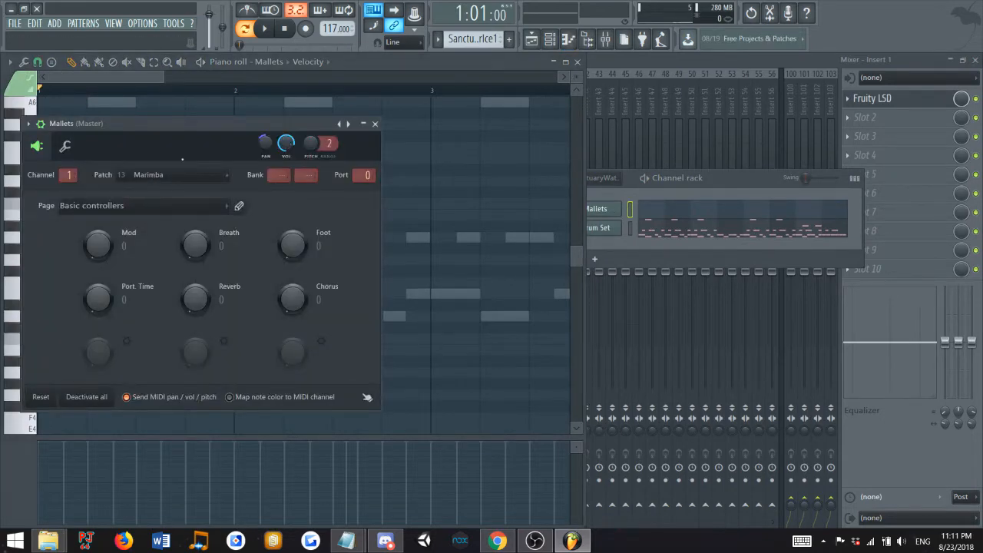
click(375, 123)
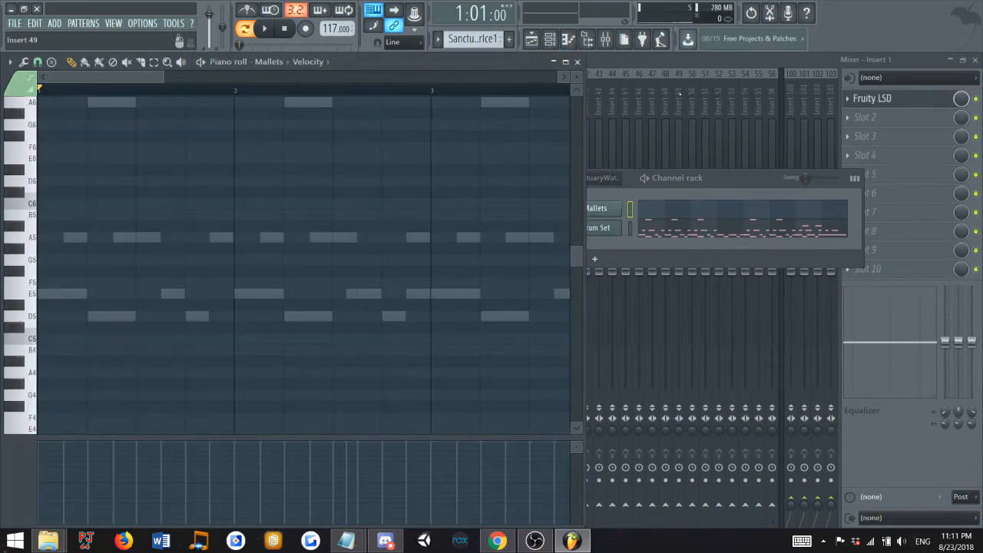
Load GM01CR.dls from the Paper Mario Star Matrix folder as the Fruity LSD sound bank and close the plugin window.
click(879, 98)
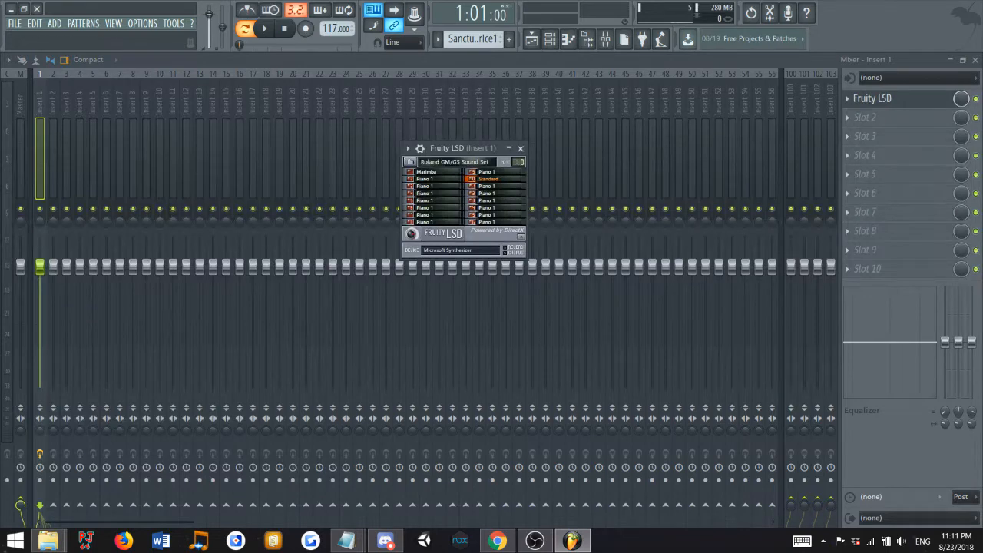
click(412, 162)
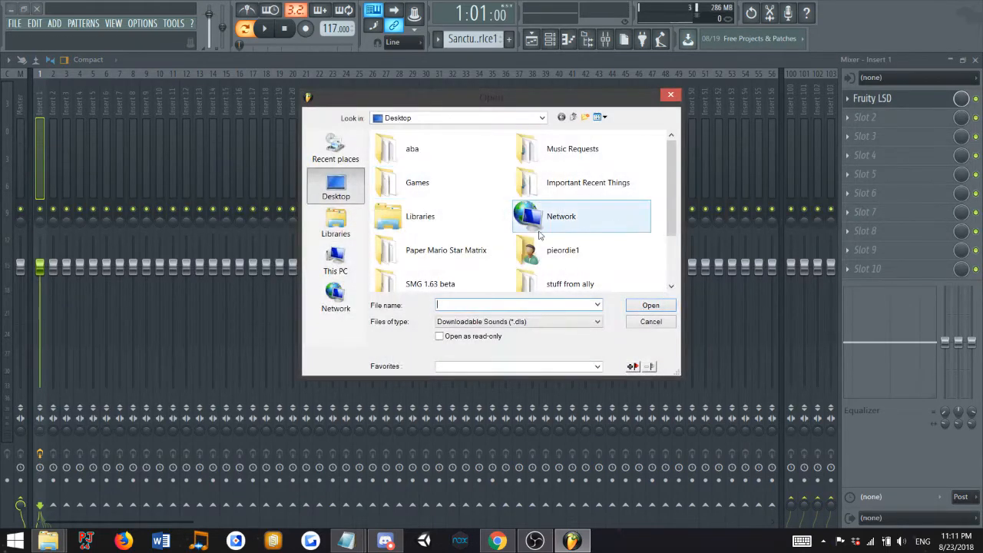
double_click(484, 252)
click(496, 248)
scroll(486, 253, down, 3)
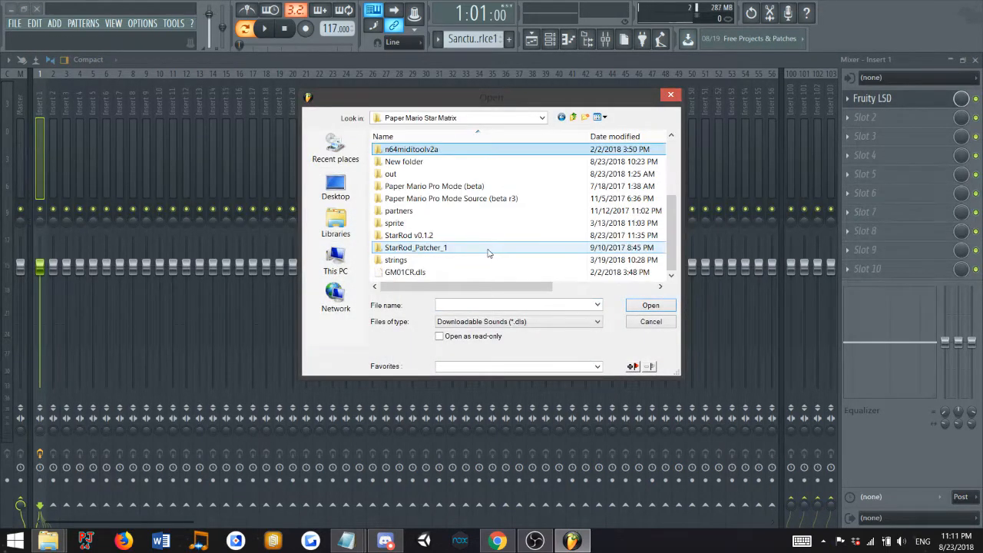
double_click(470, 273)
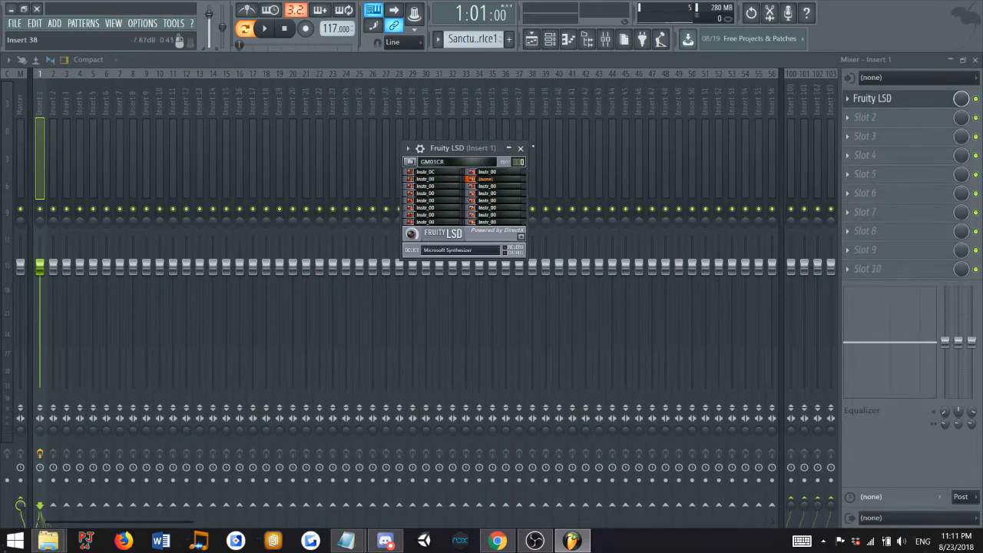
click(520, 148)
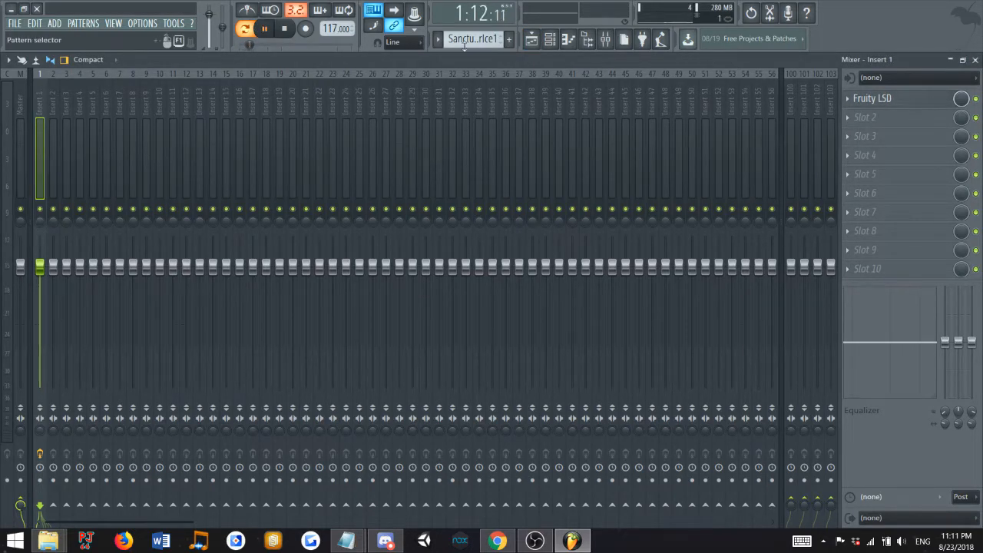
Place the SanctuaryWaterIce1 pattern at the start of Track 1 in the playlist and stop playback.
click(531, 38)
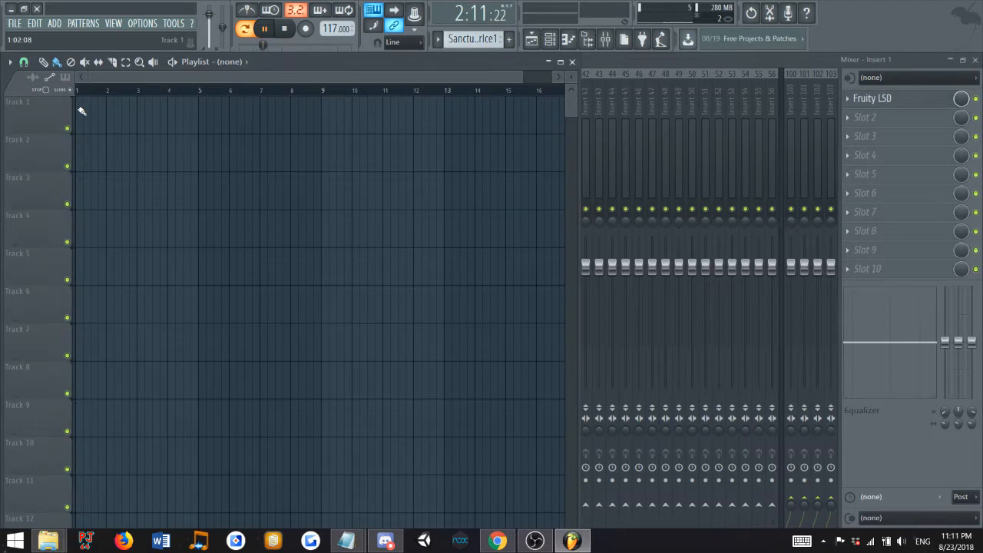
click(79, 107)
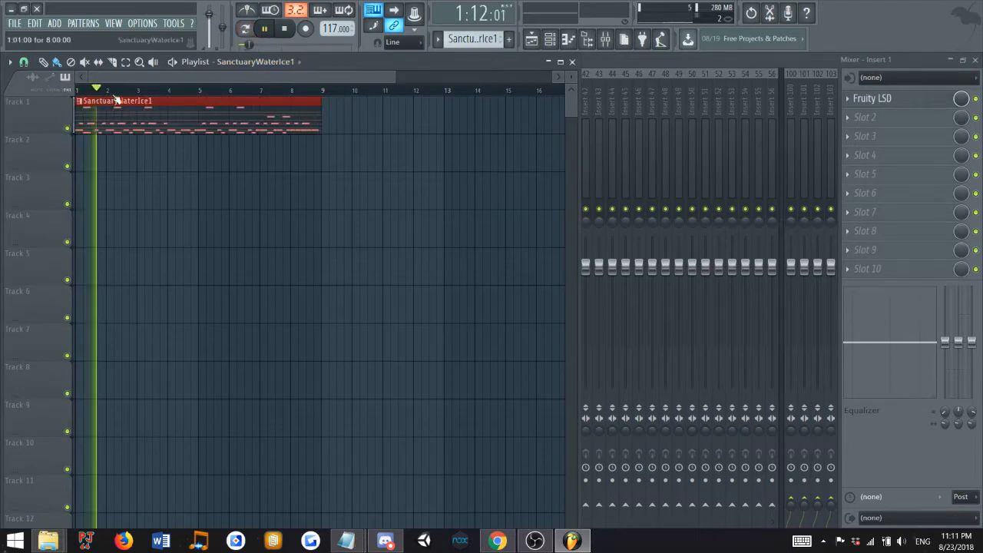
click(284, 29)
Check the Drum Set channel settings from the channel rack and play the arrangement.
click(549, 38)
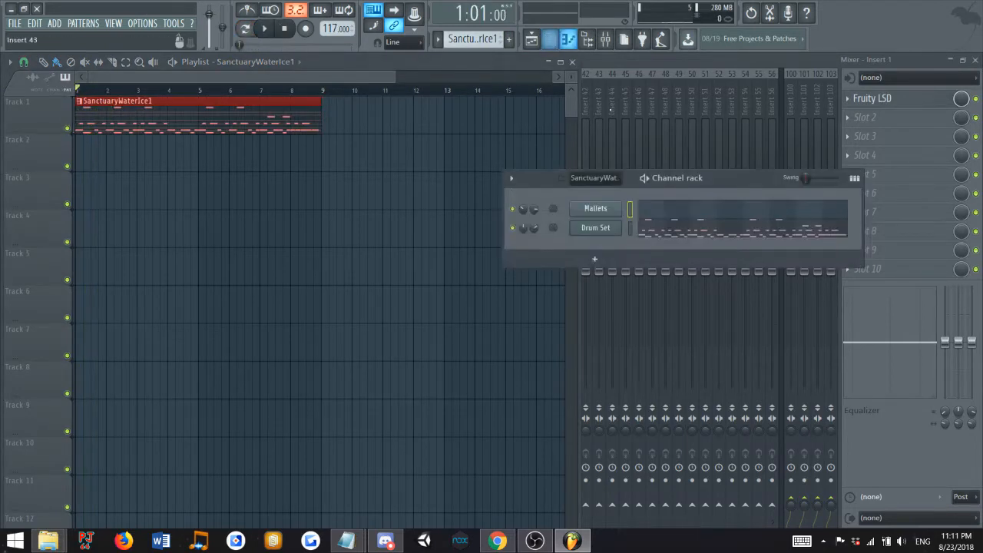
click(592, 227)
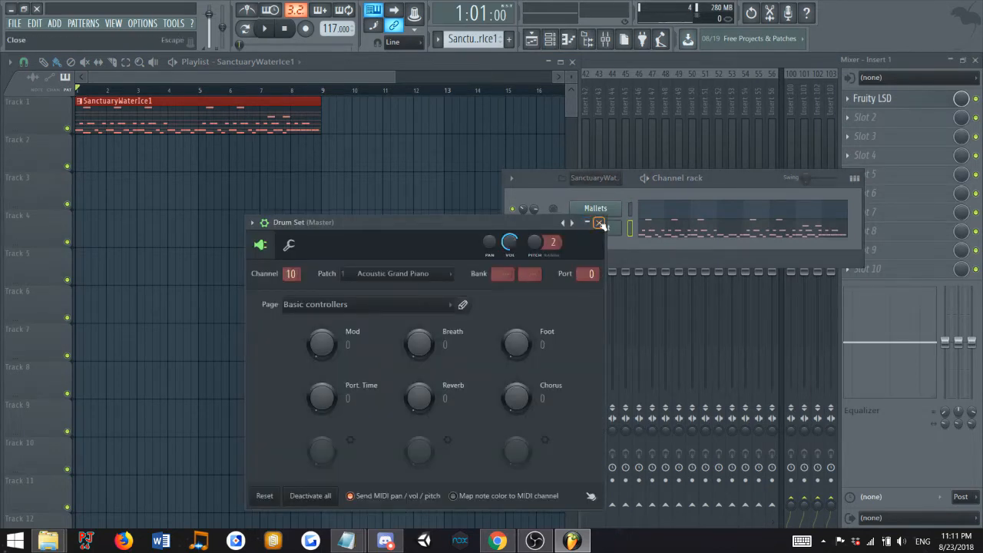
click(600, 224)
click(604, 230)
click(600, 223)
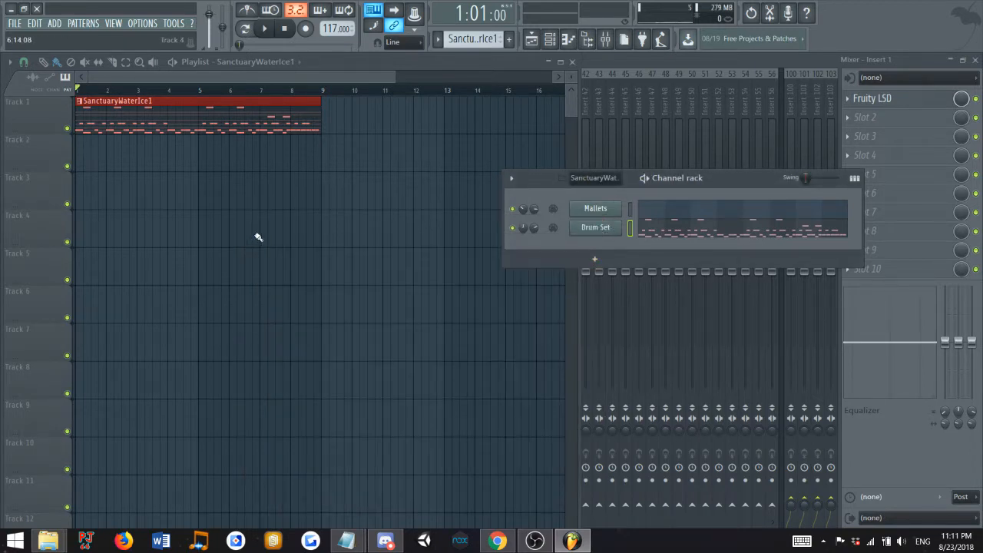
key(space)
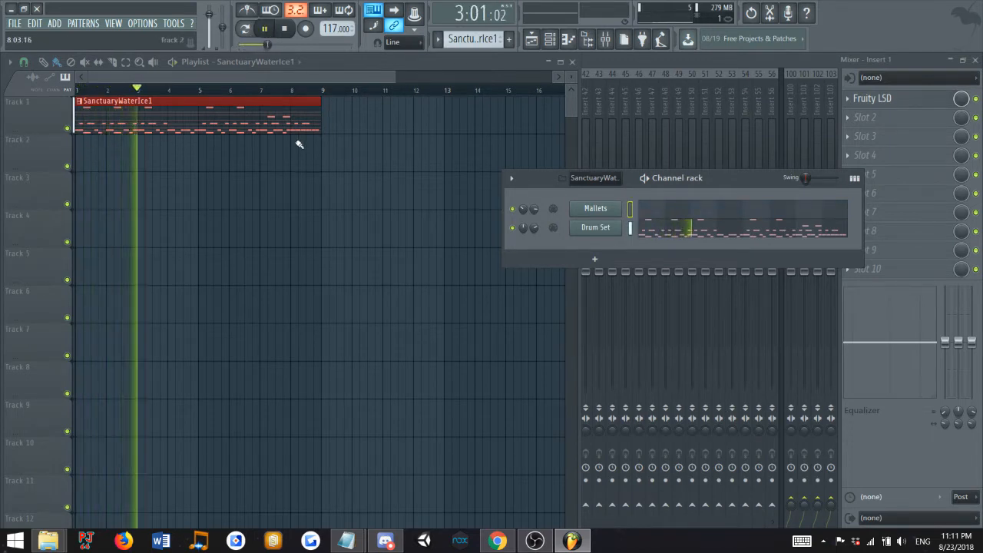
Start a new project to replace the open SanctuaryWaterIce1 arrangement.
click(15, 23)
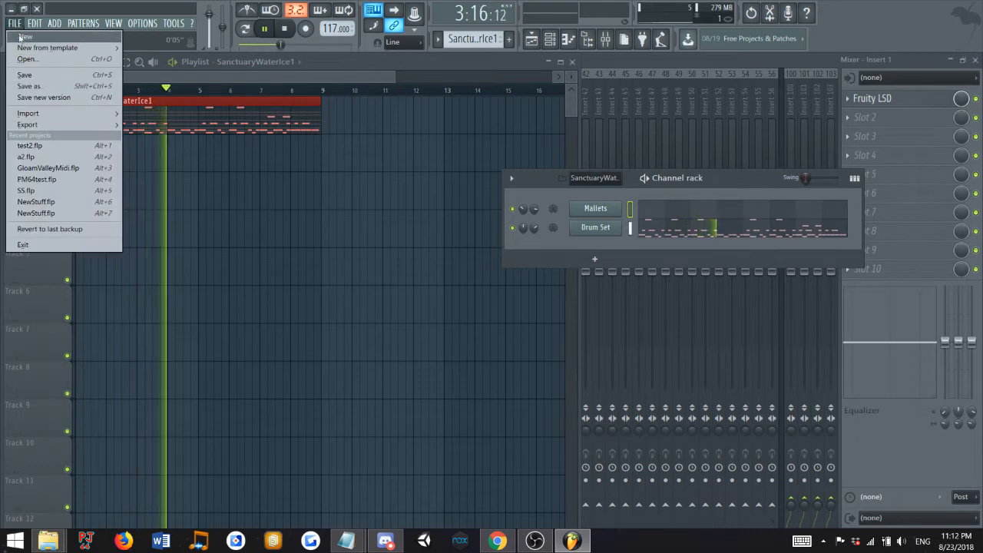
click(34, 37)
click(522, 310)
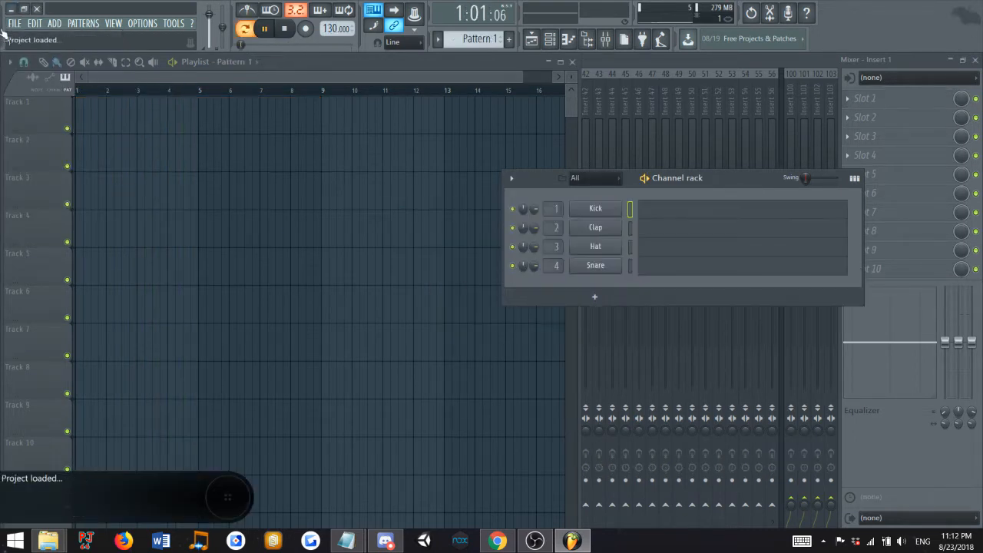
Import the SanctuaryWaterIce2 MIDI file from the Desktop into the project and stop playback.
click(15, 23)
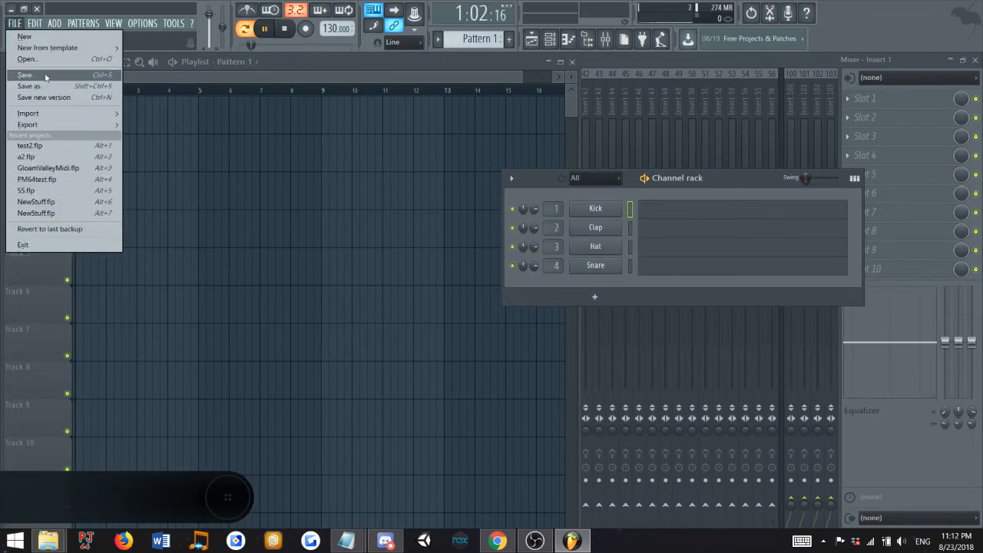
mouse_move(90, 114)
click(149, 114)
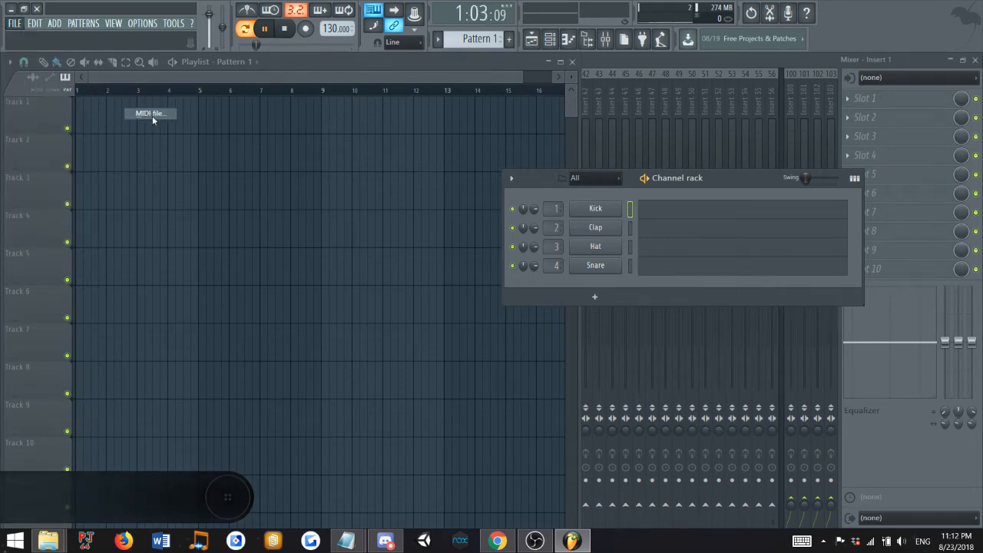
click(568, 245)
double_click(580, 278)
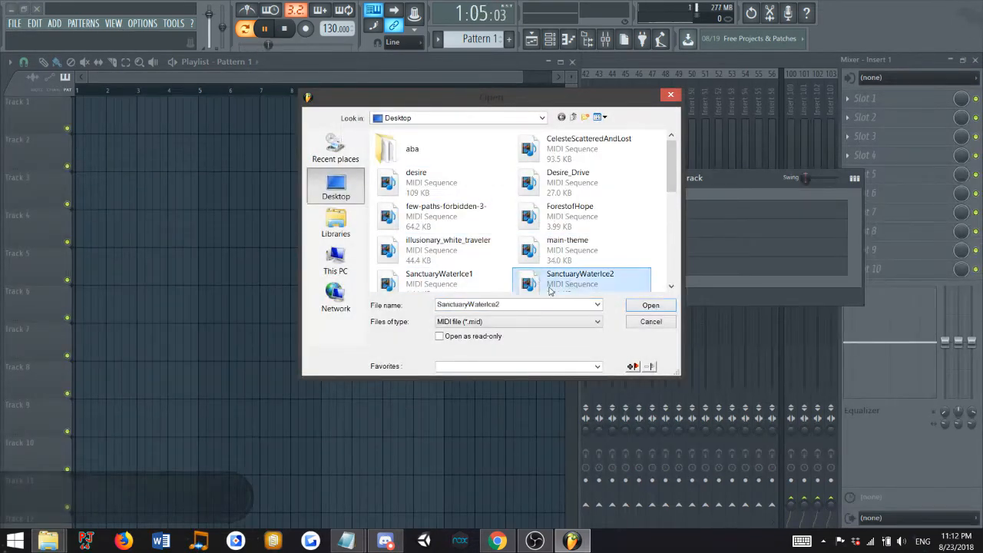
click(586, 328)
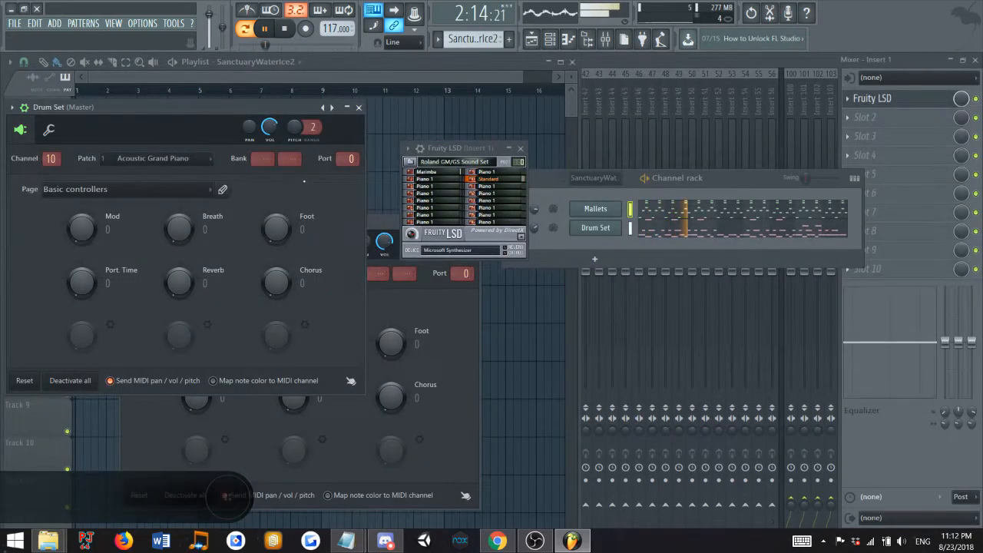
key(space)
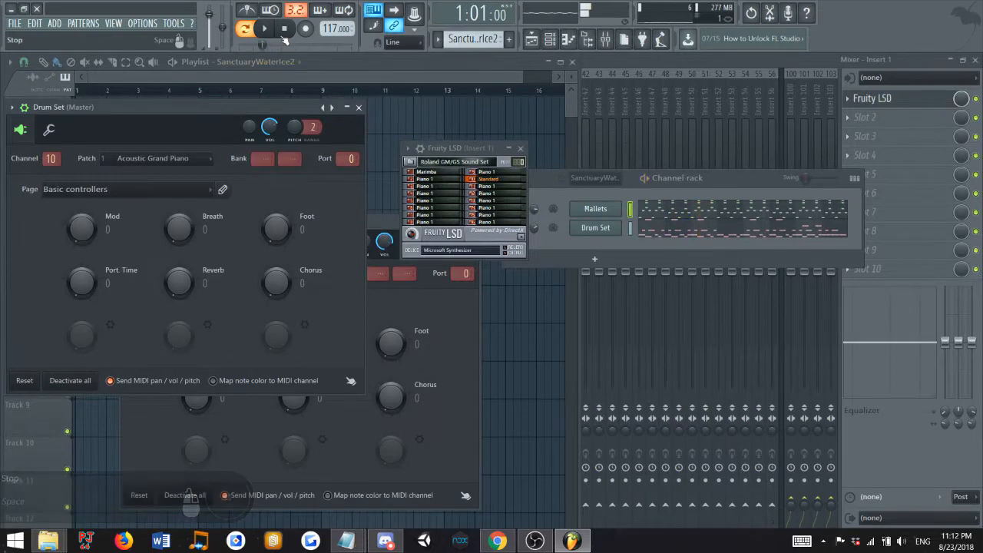
Load GM01CR.dls from the Paper Mario Star Matrix folder as the Fruity LSD sound bank and play the pattern.
click(409, 163)
scroll(491, 231, down, 2)
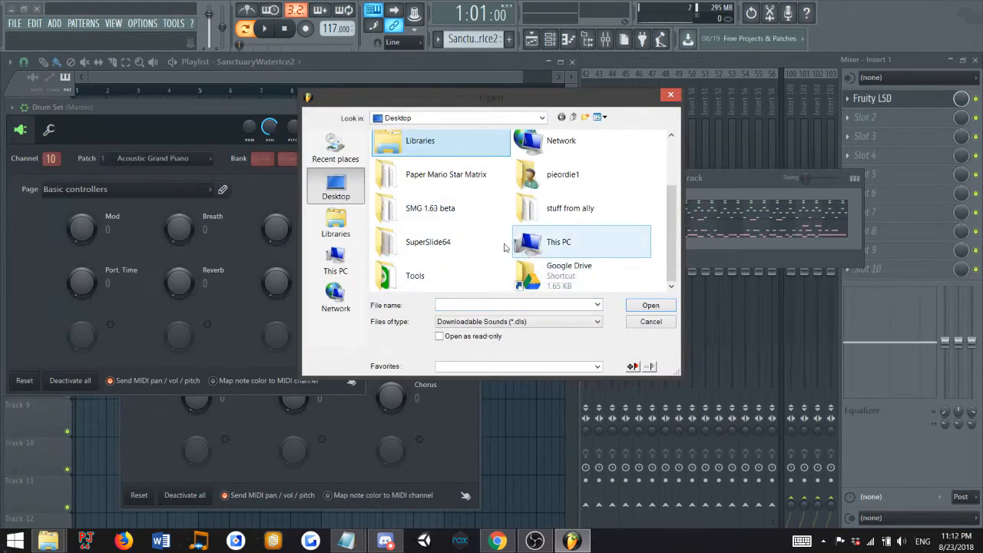
scroll(460, 249, up, 2)
double_click(430, 254)
scroll(430, 244, down, 3)
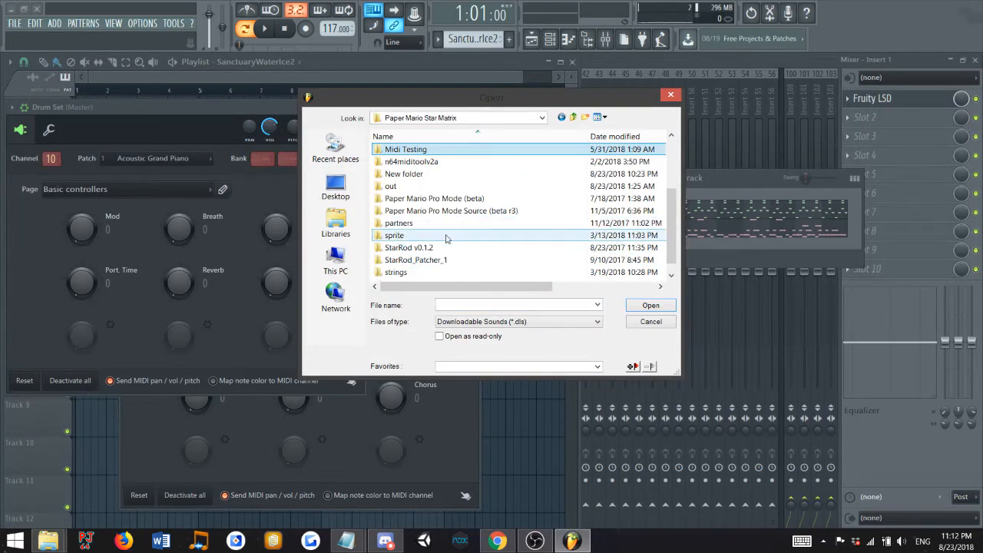
scroll(446, 238, down, 1)
double_click(415, 272)
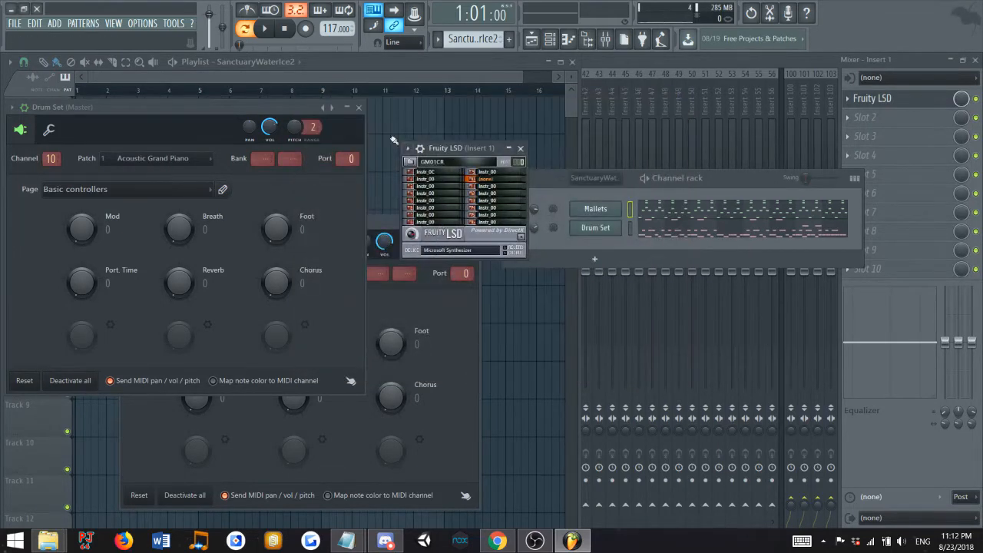
click(269, 29)
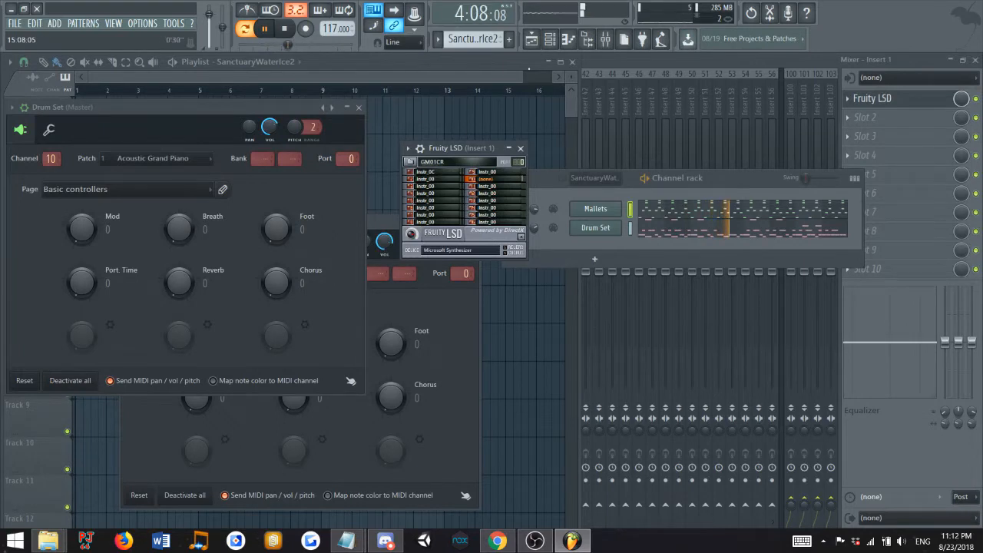
Look over the playlist, channel rack, browser and Mallets piano roll while the pattern plays.
click(534, 40)
click(549, 39)
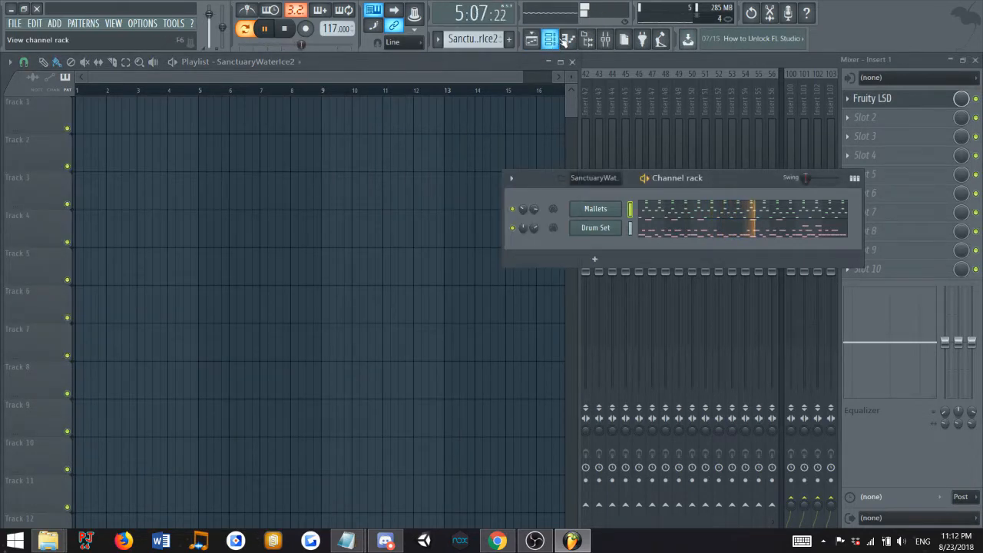
click(566, 39)
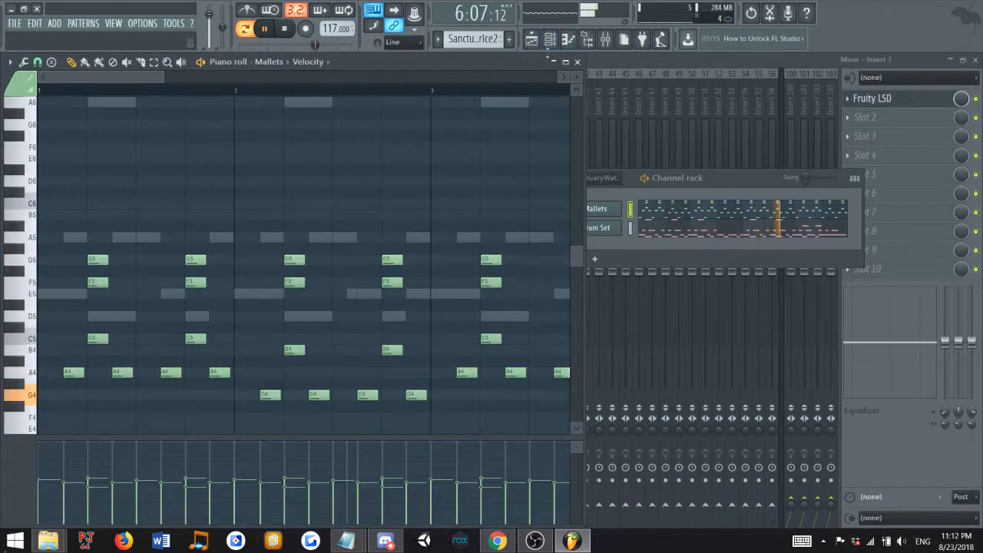
click(571, 40)
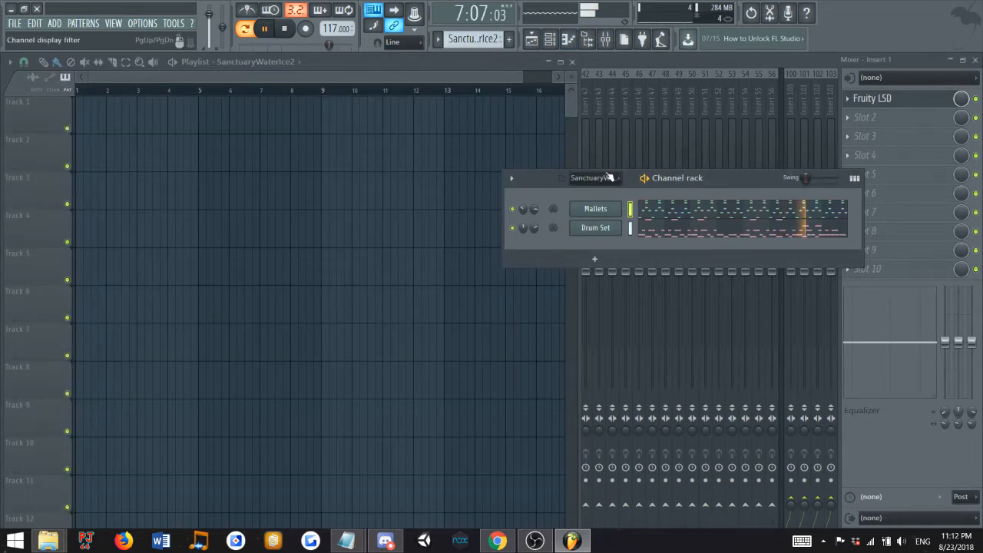
click(587, 39)
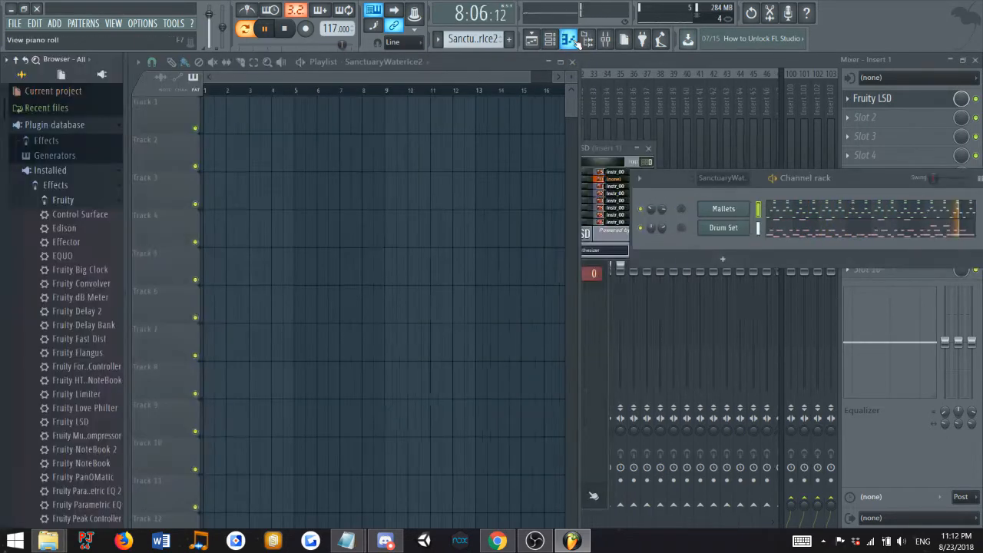
click(569, 40)
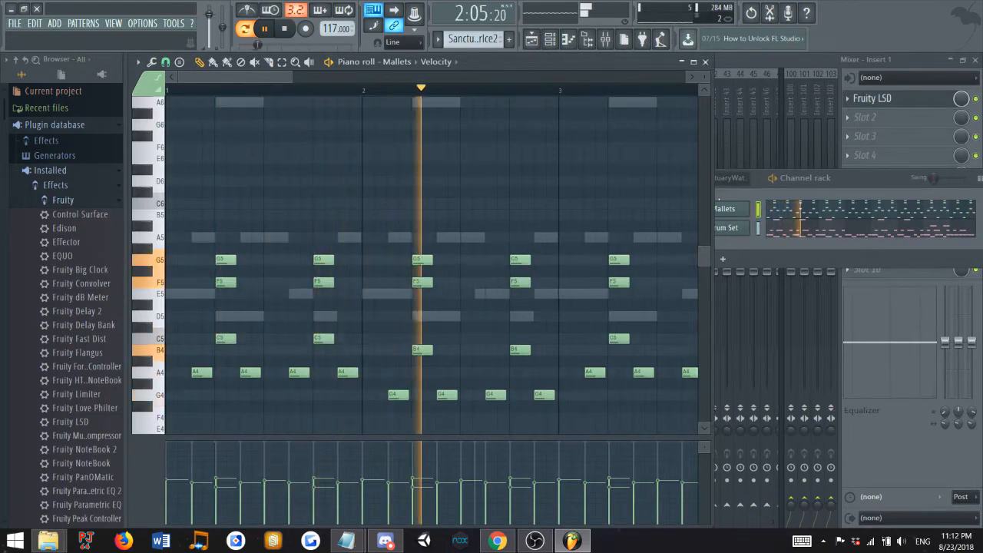
Stop playback and set the Mallets channel's patch to Acoustic Grand Piano in its channel settings.
click(725, 209)
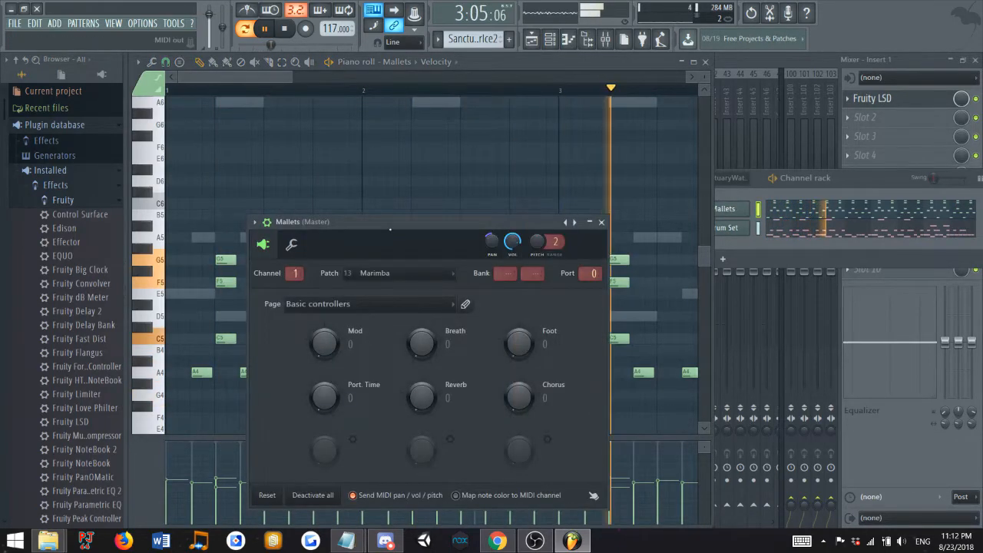
drag(402, 223, 397, 68)
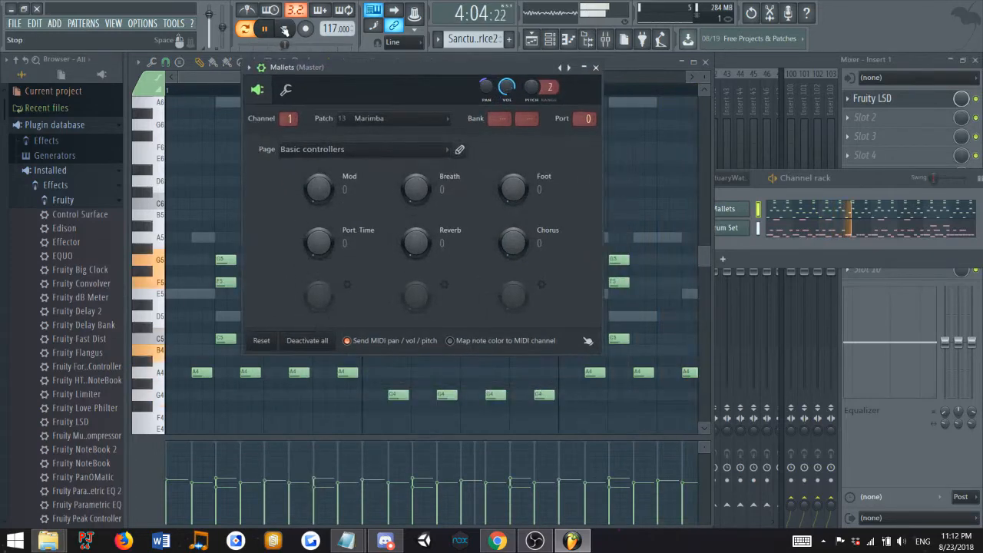
key(space)
click(358, 122)
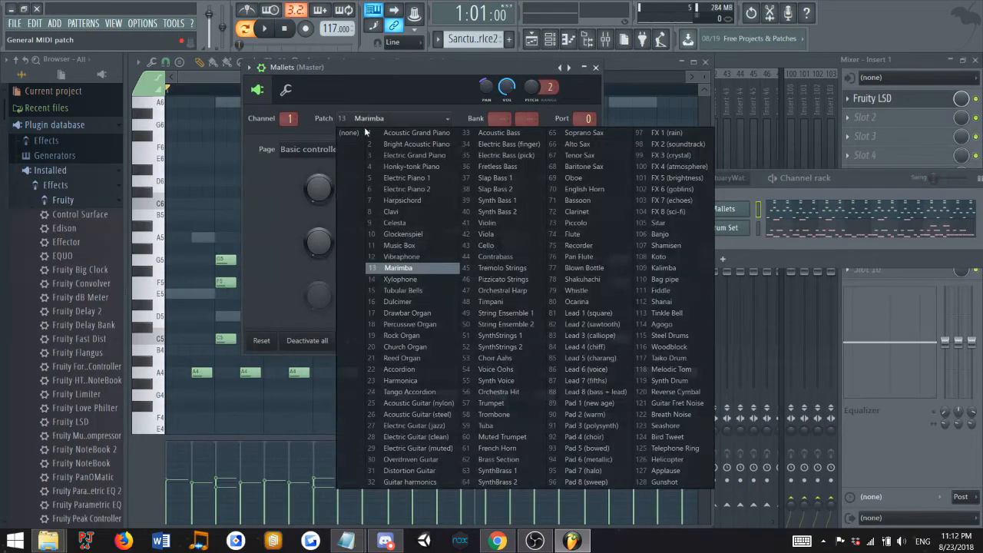
click(394, 148)
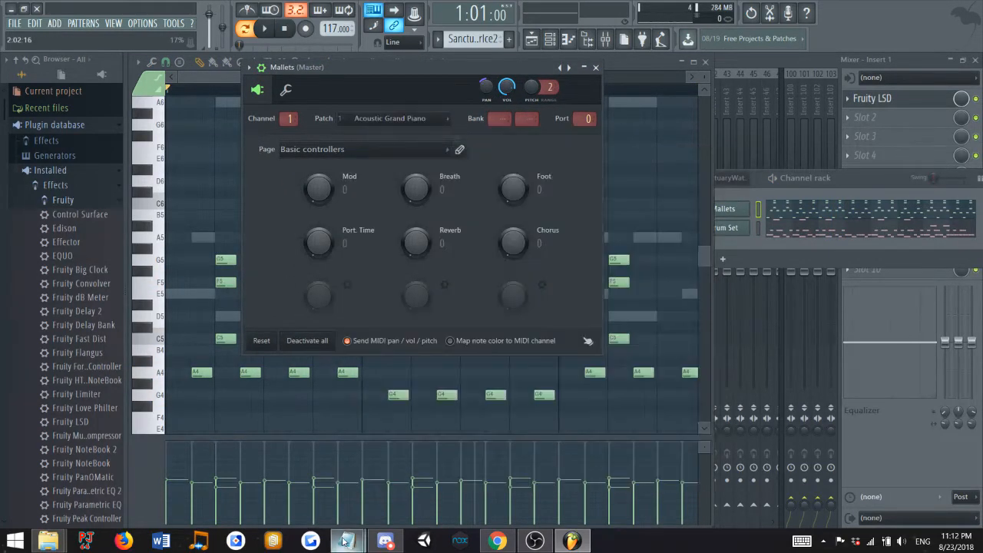
Switch to the InstrumentBanksSeperated file in Notepad and check the instrument list for Bank 06 (GM01CR).
mouse_move(346, 540)
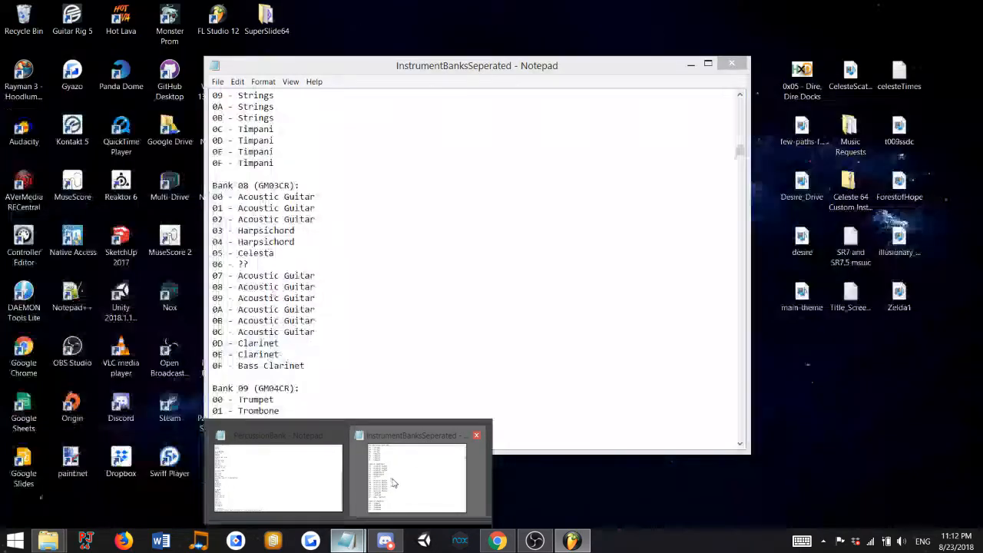
click(394, 482)
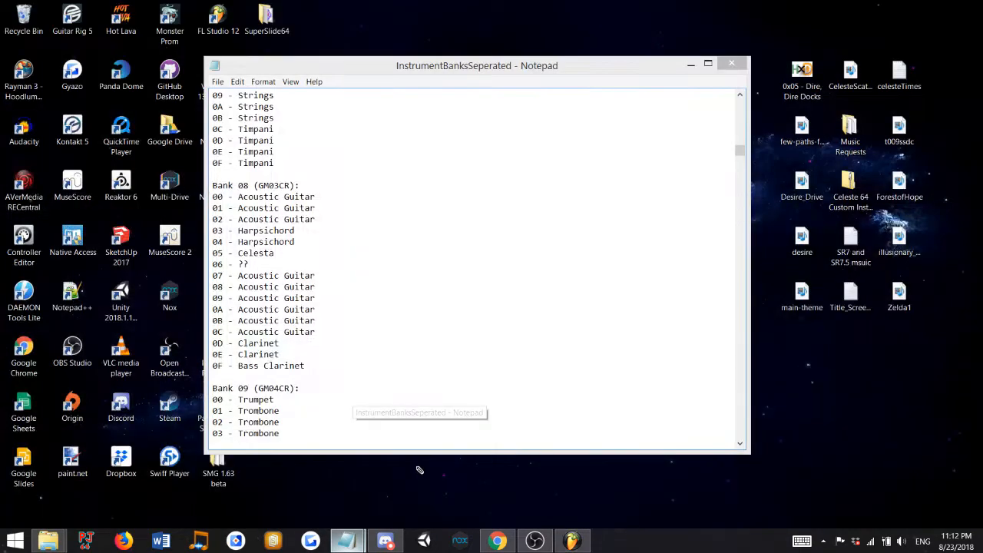
scroll(388, 325, up, 12)
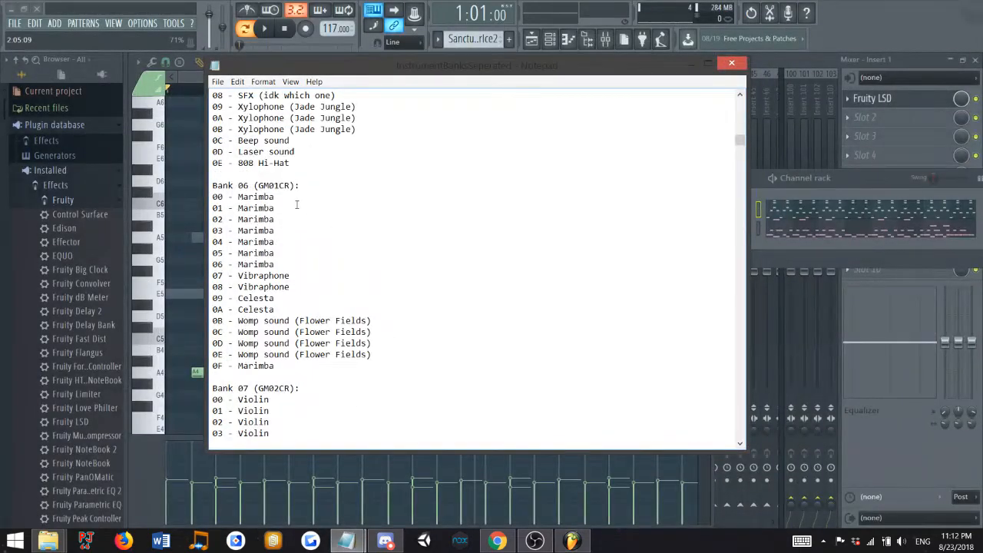
Return to FL Studio, play the pattern briefly while checking the Mallets patch, and stop playback.
click(849, 15)
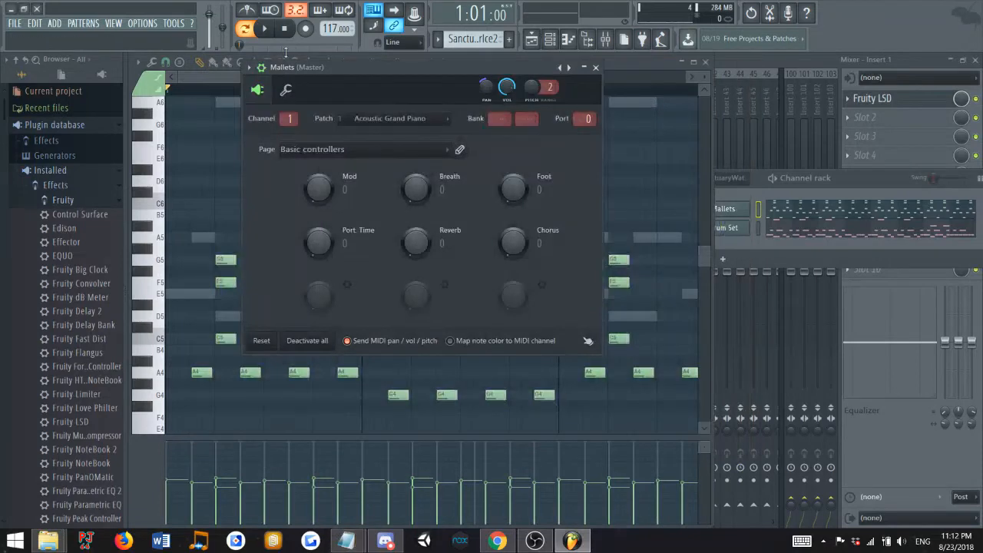
click(265, 29)
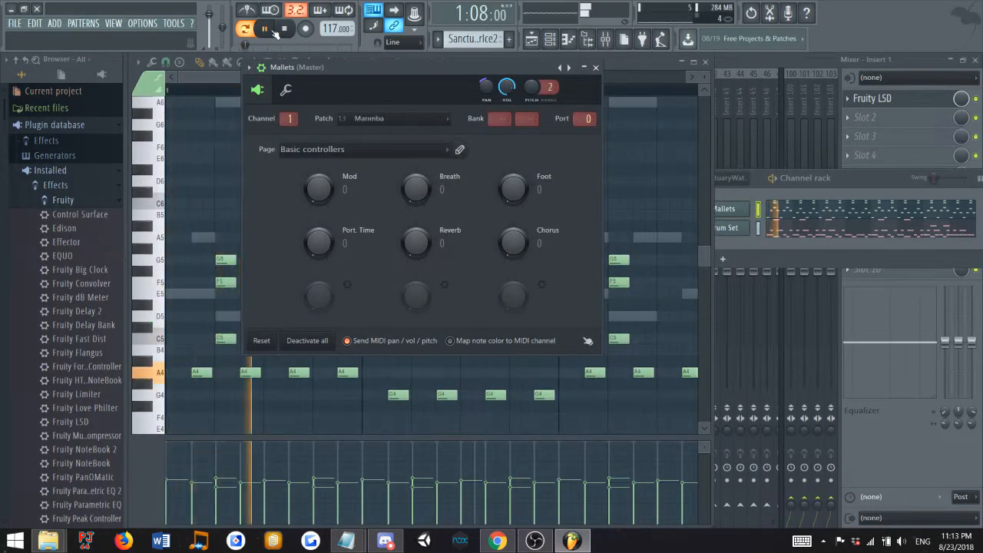
click(286, 29)
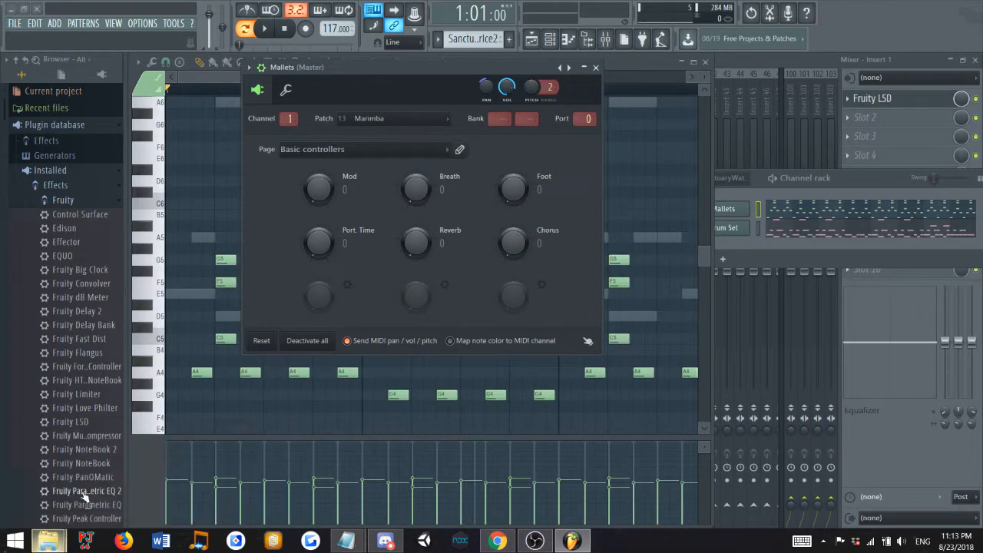
Open SanctuaryWaterIce2 from the Desktop folder in Anvil Studio and check the Mallets track's instrument selection without changing it.
click(48, 541)
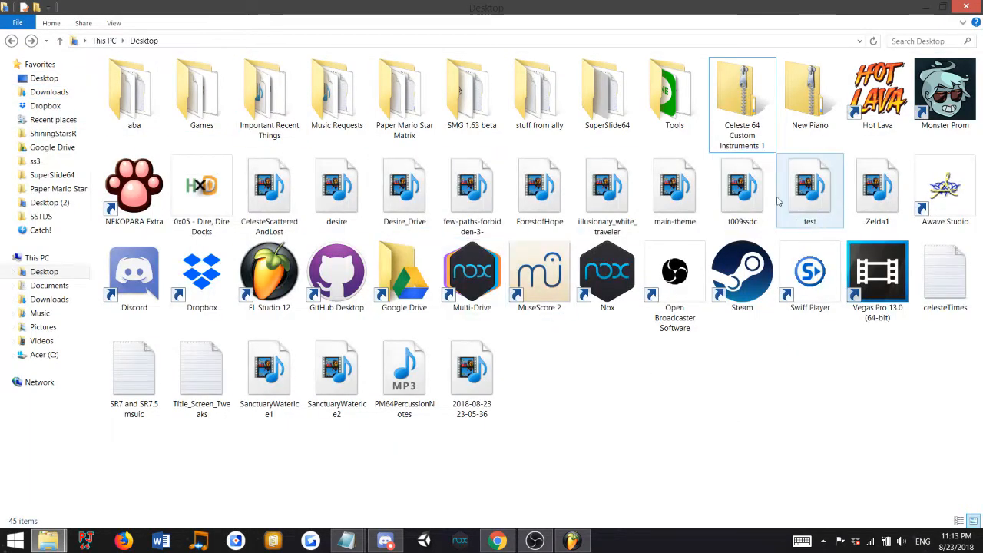
click(268, 373)
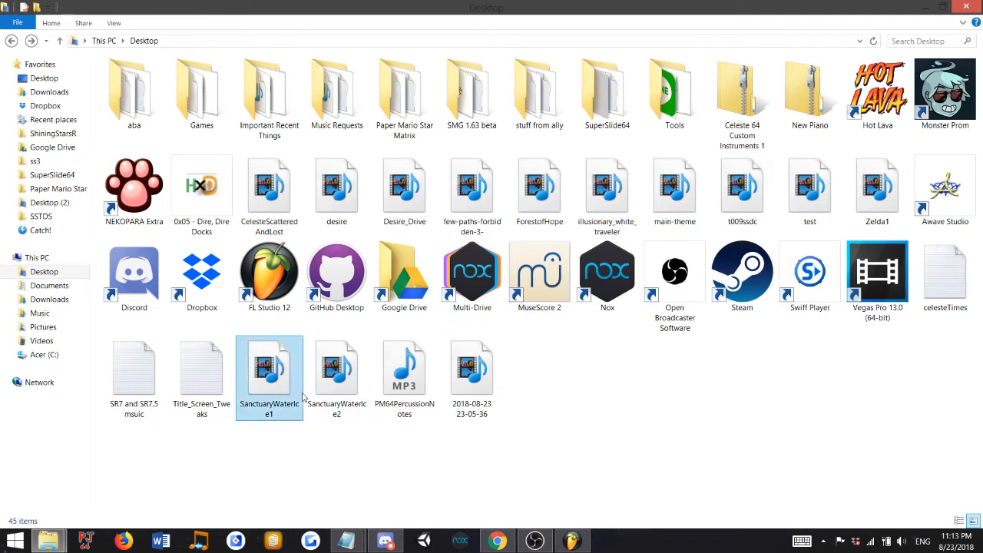
click(339, 382)
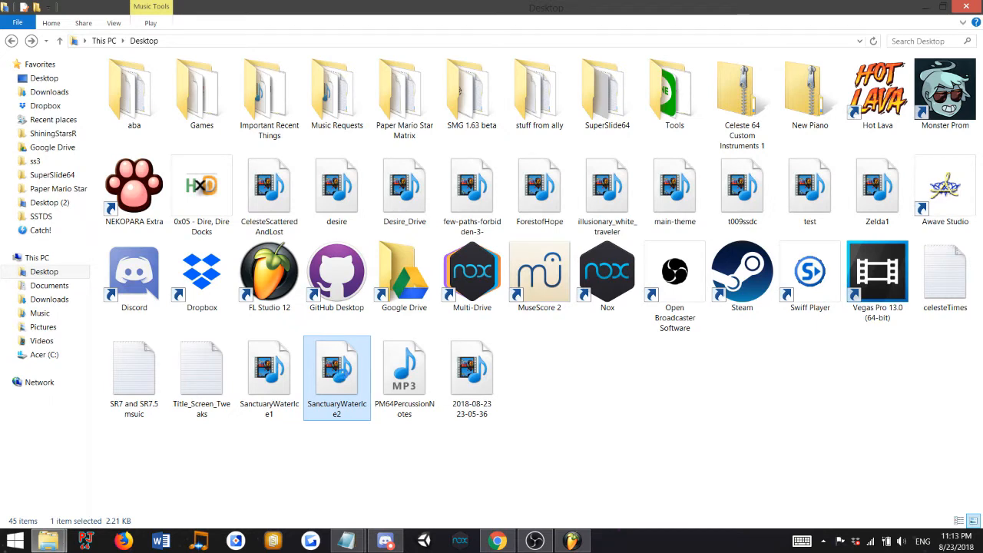
right_click(338, 379)
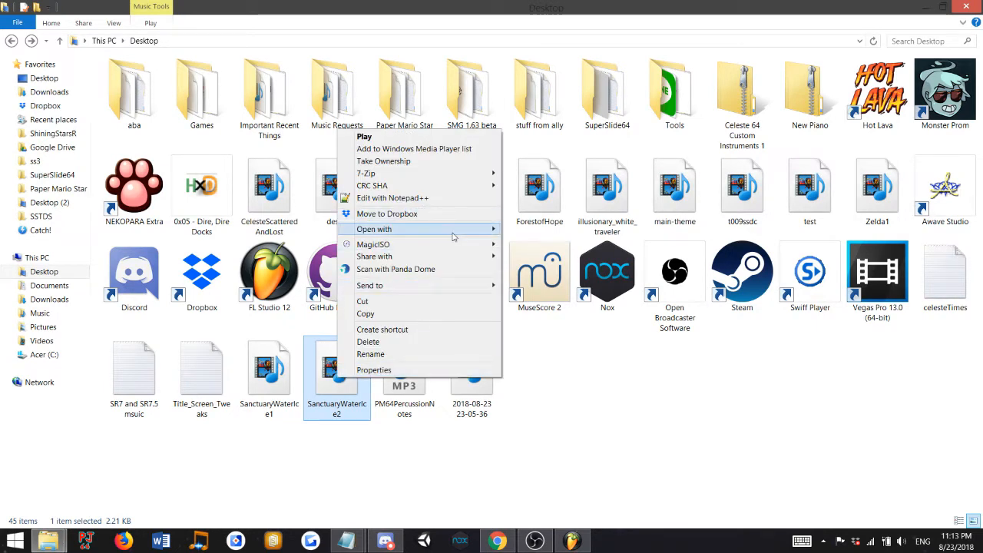
mouse_move(453, 230)
click(533, 233)
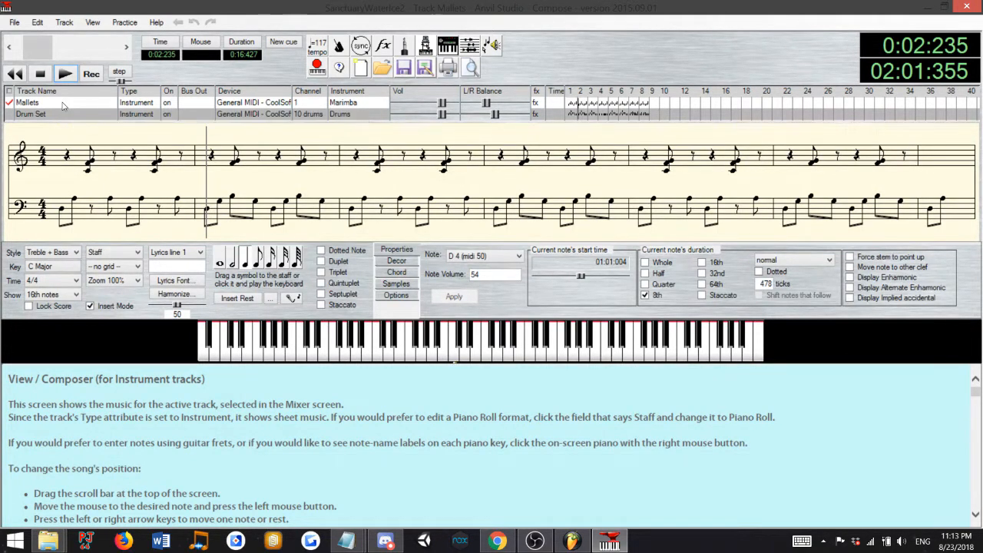
click(349, 100)
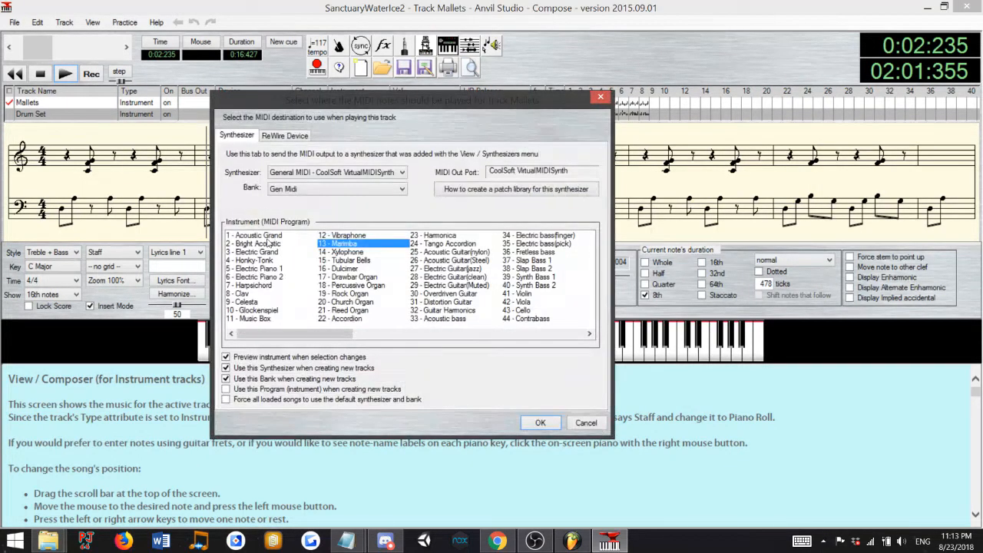
click(598, 425)
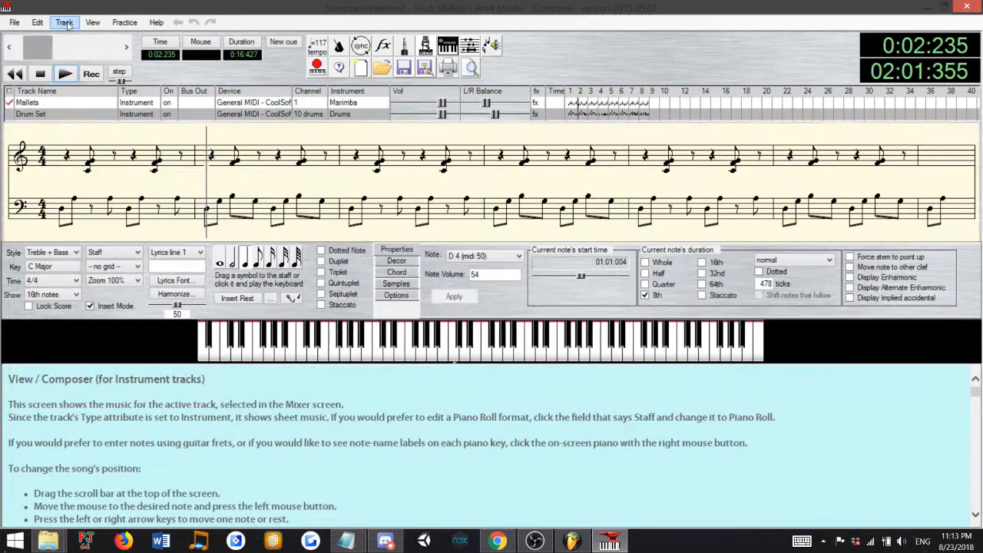
Open the Mallets track's event list and delete all Program Change events from the track.
click(92, 22)
click(118, 111)
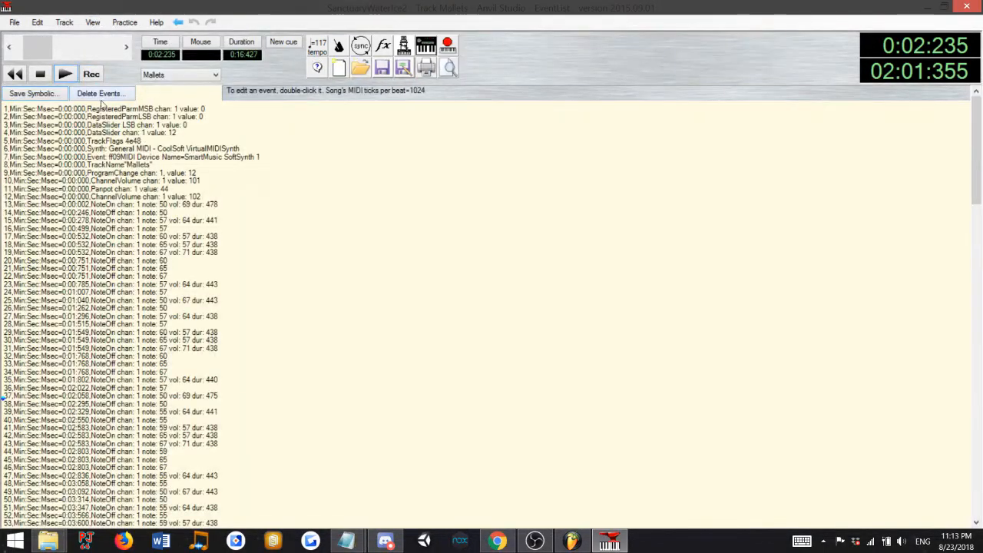
click(103, 95)
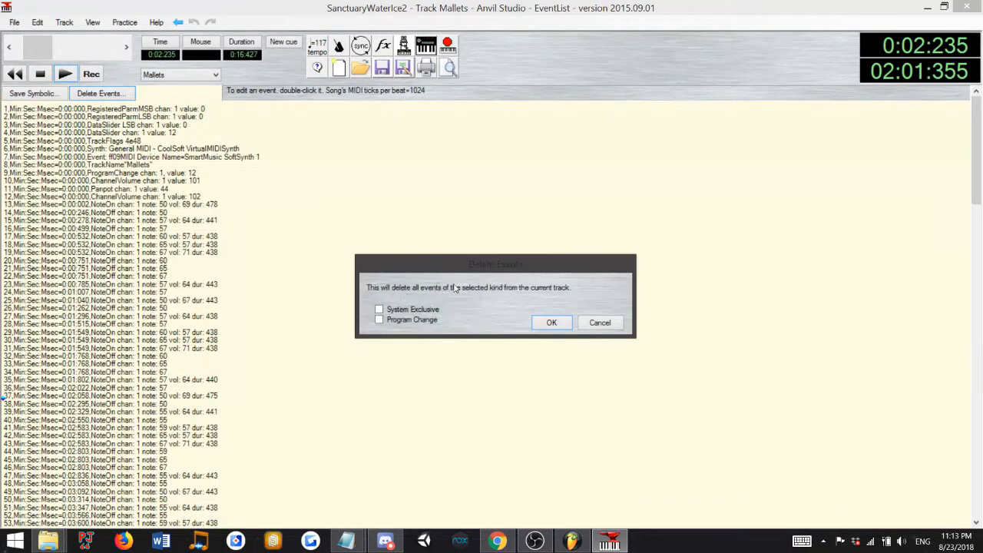
click(597, 323)
click(215, 78)
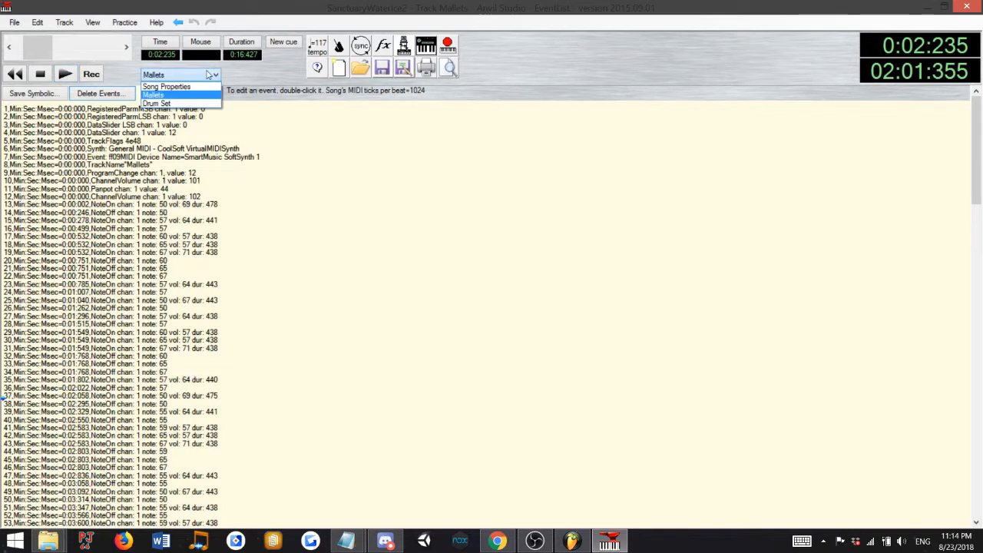
click(192, 83)
click(110, 94)
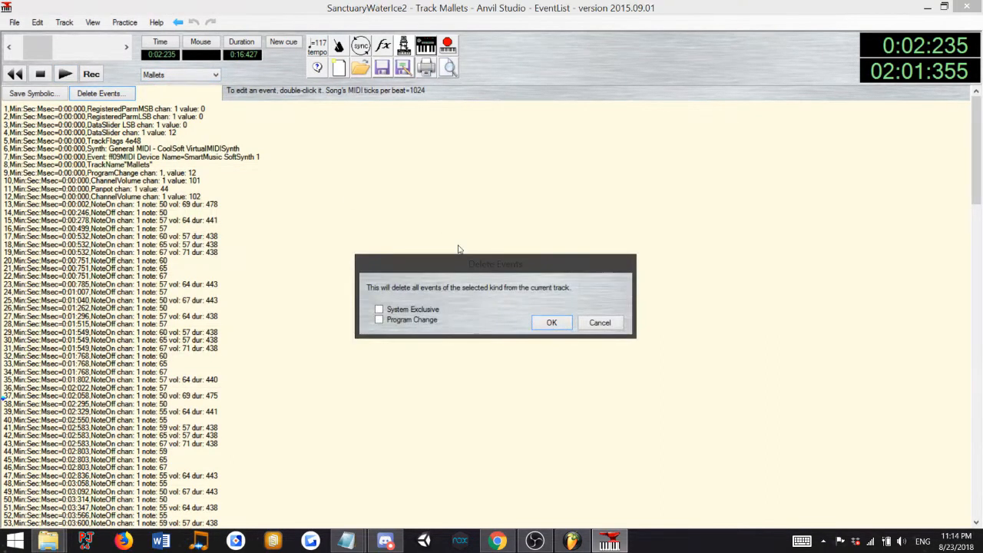
click(550, 322)
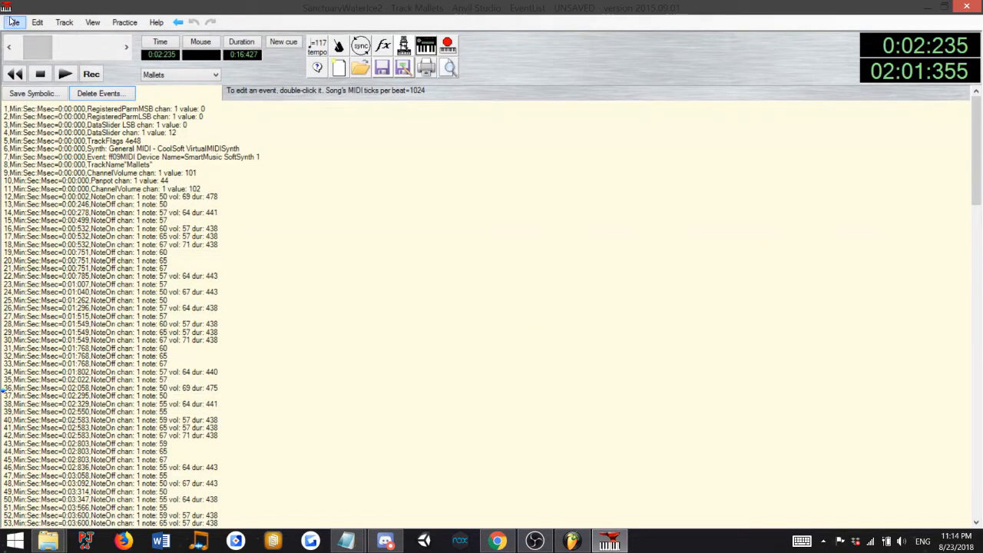
Return to the mixer view and save the SanctuaryWaterIce2 song.
click(89, 24)
click(107, 66)
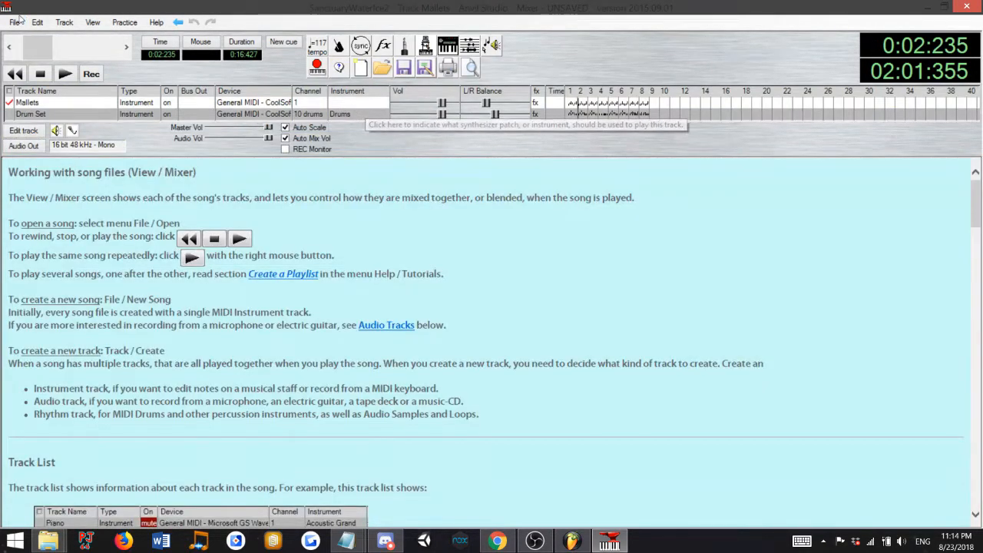
click(15, 21)
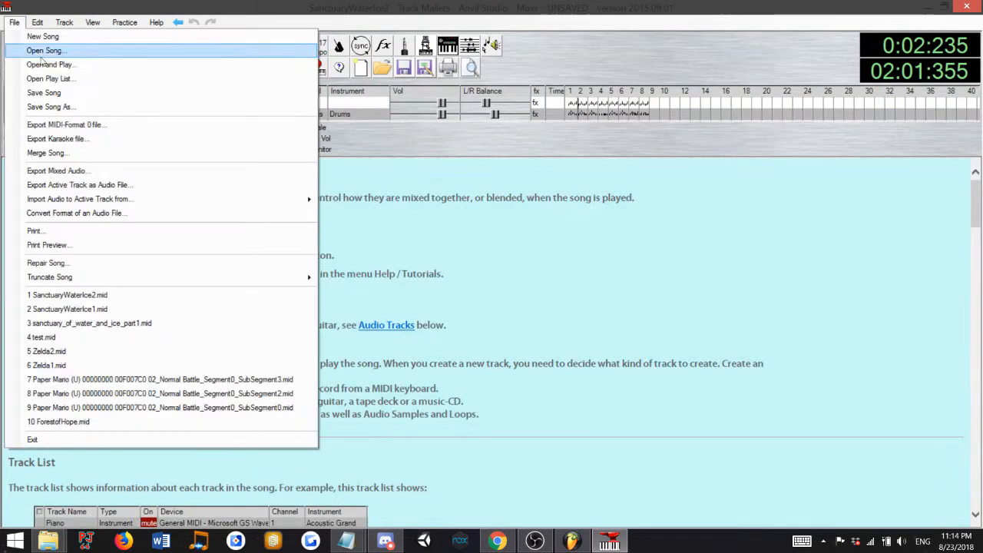
click(44, 92)
Switch to FL Studio and import the SanctuaryWaterIce2 MIDI file from the Desktop.
click(573, 540)
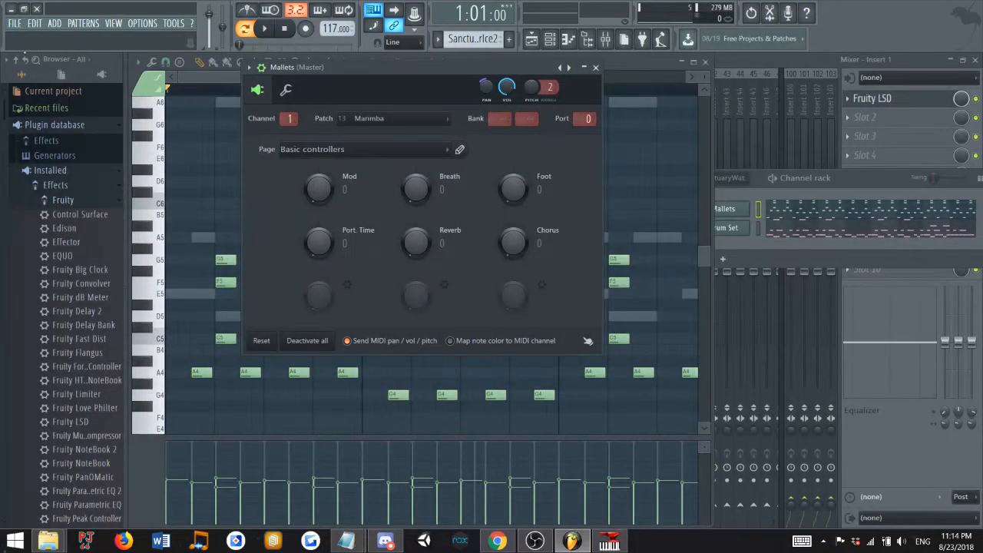
click(14, 23)
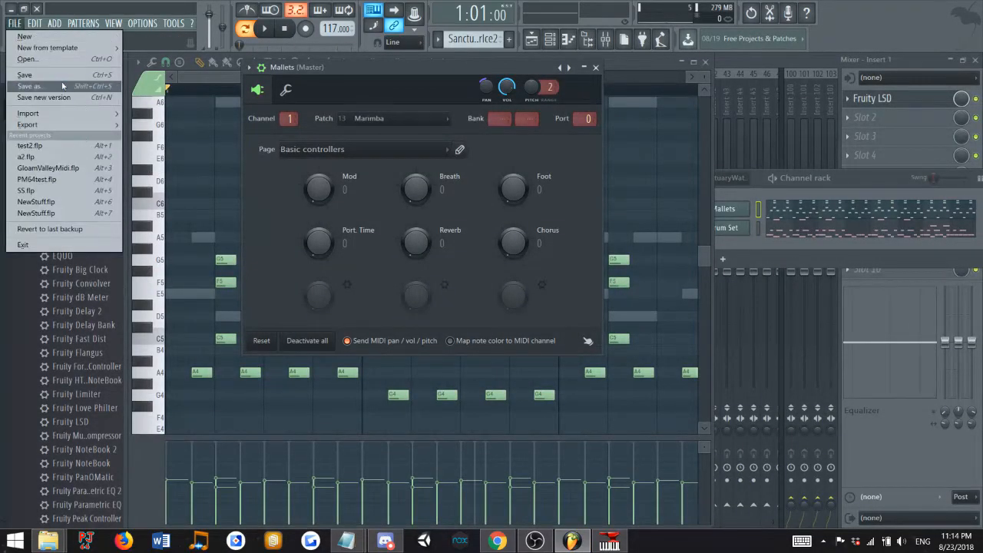
mouse_move(71, 114)
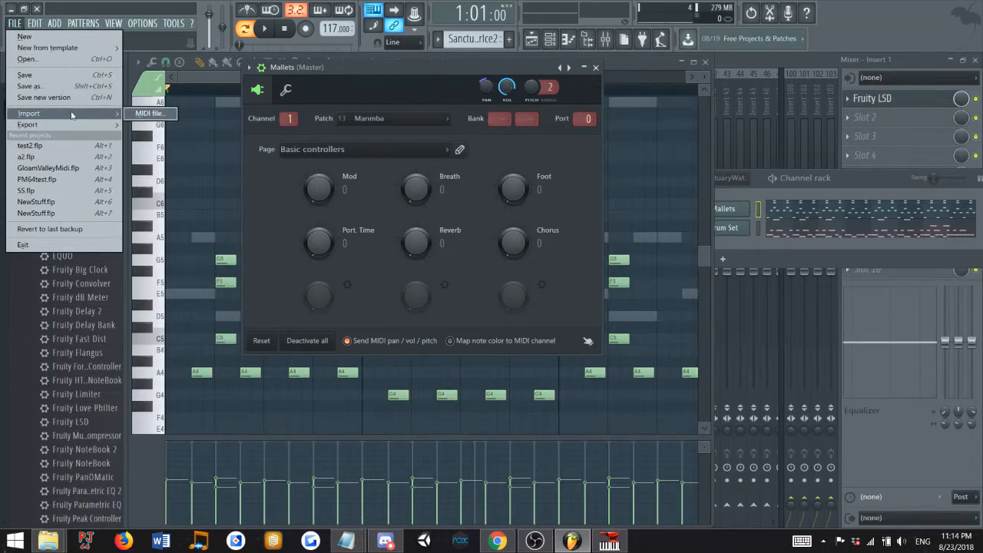
click(150, 114)
click(498, 309)
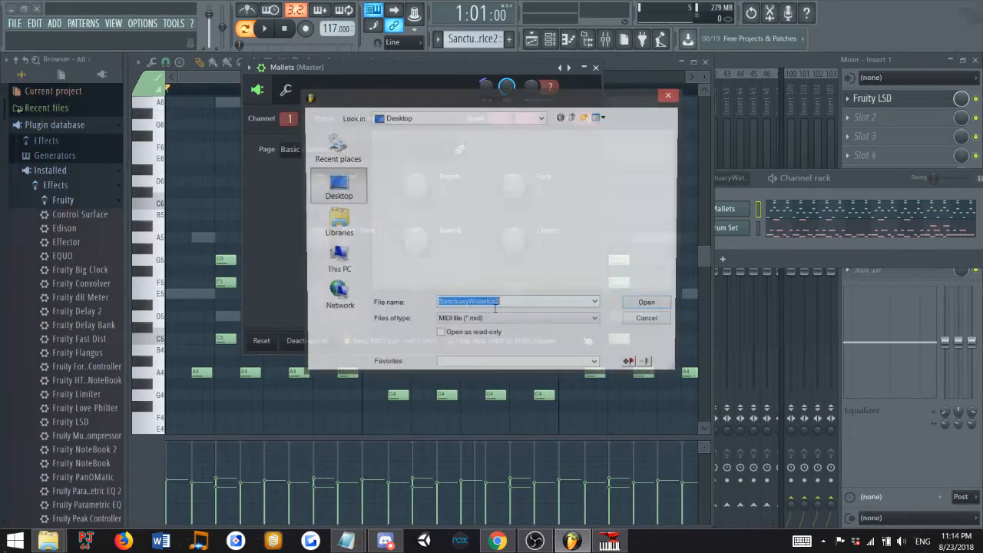
click(503, 243)
double_click(568, 281)
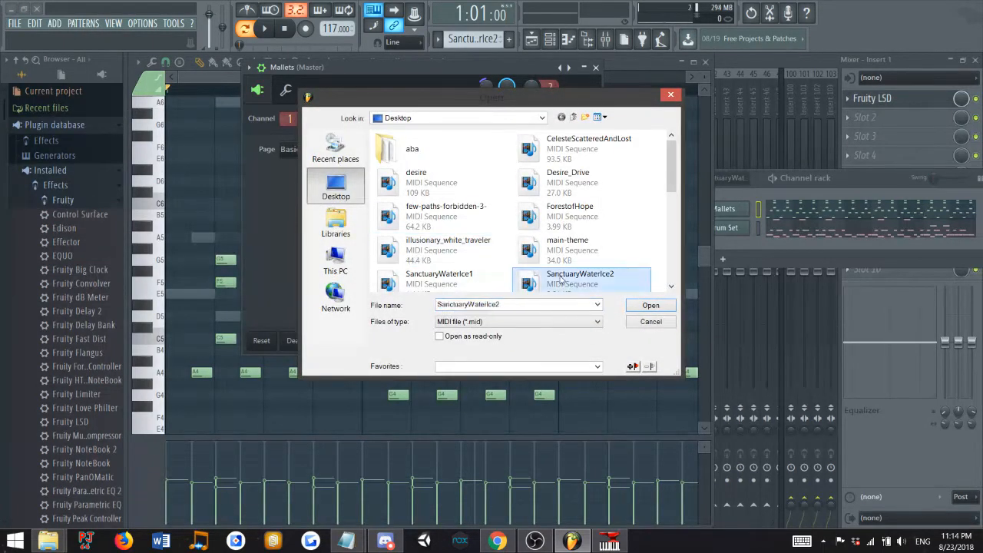
click(586, 327)
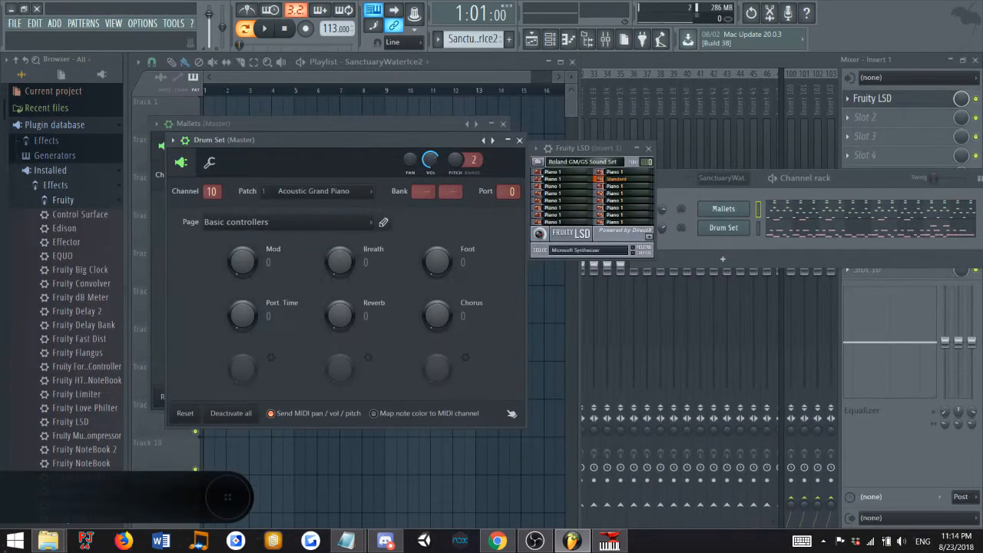
Load GM01CR.dls from the Paper Mario Star Matrix folder into Fruity LSD and play the pattern briefly.
click(540, 164)
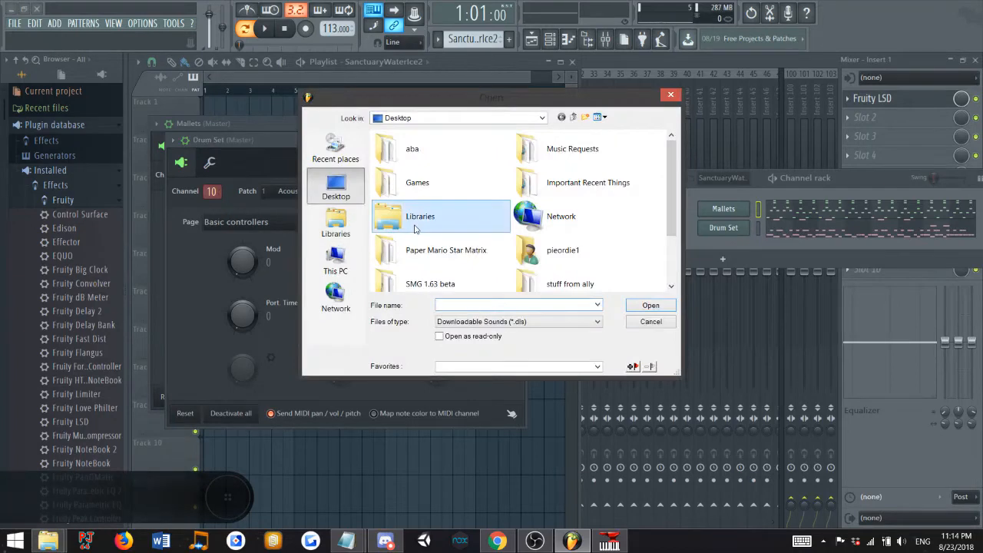
double_click(414, 249)
scroll(418, 253, down, 3)
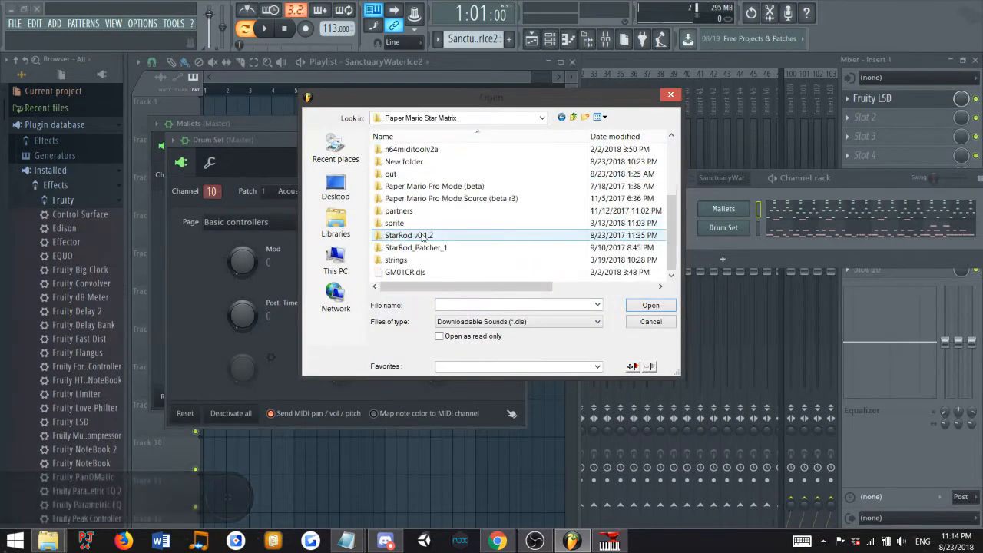
click(411, 273)
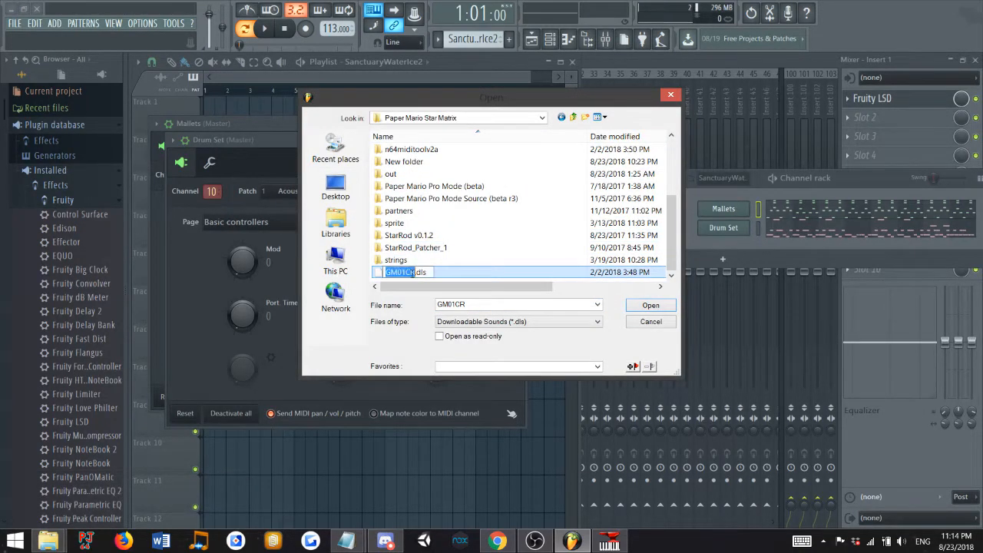
click(458, 274)
click(533, 276)
click(650, 304)
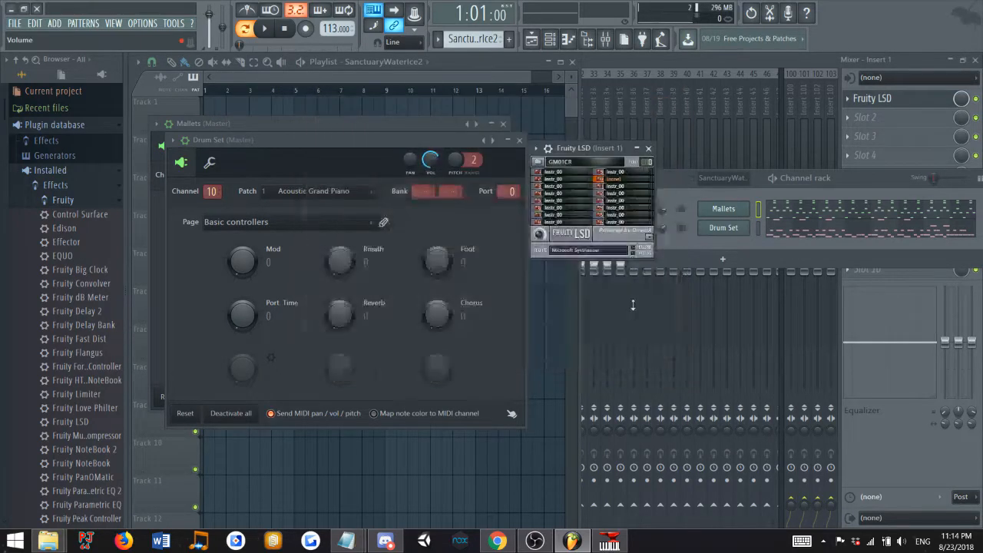
click(270, 33)
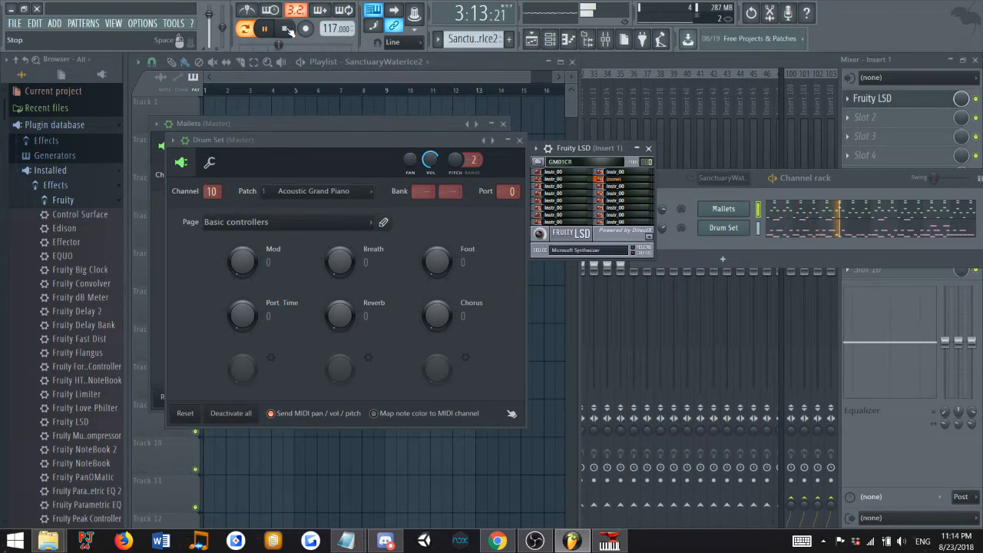
click(285, 28)
Try the Bright Acoustic Piano and Electric Grand Piano patches on the Mallets channel, playing the pattern with each.
click(361, 129)
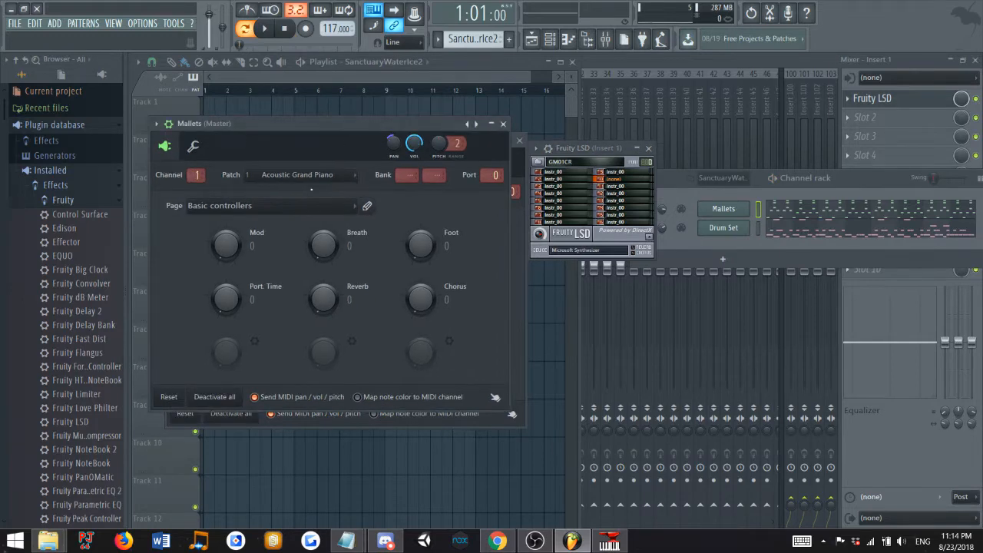
click(311, 175)
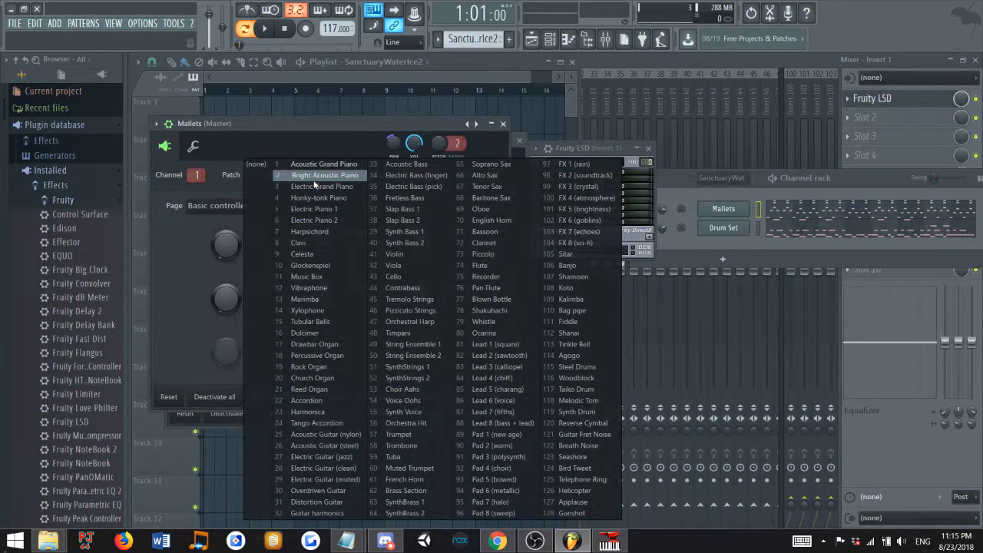
click(314, 180)
click(264, 29)
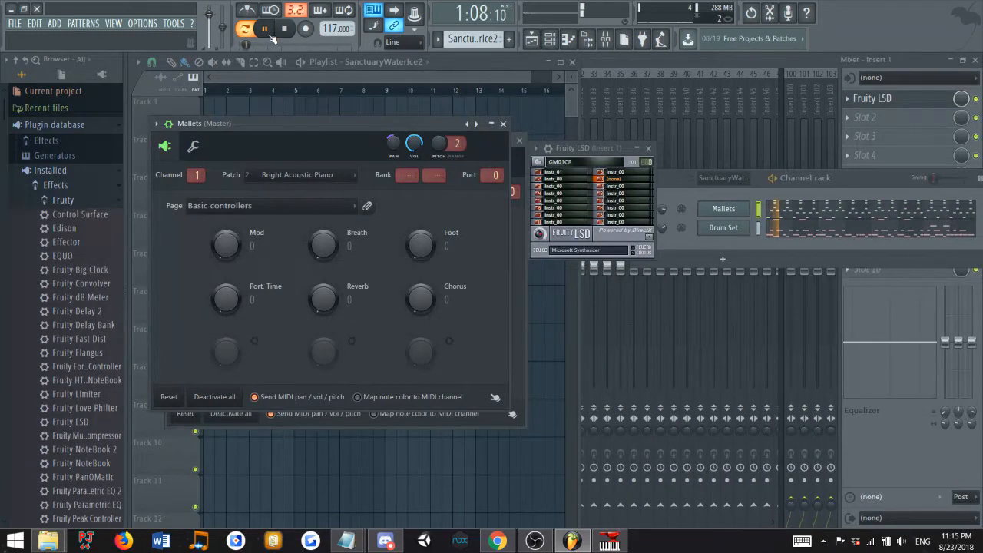
click(264, 29)
click(311, 175)
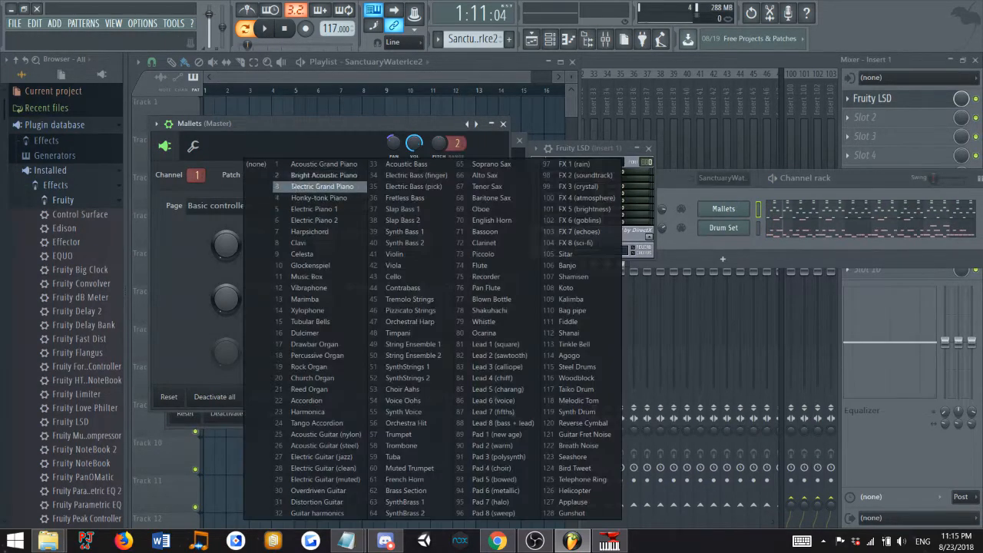
click(292, 187)
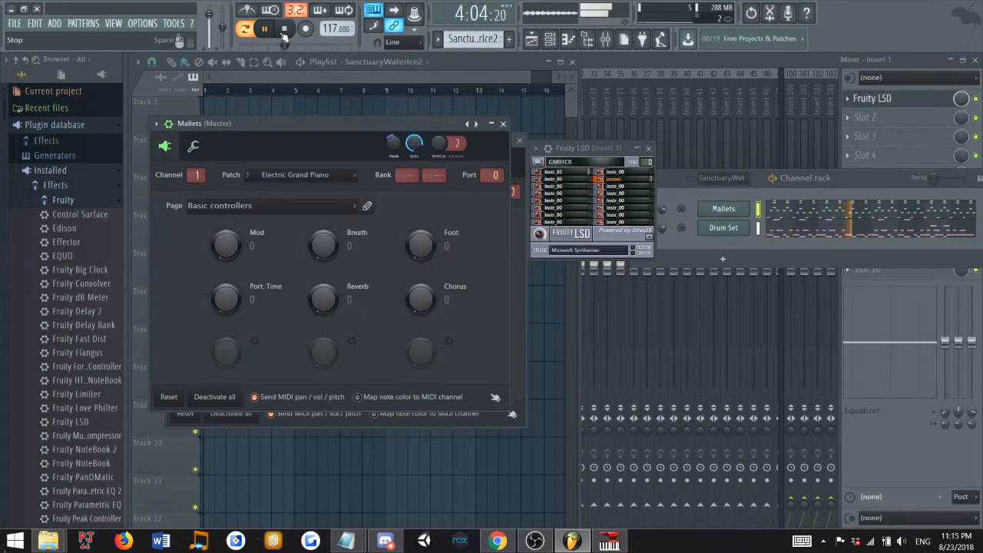
click(283, 31)
Switch the Mallets patch back to Acoustic Grand Piano and play the pattern briefly for comparison.
click(302, 176)
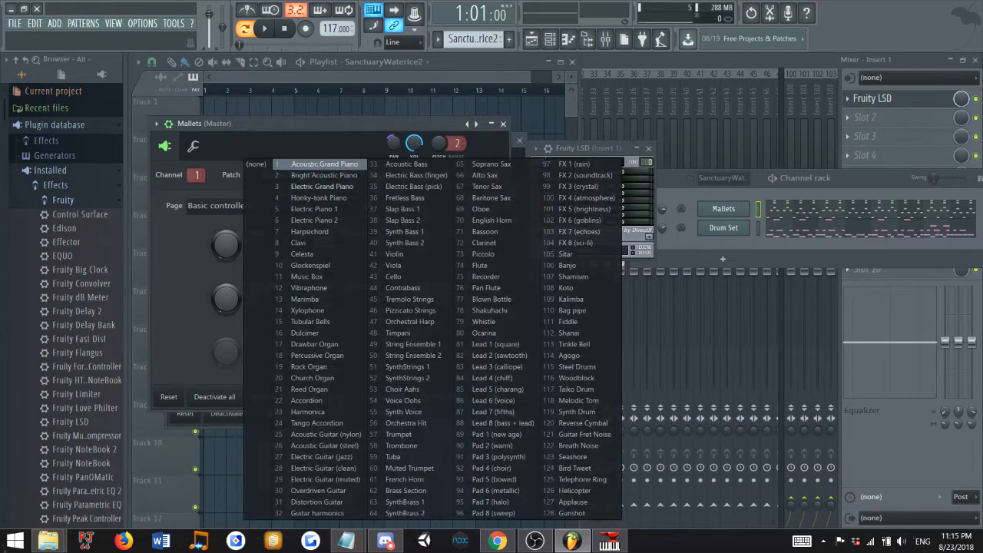
click(312, 166)
click(269, 34)
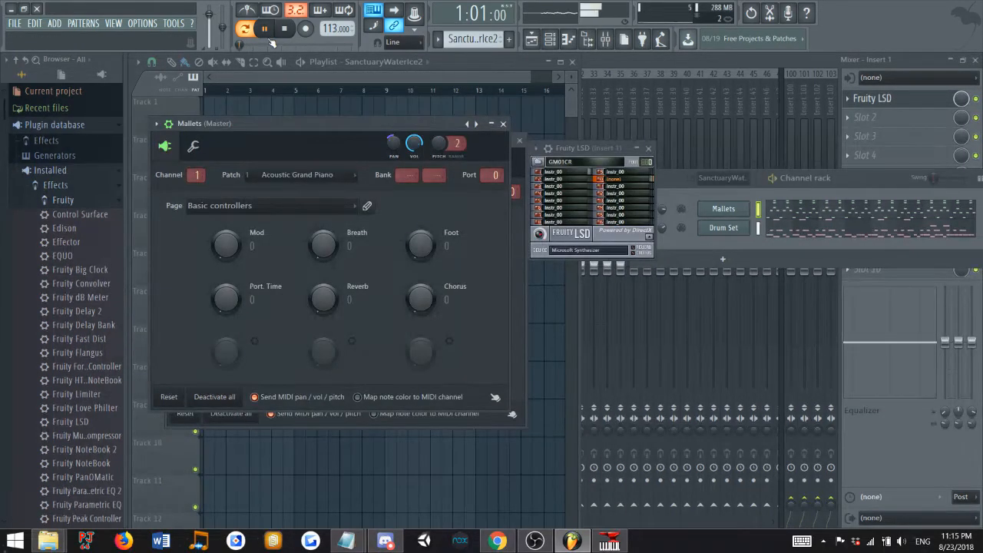
click(285, 32)
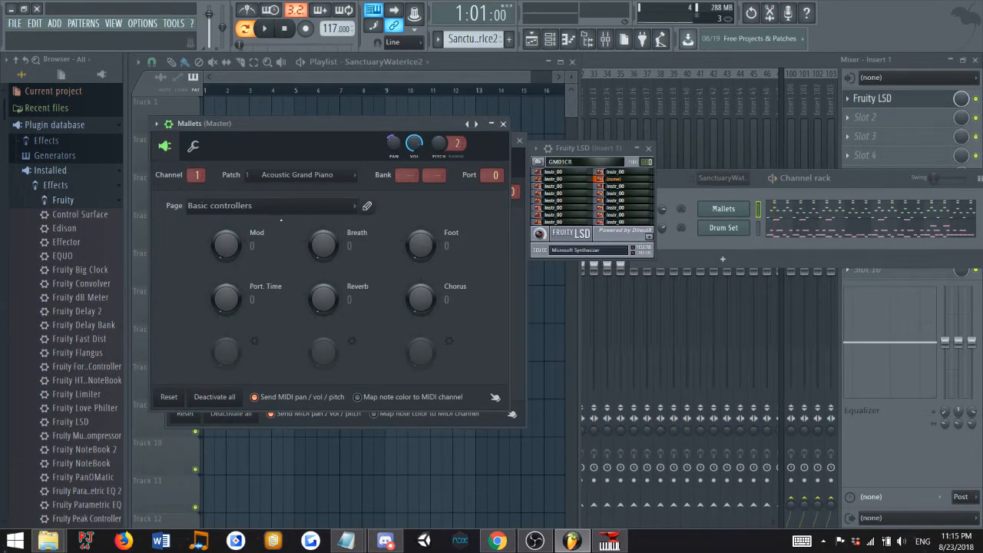
Set the Mallets channel's patch to Electric Grand Piano, play the pattern and stop playback.
click(294, 177)
click(284, 192)
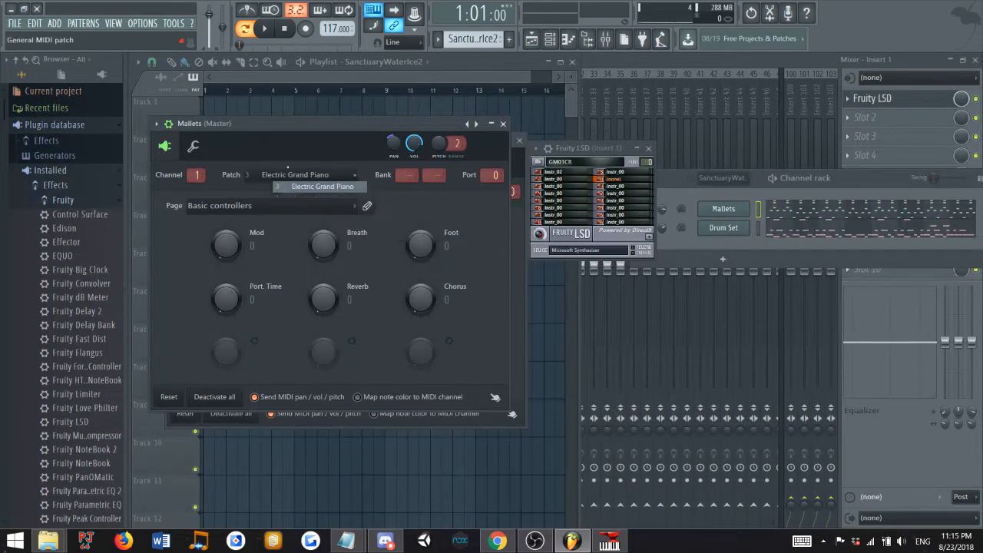
click(274, 34)
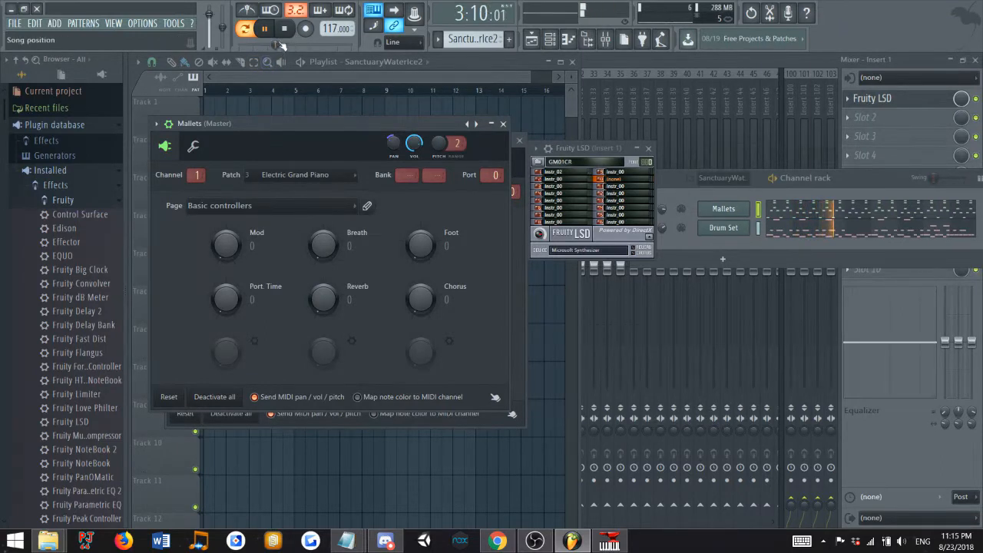
click(284, 32)
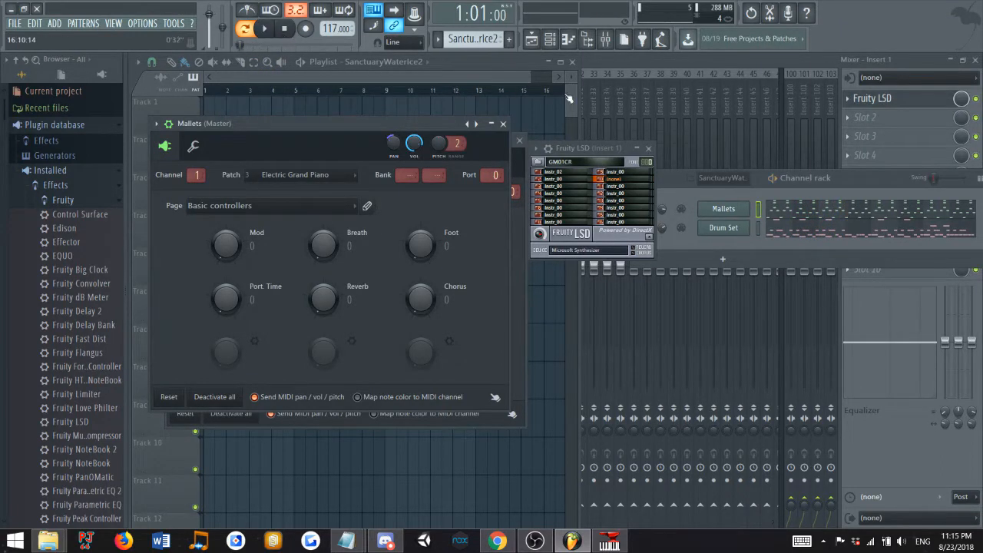
Select all Mallets notes in the piano roll, move them down one octave so the first is D3, and play them briefly.
click(568, 39)
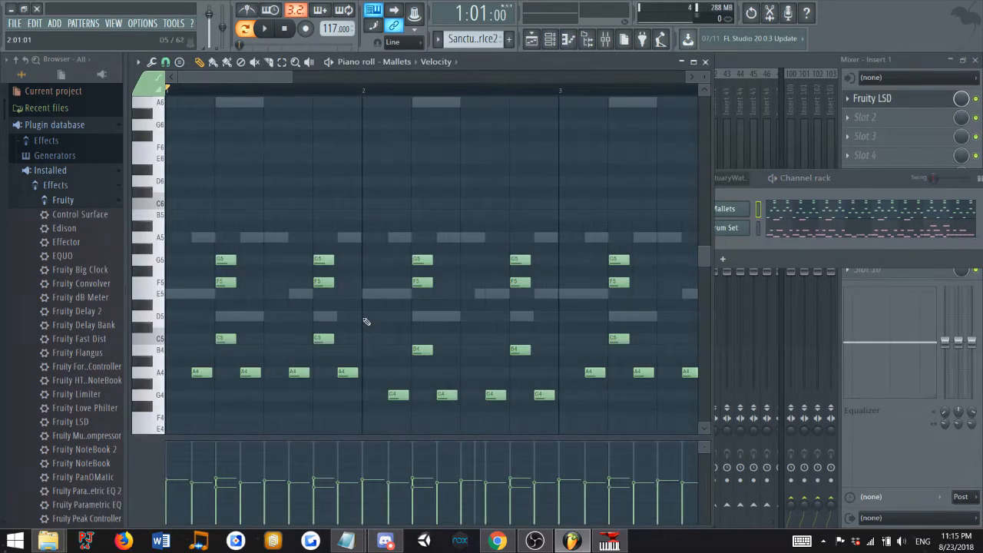
key(ctrl+a)
scroll(261, 266, down, 8)
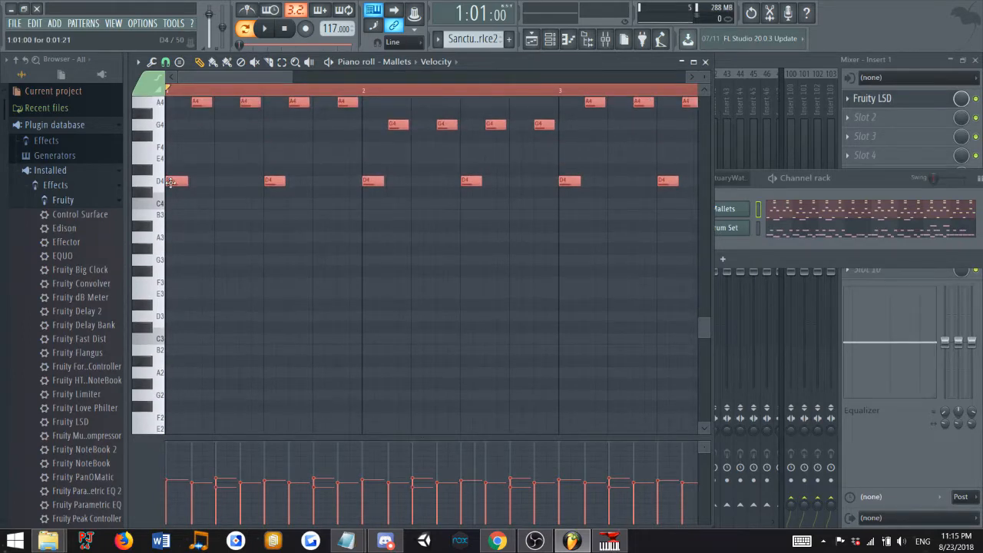
drag(171, 181, 163, 313)
click(264, 28)
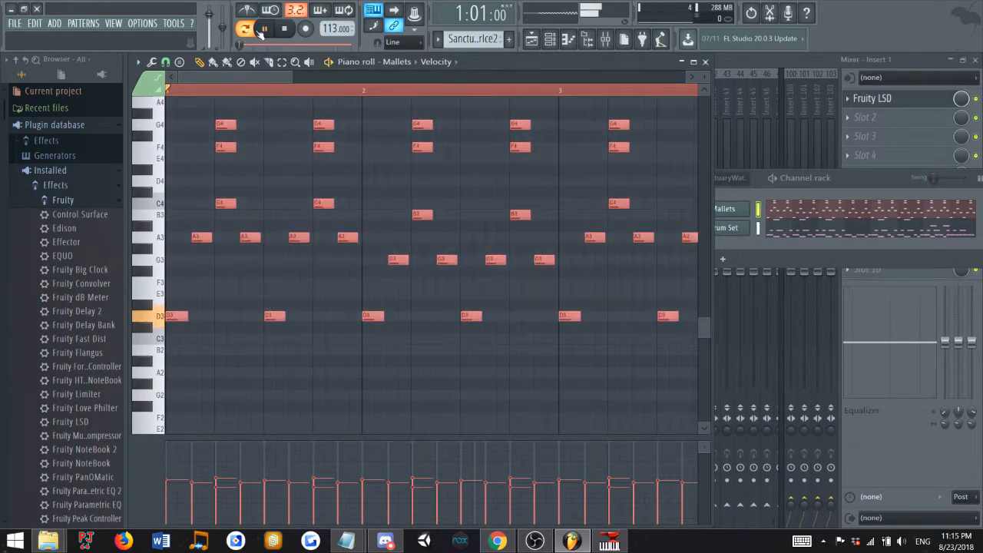
click(285, 28)
Move the selected Mallets notes down another octave so the first note is D2, and play the pattern.
scroll(170, 247, down, 2)
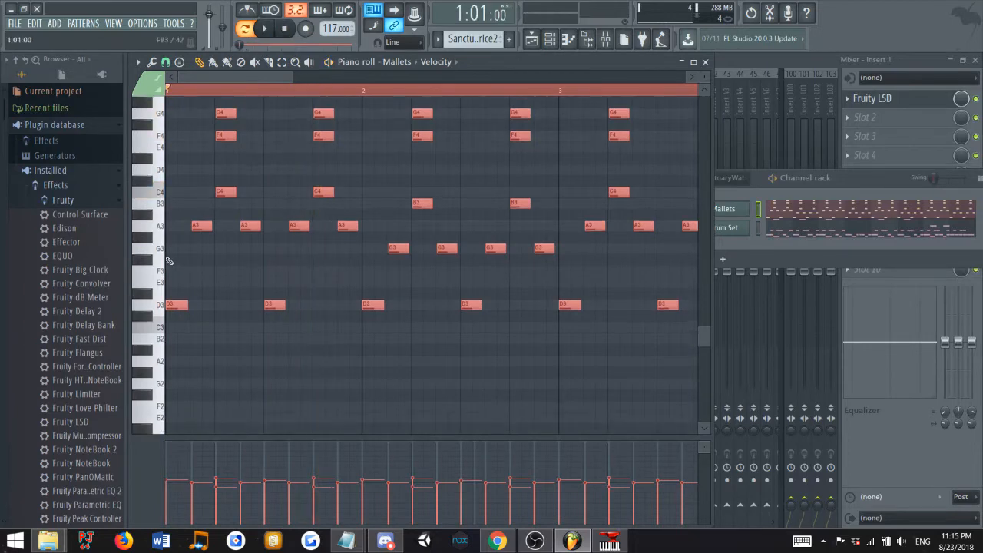
drag(171, 247, 171, 386)
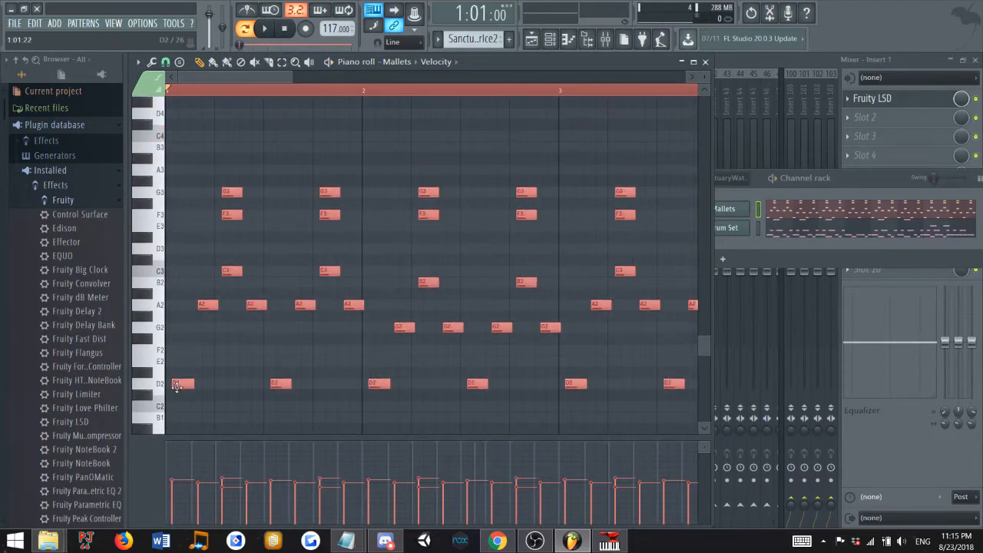
click(264, 29)
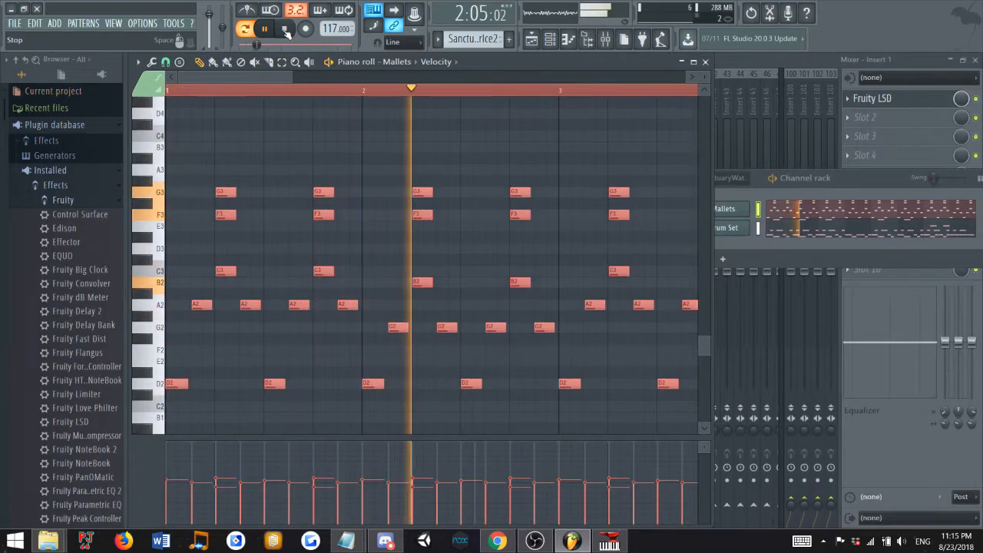
Stop playback, then undo and redo the last move of the Mallets notes.
click(285, 30)
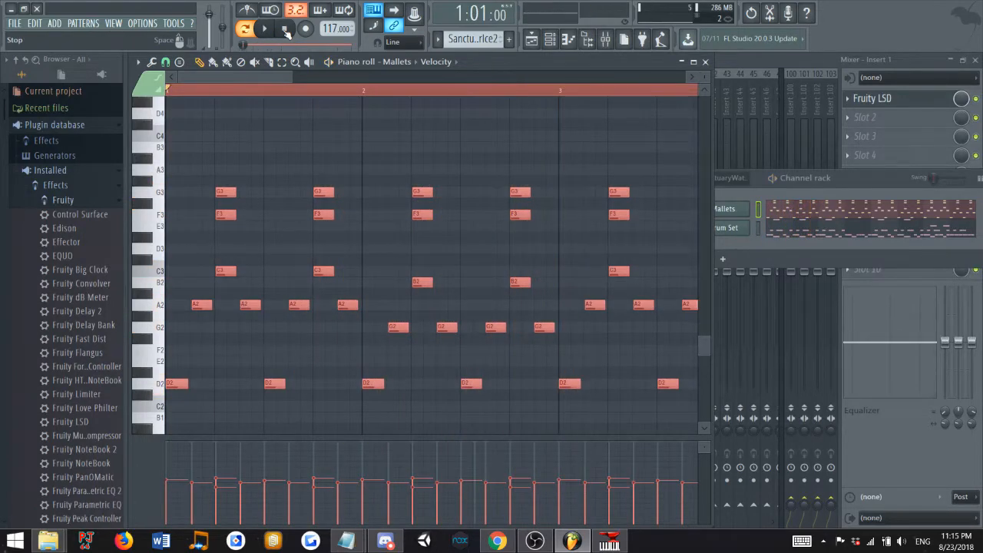
key(ctrl+z)
key(ctrl+z)
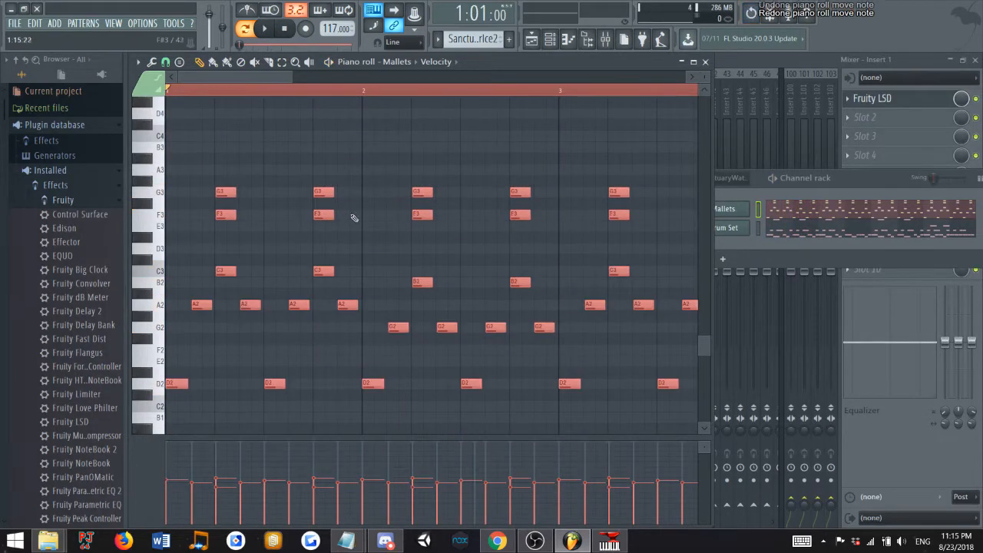
Open the Mallets channel settings, set its patch to Honky-tonk Piano and play the pattern briefly.
click(737, 212)
click(350, 177)
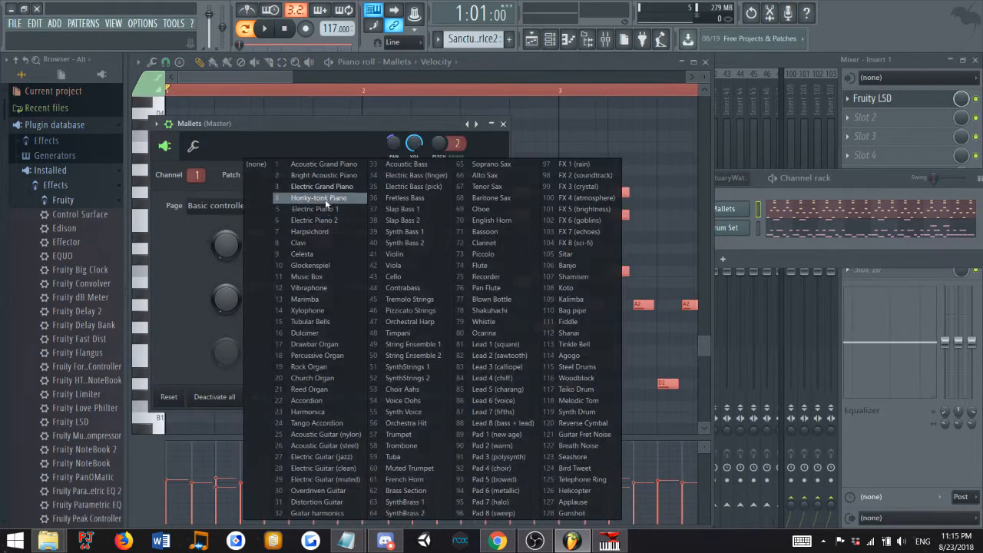
click(311, 212)
click(265, 33)
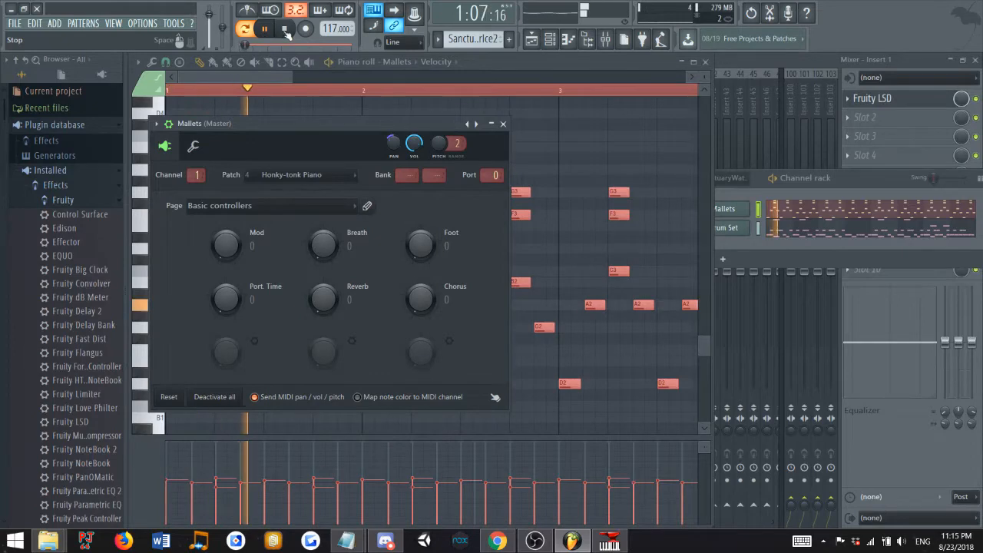
key(space)
Change the Mallets patch to Electric Piano 1, play the pattern briefly and stop playback.
click(271, 177)
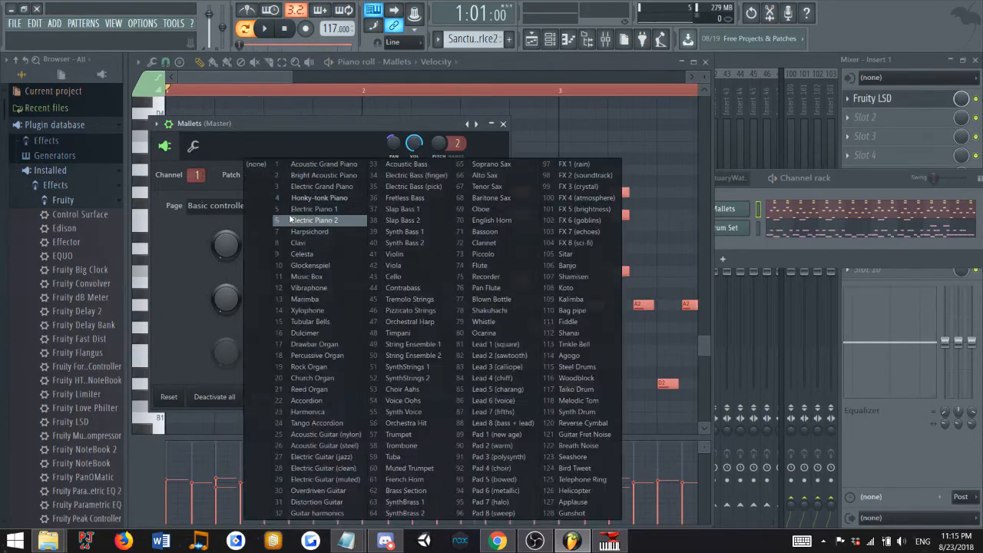
click(311, 221)
key(space)
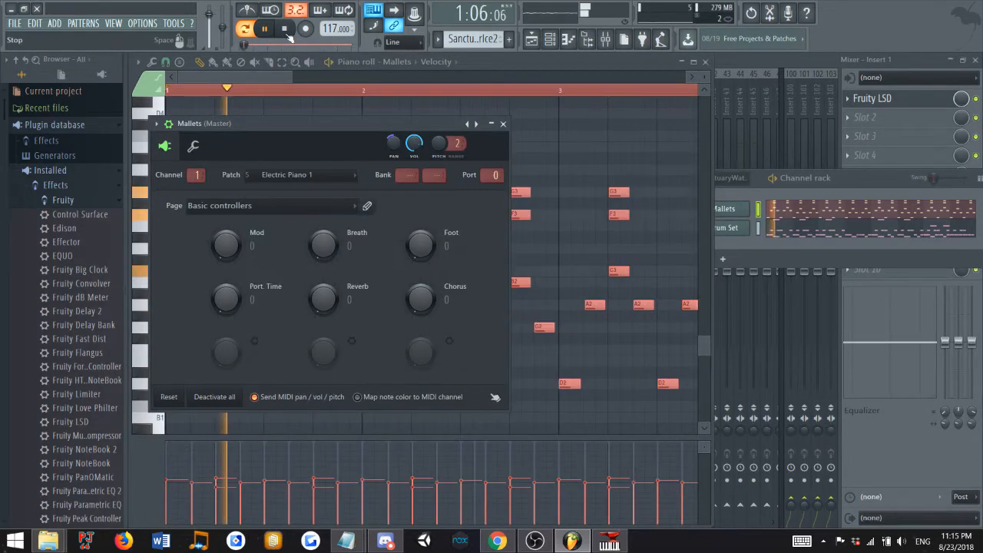
key(space)
Switch the Mallets patch to Electric Piano 2, play the pattern through the first bar and stop playback.
click(294, 175)
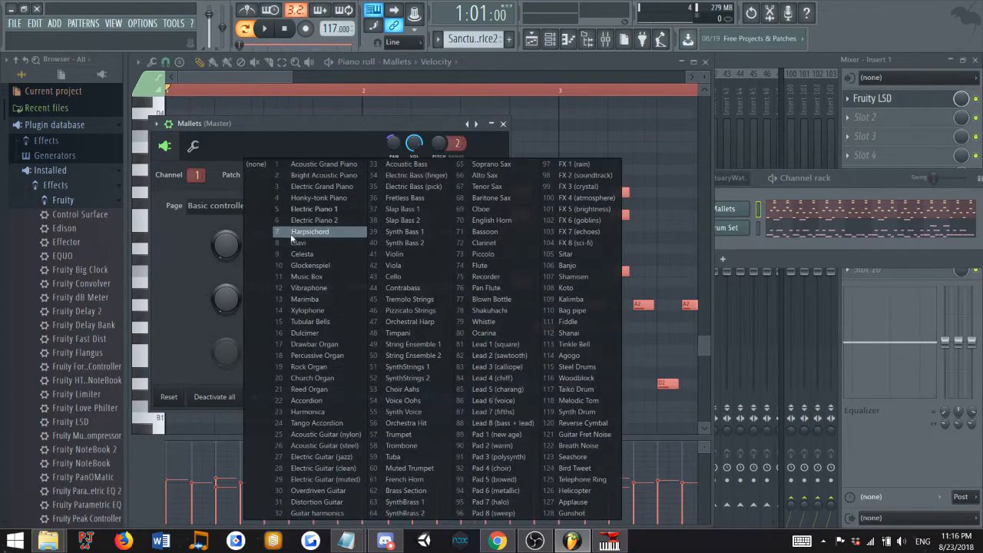
click(303, 230)
click(265, 34)
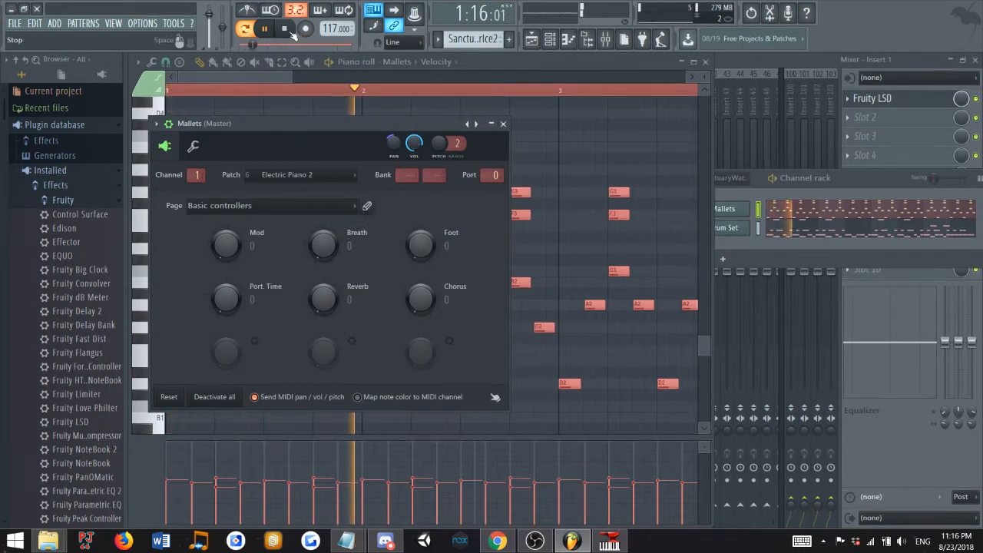
key(space)
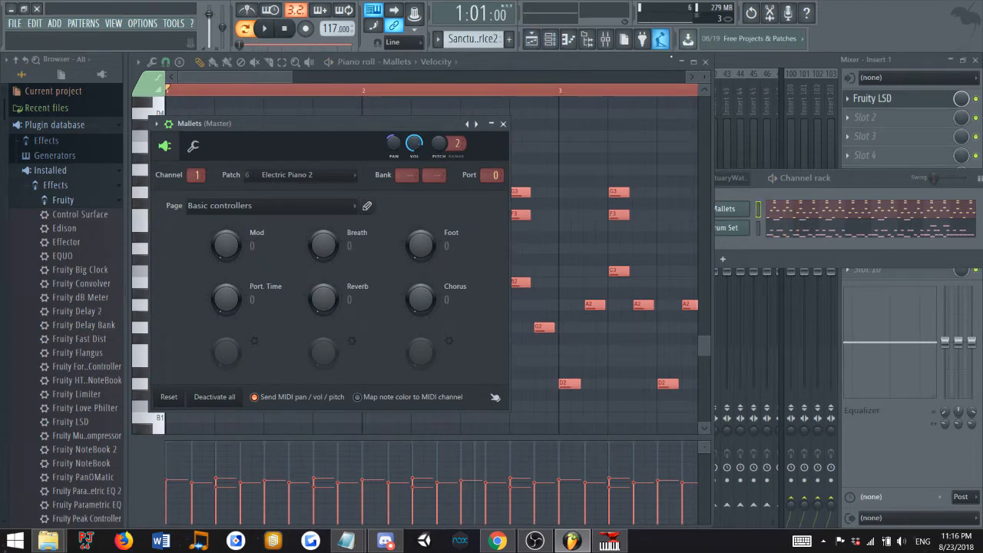
Move the selected Mallets notes in the piano roll up two octaves so the first note is D4.
click(632, 67)
scroll(261, 305, down, 3)
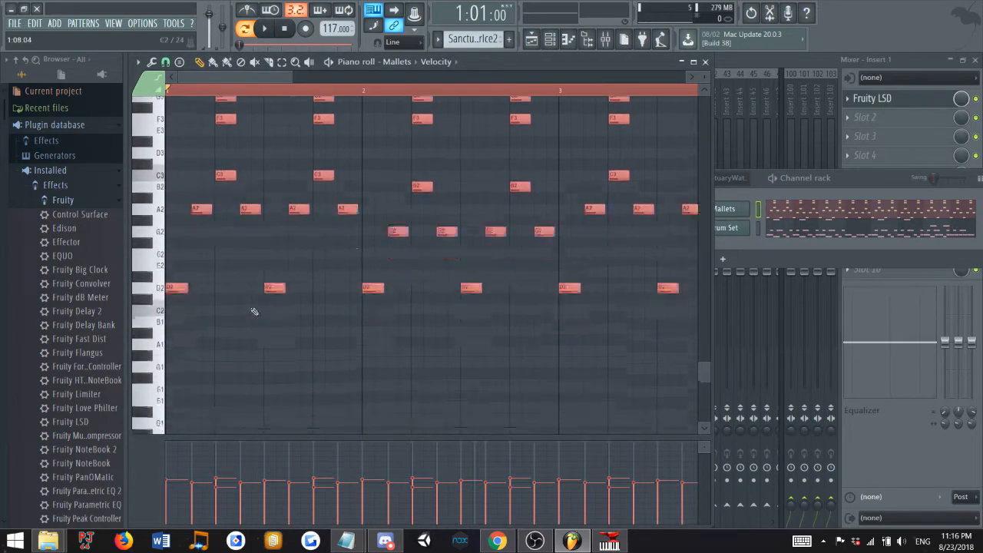
scroll(191, 330, up, 5)
scroll(190, 341, down, 4)
scroll(189, 335, down, 1)
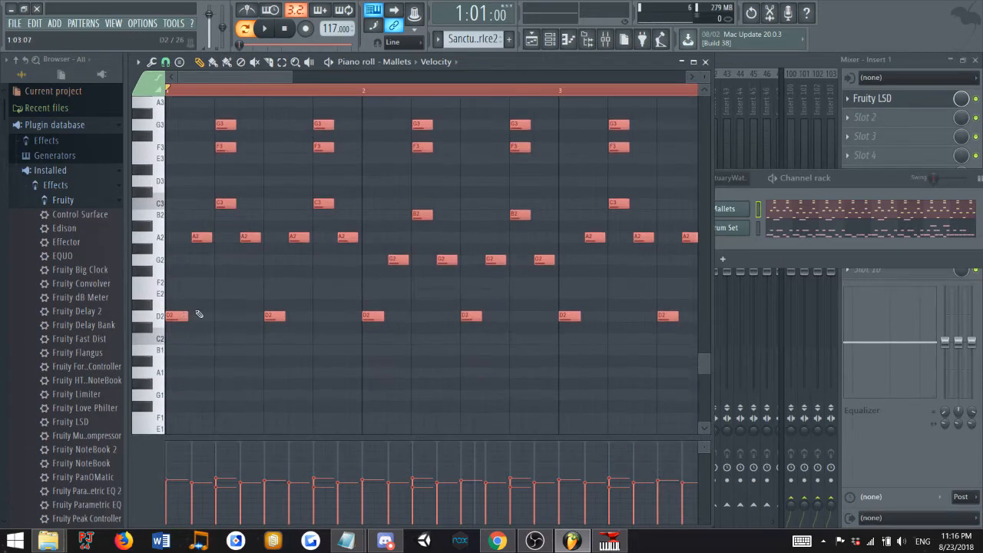
click(548, 43)
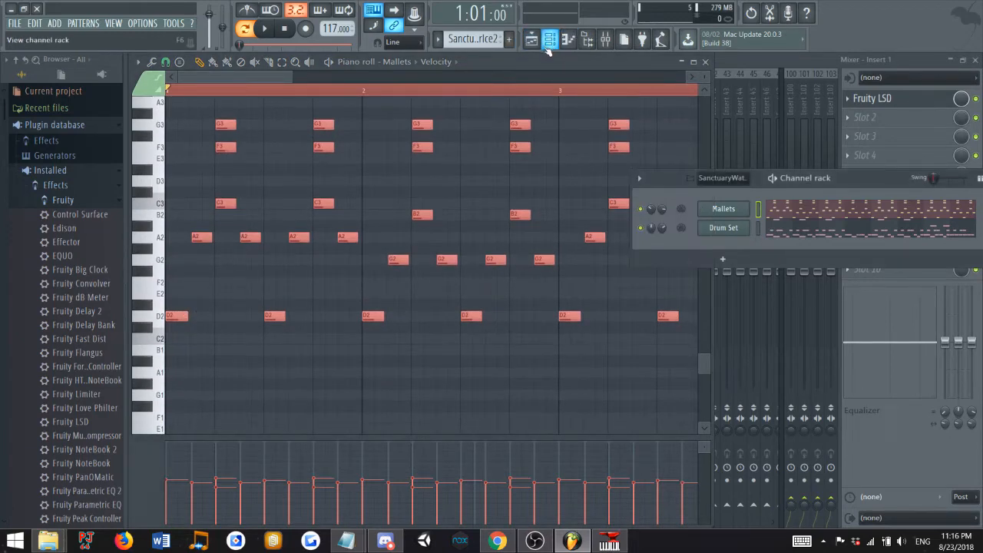
drag(166, 318, 169, 285)
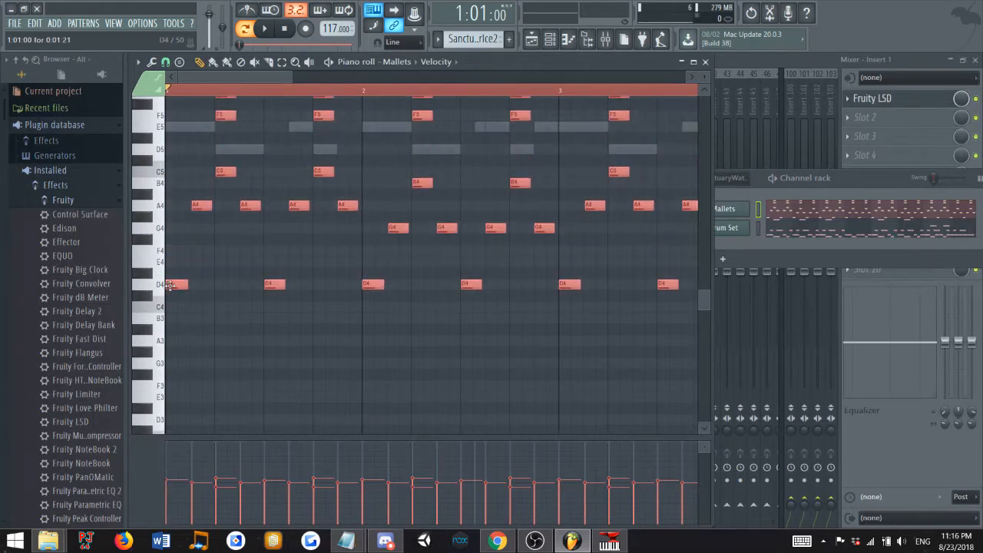
Return to the Mallets channel settings, set the patch to Electric Piano 1 and play the pattern briefly.
click(565, 44)
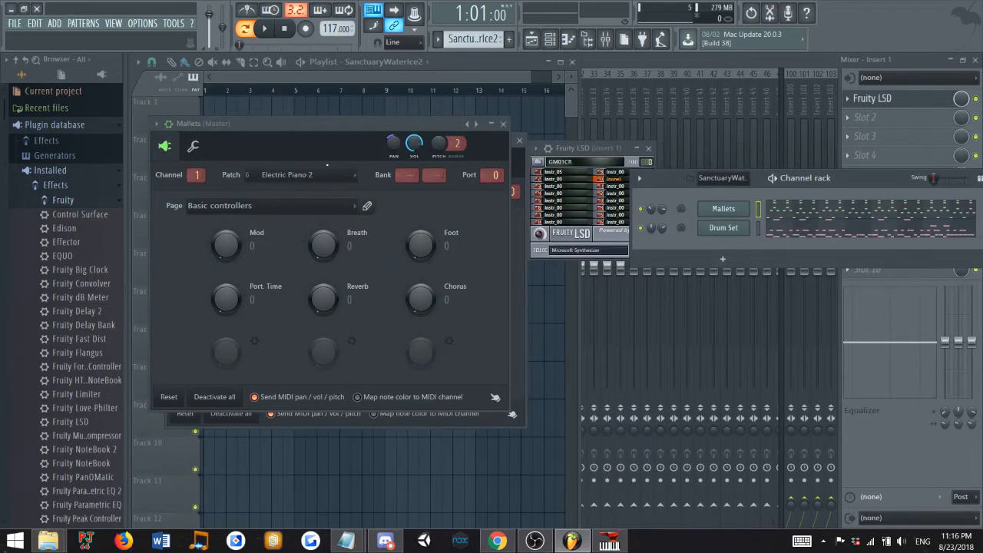
click(328, 175)
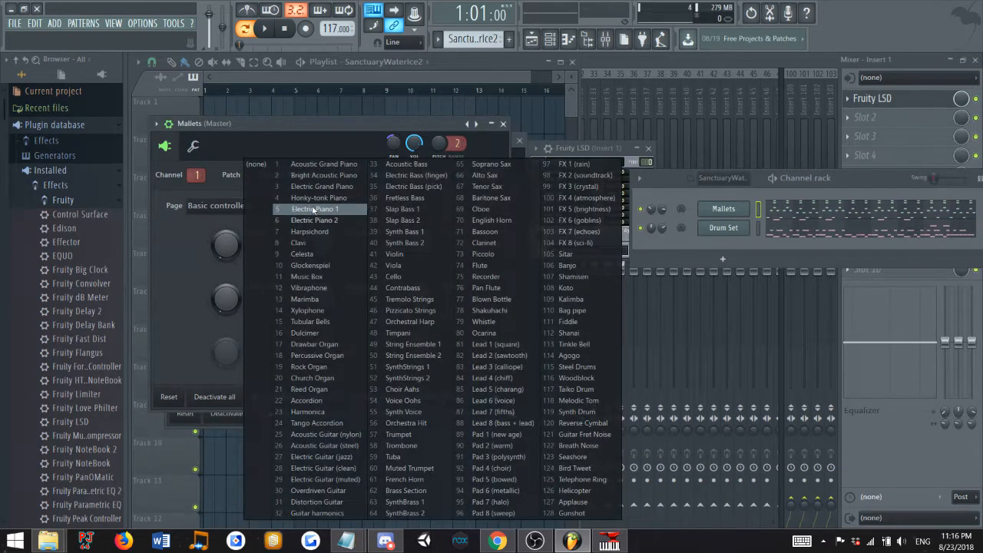
click(310, 213)
click(285, 30)
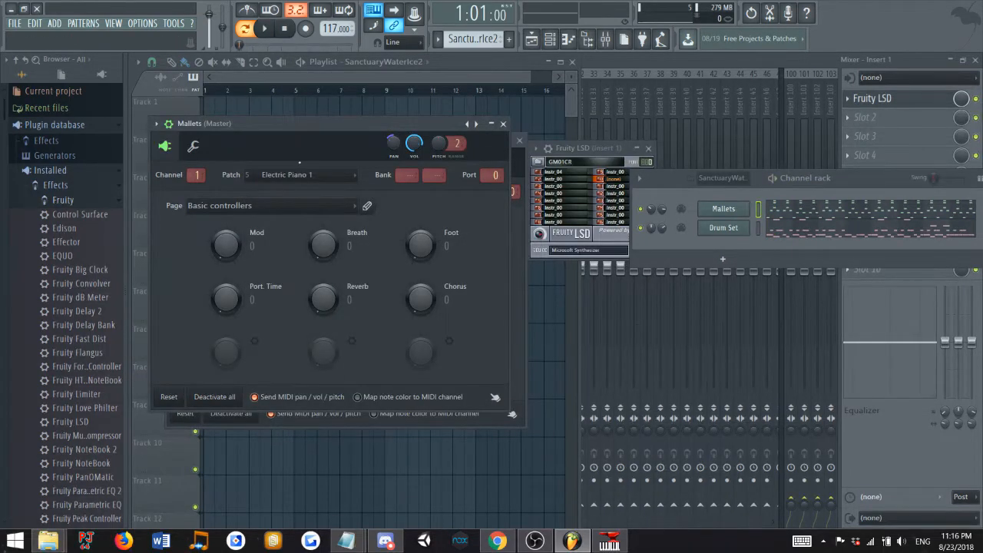
Set the Mallets patch to Electric Piano 2 and then to Honky-tonk Piano, playing the pattern briefly with each.
click(328, 175)
click(309, 221)
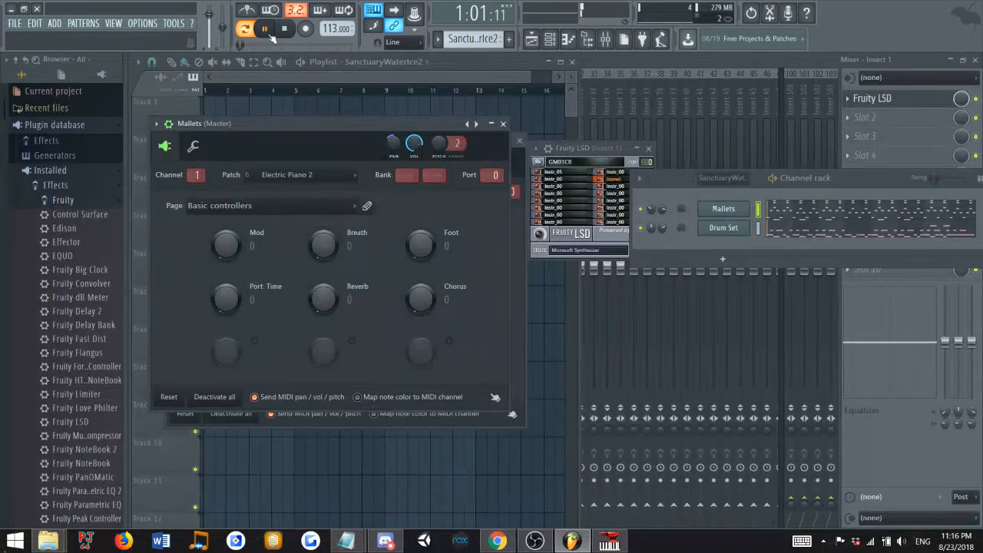
click(328, 175)
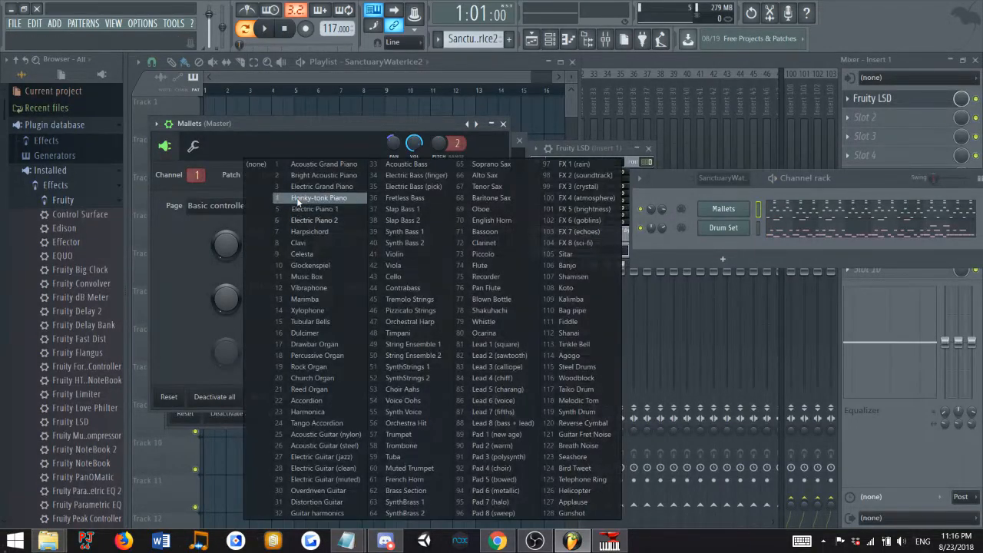
click(299, 198)
click(264, 29)
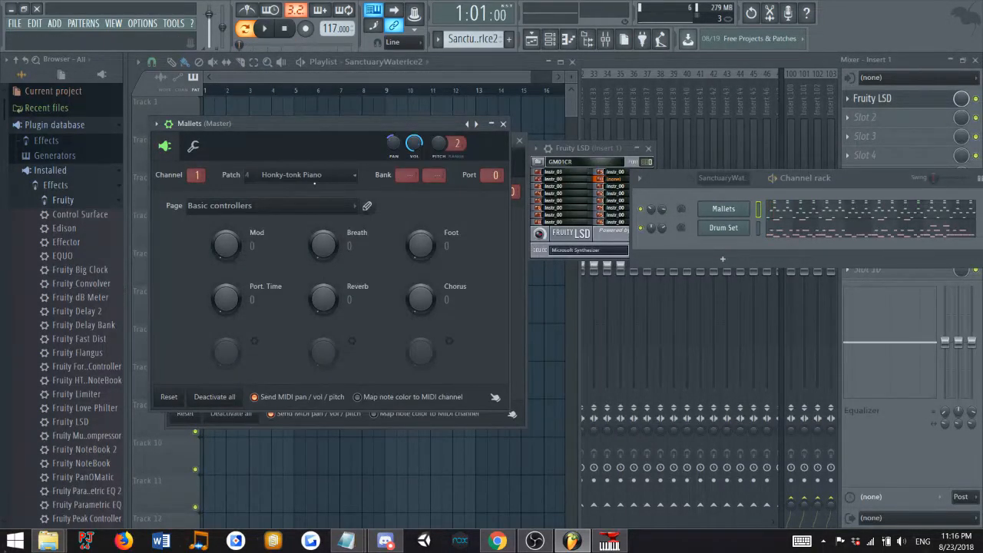
Audition the pattern with the Mallets patch set first to Harpsichord and then to Clavi.
click(314, 181)
click(307, 230)
key(space)
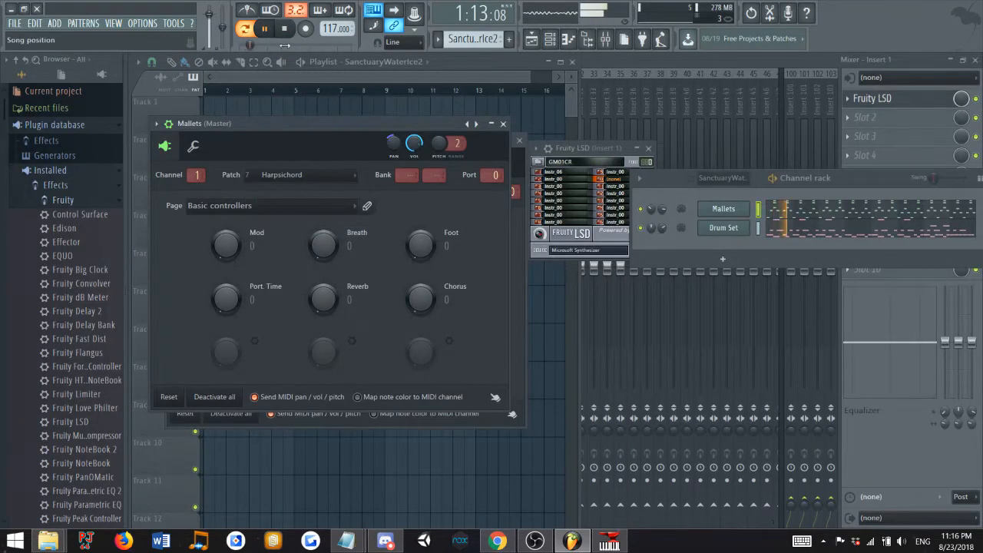
click(284, 29)
click(306, 175)
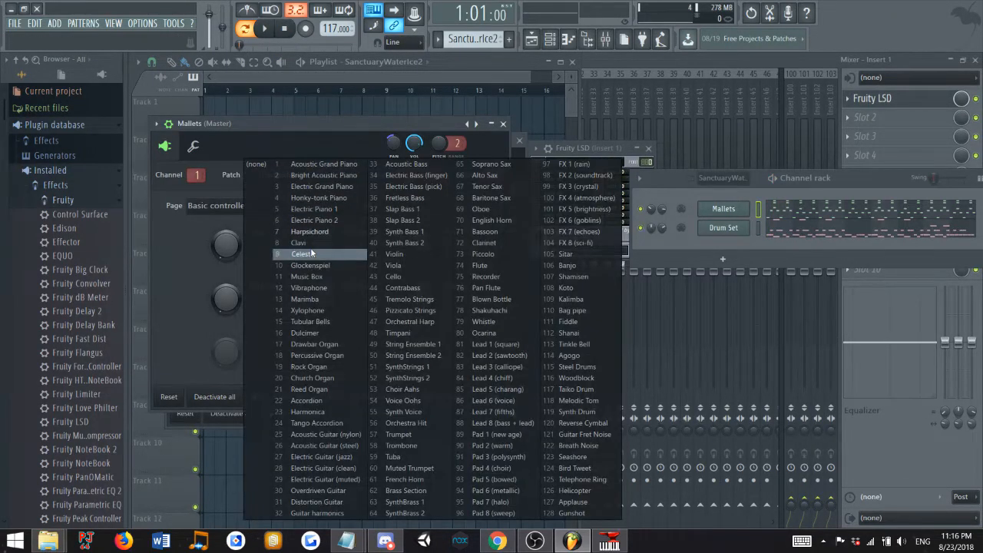
click(311, 243)
click(272, 30)
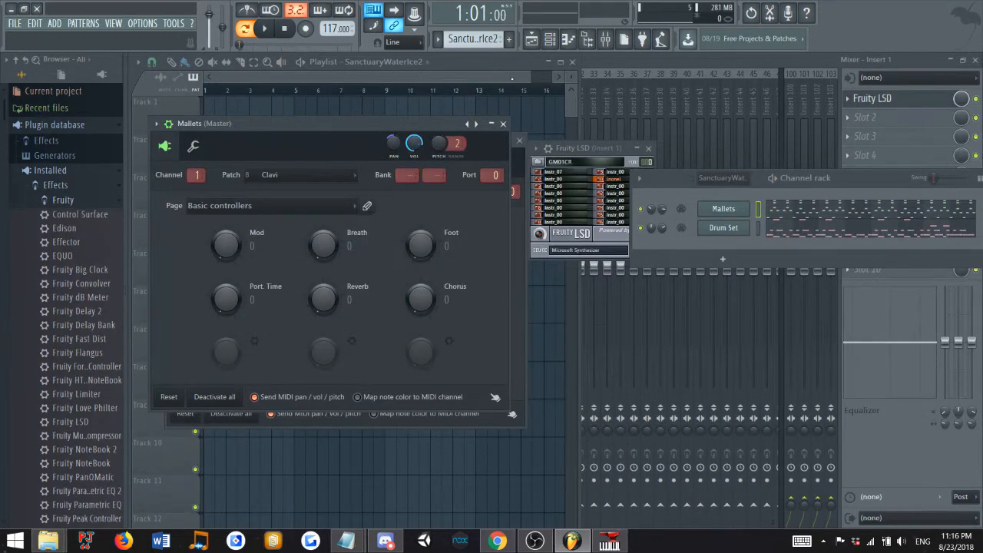
Select all Mallets notes in the piano roll and move them down one octave so the first note is D3.
click(566, 45)
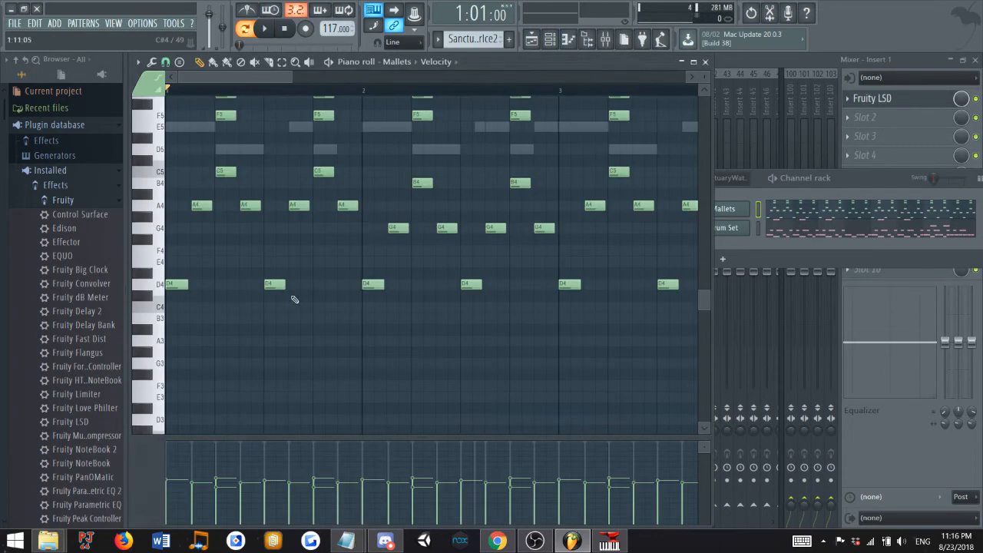
key(ctrl+a)
scroll(185, 259, down, 3)
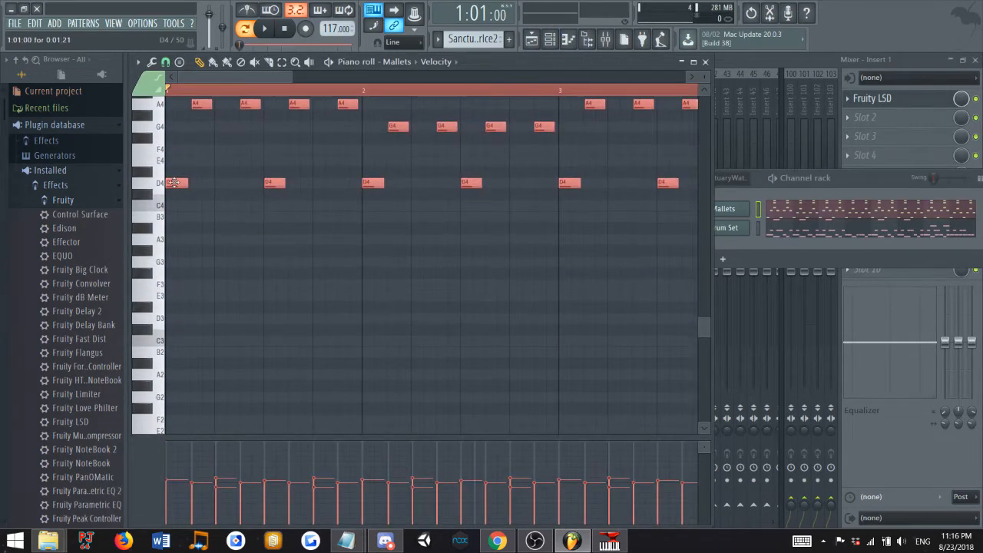
drag(175, 182, 166, 316)
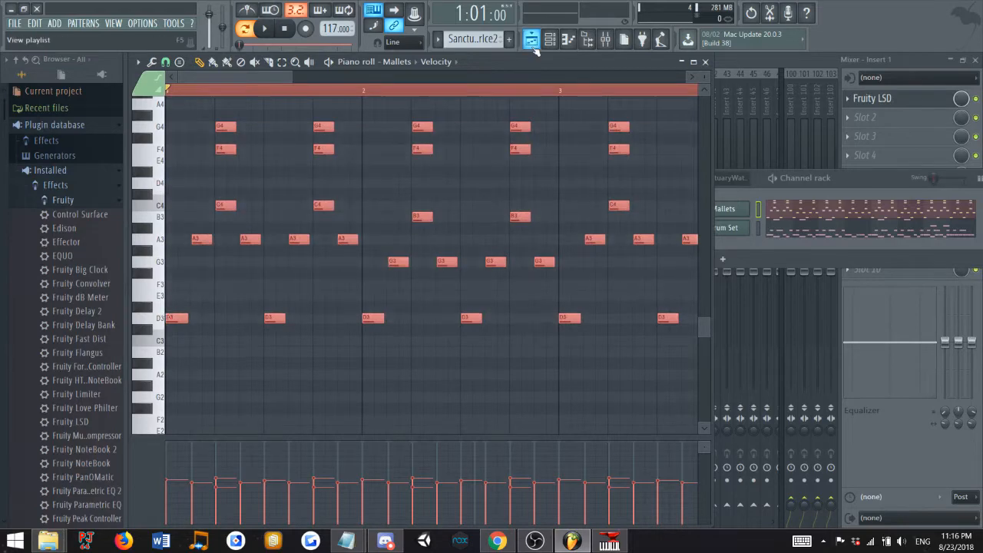
Close the piano roll, set the Mallets patch to Electric Piano 2, play the pattern and stop playback.
click(567, 40)
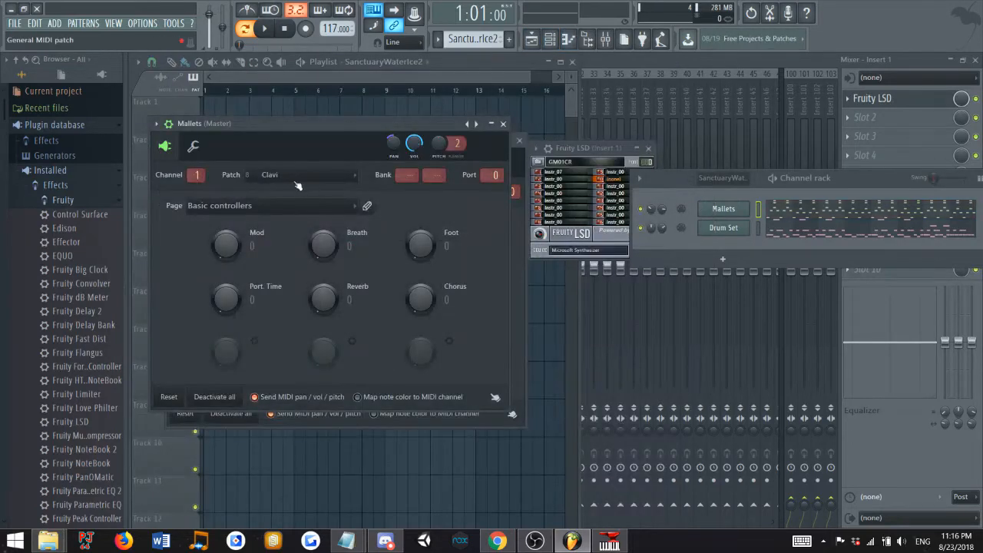
click(298, 185)
click(315, 221)
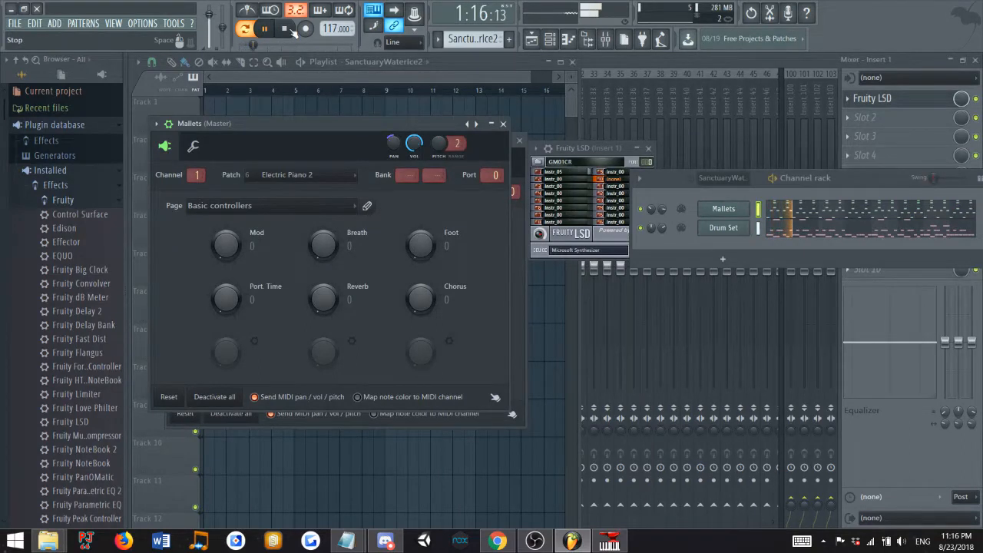
click(288, 29)
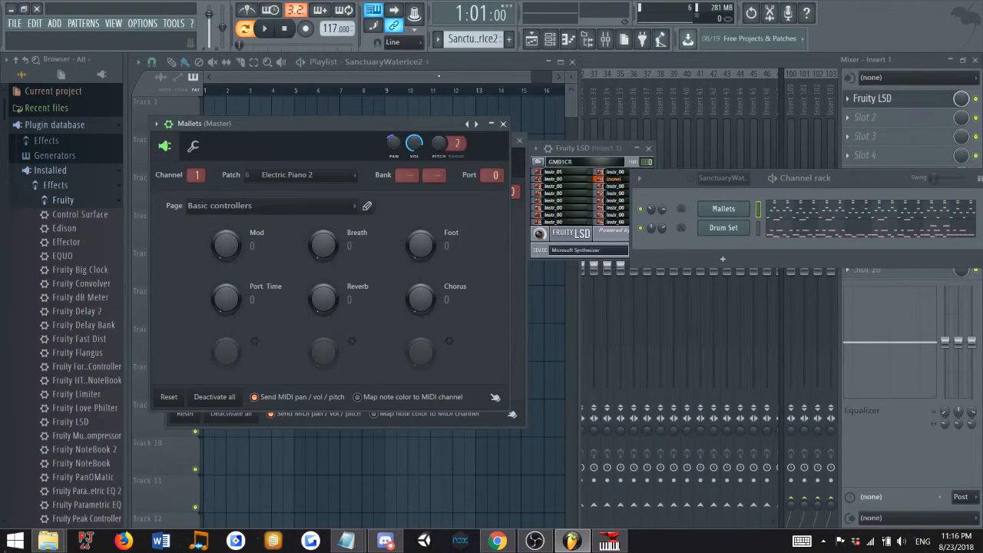
Select all Mallets notes, undo the accidental resize, move them down one octave so the first is D2, and play them briefly.
click(438, 76)
scroll(342, 166, down, 8)
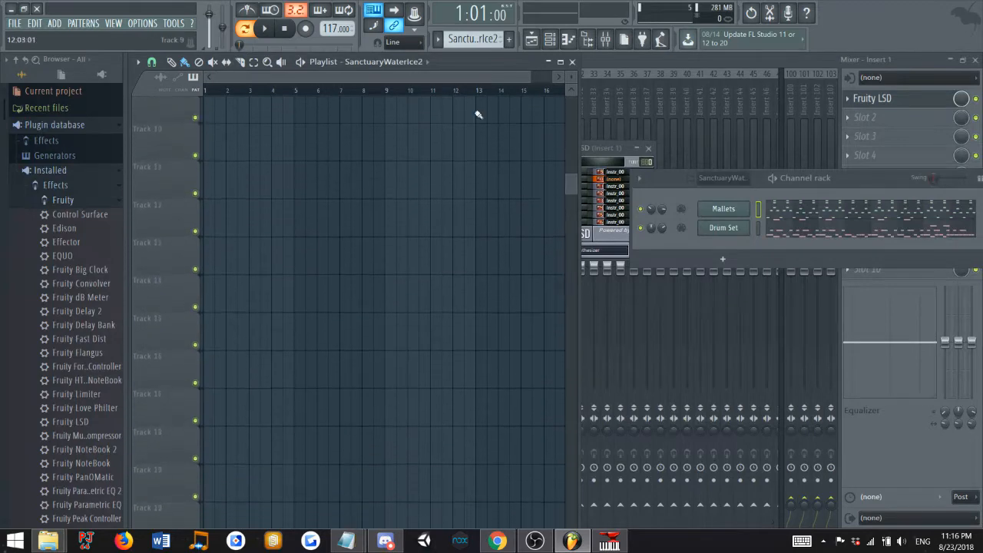
click(569, 42)
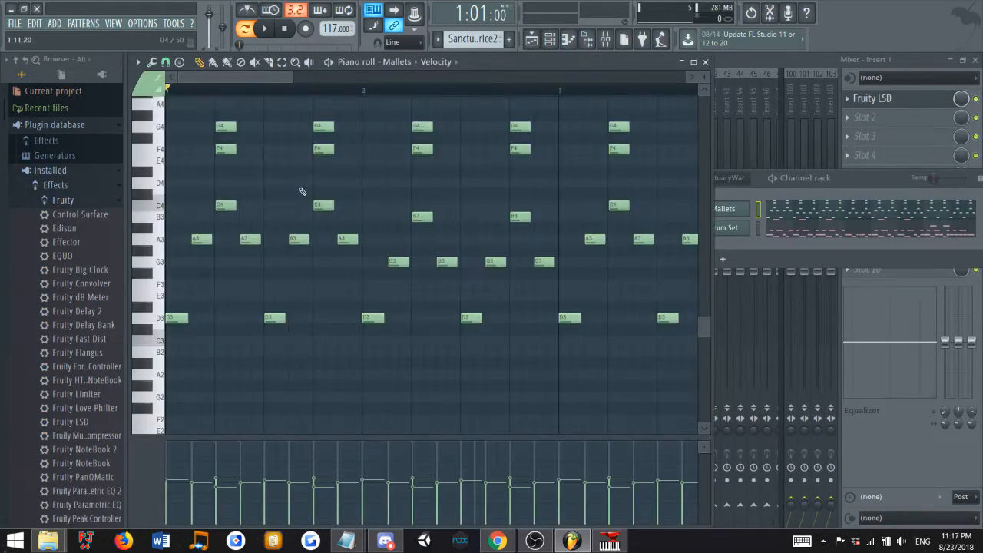
key(ctrl+a)
scroll(208, 259, down, 5)
key(ctrl+z)
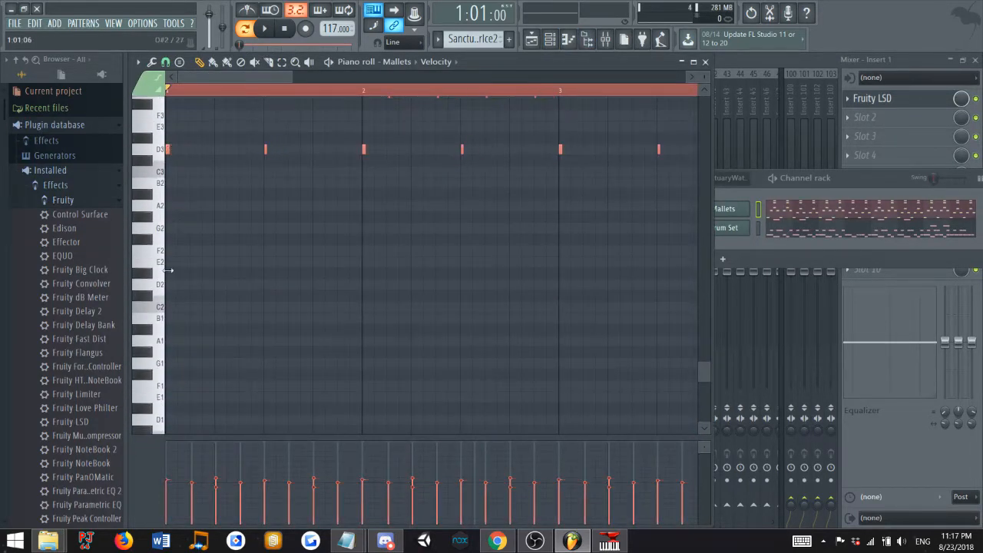
key(ctrl+z)
key(ctrl+z)
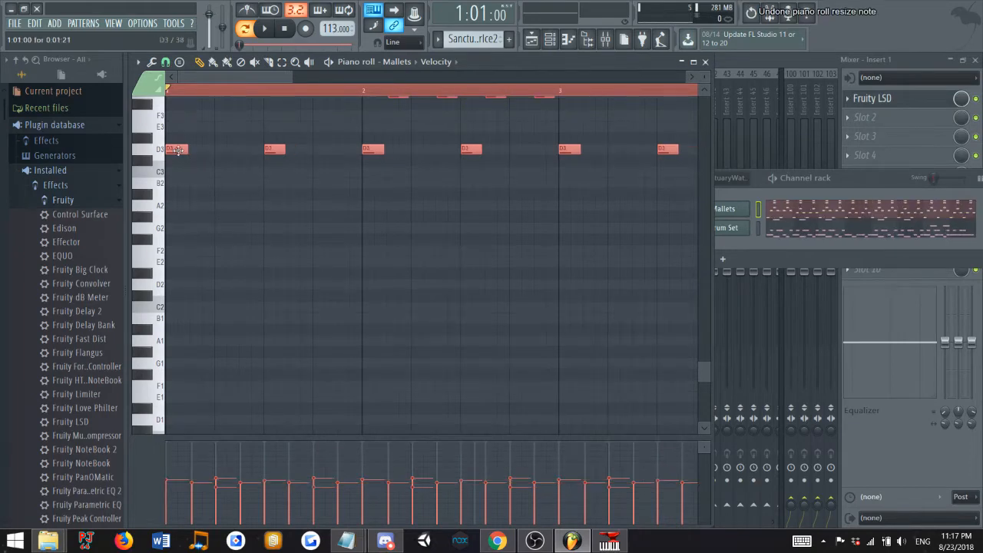
drag(177, 151, 178, 287)
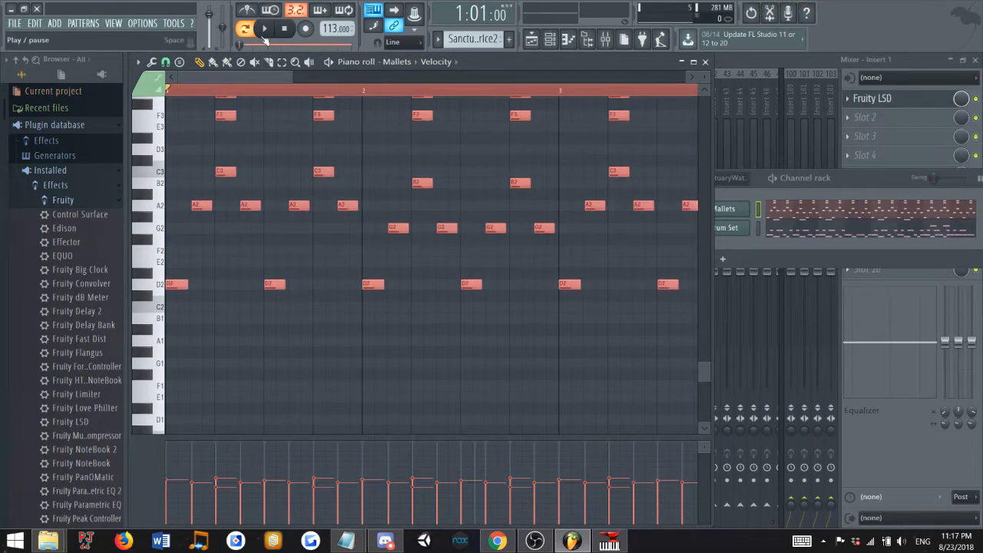
click(264, 39)
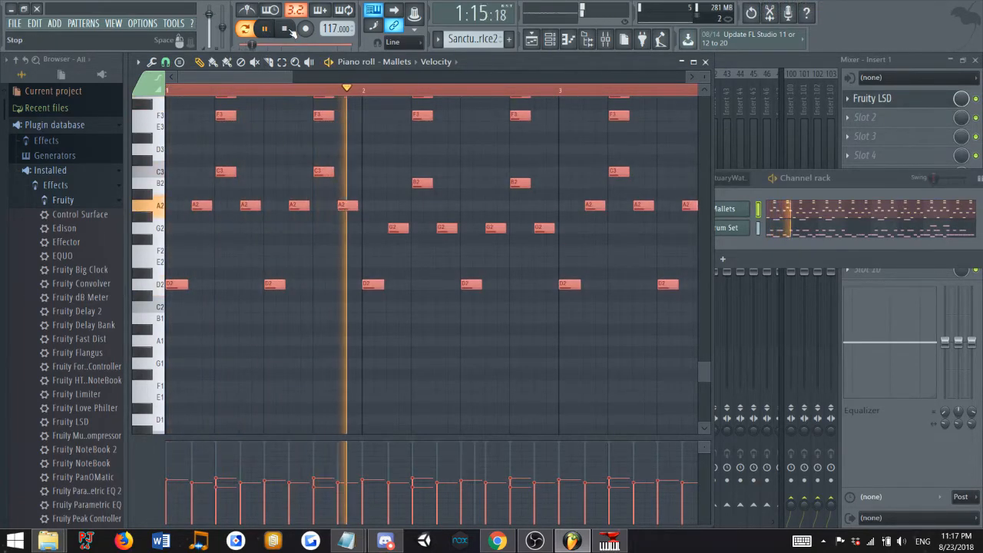
click(290, 31)
Lower the selected Mallets notes by another octave so the first note is D1, and start playing the pattern.
scroll(214, 246, down, 3)
drag(176, 185, 175, 321)
key(space)
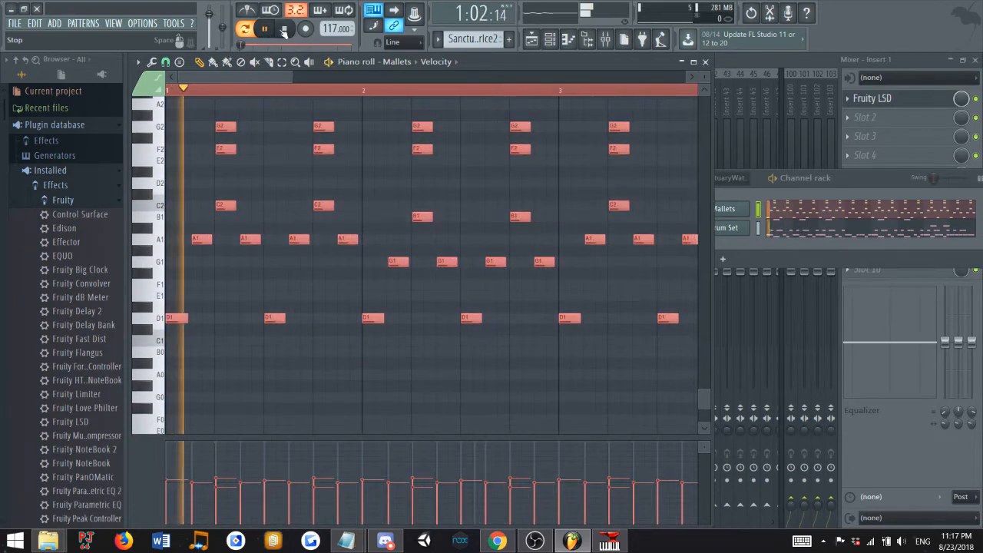
Stop playback, undo the last octave move of the Mallets notes, and play the pattern briefly with the first note at D2.
key(space)
key(ctrl+Up)
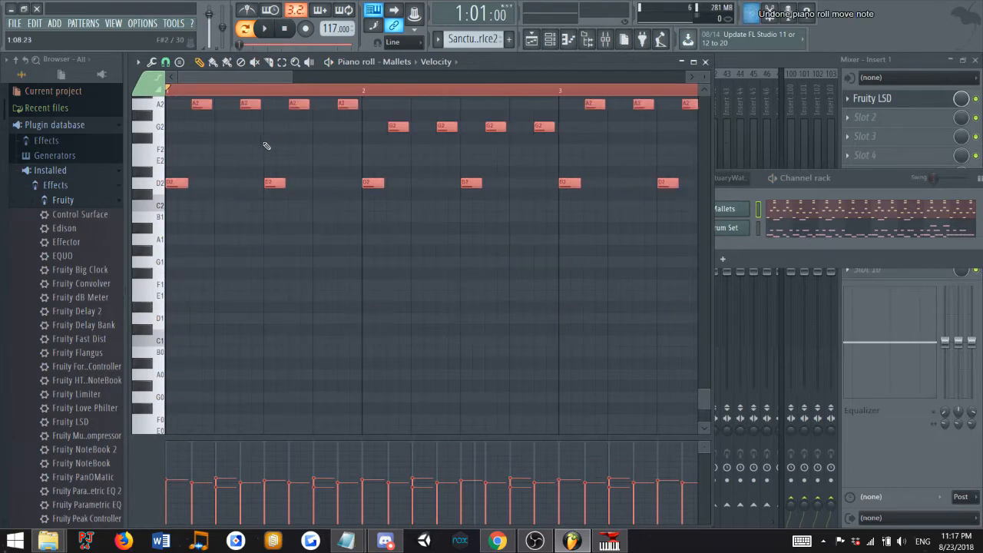
scroll(265, 145, up, 3)
click(268, 33)
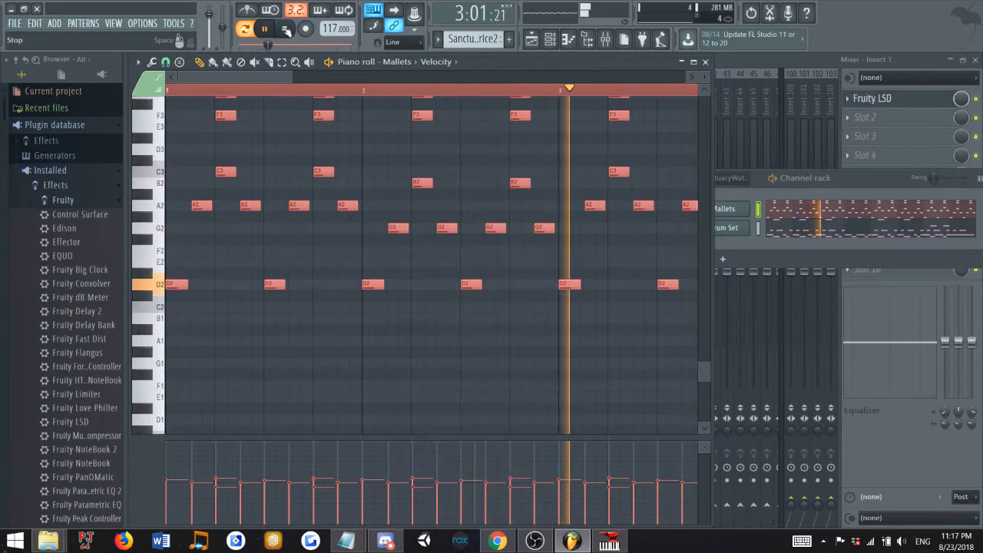
click(285, 30)
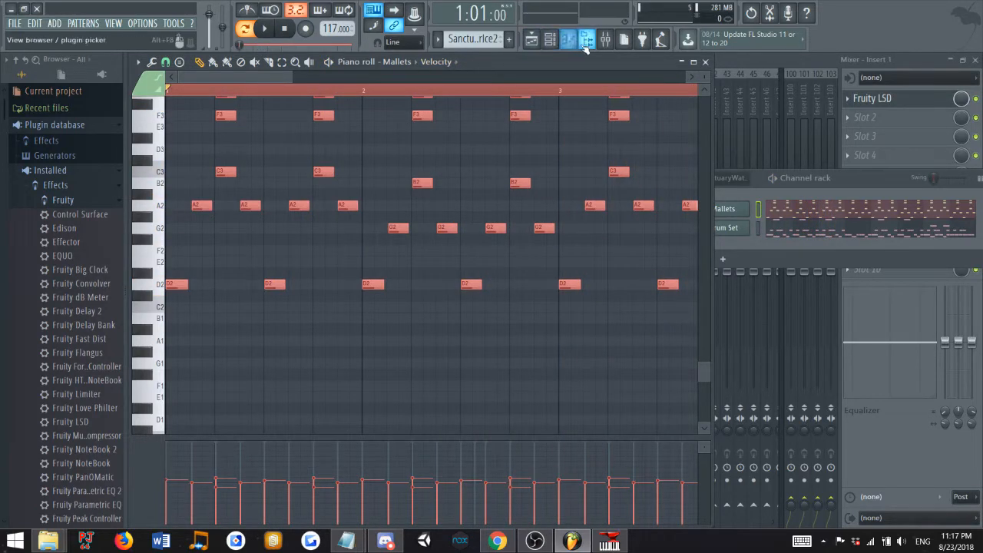
Check the Mallets channel's selected patch in the patch list without changing it, and close the channel settings.
click(730, 214)
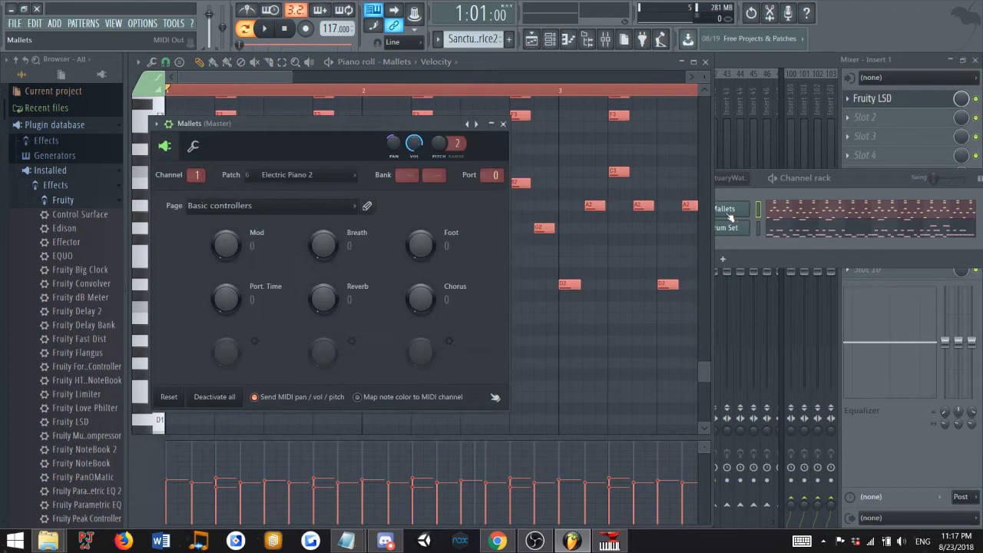
click(304, 184)
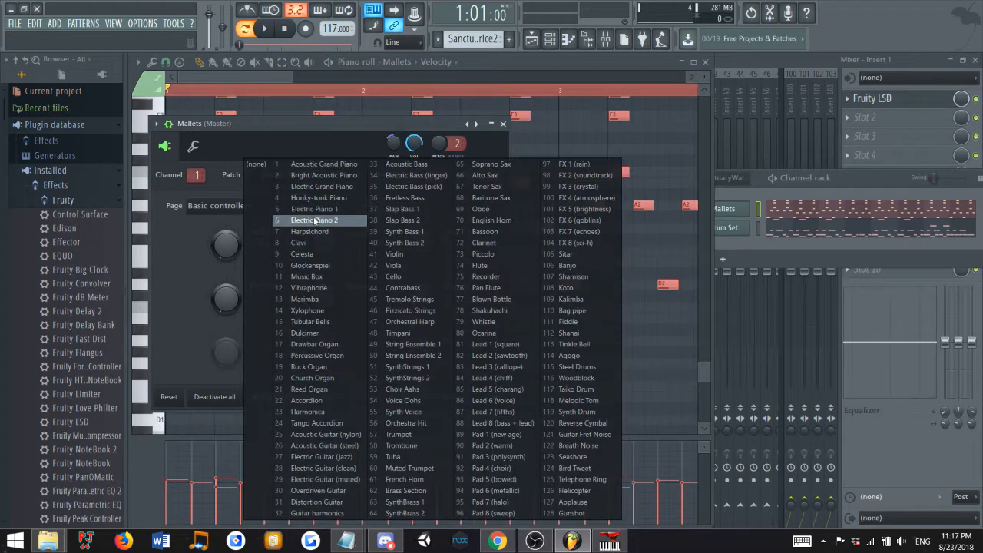
click(331, 145)
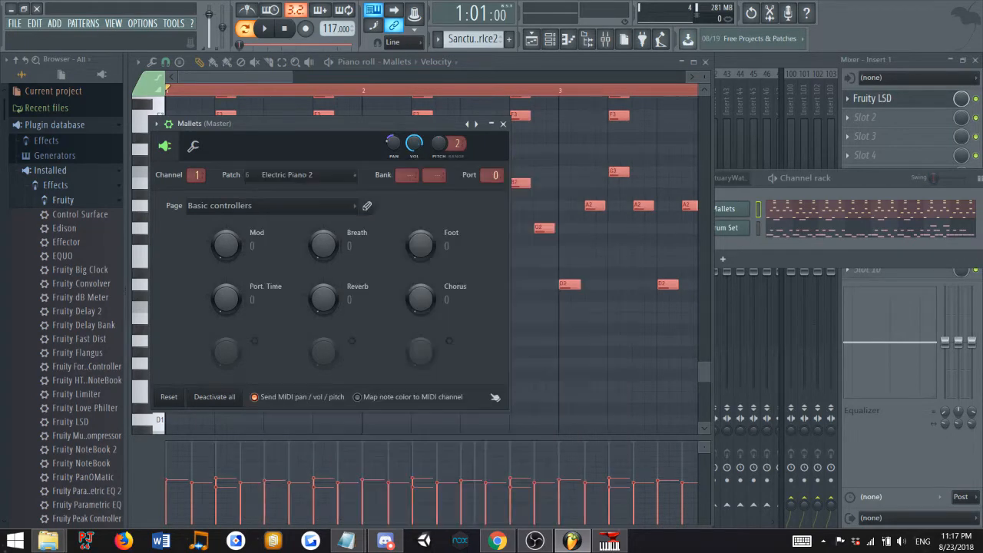
click(503, 124)
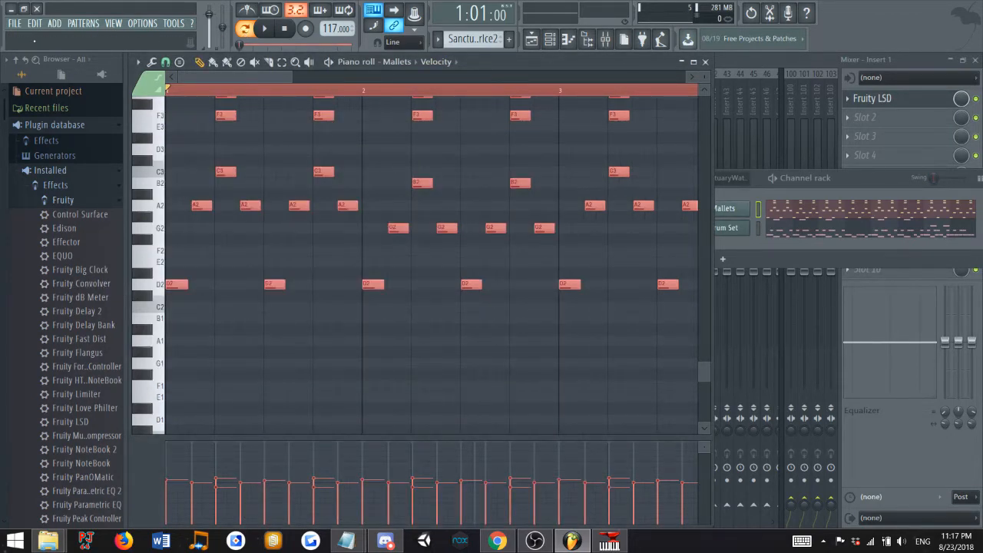
Close FL Studio and, in Anvil Studio, set the Mallets track's instrument to Electric Piano 2.
click(37, 9)
click(507, 305)
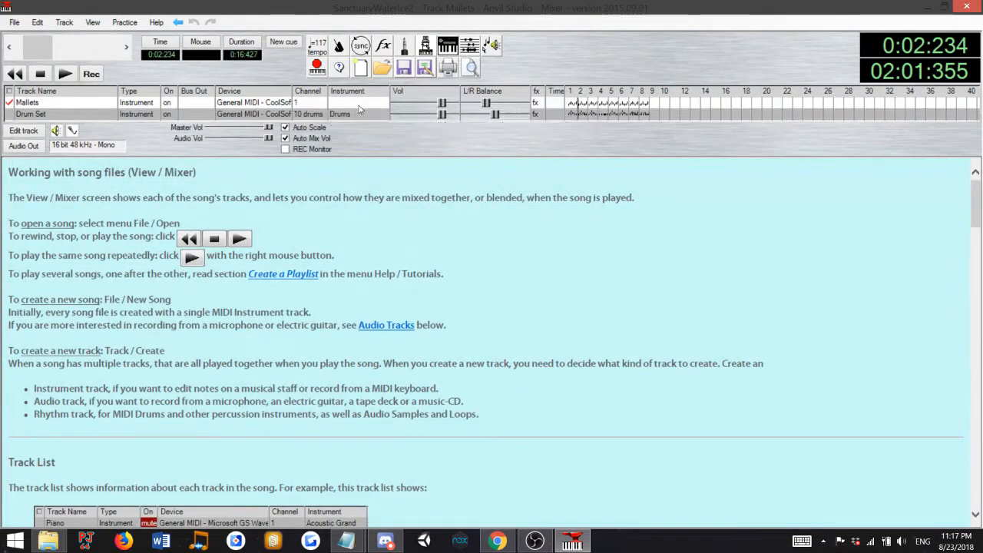
click(321, 103)
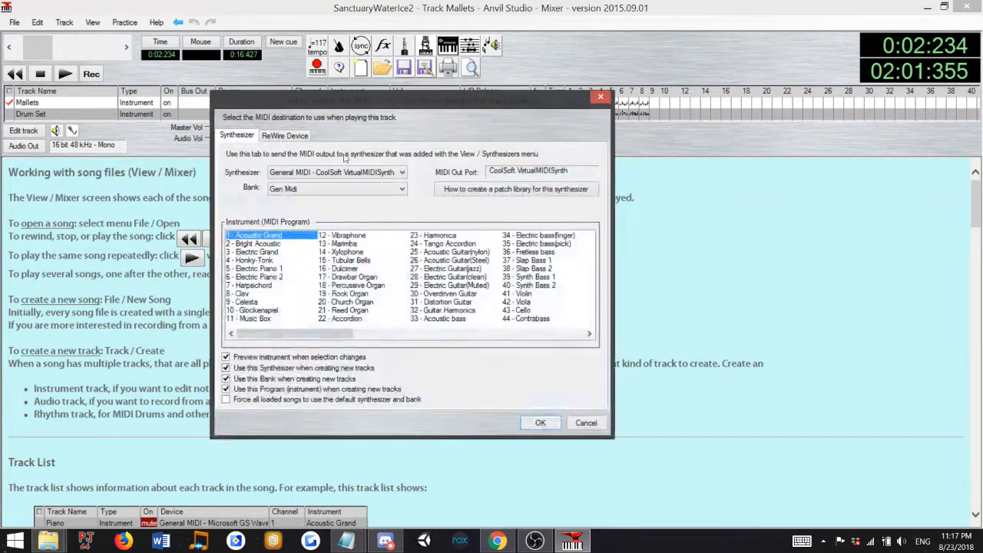
click(542, 423)
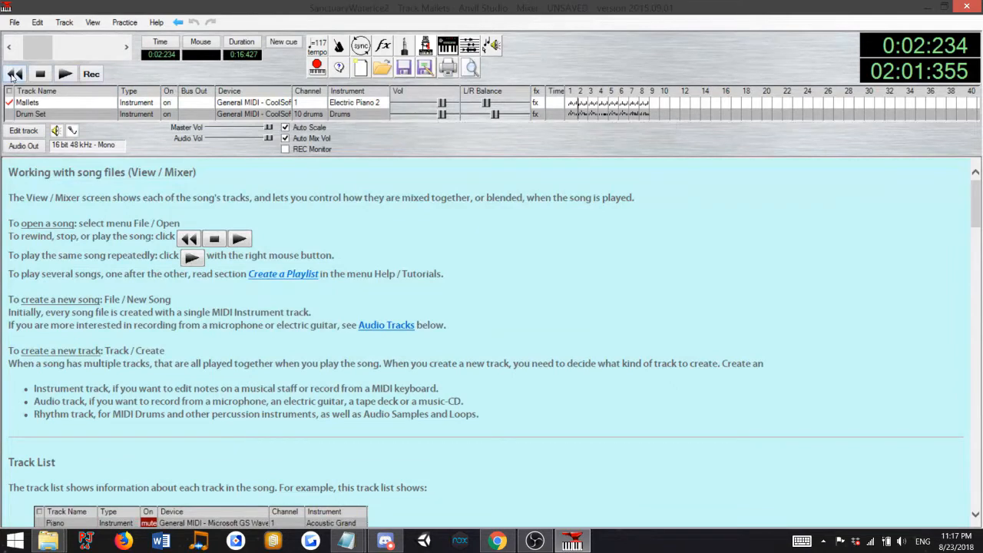
Rewind the song to the start and transpose the entire Mallets track chromatically by -12 half-steps.
click(15, 74)
click(90, 22)
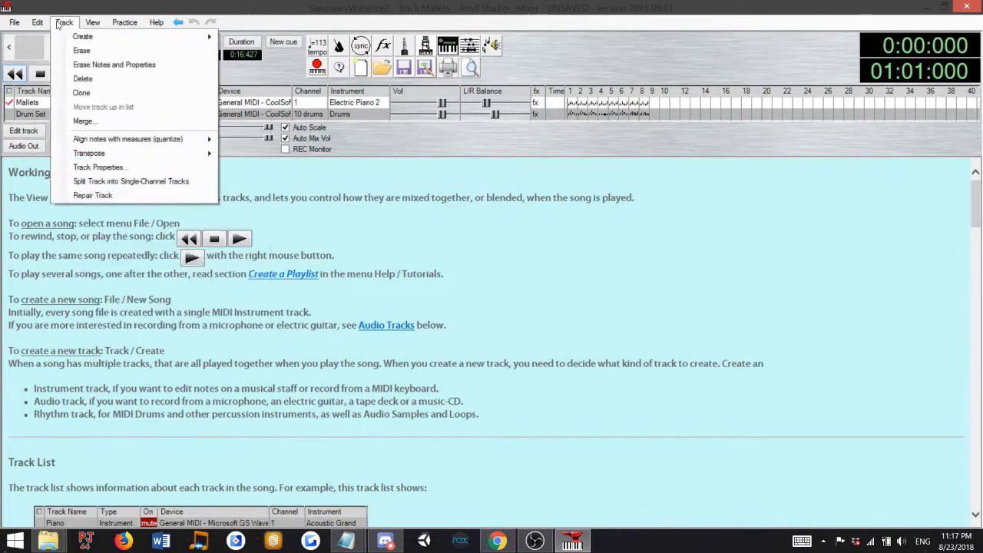
mouse_move(61, 20)
mouse_move(137, 153)
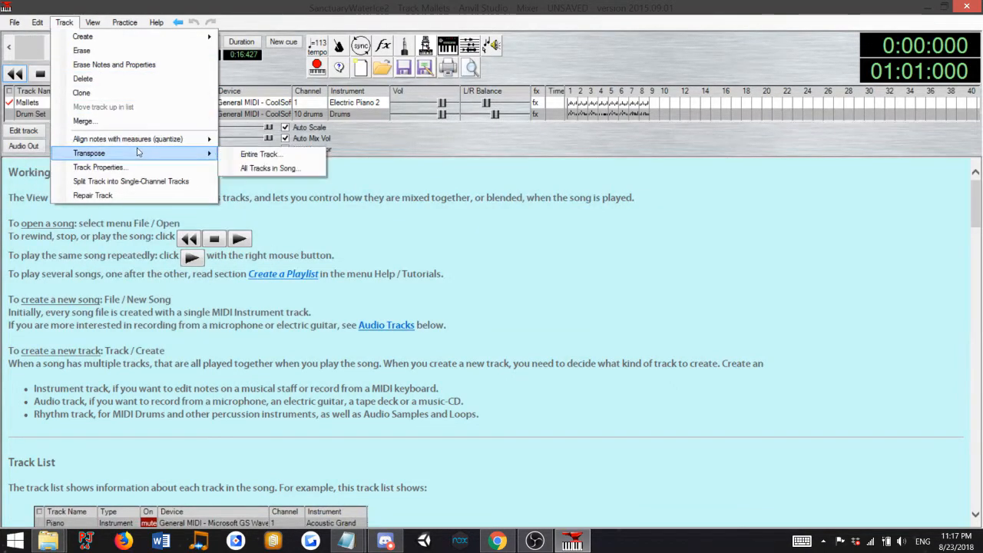
click(265, 159)
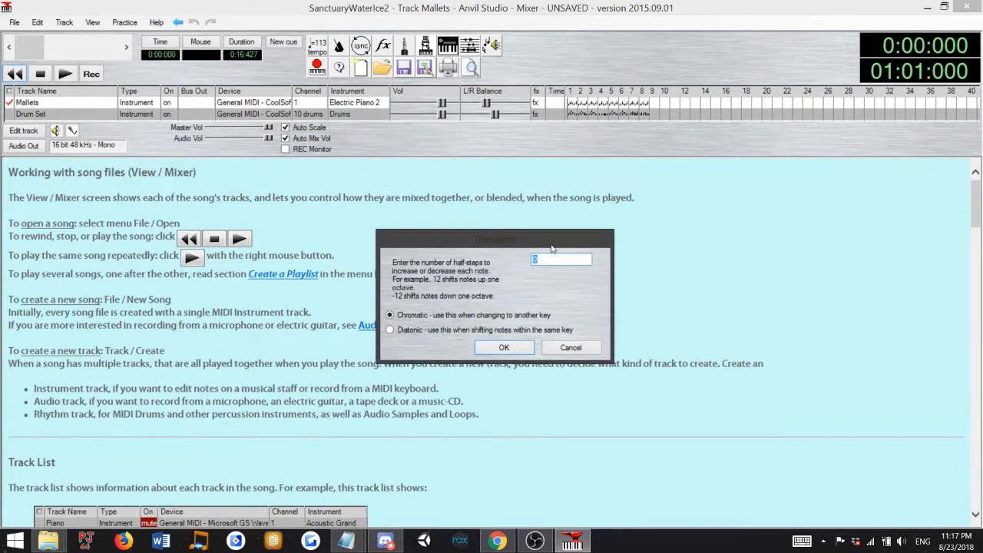
text(-12)
click(507, 347)
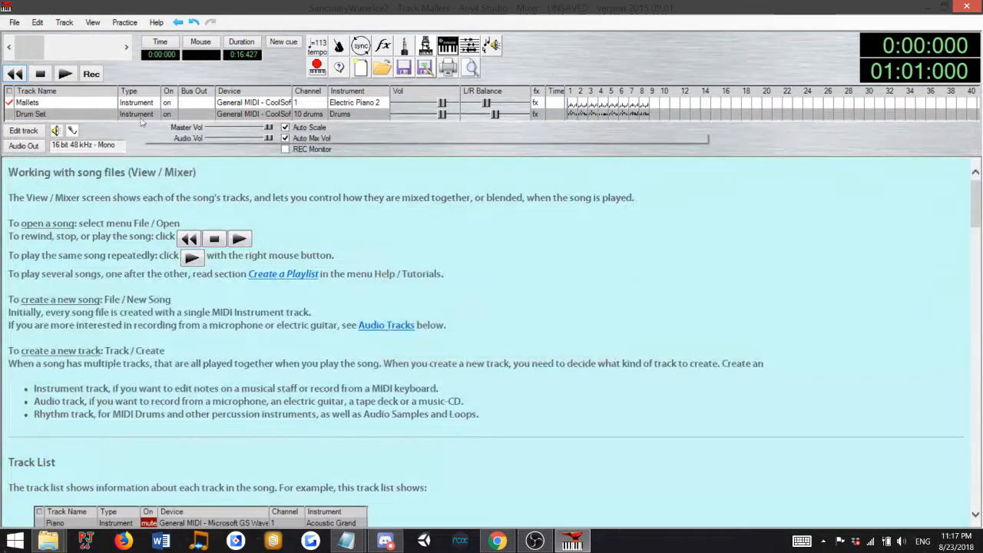
Transpose the entire Mallets track by another -12 half-steps and save the song under its existing name.
click(64, 22)
mouse_move(192, 153)
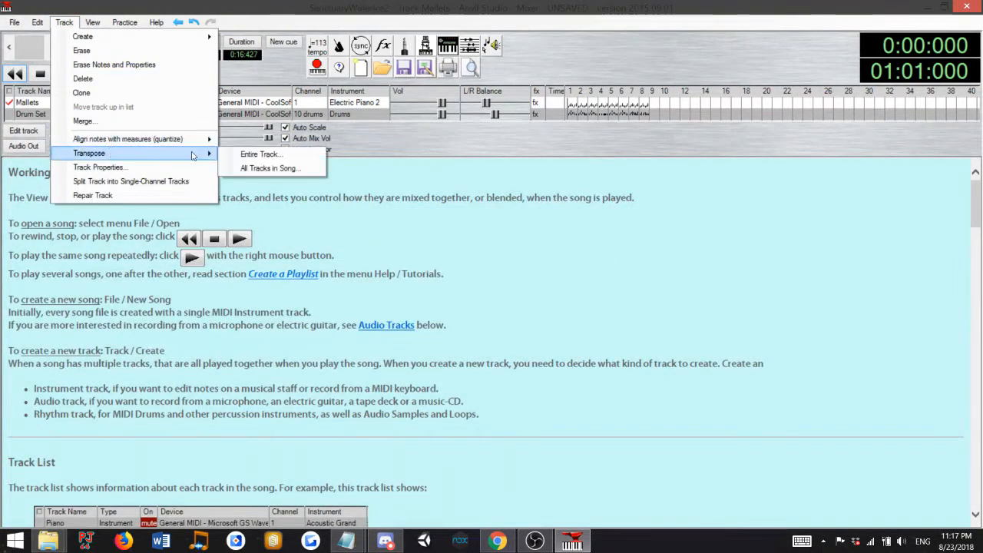
click(258, 155)
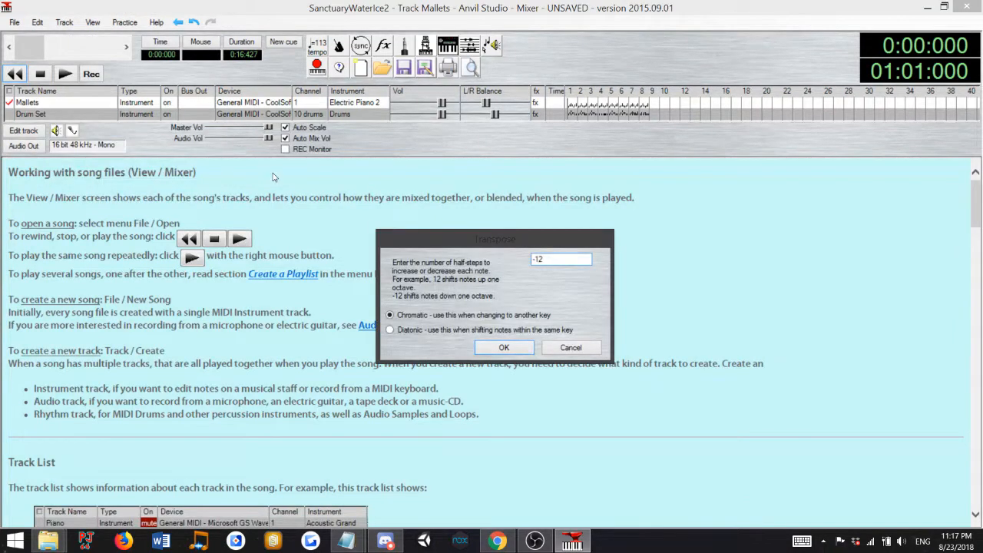
click(492, 347)
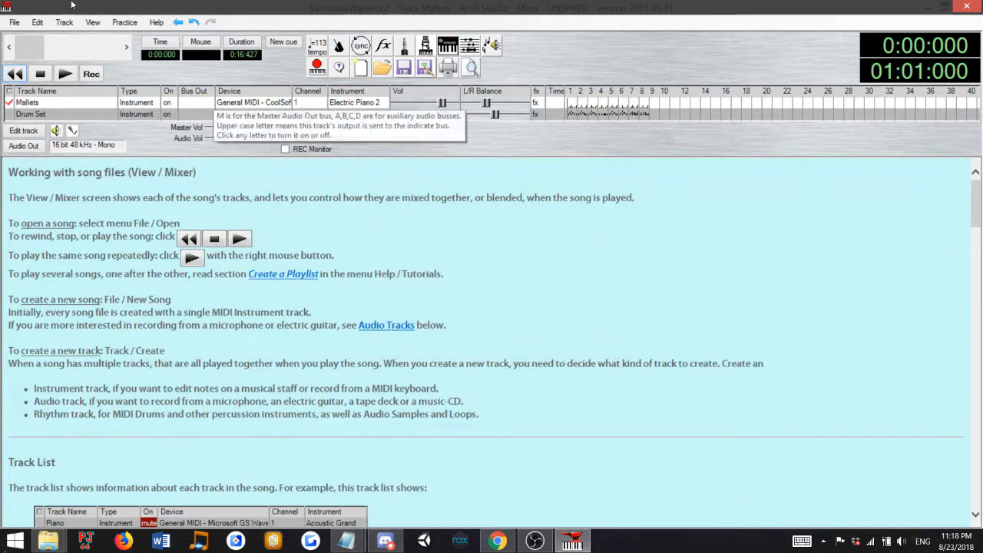
click(15, 24)
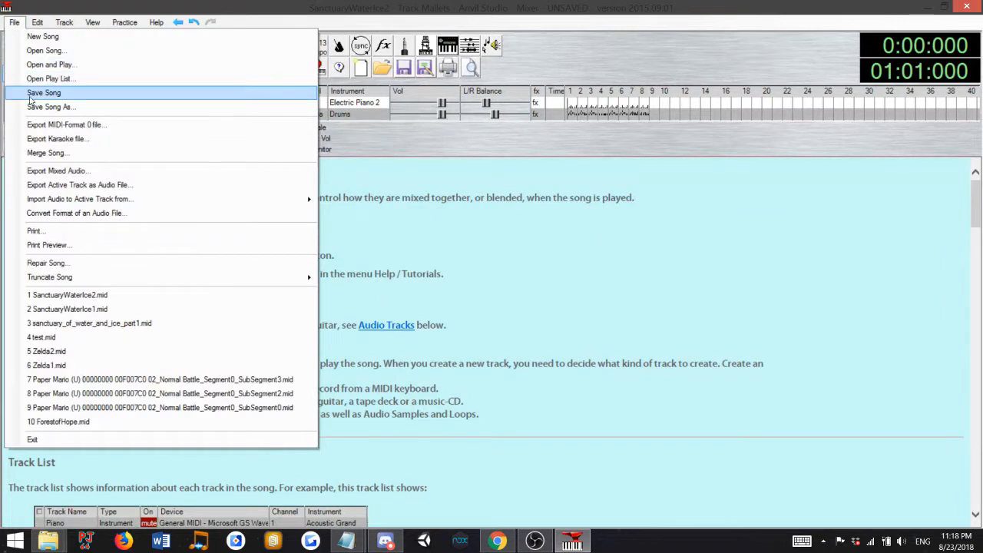
click(47, 92)
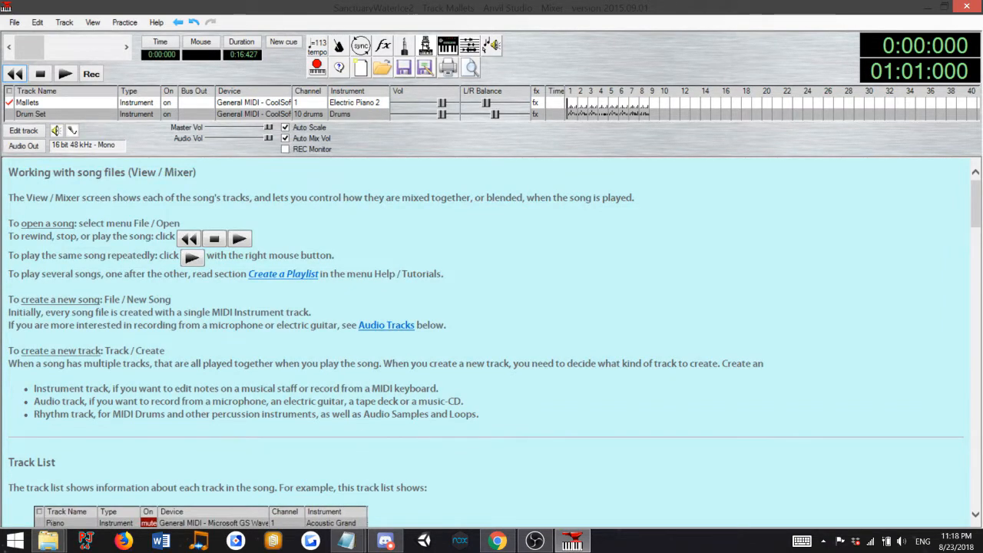
Open the InstrumentBanksSeperated notes and the PercussionBank notes in Notepad and read the percussion mapping from its beginning.
mouse_move(363, 539)
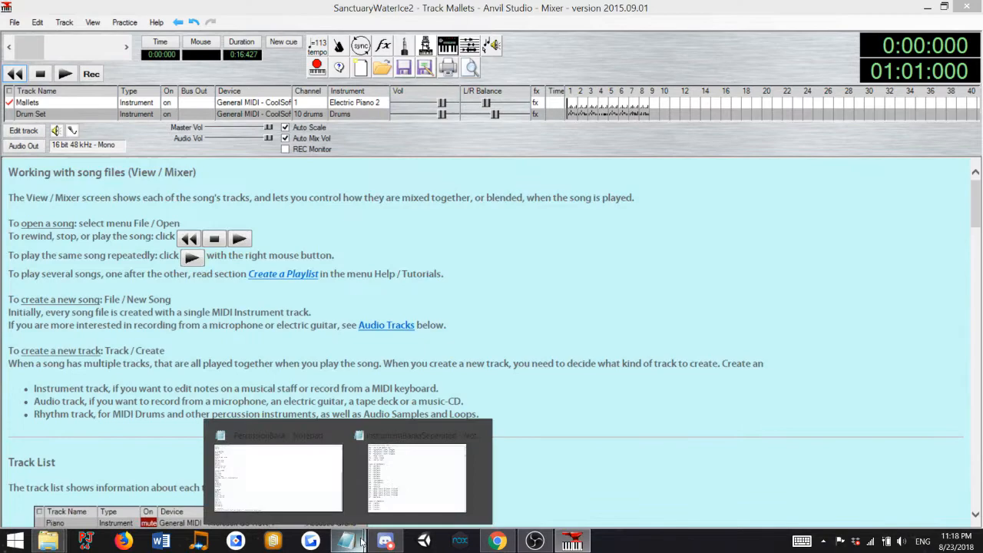
click(380, 476)
scroll(350, 206, up, 20)
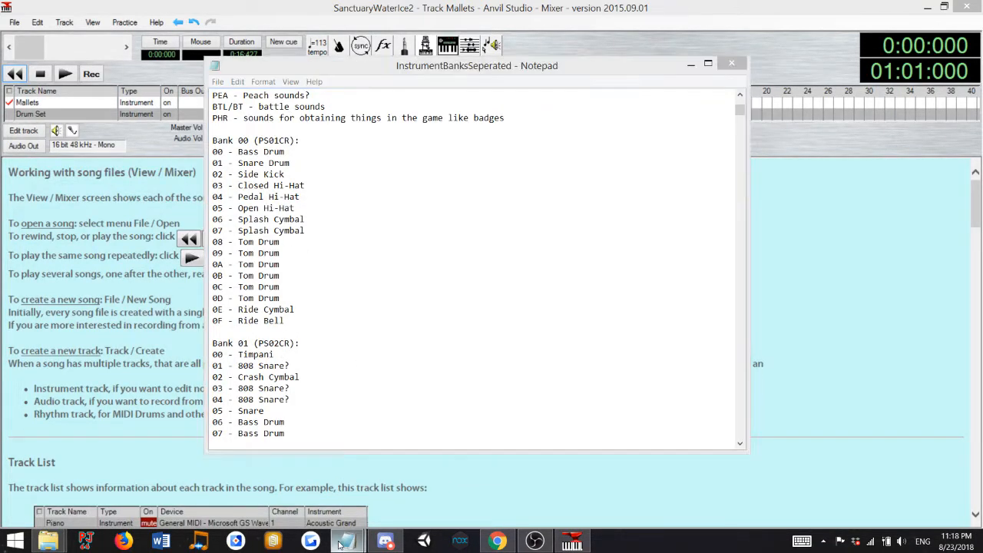
mouse_move(350, 538)
click(361, 468)
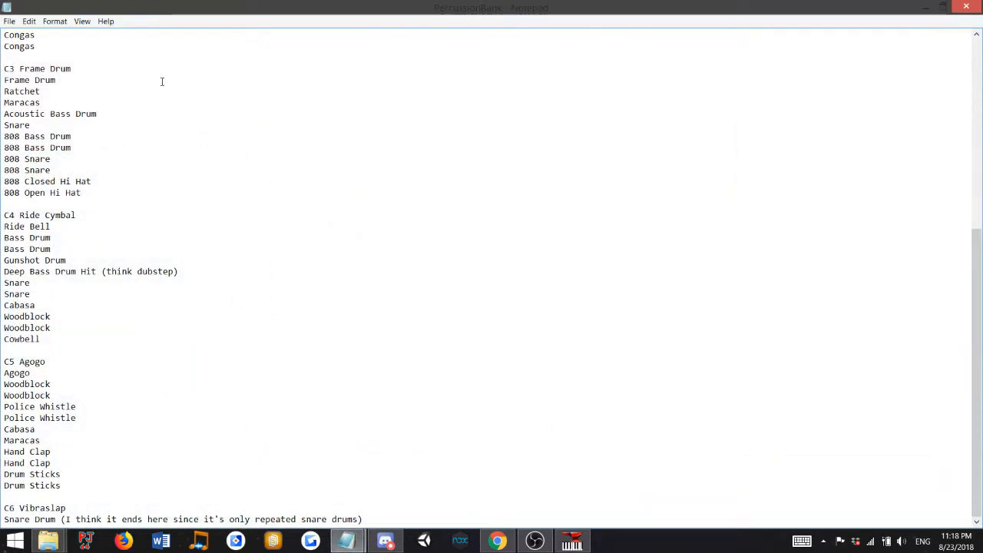
scroll(161, 134, up, 10)
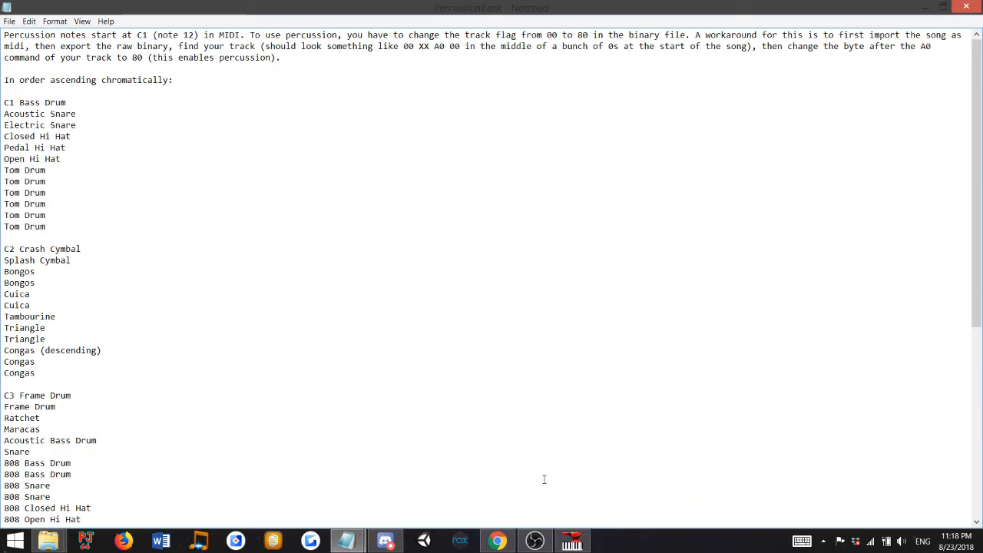
Return to Anvil Studio, make Drum Set the active track and show it in the piano roll editor.
click(572, 540)
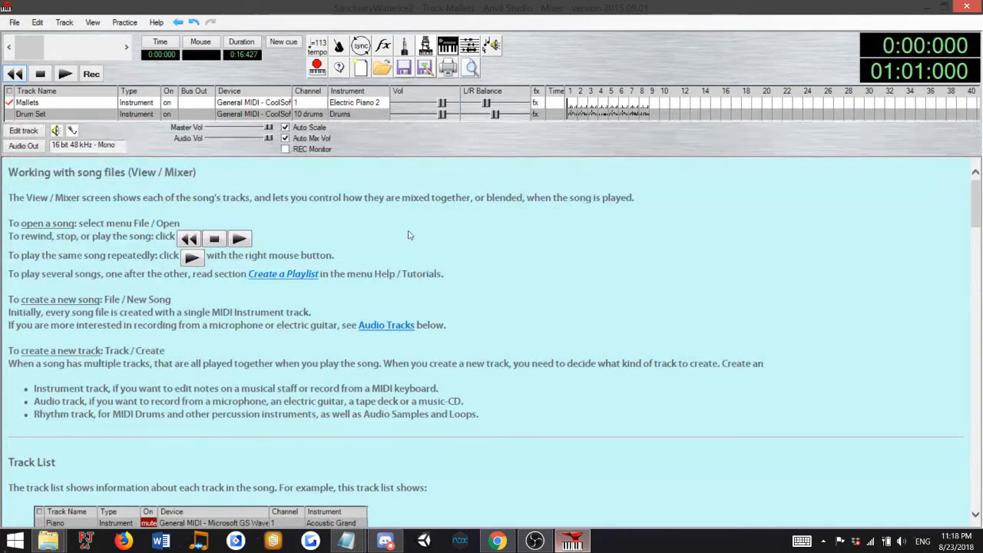
click(31, 113)
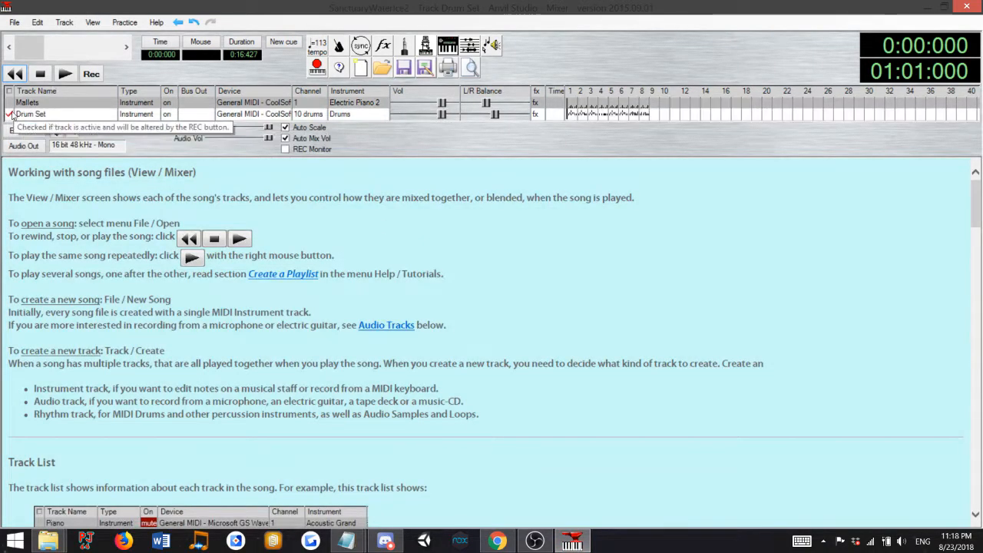
click(92, 22)
click(123, 69)
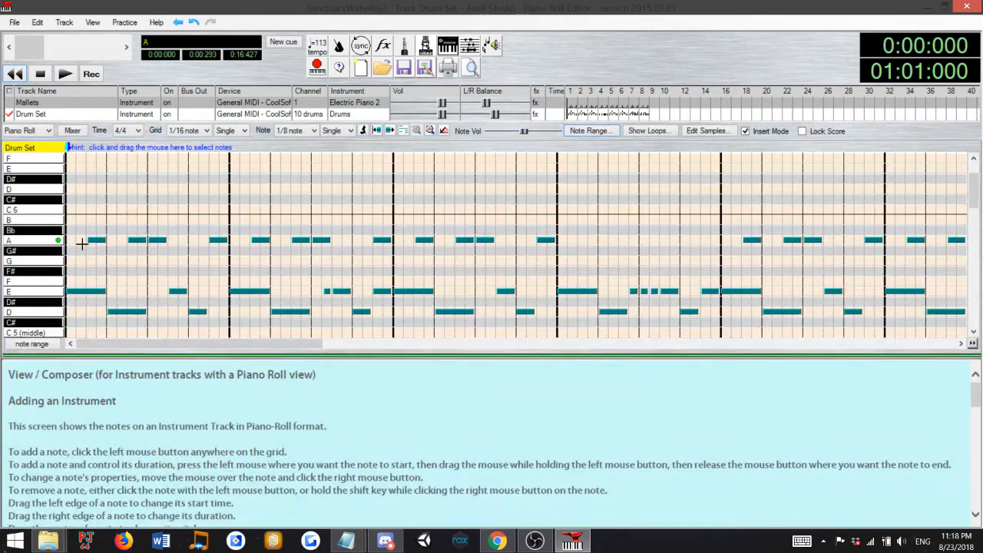
Examine the Drum Set piano roll's octaves down to C 1 and back up to C 4, and play the song briefly.
scroll(77, 273, down, 10)
scroll(39, 233, down, 20)
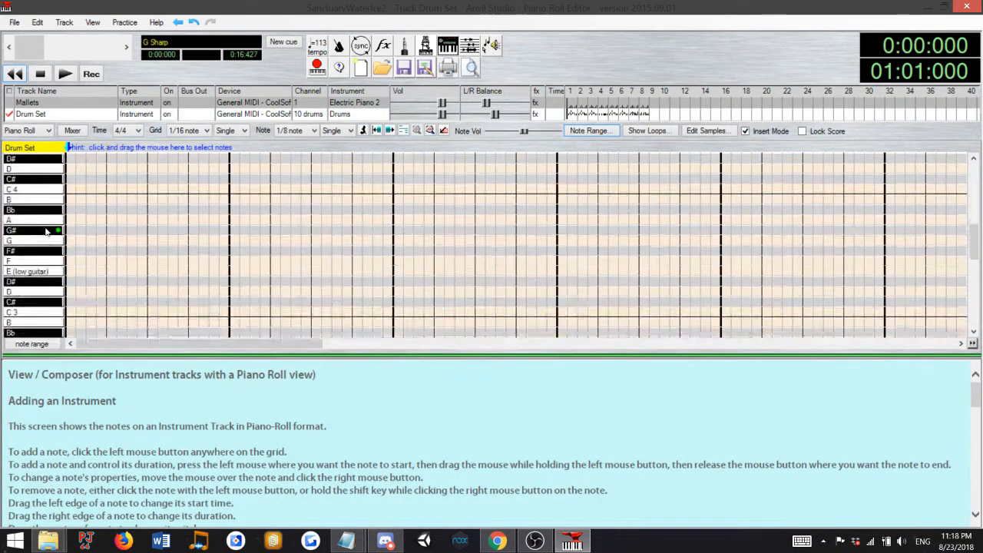
scroll(35, 241, down, 9)
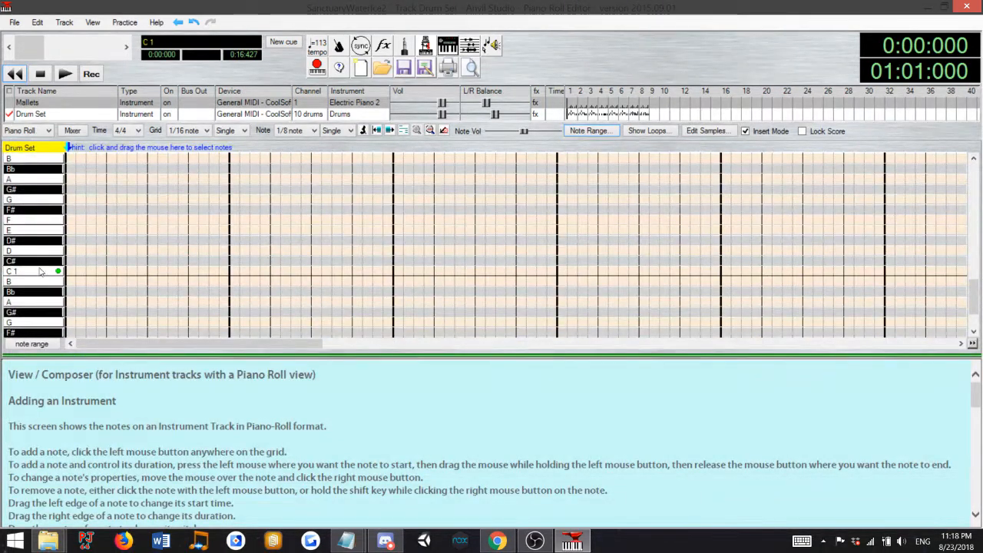
scroll(46, 265, up, 13)
scroll(55, 256, up, 11)
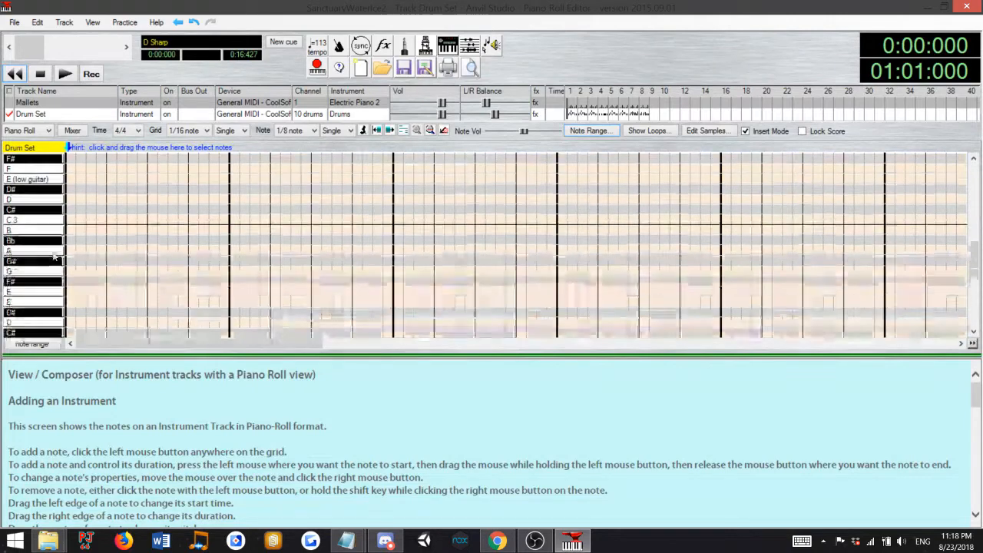
scroll(54, 234, up, 9)
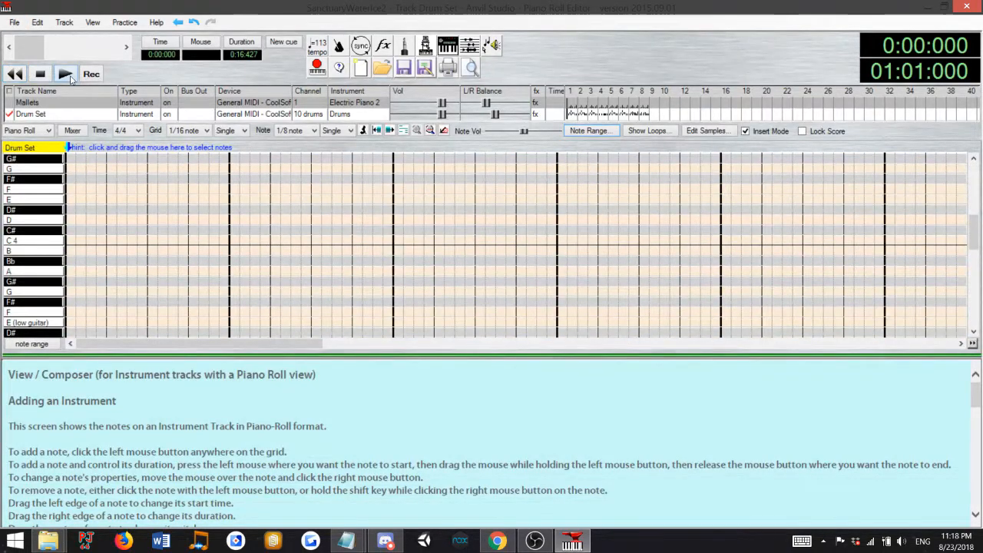
click(66, 75)
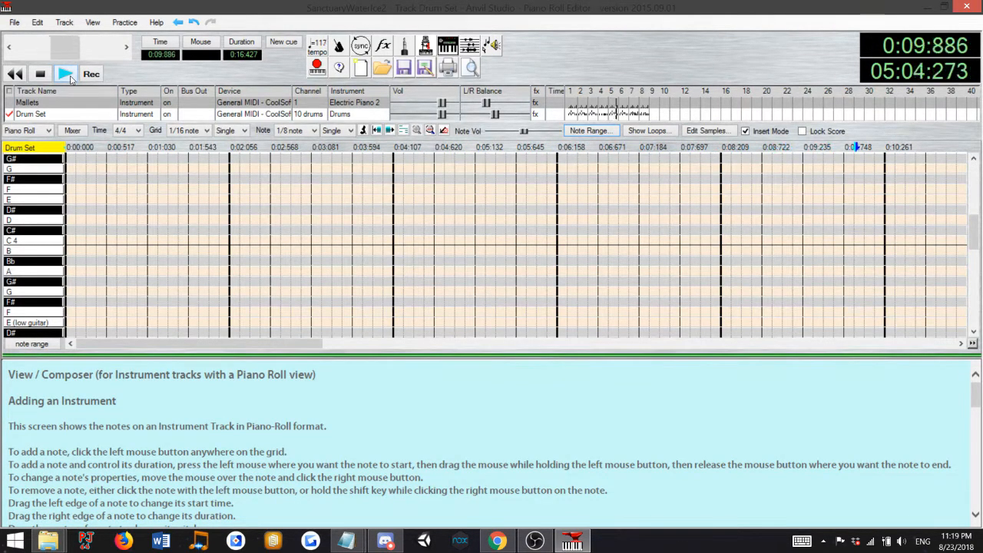
click(68, 74)
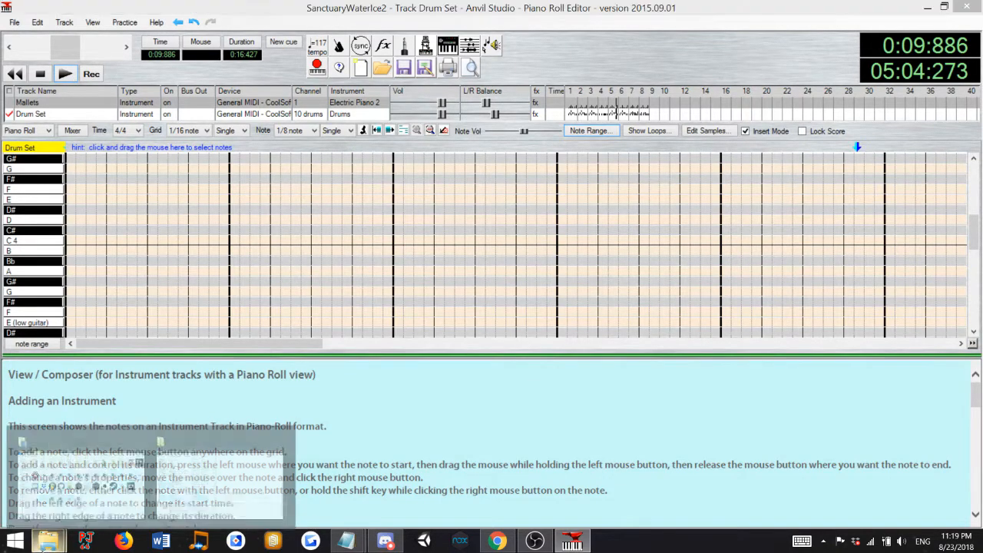
Reopen the PercussionBank notes in Notepad and highlight the last two Congas entries in the C2 group.
mouse_move(345, 540)
click(250, 472)
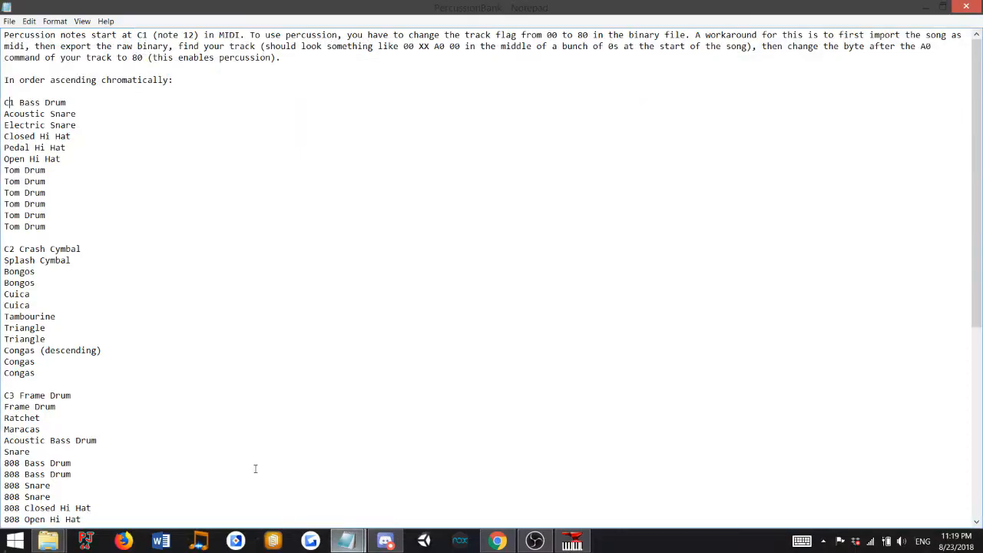
scroll(97, 225, down, 2)
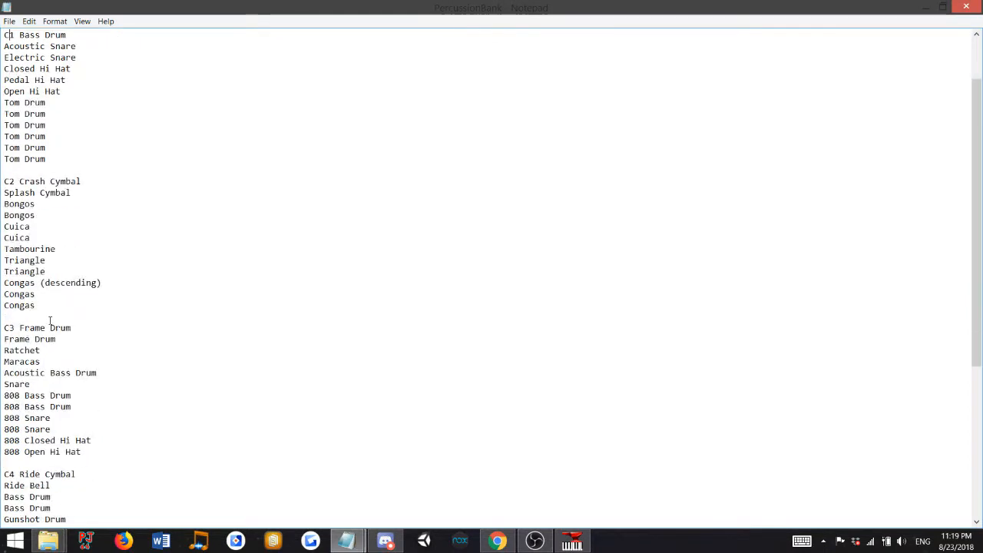
key(shift+Up)
key(shift+Up)
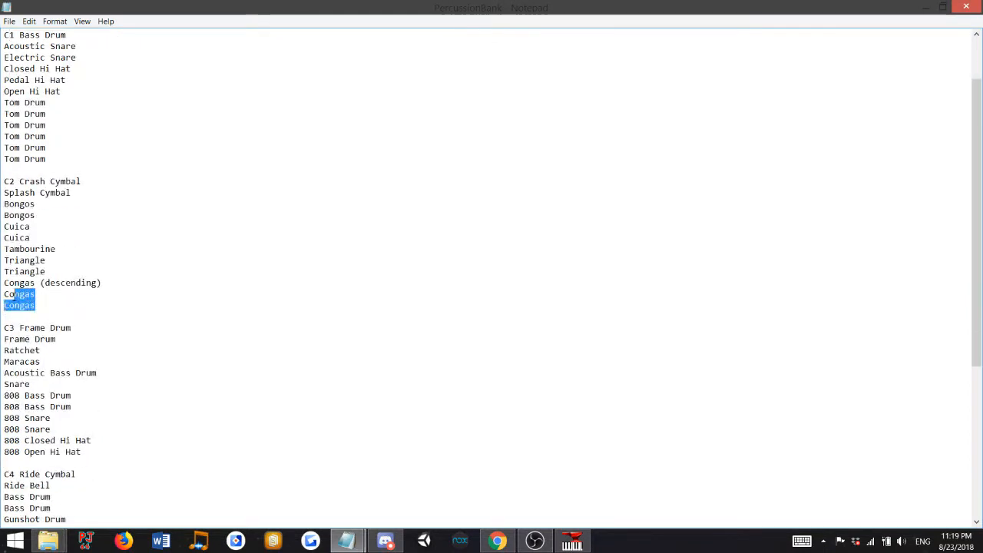
Highlight all three C2 Congas entries, count down the percussion list from the C1 group, and compare it with the Drum Set piano roll.
key(shift+Home)
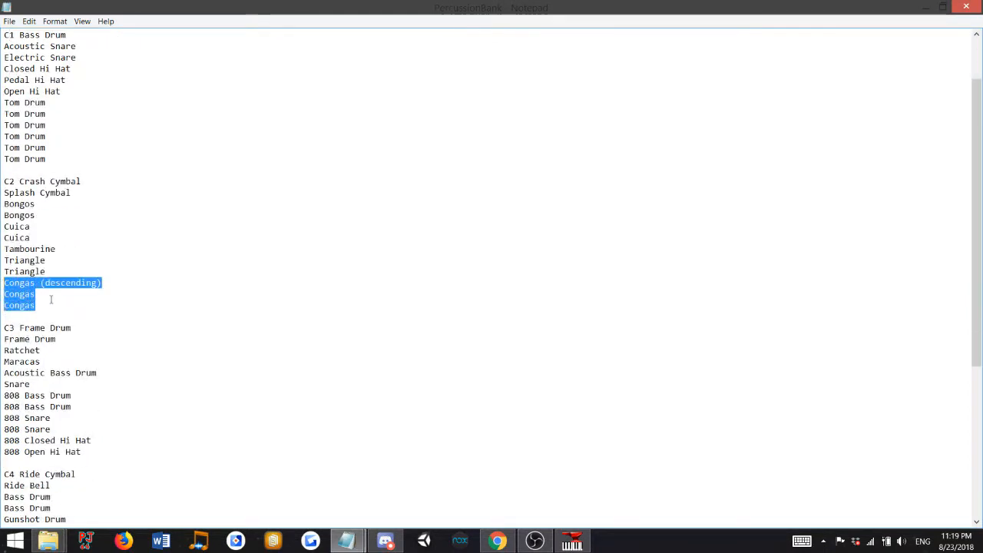
scroll(50, 299, up, 2)
click(51, 107)
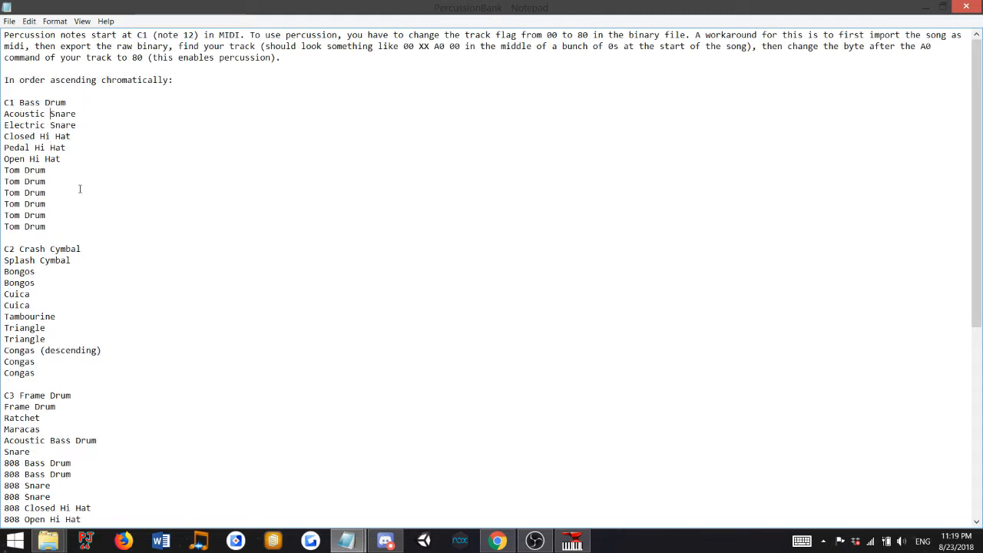
key(Down)
key(Down)
key(Down)
key(Down)
click(572, 541)
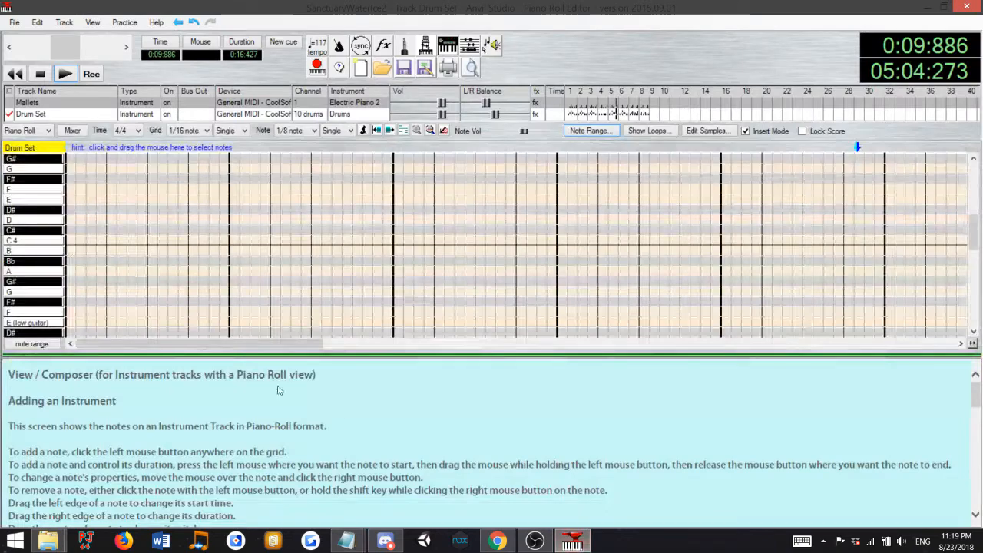
mouse_move(346, 540)
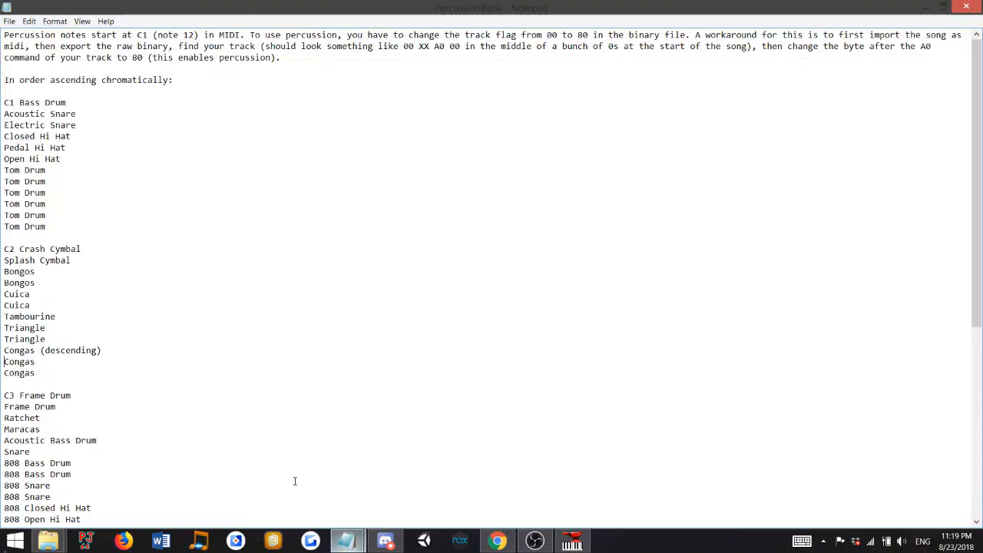
click(300, 463)
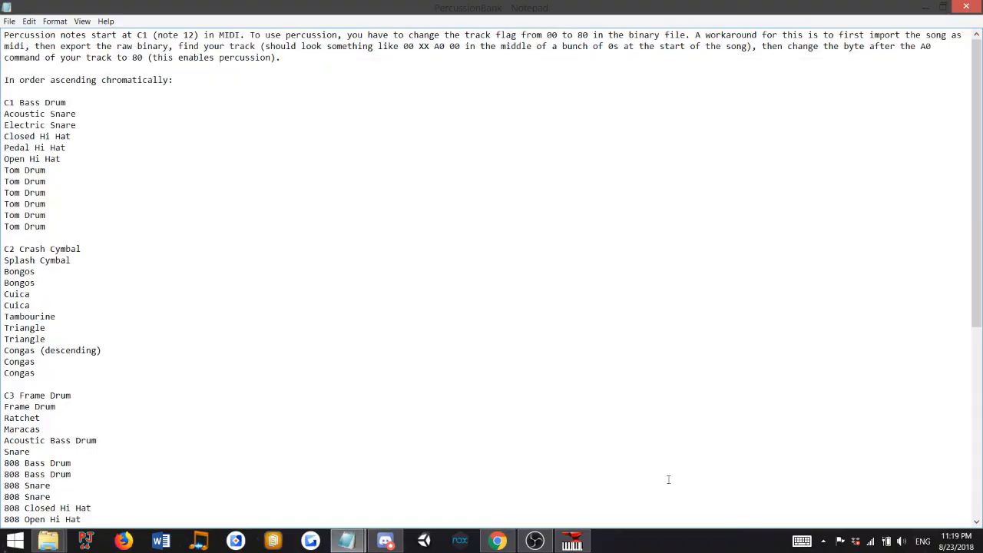
In Anvil Studio, rewind the song and open the change-all-instances dialog for the Drum Set's D note above middle C.
click(572, 540)
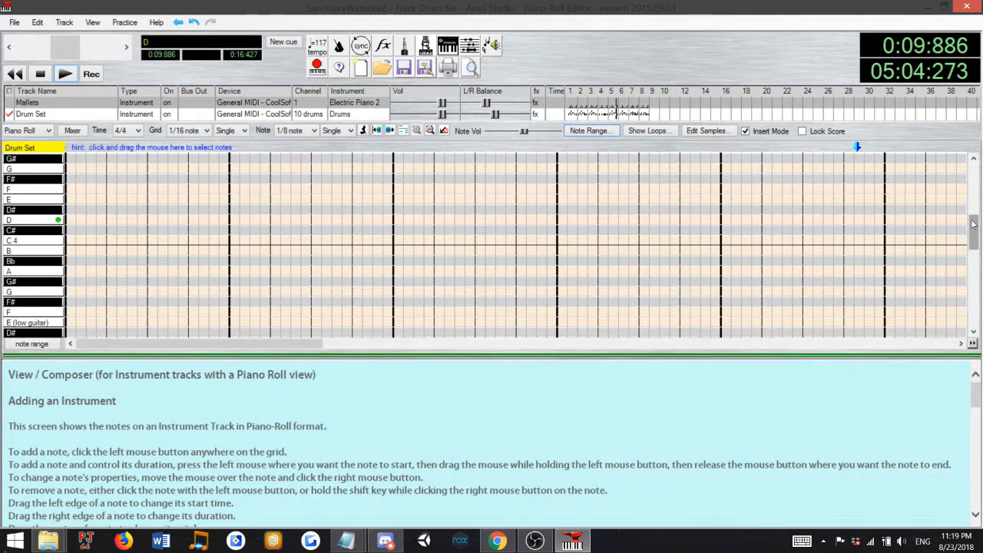
scroll(973, 224, up, 5)
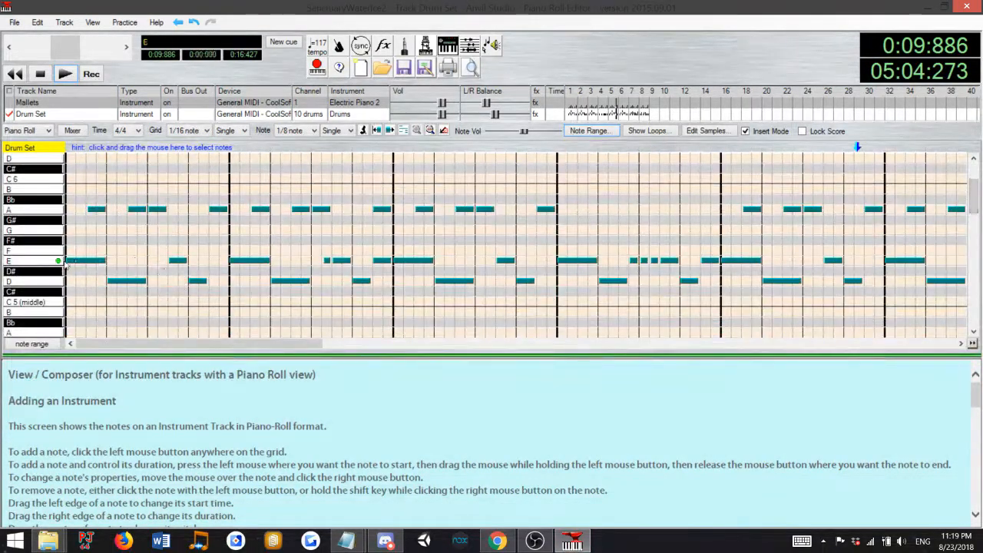
right_click(35, 281)
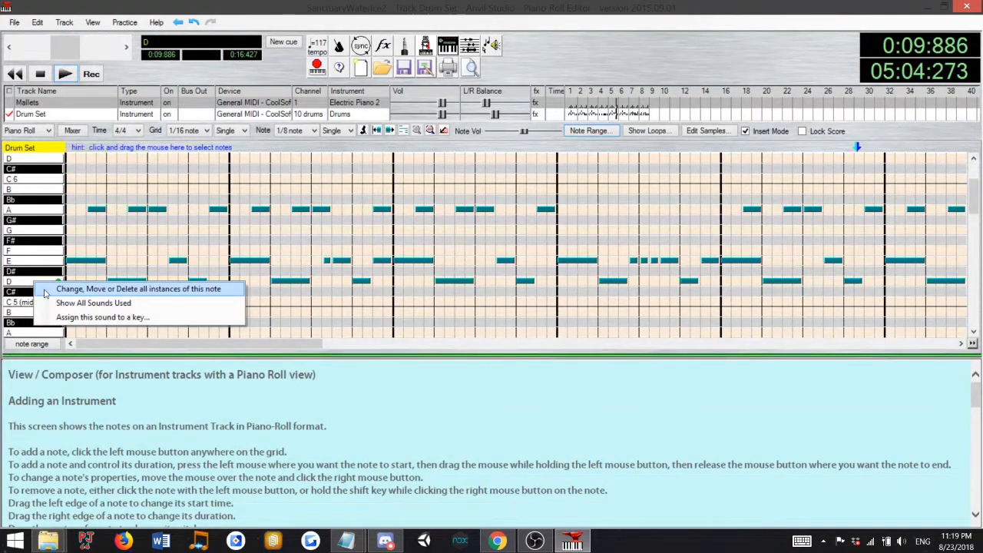
click(14, 74)
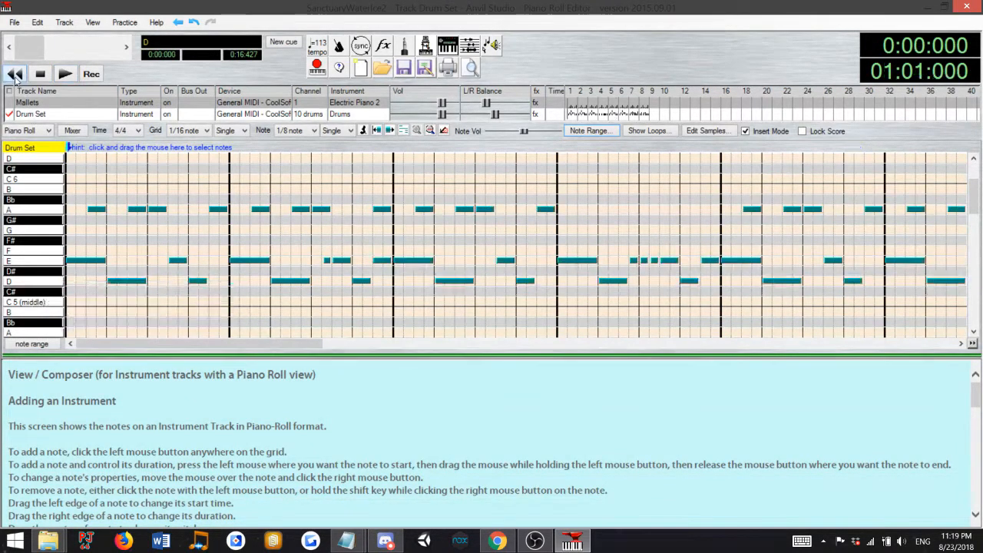
right_click(43, 280)
click(81, 286)
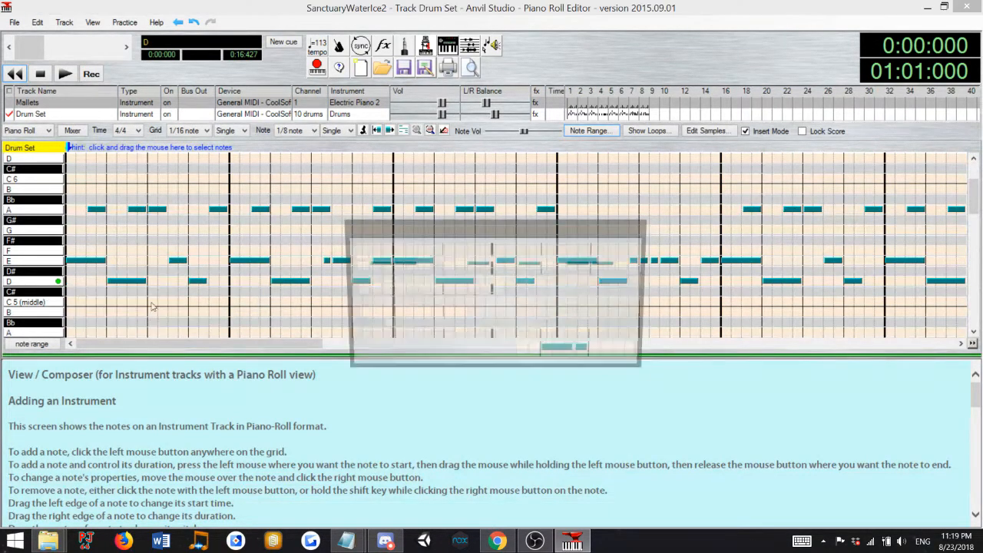
click(522, 272)
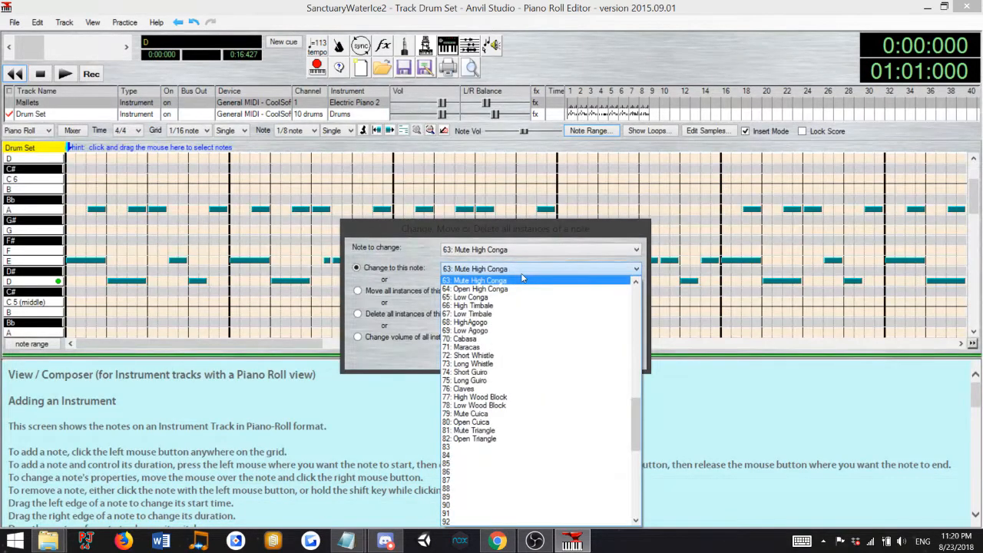
click(519, 281)
click(516, 270)
Play the PM64PercussionNotes audio file from the Desktop, compare it with the PercussionBank notes, and close the player.
click(48, 541)
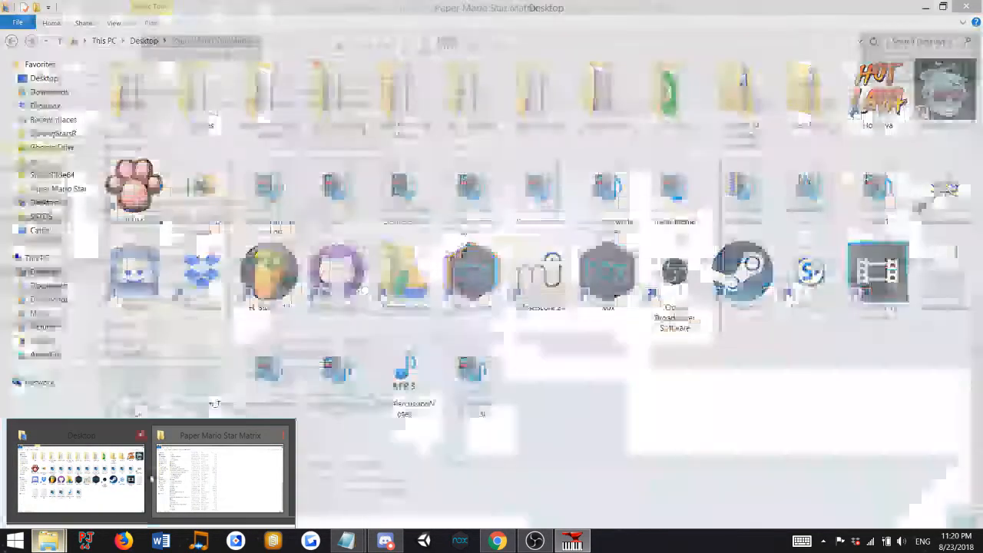
click(145, 477)
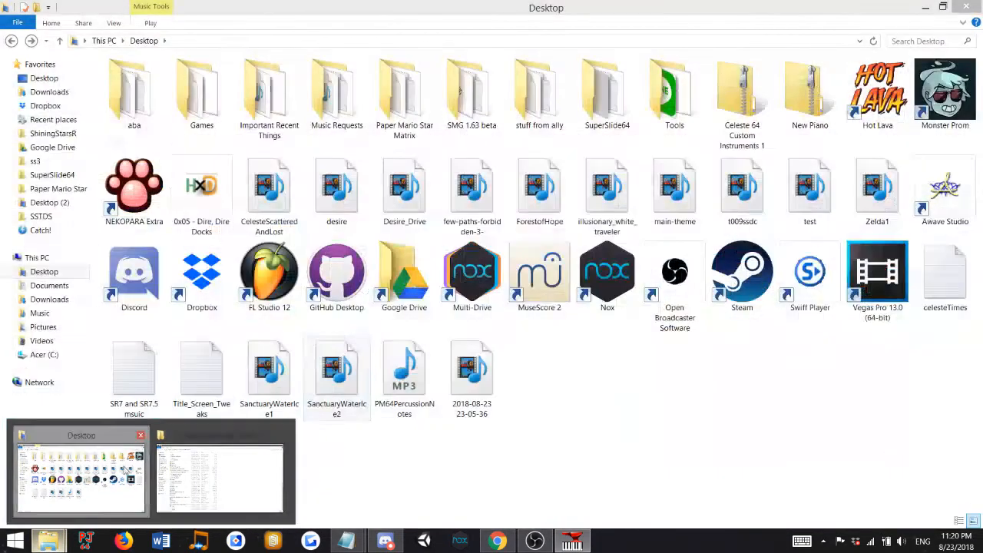
double_click(393, 408)
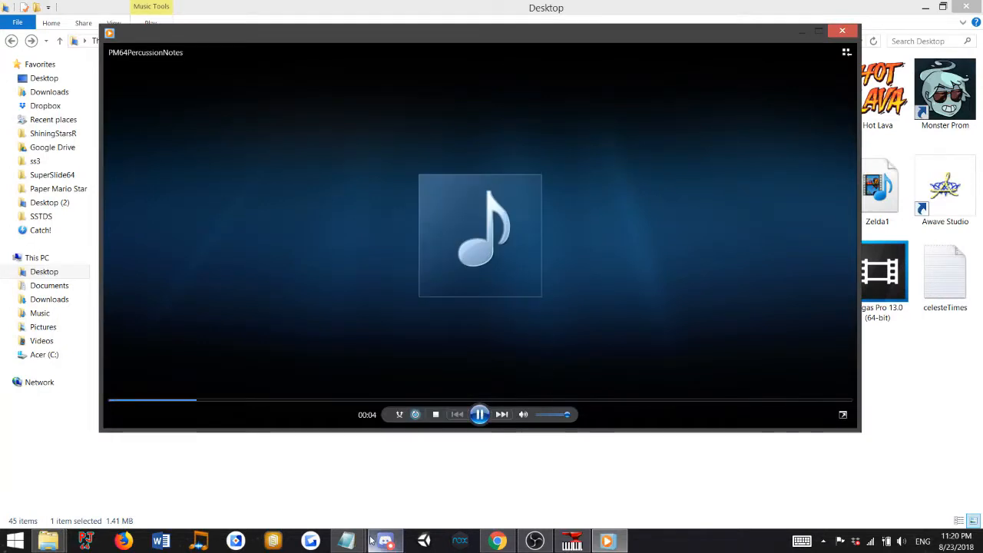
mouse_move(346, 540)
click(244, 468)
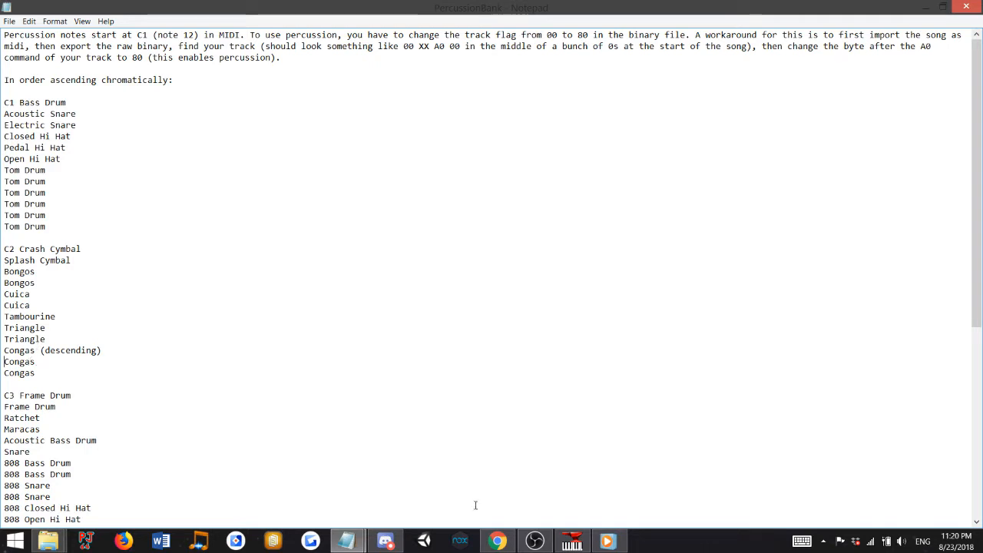
click(607, 541)
click(850, 32)
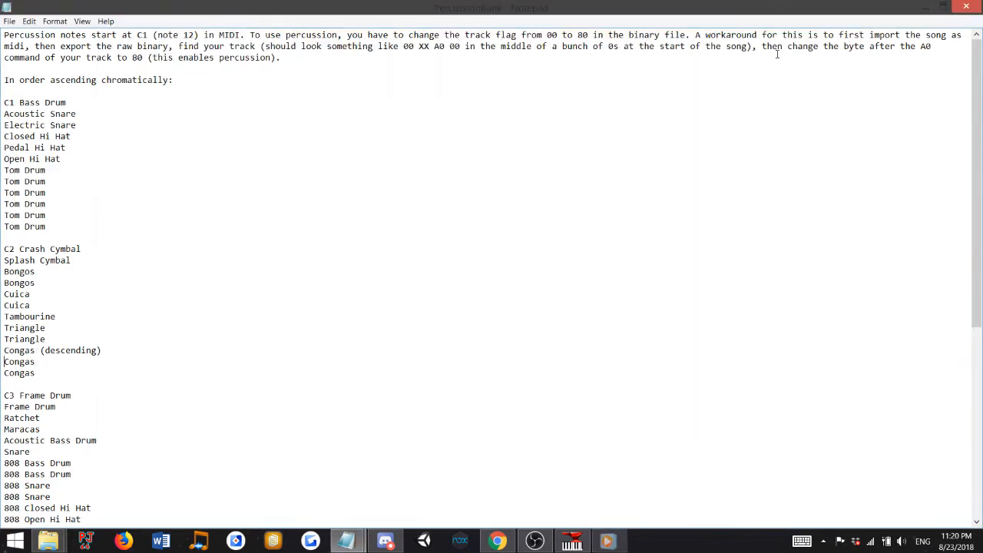
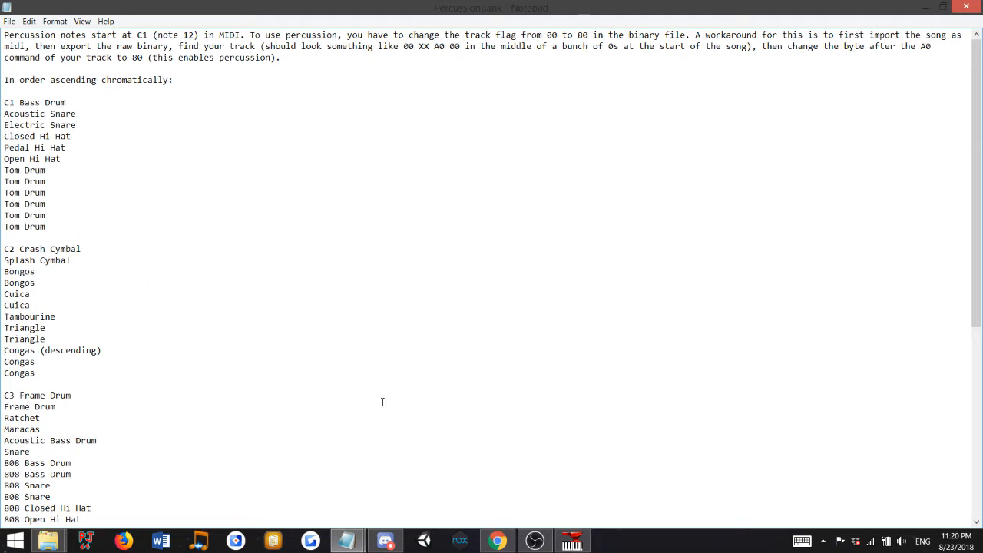
From the note-change dialog, return to the PercussionBank notes and count through the C1 and C2 entries to locate the Congas notes.
click(572, 540)
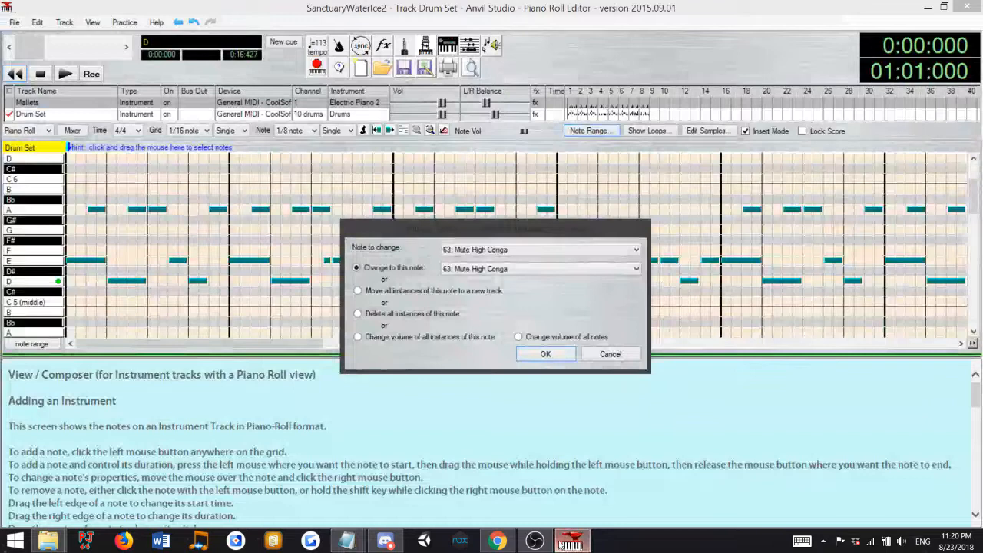
click(543, 268)
click(543, 268)
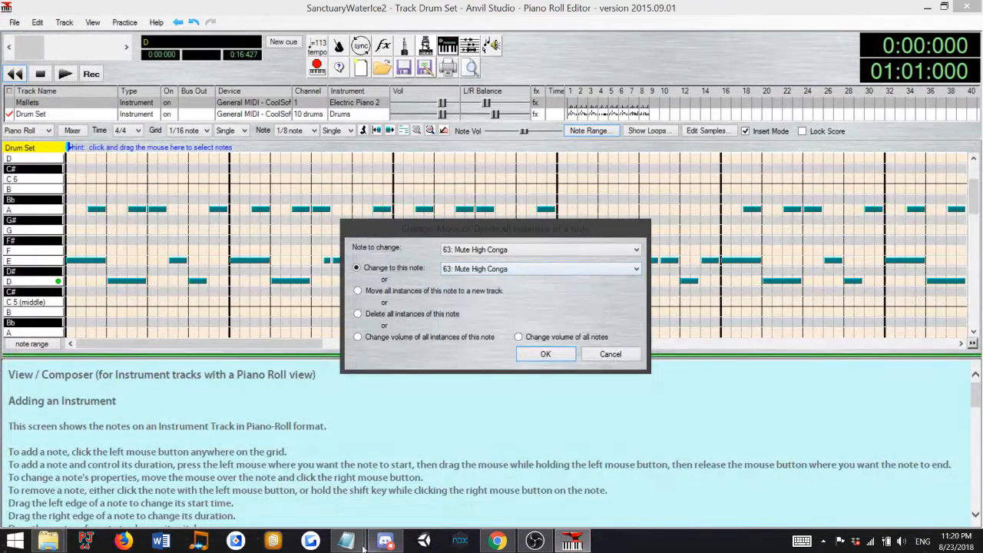
mouse_move(362, 546)
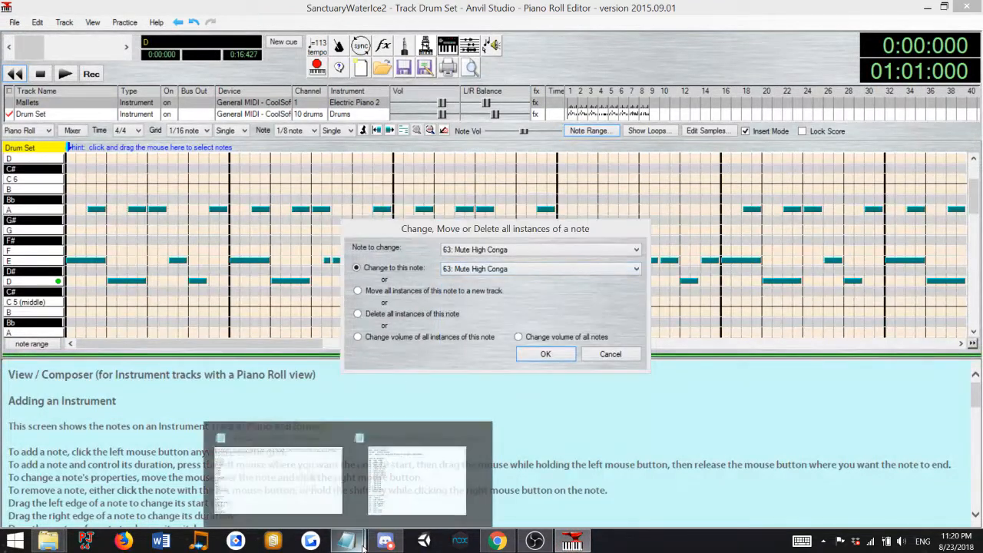
click(323, 477)
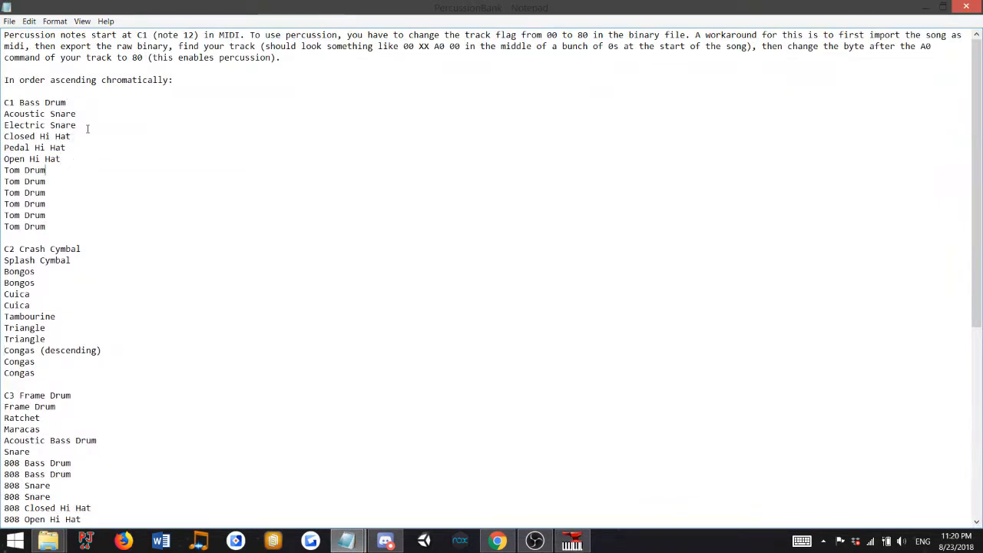
key(Down)
key(Down)
key(Down)
key(Down)
key(Down)
key(Down)
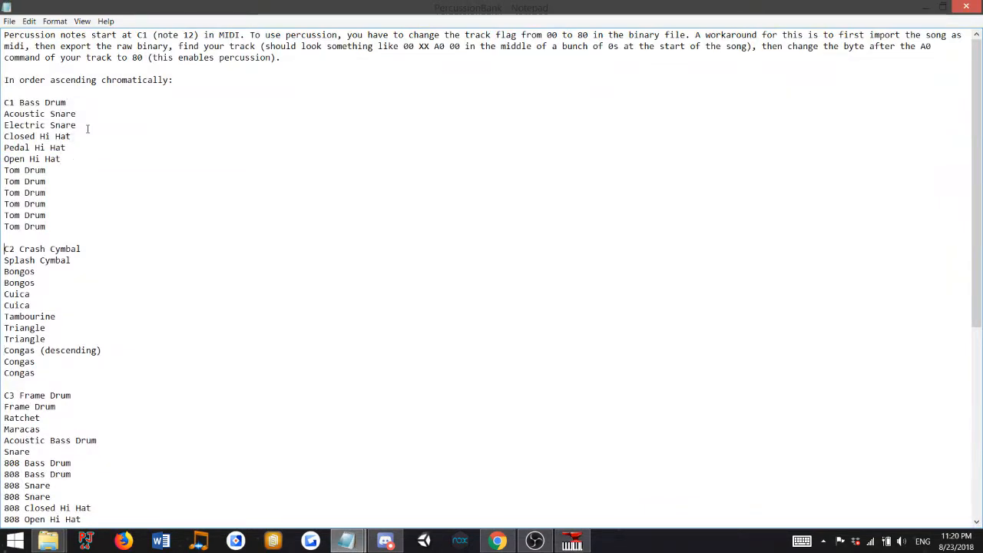
key(Down)
key(Down)
Change all instances of 63: Mute High Conga in the Drum Set track to note 34.
click(572, 539)
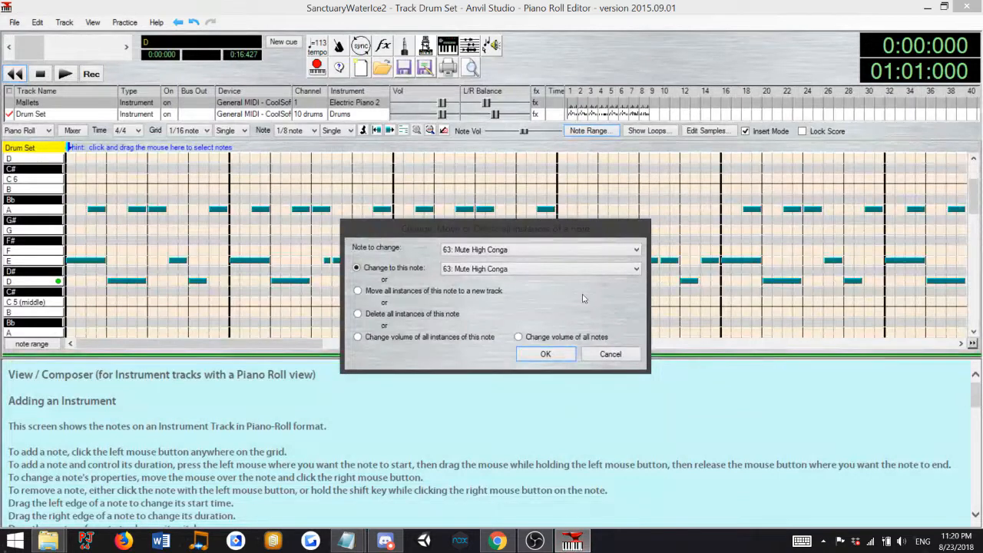
click(570, 268)
scroll(485, 355, up, 5)
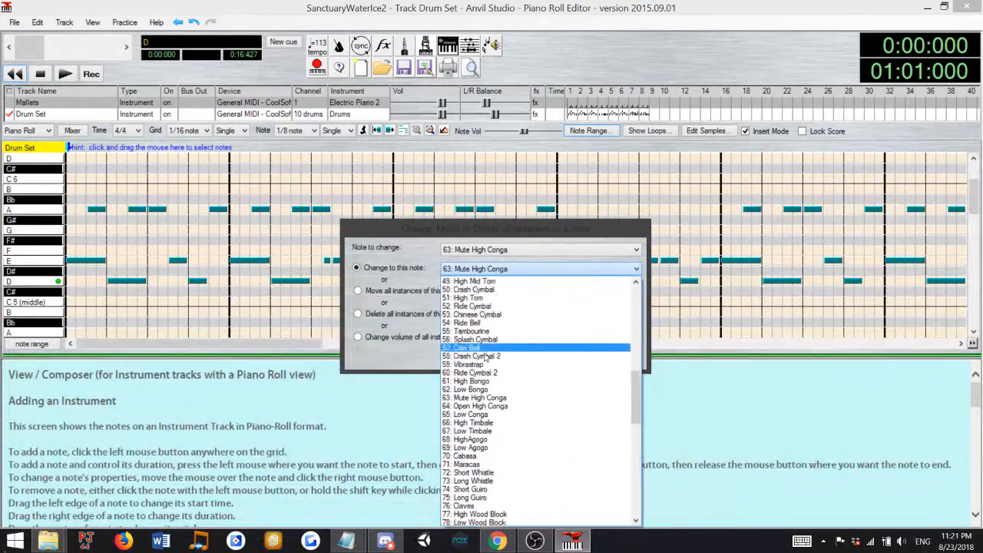
scroll(485, 356, up, 10)
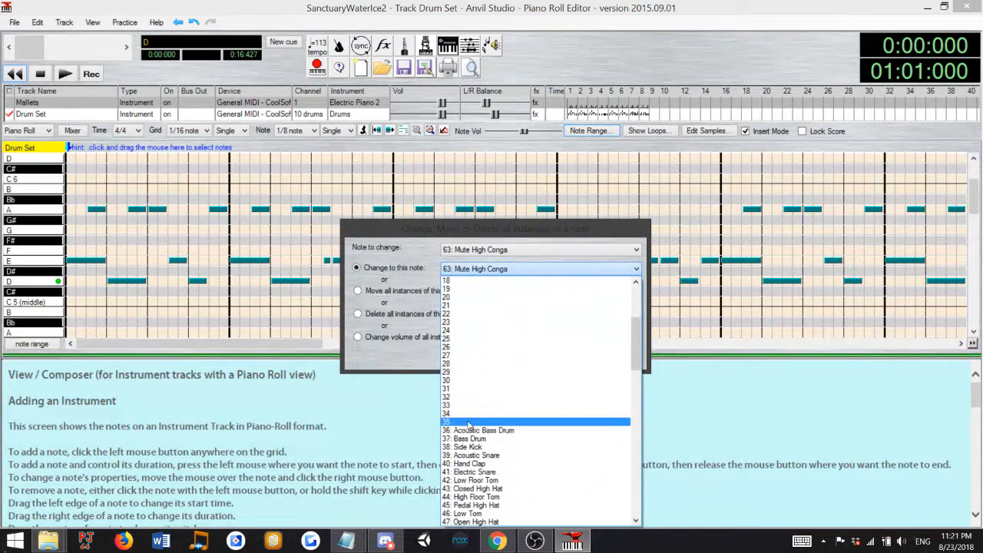
click(472, 413)
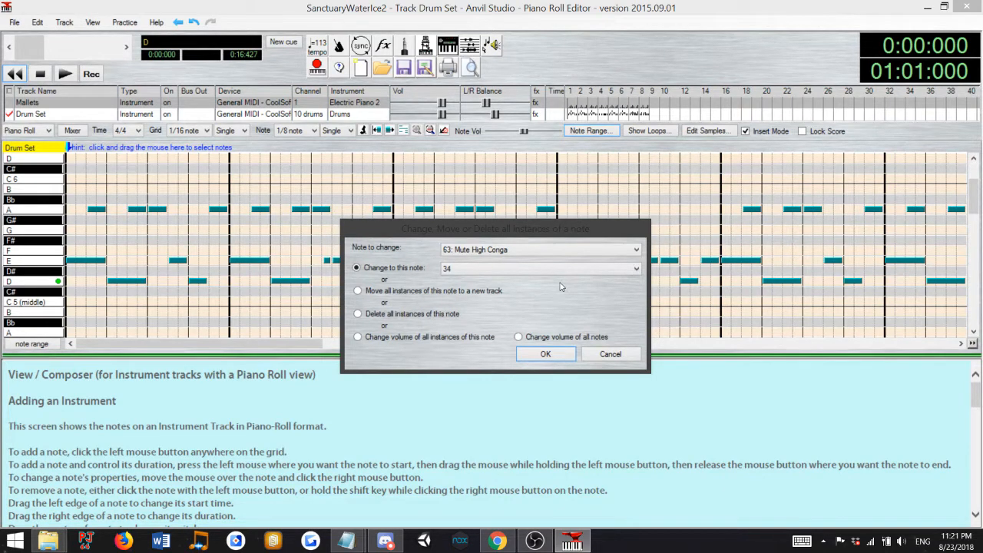
click(566, 357)
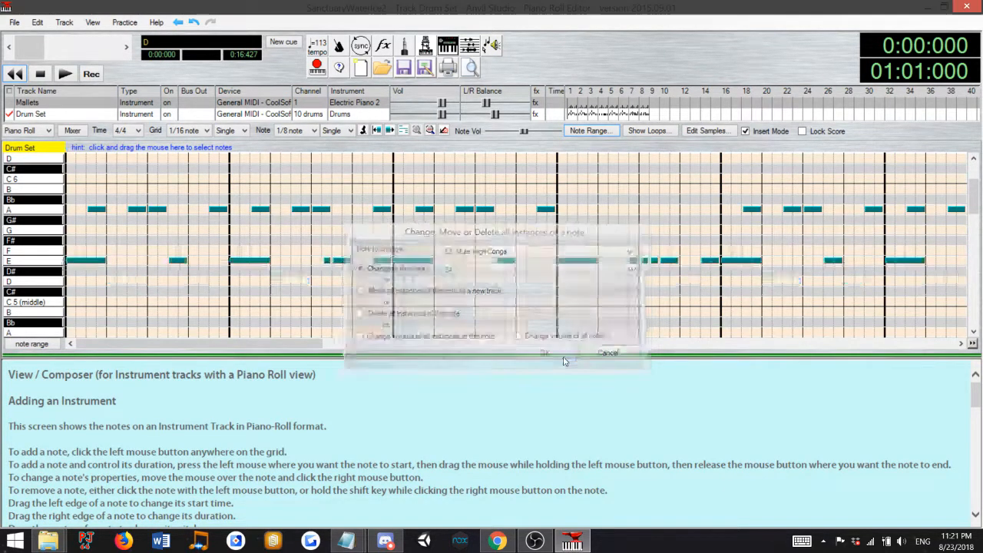
Change all instances of 65: Low Conga in the Drum Set track to note 35.
right_click(33, 262)
click(52, 268)
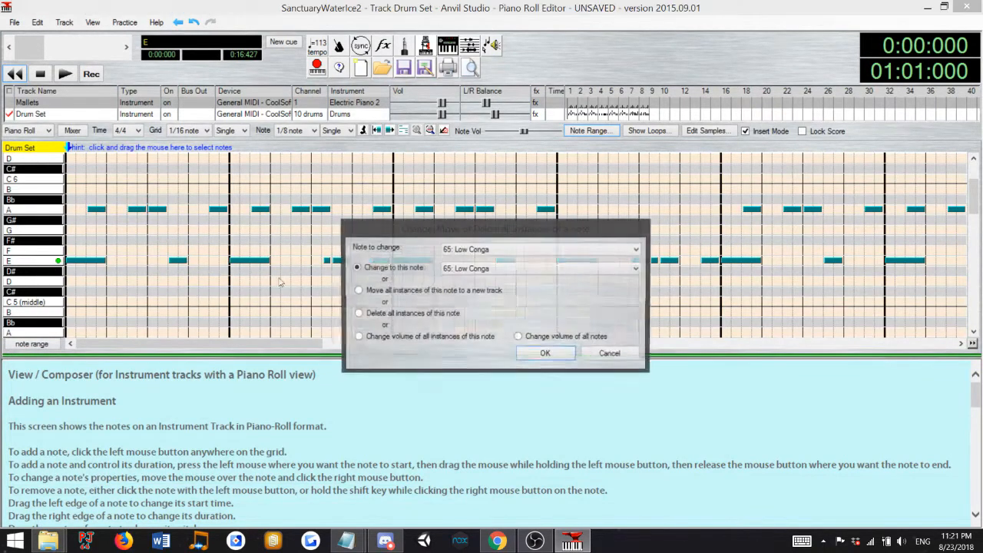
click(462, 269)
scroll(483, 297, down, 2)
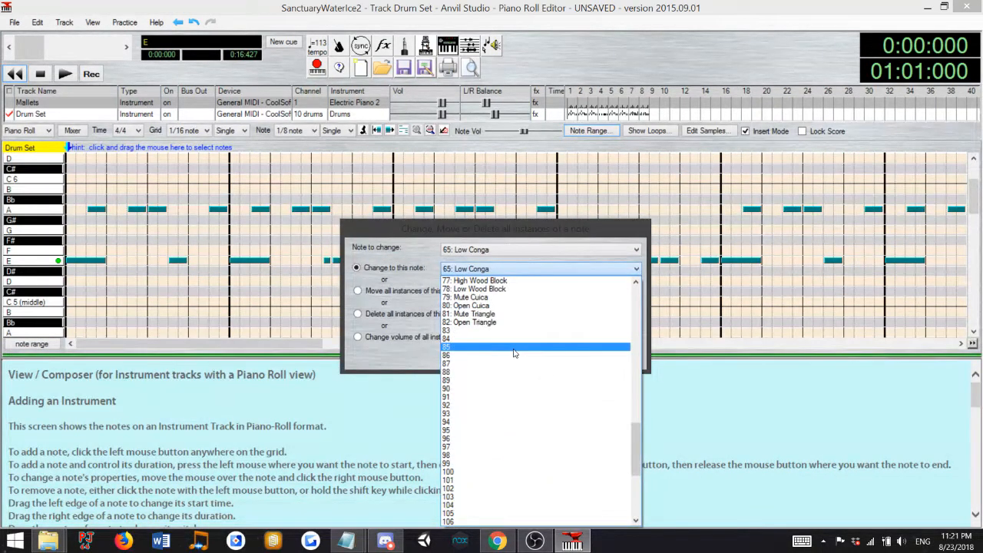
scroll(511, 349, up, 6)
scroll(507, 362, up, 9)
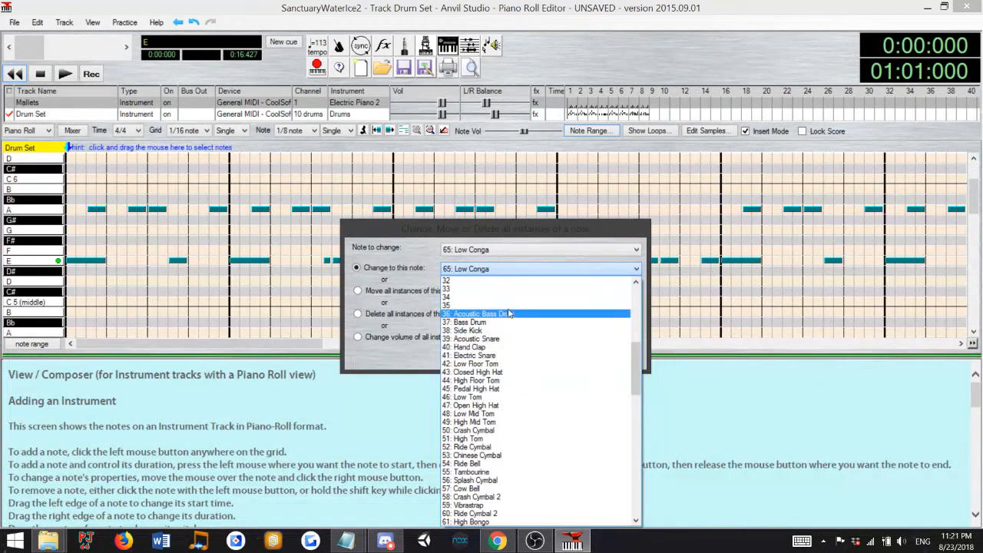
click(511, 306)
click(536, 352)
Check the moved conga notes and the remaining higher notes in the Drum Set piano roll, and play the song briefly.
scroll(440, 277, down, 10)
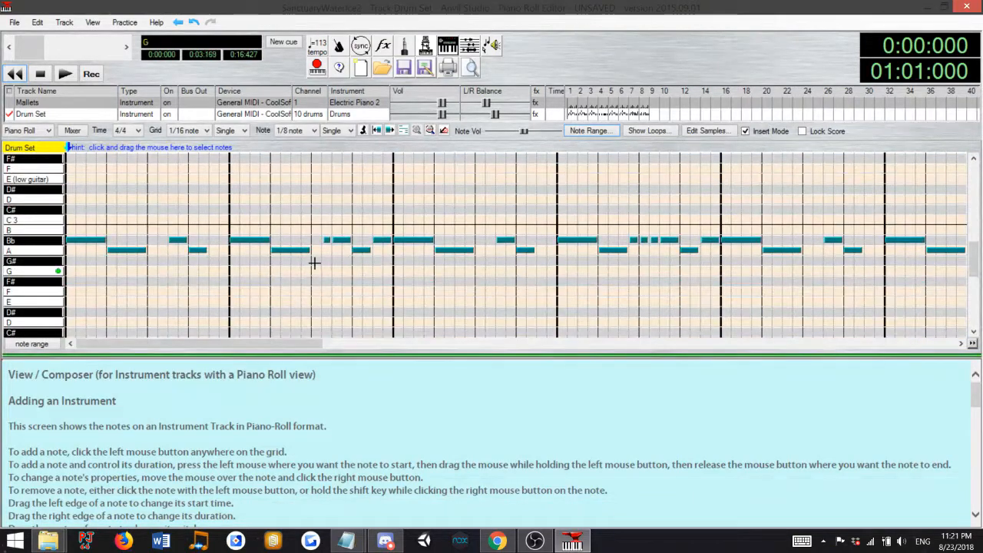
scroll(254, 222, up, 5)
scroll(250, 227, up, 6)
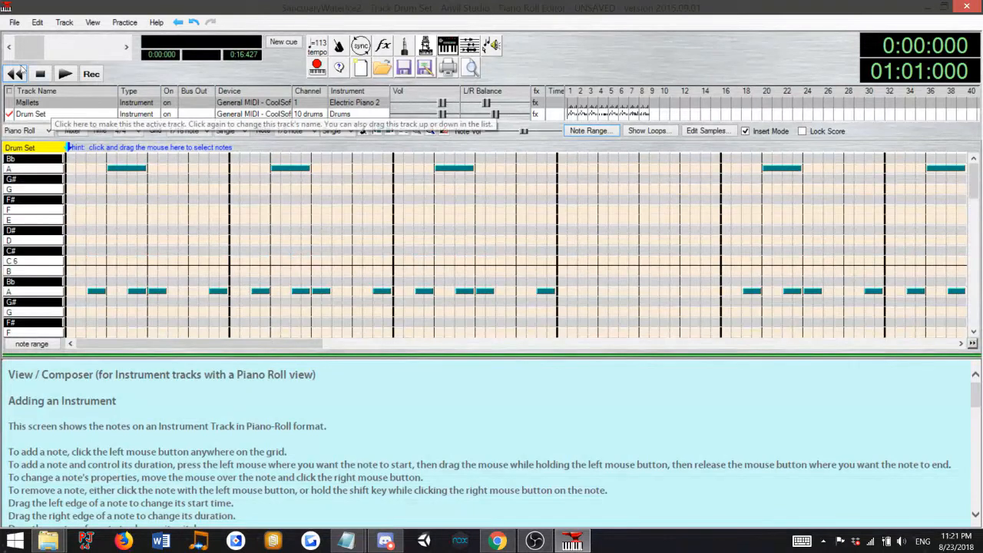
click(64, 74)
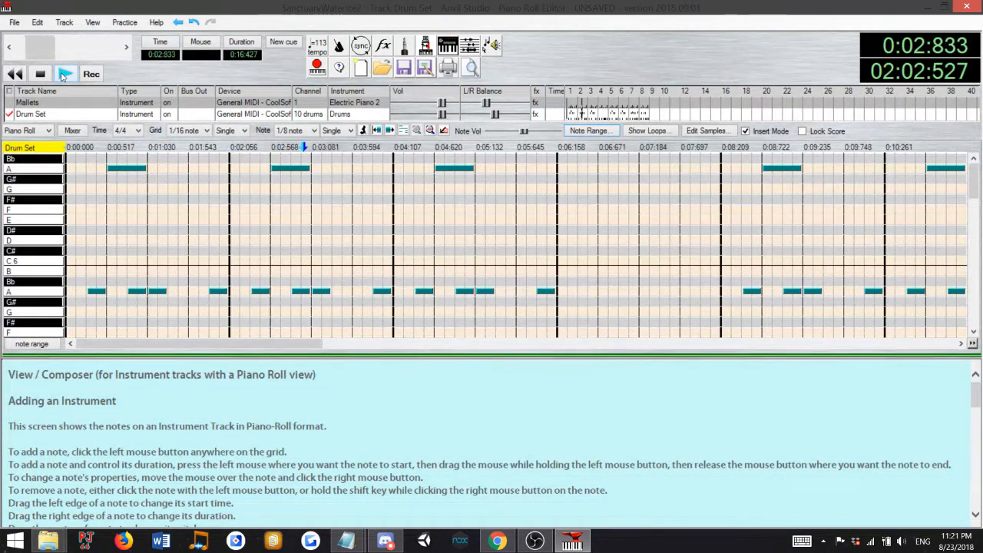
click(64, 73)
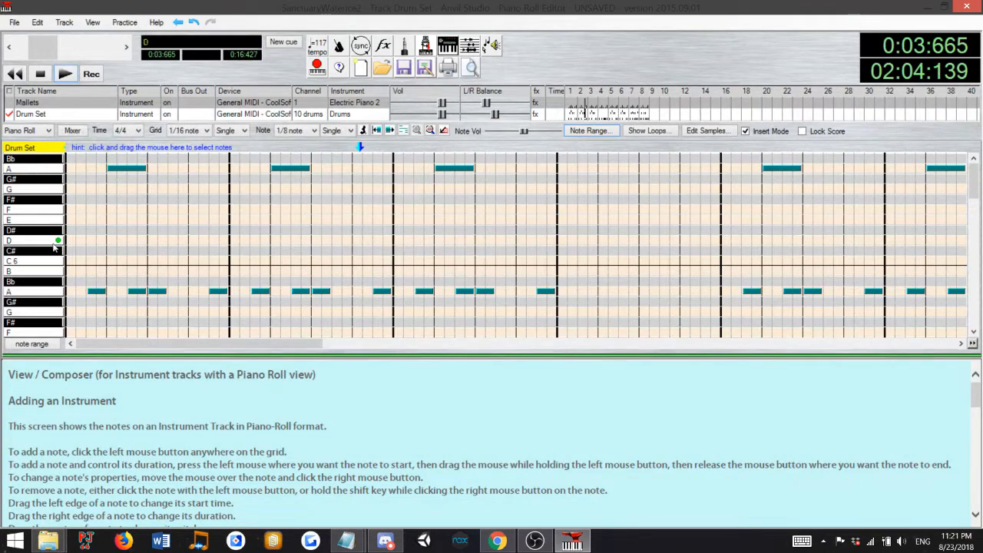
mouse_move(351, 549)
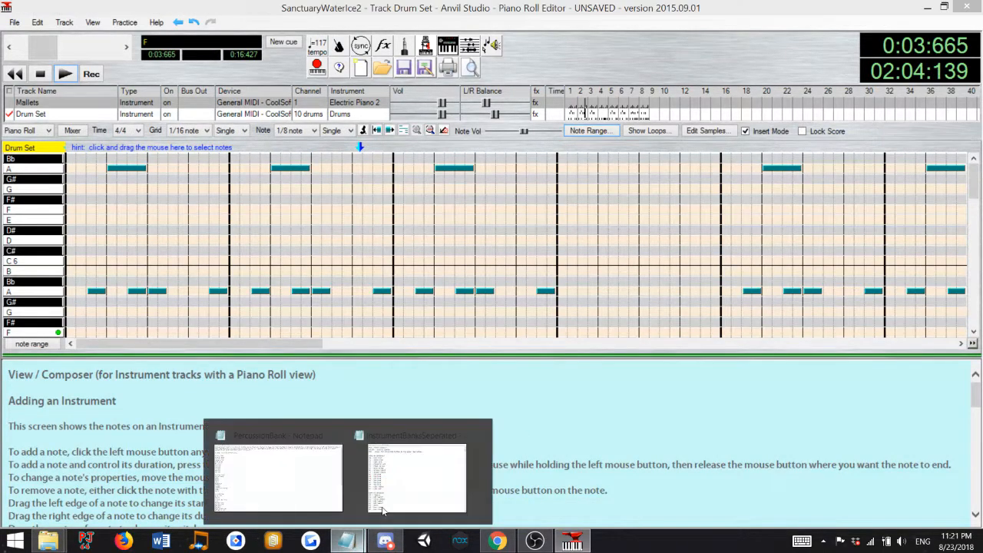
Switch to the PercussionBank notes and look through the octave groups for the Cabasa entry.
click(320, 474)
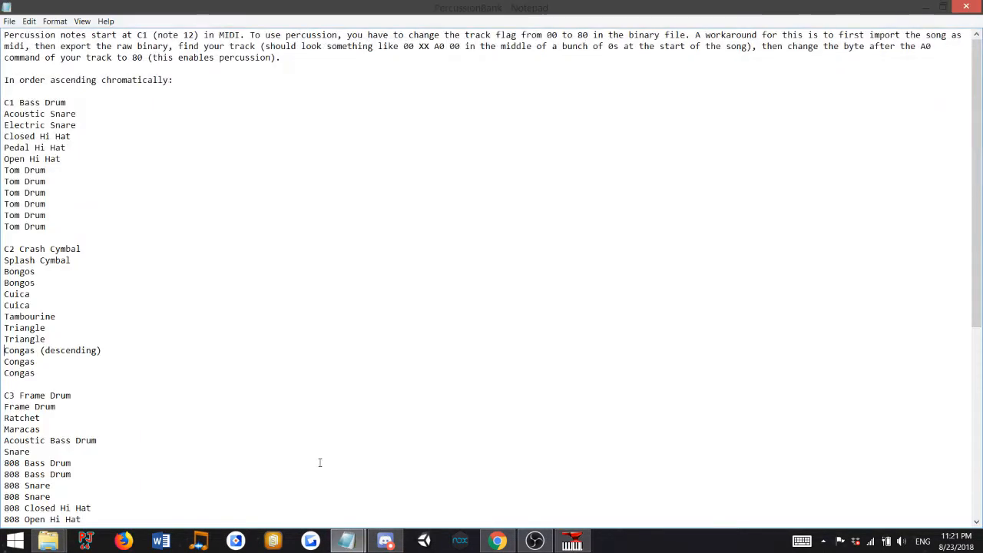
scroll(224, 352, down, 3)
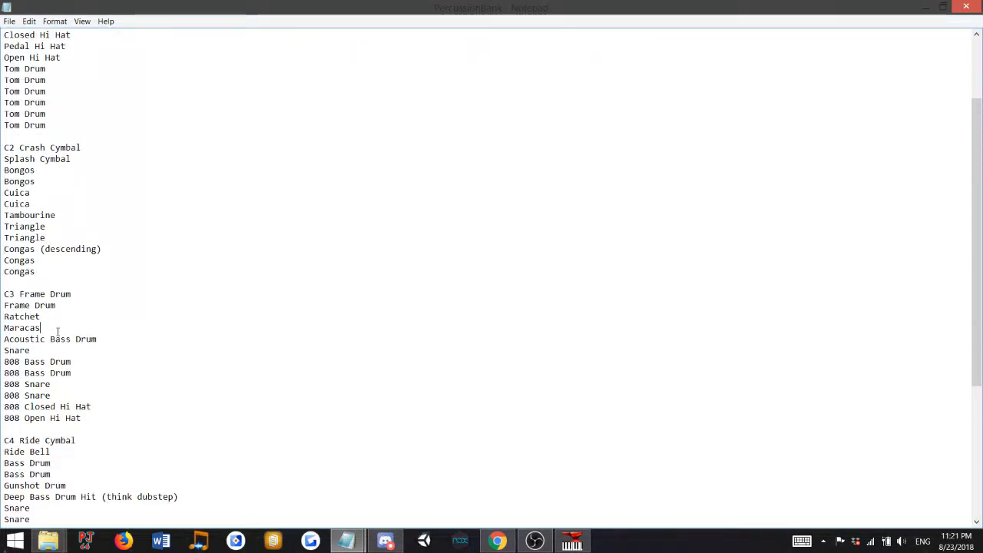
scroll(57, 331, down, 5)
click(45, 366)
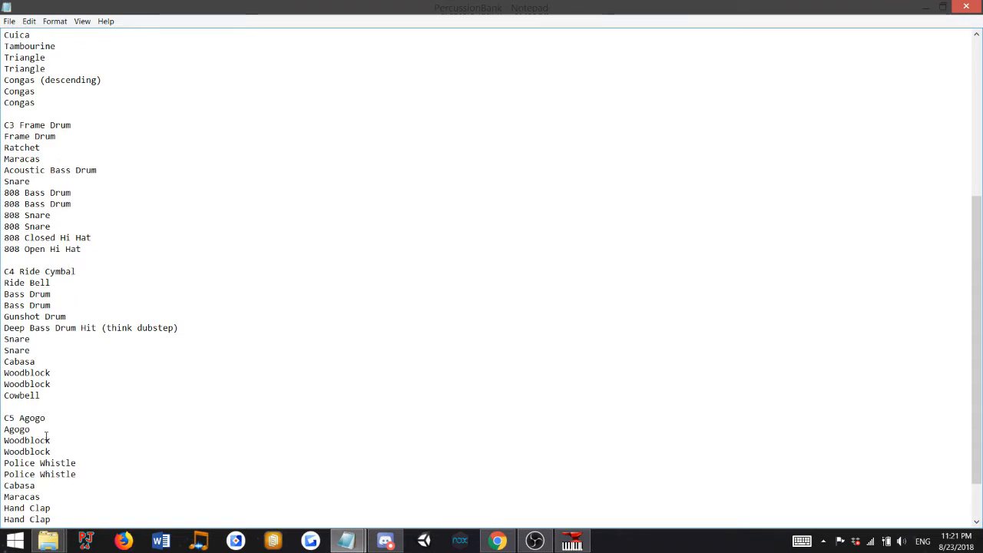
key(Up)
Return to Anvil Studio and open the all-instances note change for 70: Cabasa in the Drum Set track.
click(572, 541)
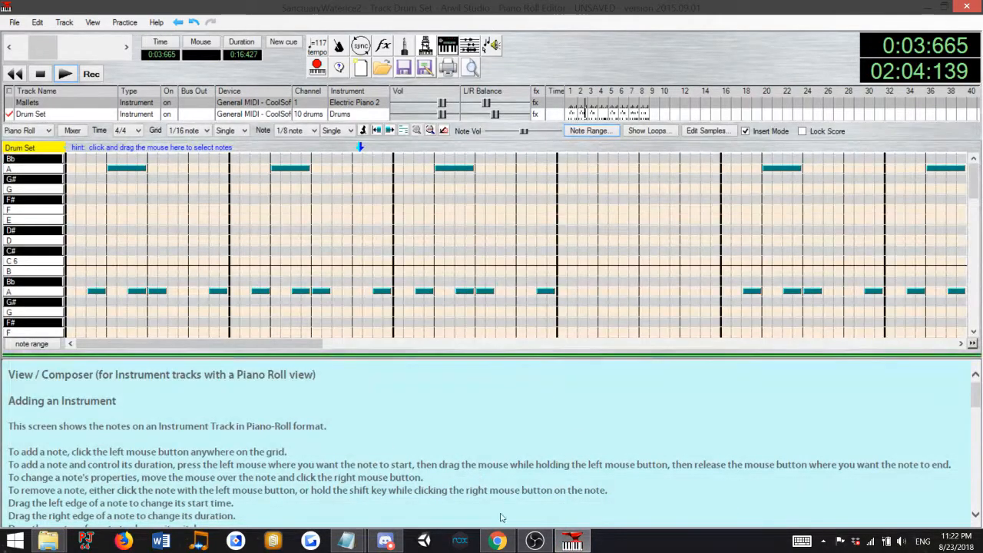
click(572, 540)
click(572, 541)
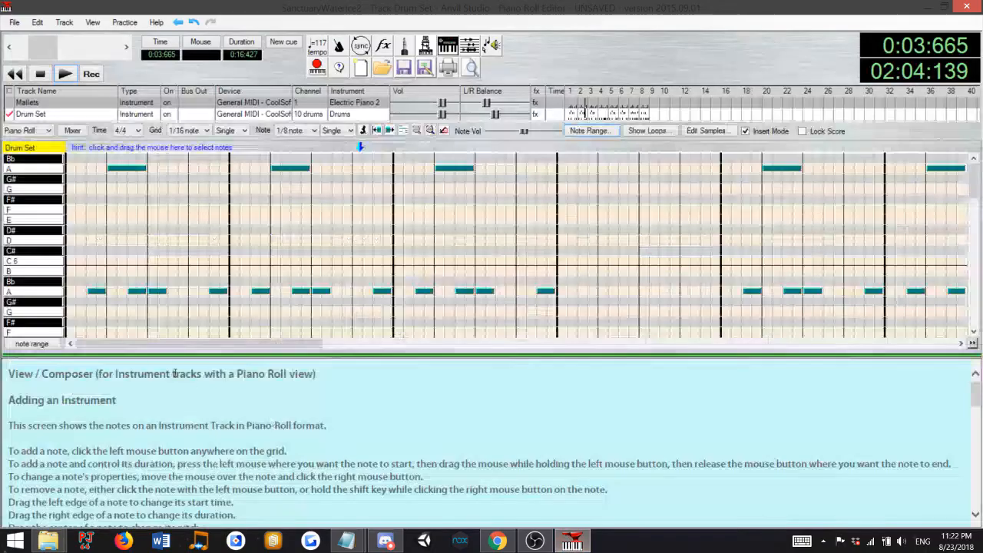
right_click(33, 292)
click(116, 298)
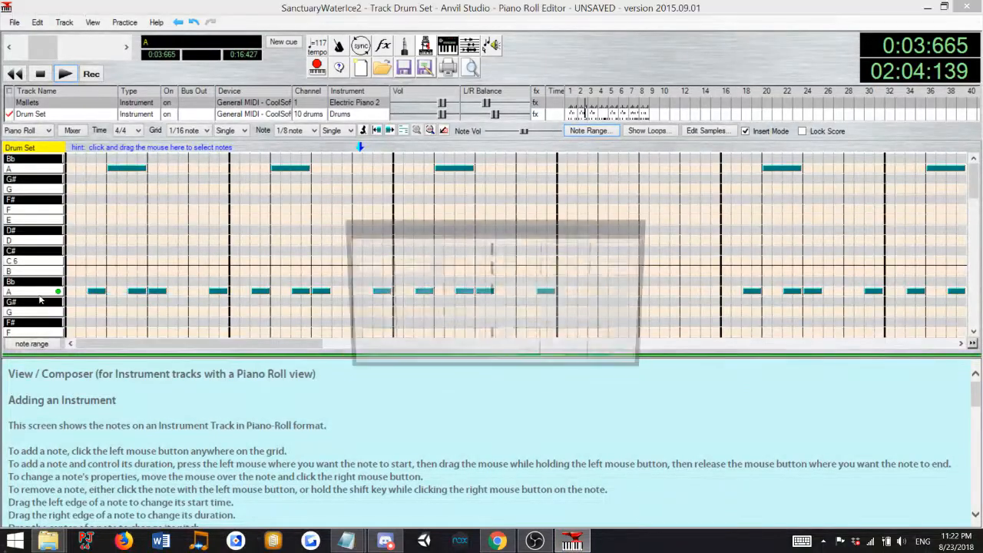
click(459, 272)
click(460, 275)
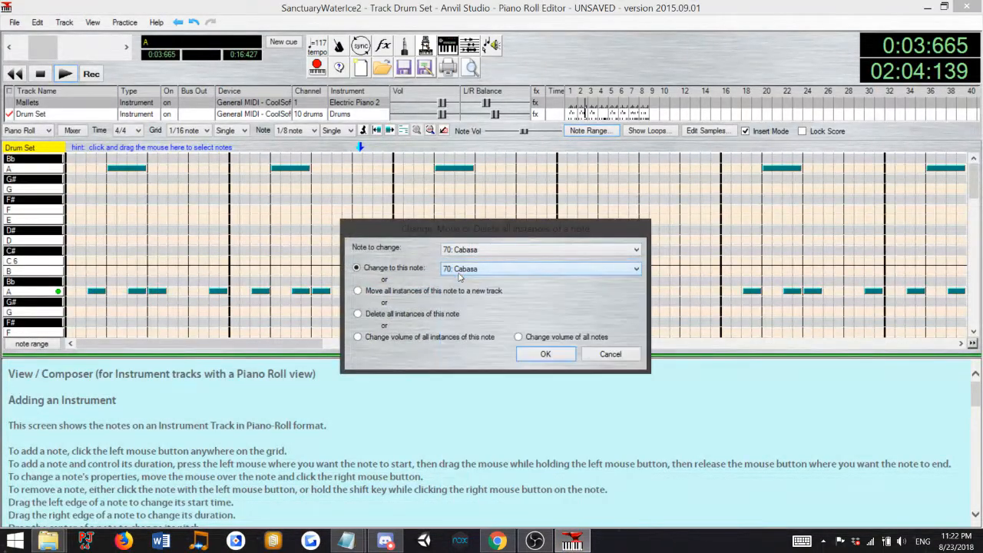
Count through the PercussionBank octave groups from C1 to work out the note number for Cabasa in the C4 group.
click(347, 541)
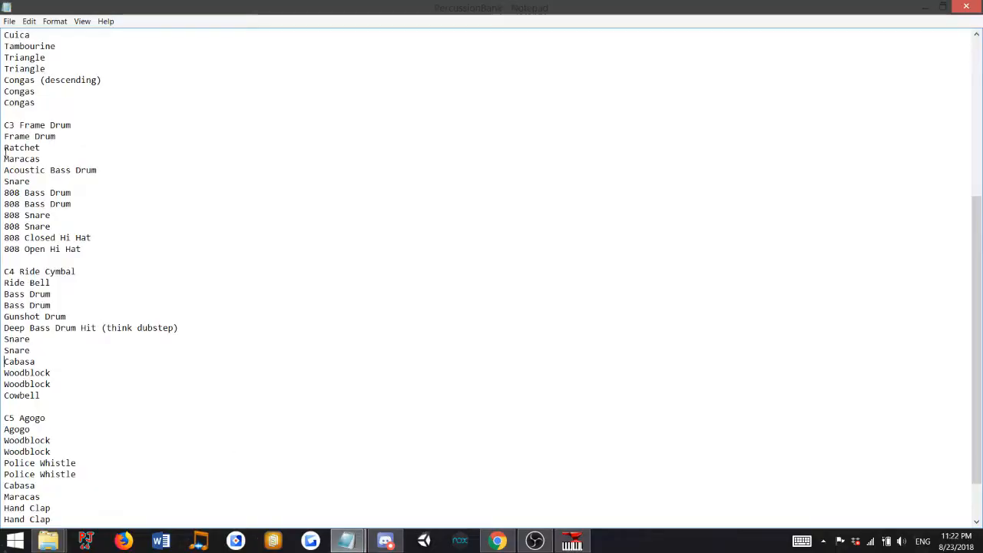
scroll(80, 142, up, 4)
scroll(81, 142, up, 4)
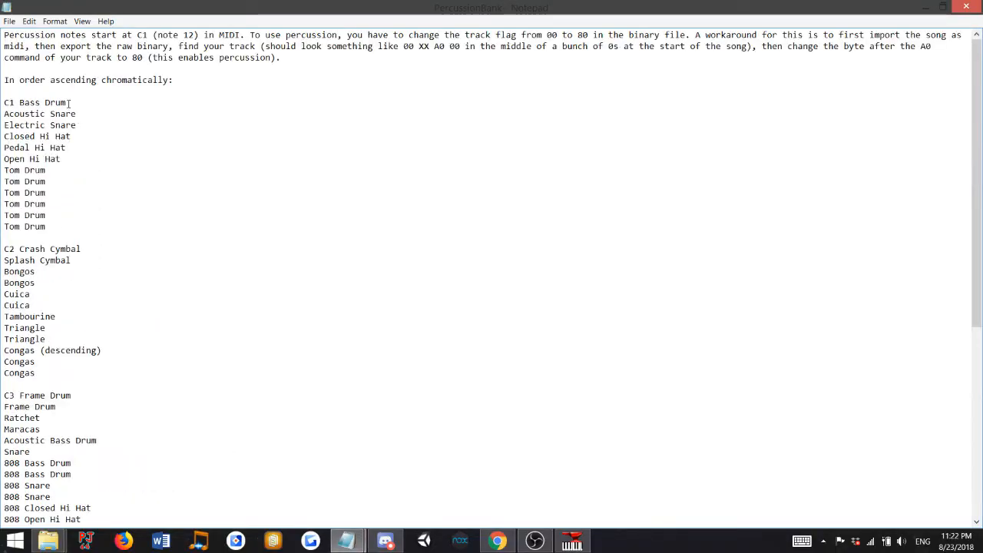
click(108, 247)
scroll(107, 283, down, 5)
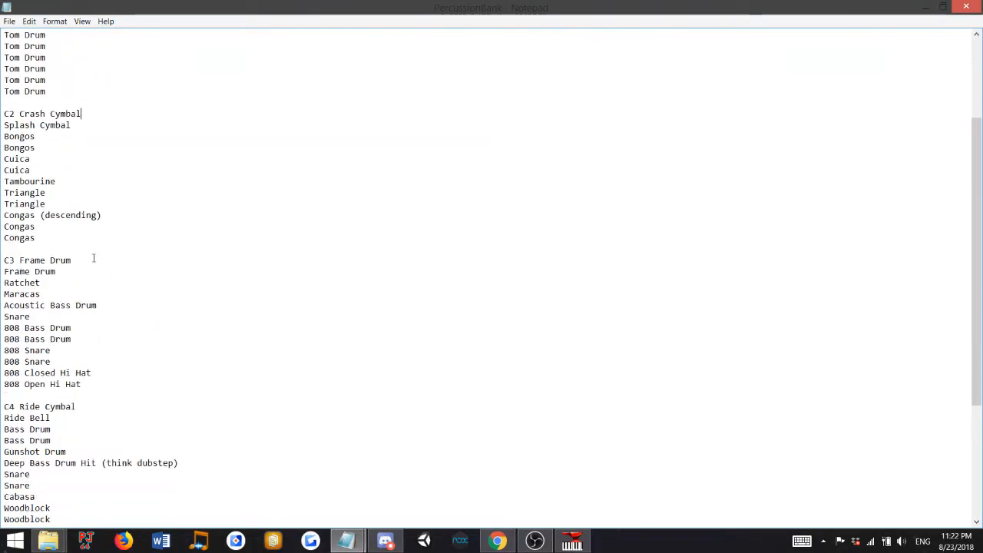
click(94, 258)
scroll(93, 259, down, 2)
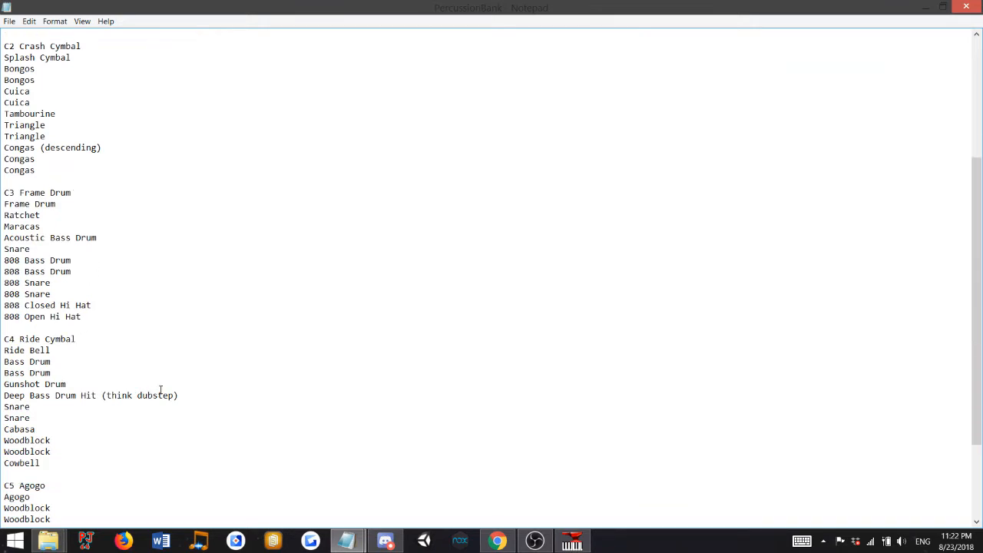
scroll(161, 390, down, 3)
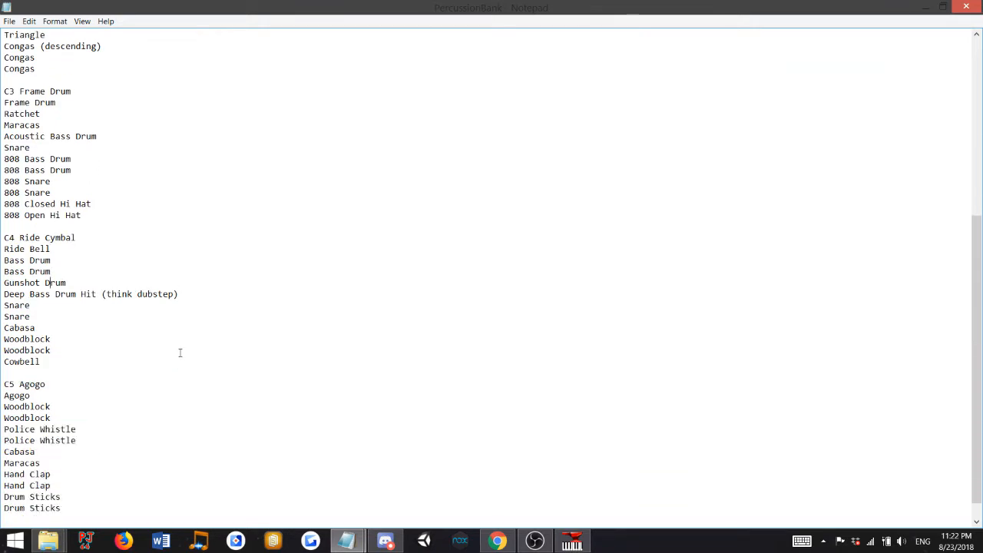
key(Down)
key(Down)
Back in Anvil Studio, change all instances of 70: Cabasa to the note matching Cabasa in the PercussionBank's C4 group.
click(571, 541)
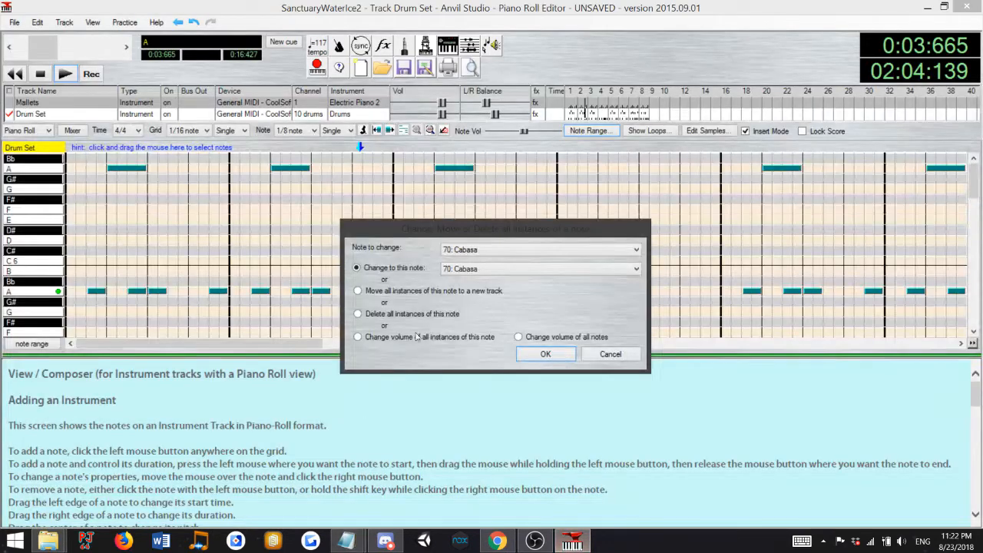
click(517, 270)
scroll(511, 322, up, 5)
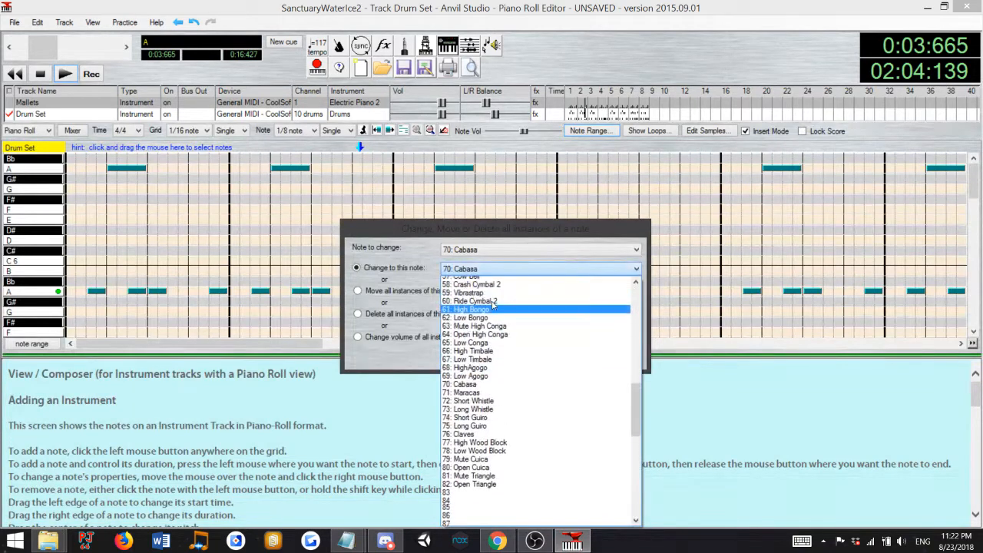
click(507, 325)
click(540, 354)
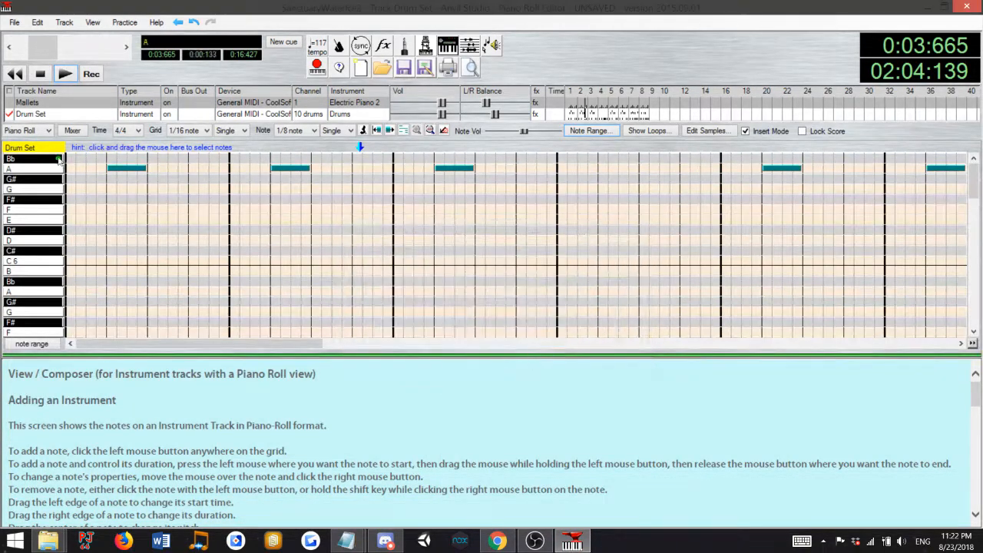
Reopen the PercussionBank notes and count through the C2 group to work out the note number for the Triangle.
mouse_move(346, 541)
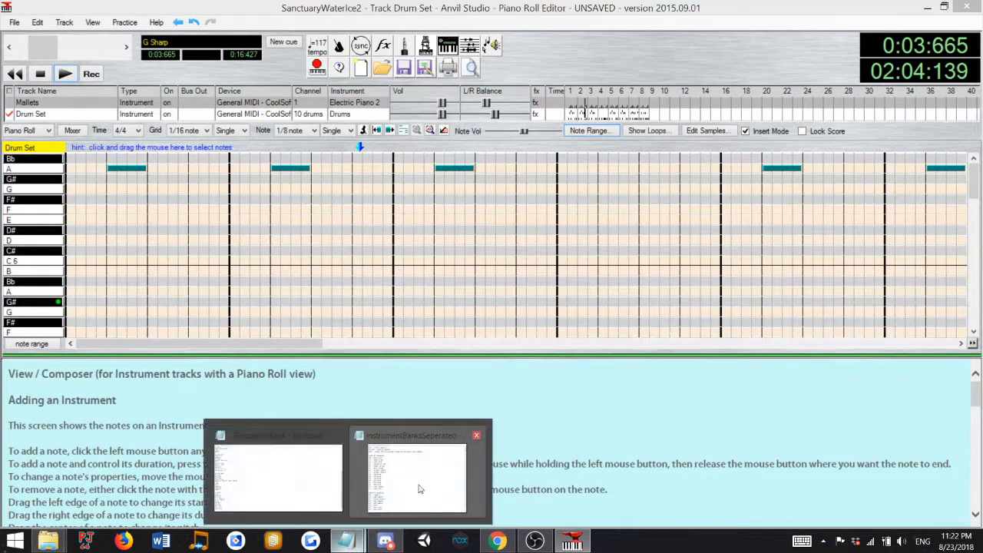
click(322, 461)
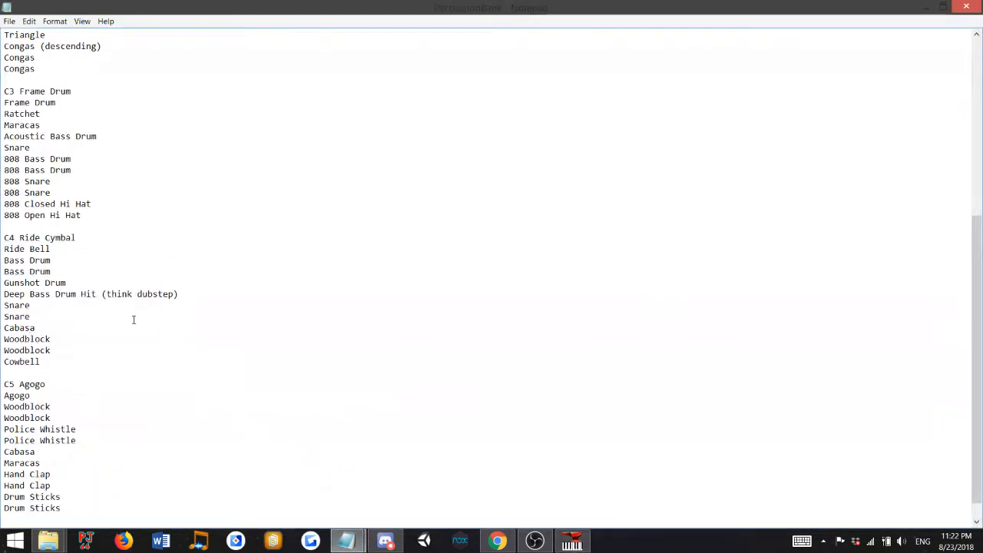
scroll(96, 340, down, 1)
scroll(94, 339, up, 6)
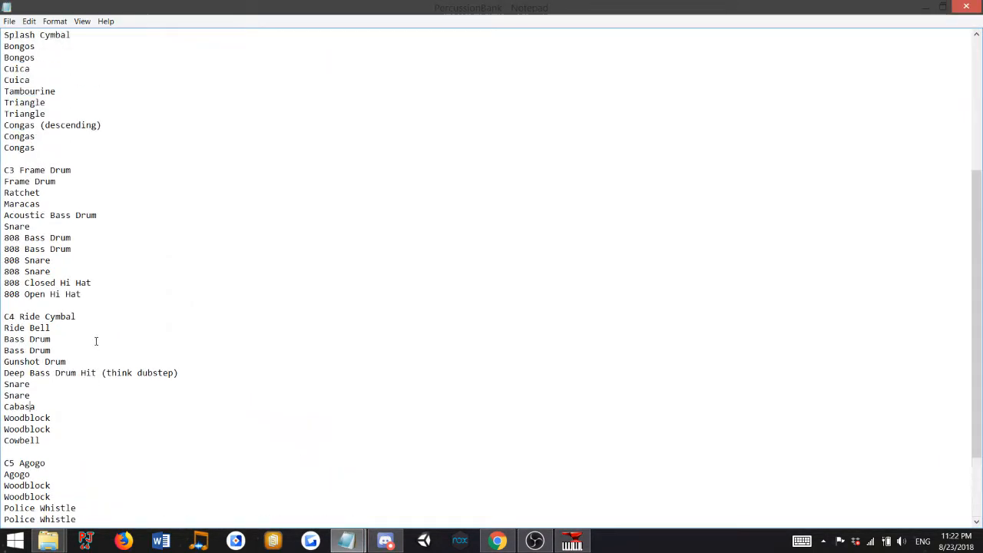
scroll(94, 339, up, 1)
scroll(57, 189, up, 3)
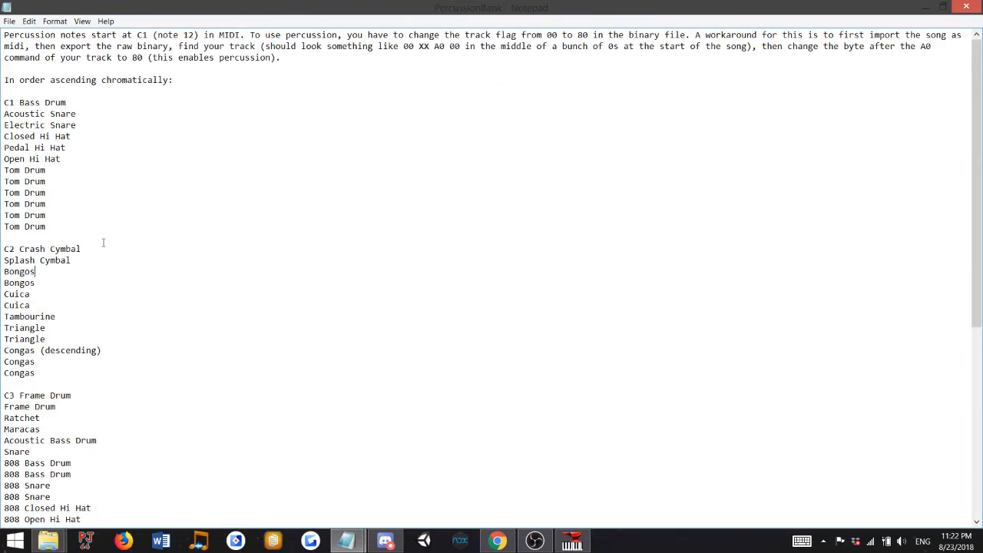
key(Down)
In Anvil Studio, change all instances of 82: Open Triangle in the Drum Set track to note 33 and save the song.
click(568, 540)
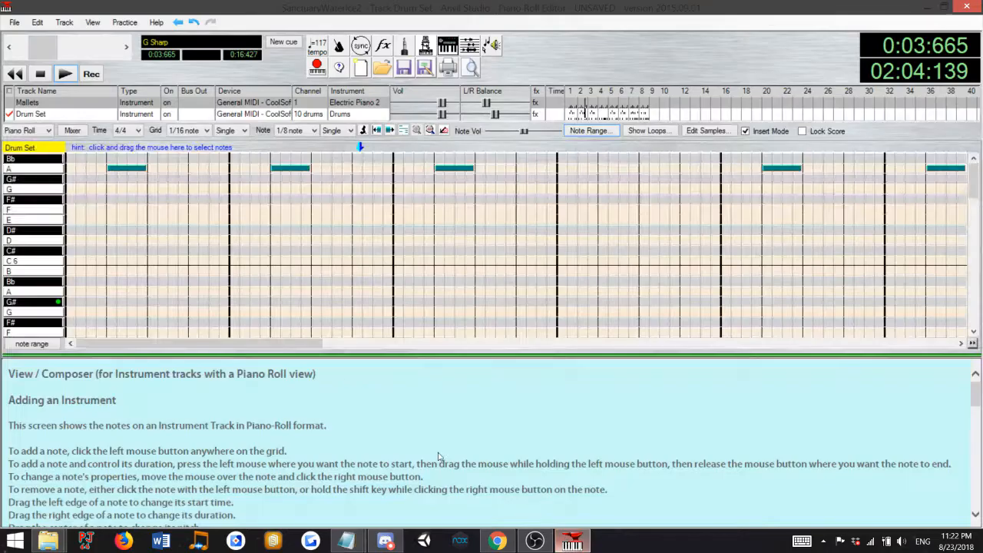
right_click(50, 175)
click(77, 177)
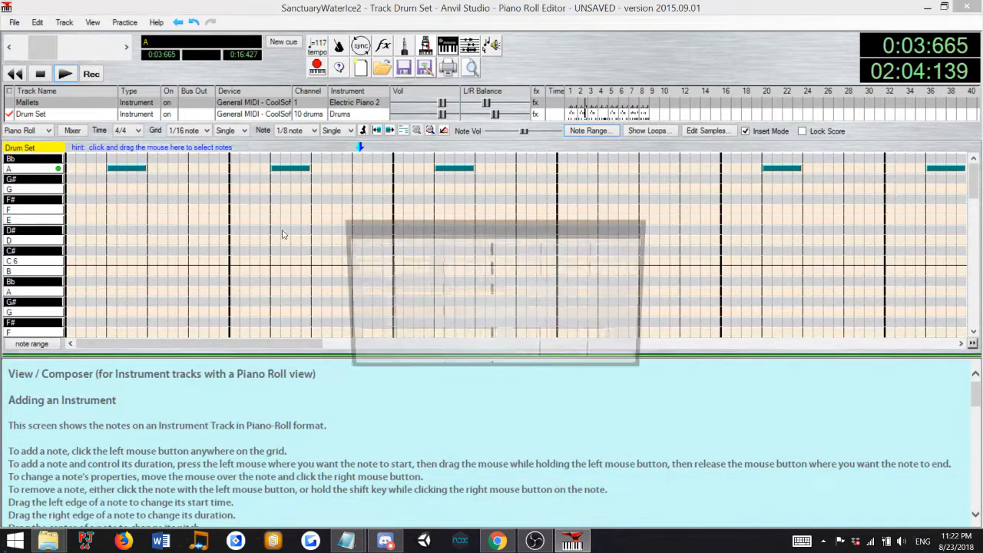
click(517, 269)
scroll(507, 303, up, 15)
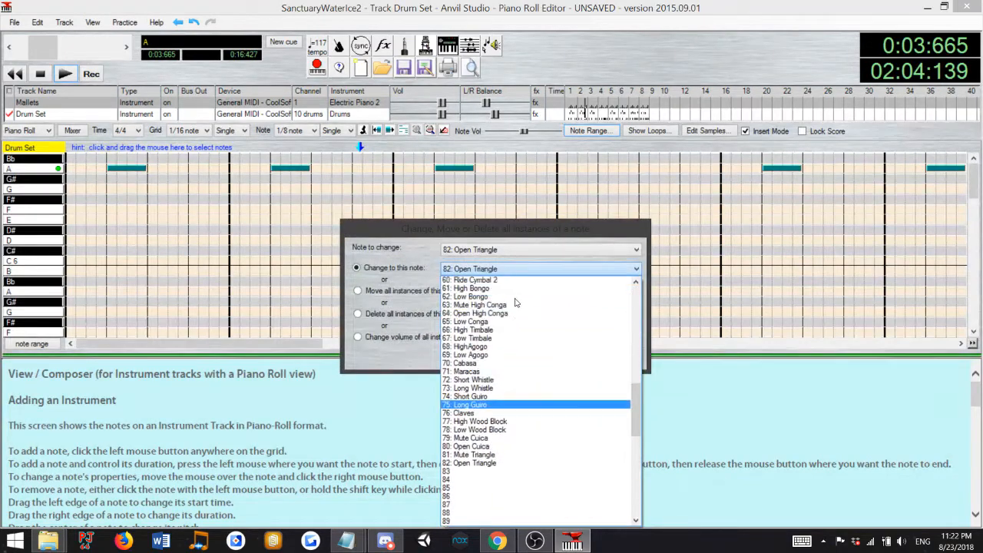
scroll(497, 313, up, 5)
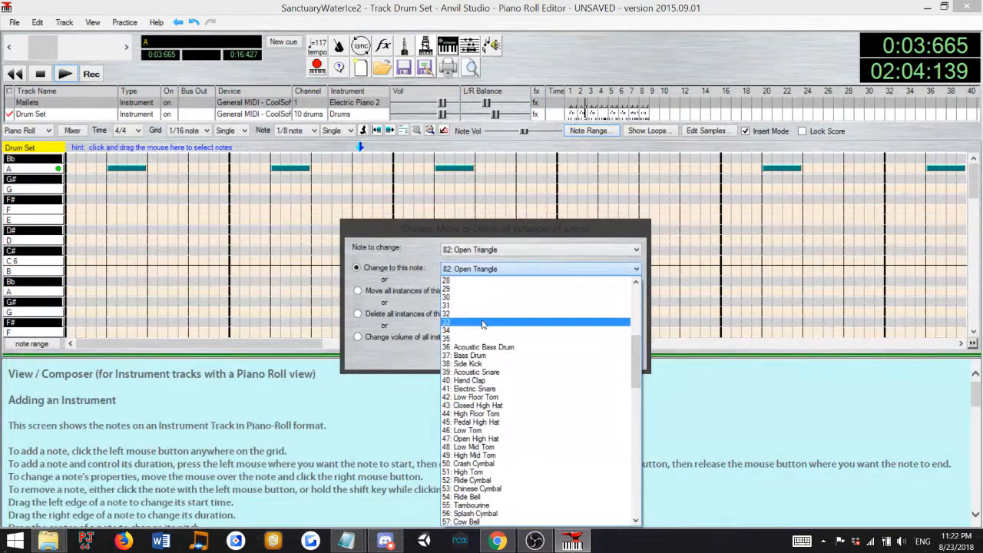
click(485, 322)
click(537, 352)
scroll(504, 292, down, 6)
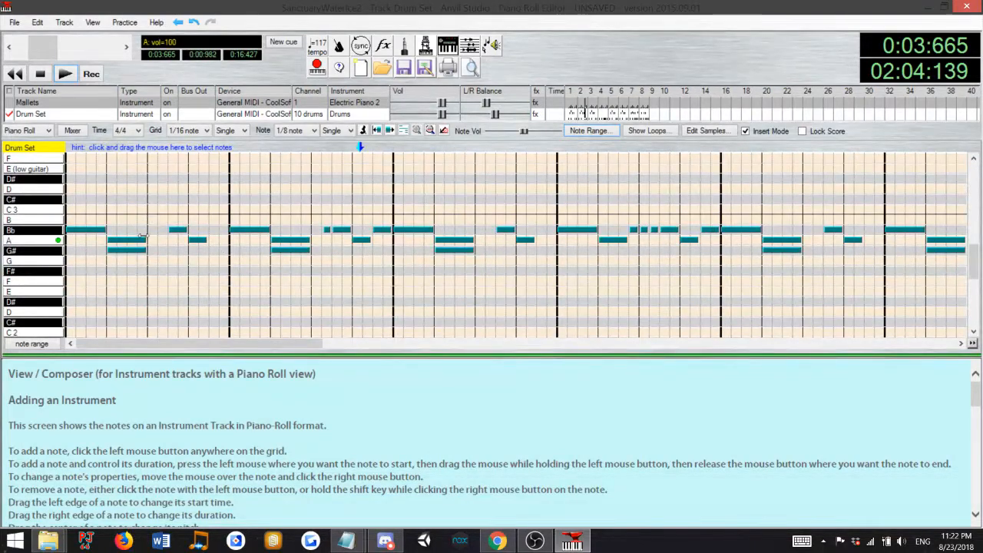
click(13, 22)
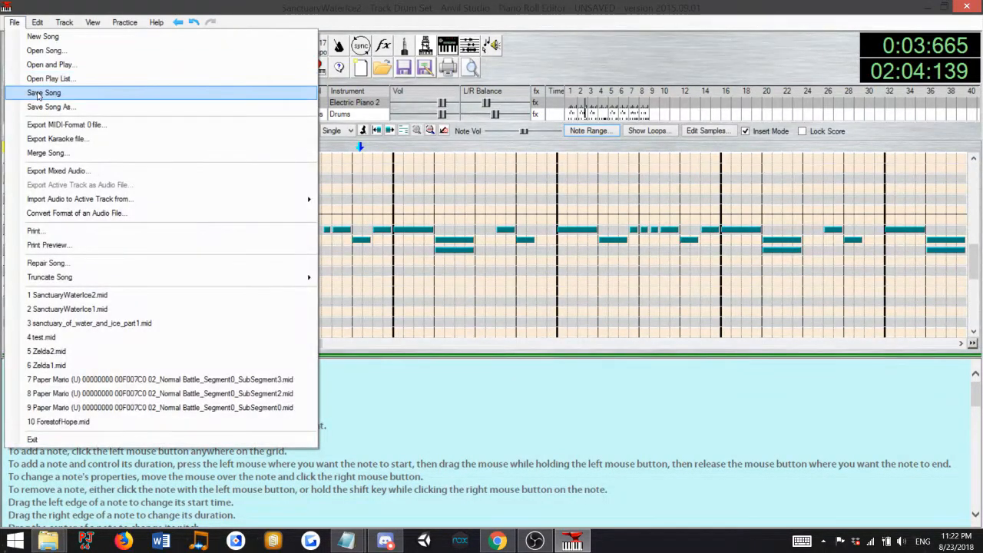
click(39, 93)
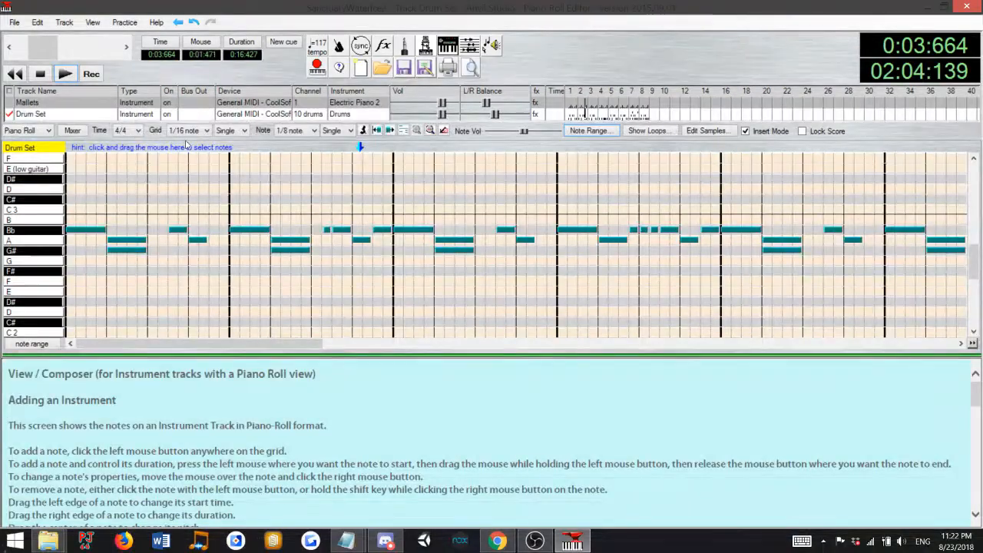
Set the Drum Set track's MIDI channel to 2 and save the song.
click(314, 115)
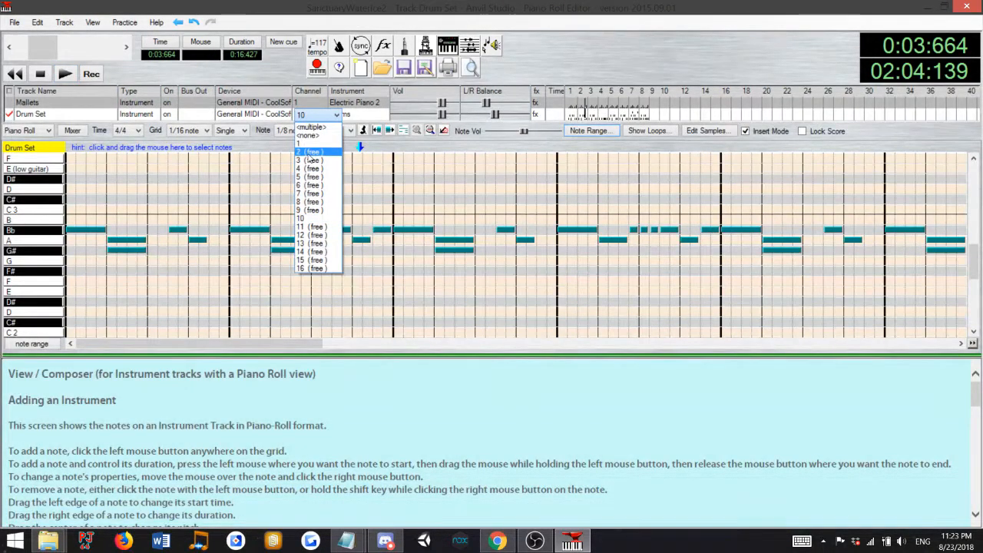
click(311, 159)
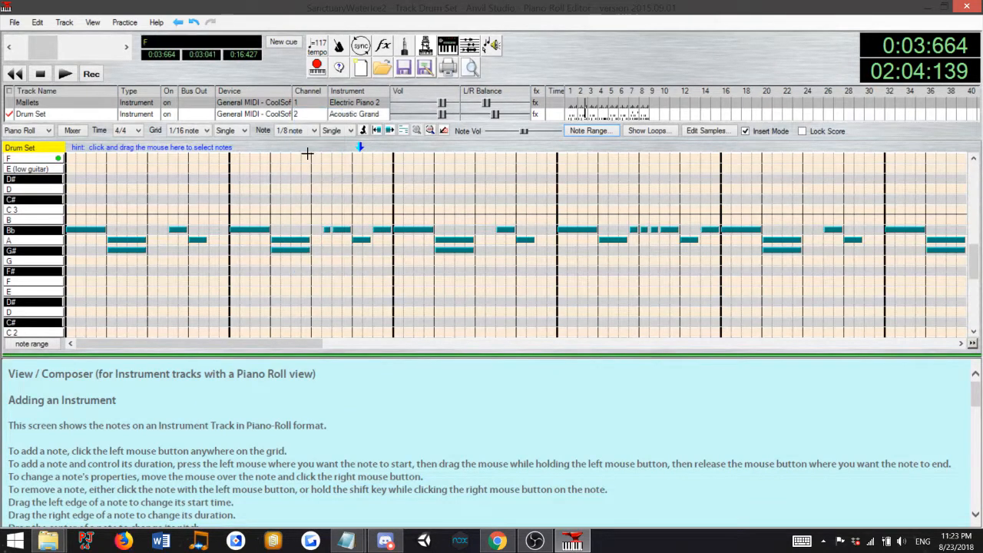
click(14, 23)
click(45, 92)
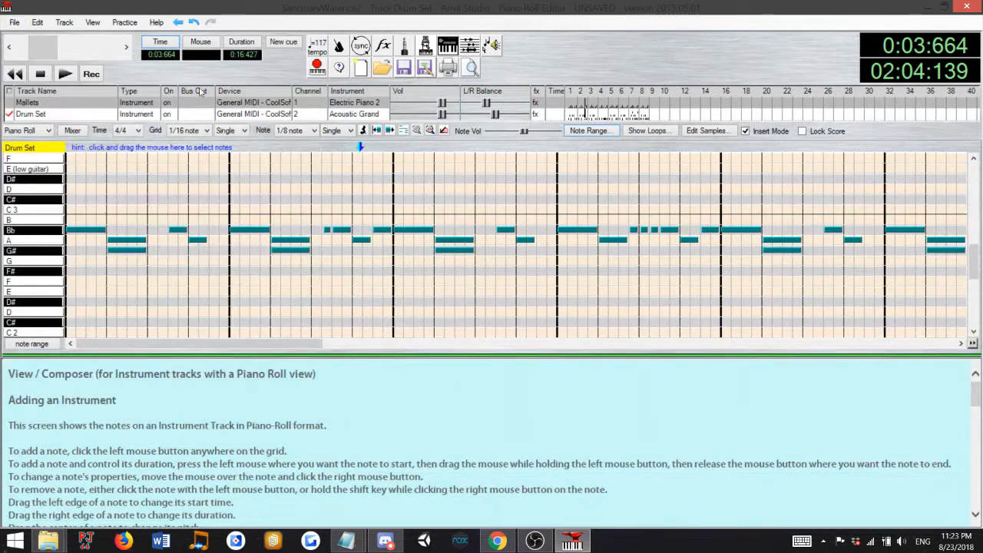
Close Anvil Studio, reopen it with SanctuaryWaterIce1 from the Desktop folder, and play the song.
click(967, 7)
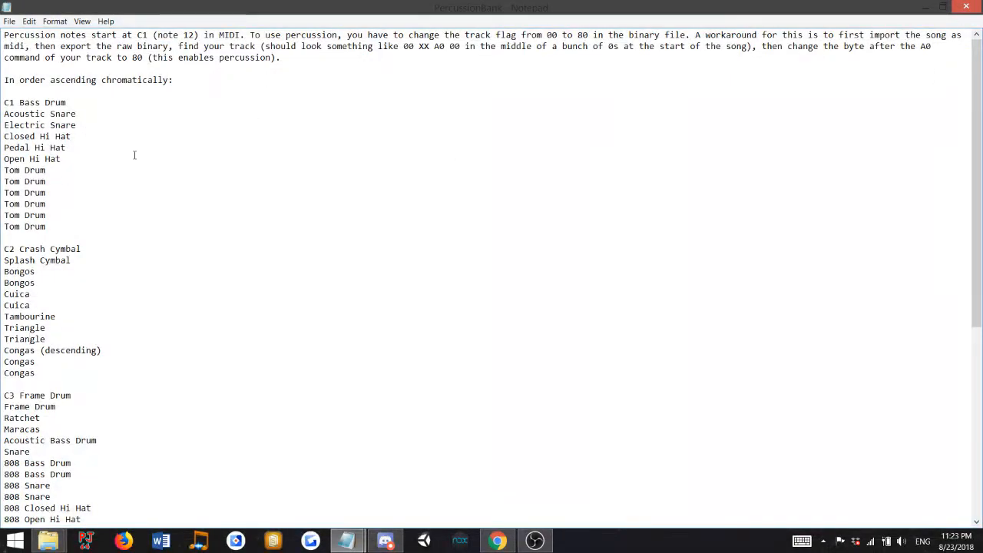
click(921, 7)
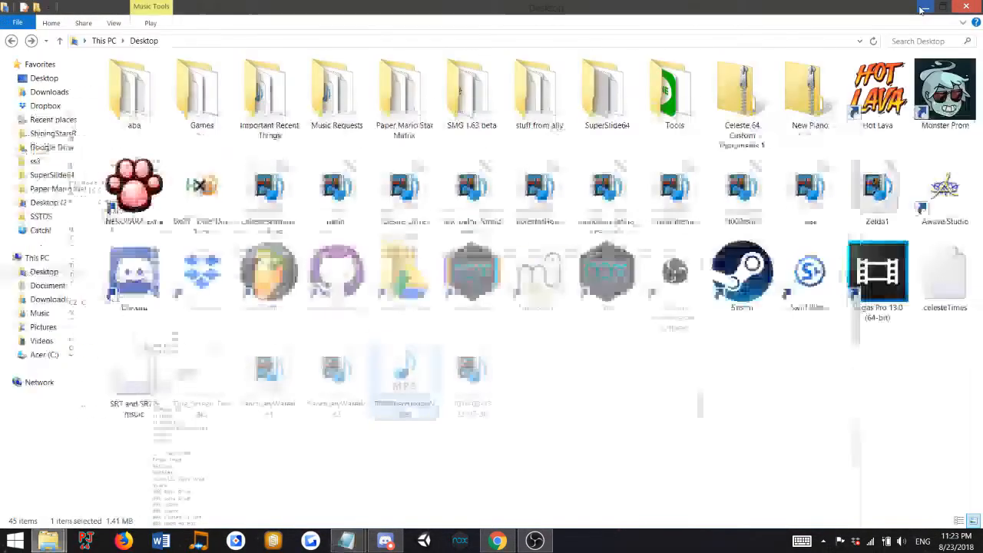
click(259, 386)
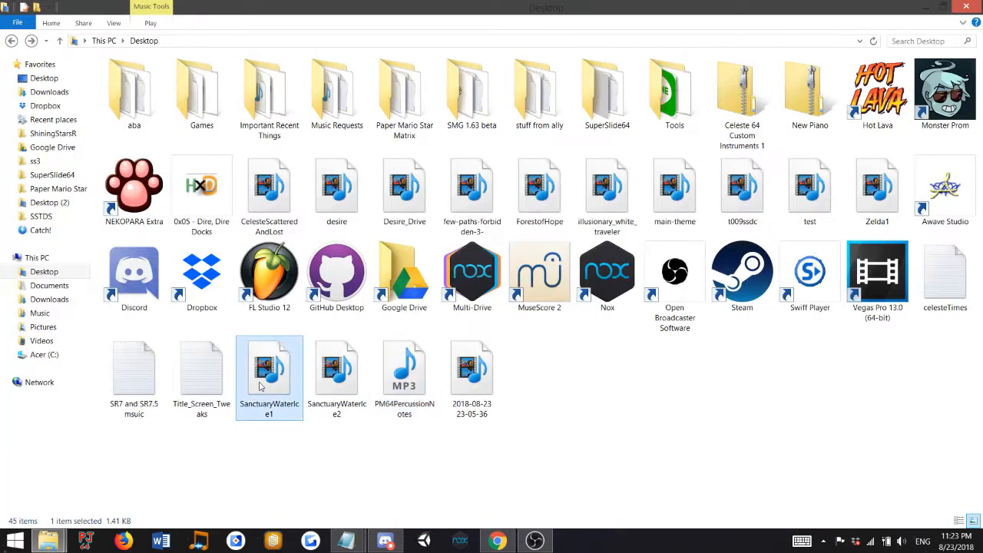
right_click(260, 386)
mouse_move(384, 234)
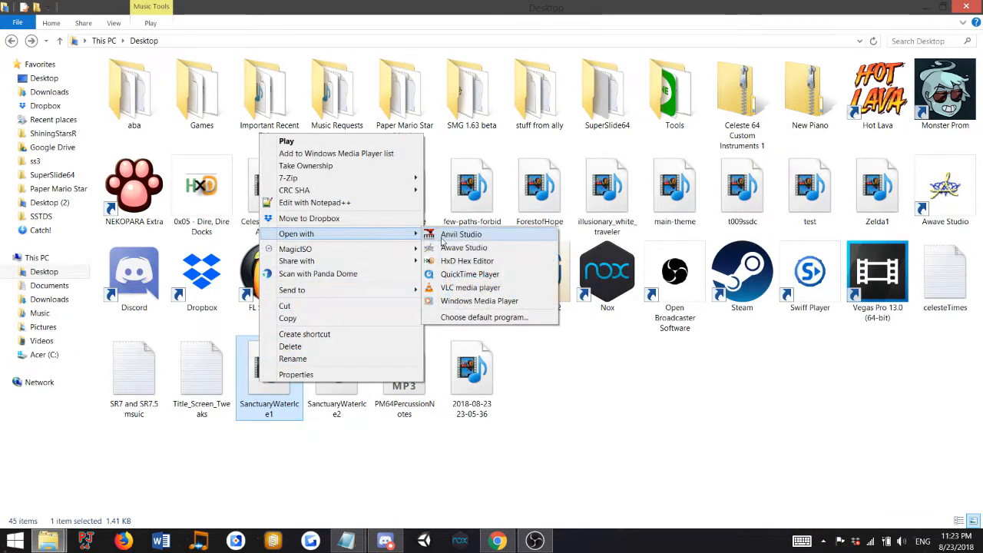
click(444, 239)
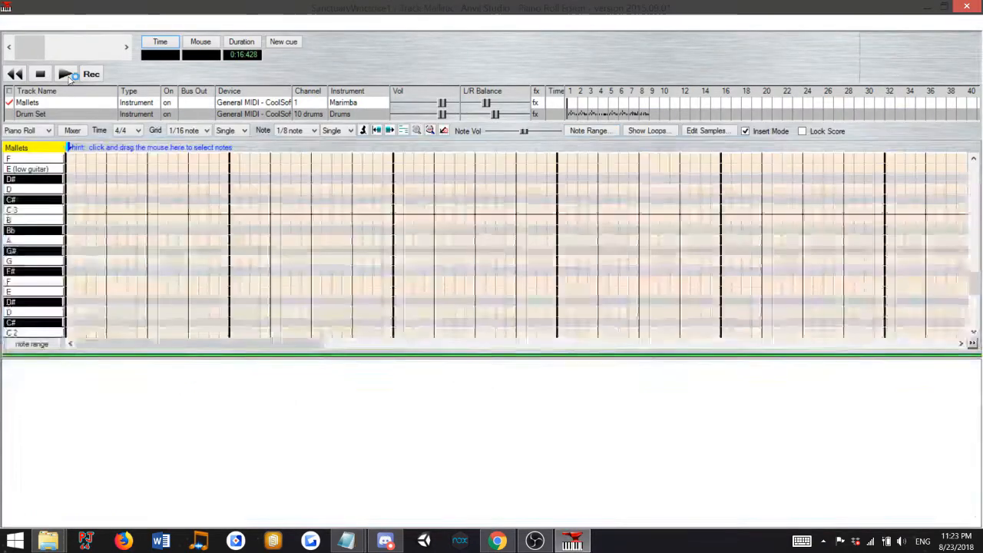
click(65, 74)
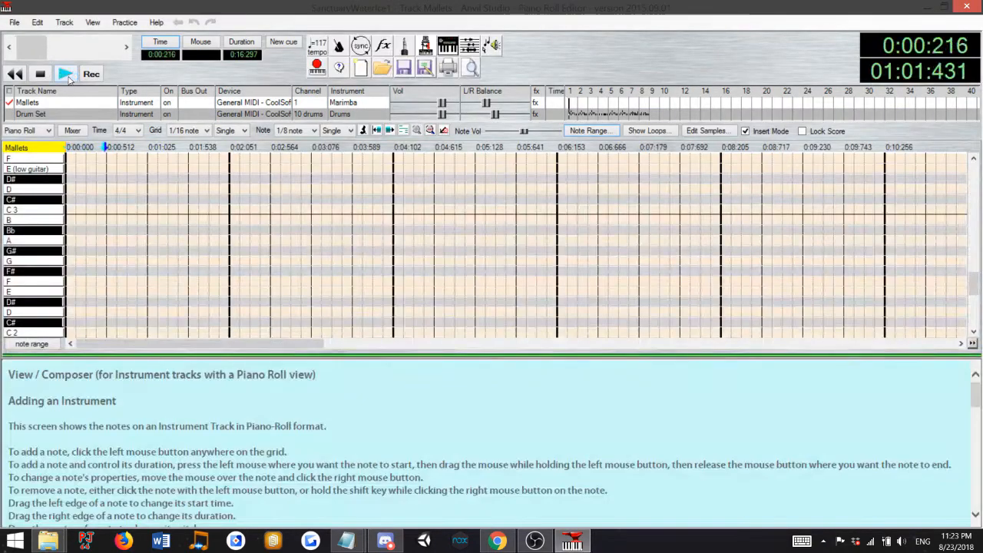
Set the Drum Set track's MIDI channel to 2 and save the SanctuaryWaterIce1 song.
click(314, 114)
click(317, 154)
click(14, 23)
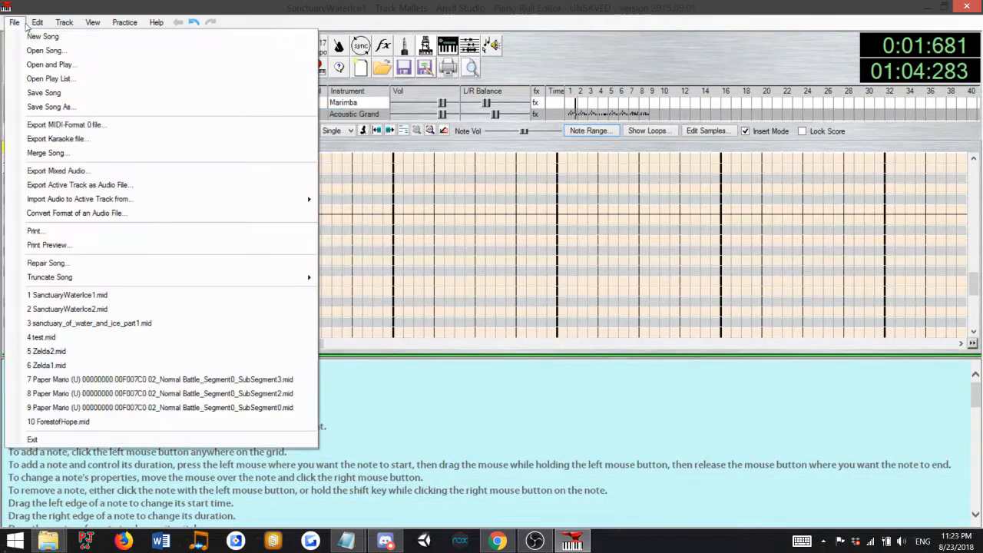
click(31, 96)
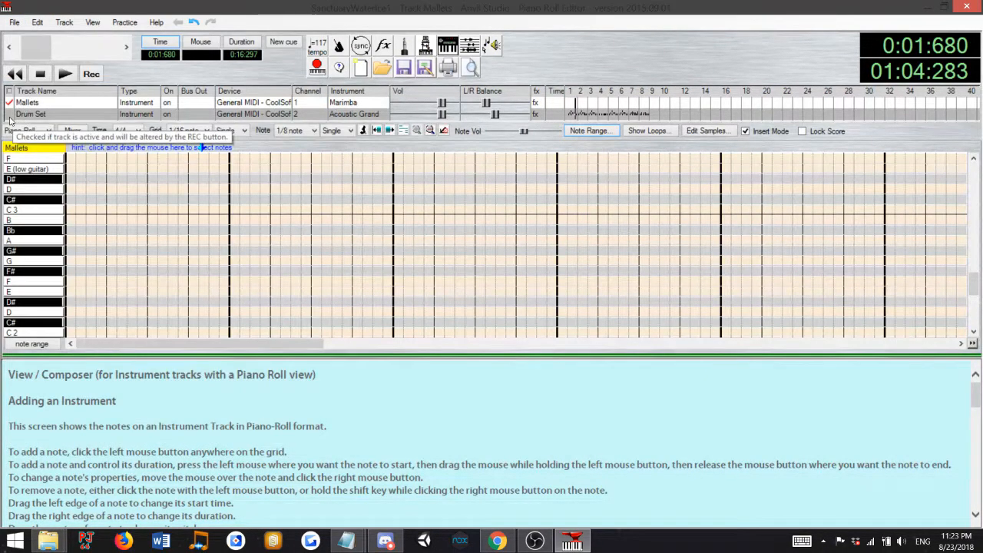
Make the Drum Set track active and change all instances of 82: Open Triangle to note 33.
click(29, 113)
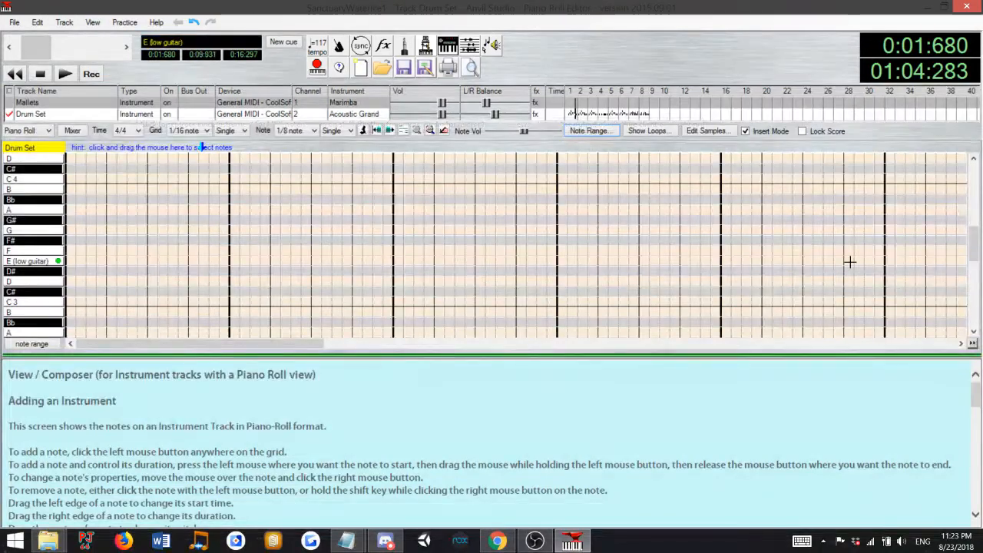
drag(973, 252, 972, 188)
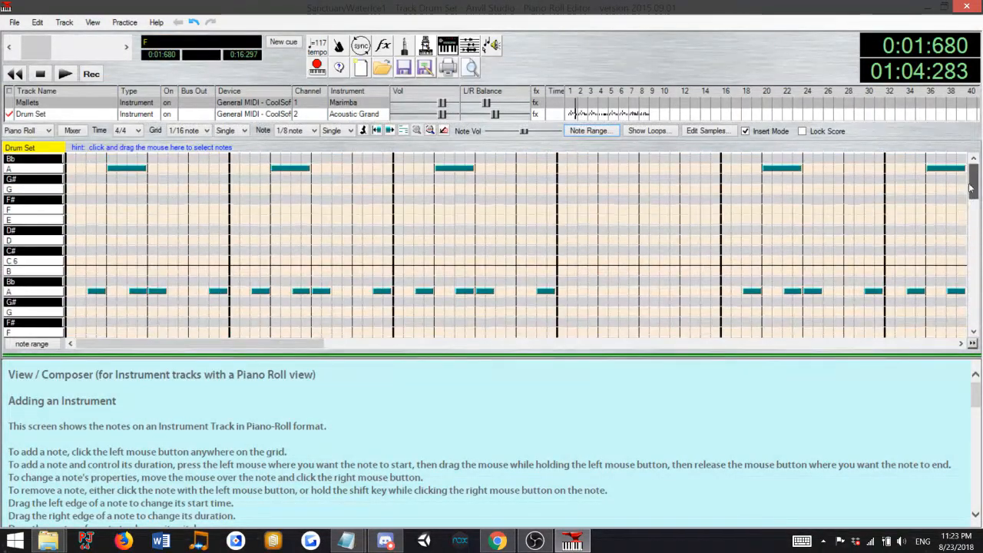
right_click(142, 168)
click(192, 172)
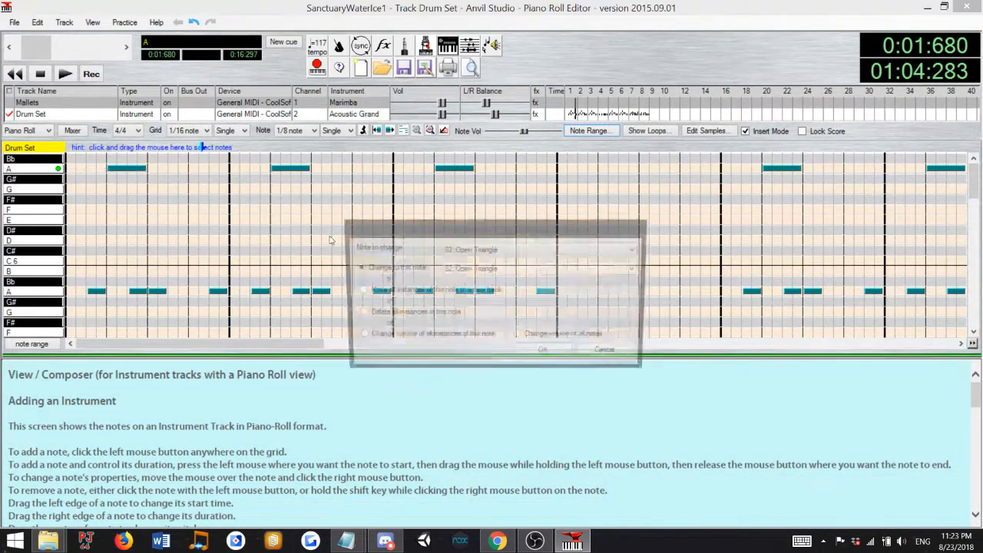
click(464, 265)
scroll(490, 292, up, 15)
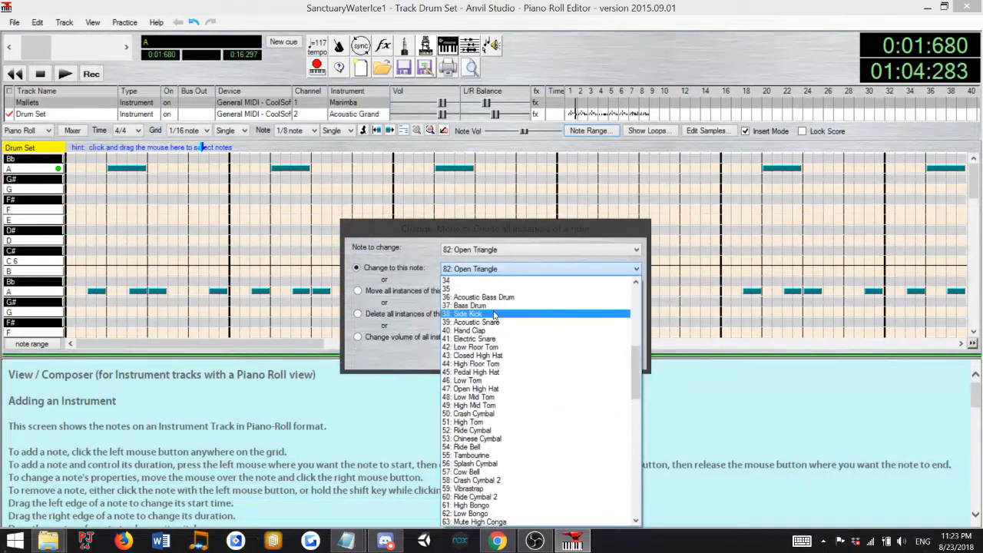
scroll(490, 291, up, 1)
click(484, 283)
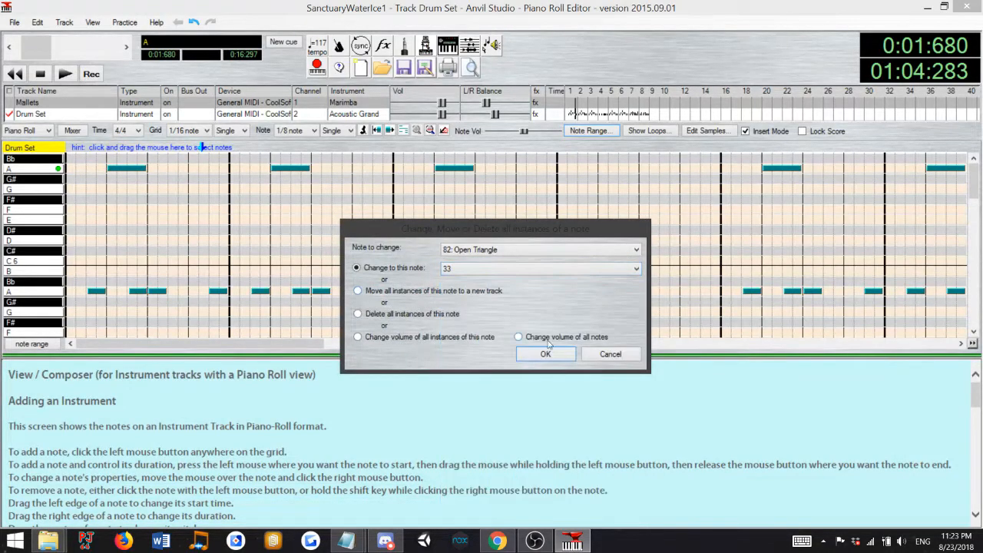
click(544, 352)
Change all instances of 70: Cabasa in the Drum Set track to 57: Cow Bell.
right_click(22, 234)
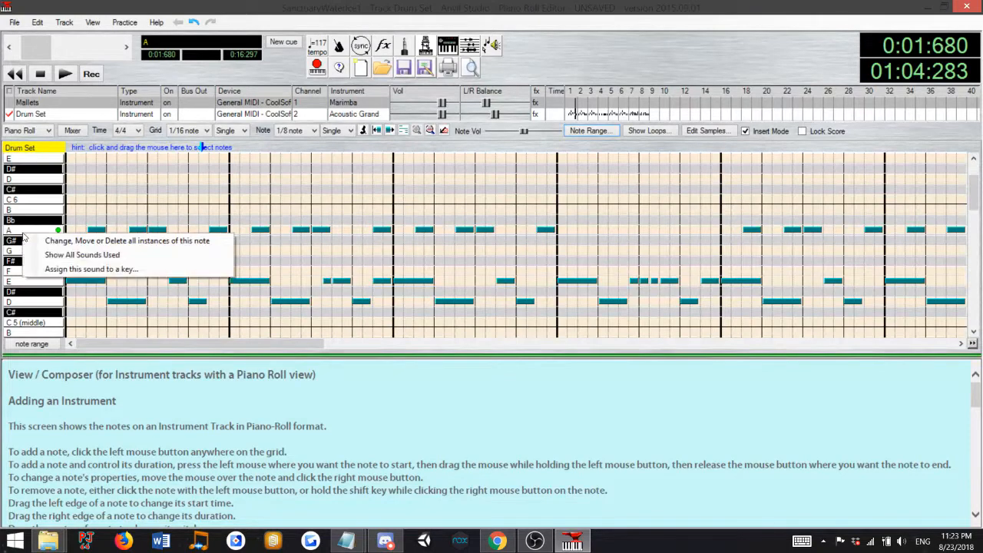
click(84, 240)
click(477, 269)
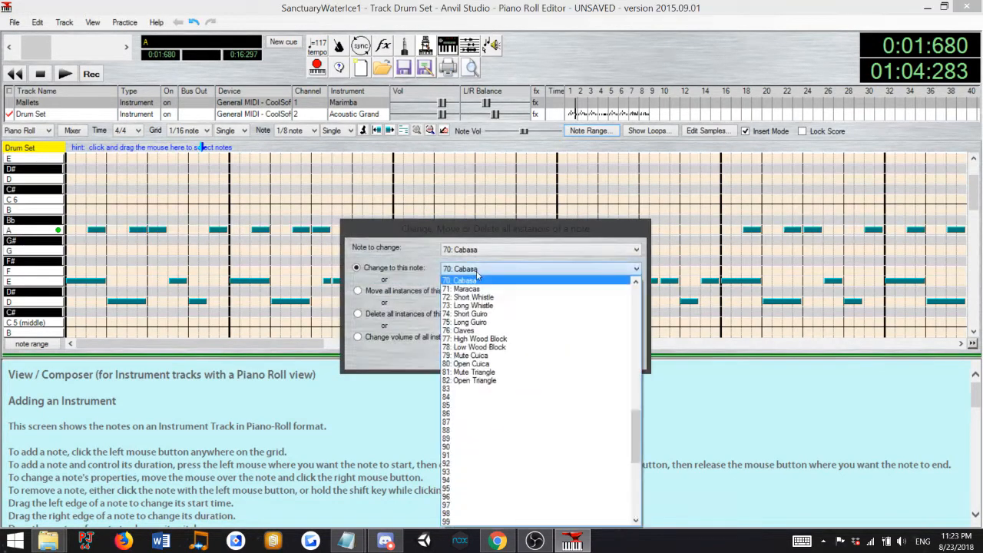
scroll(483, 315, up, 4)
scroll(485, 319, up, 2)
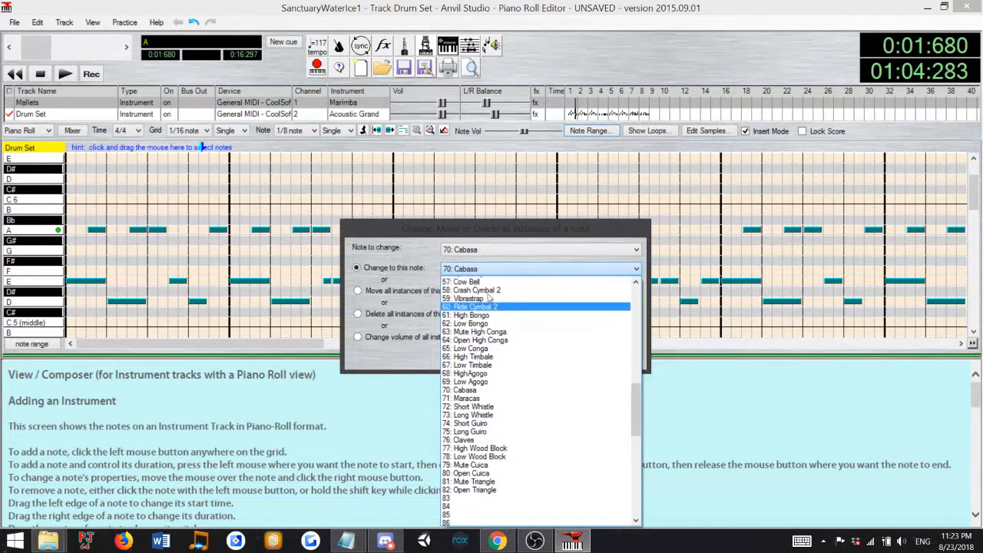
click(491, 314)
click(541, 354)
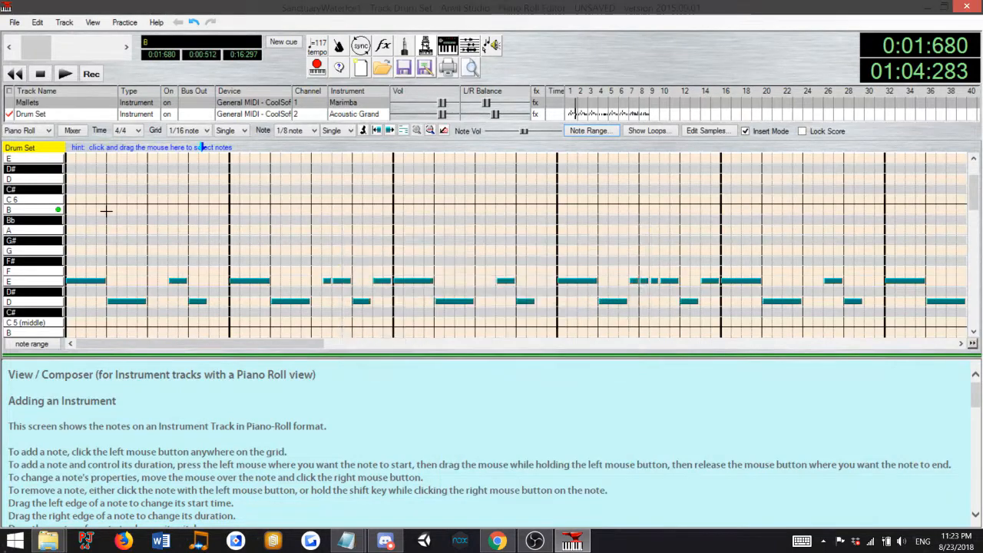
Open the option to change all instances of 63: Mute High Conga in the Drum Set track.
scroll(108, 231, down, 3)
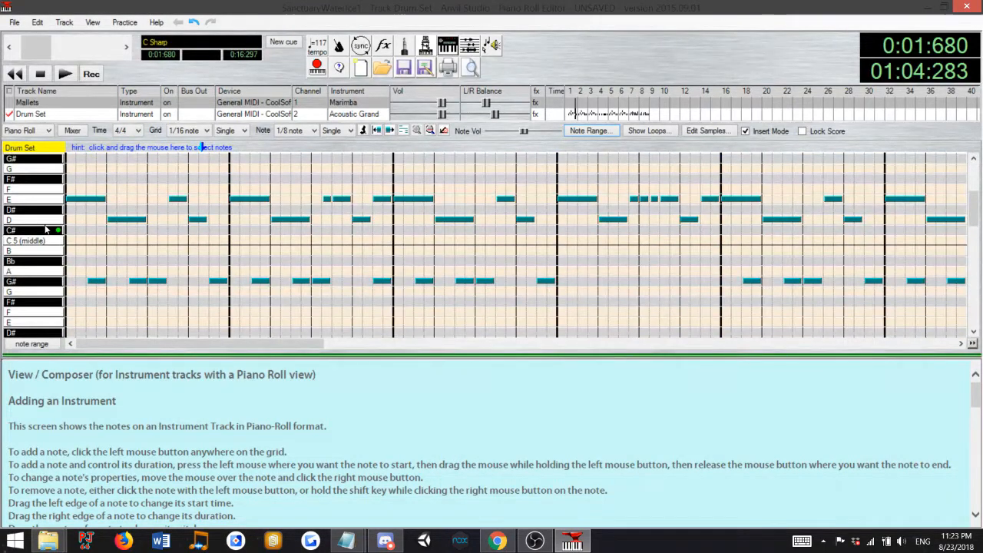
right_click(46, 226)
click(77, 232)
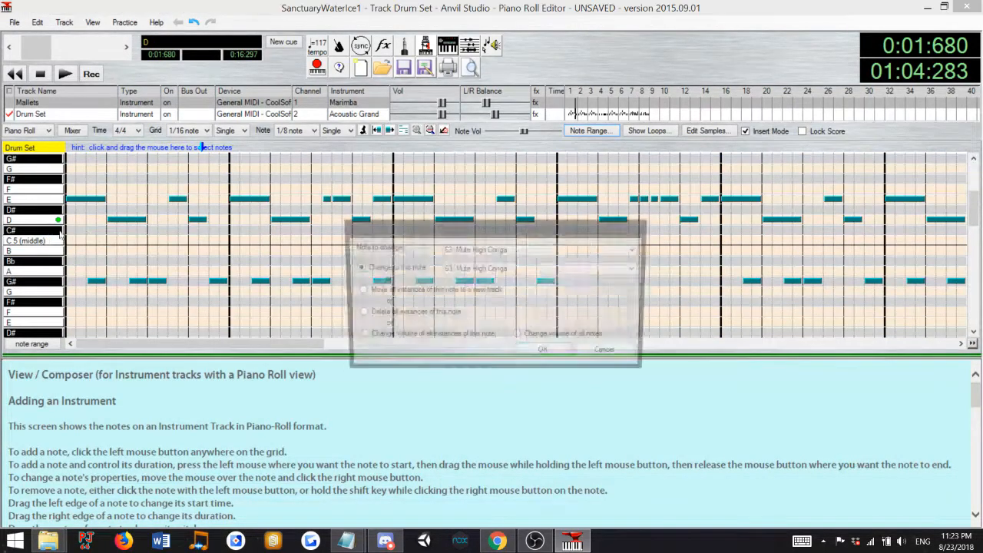
Change all instances of the 63: Mute High Conga note on the Drum Set track to note 34.
click(461, 269)
scroll(481, 355, down, 8)
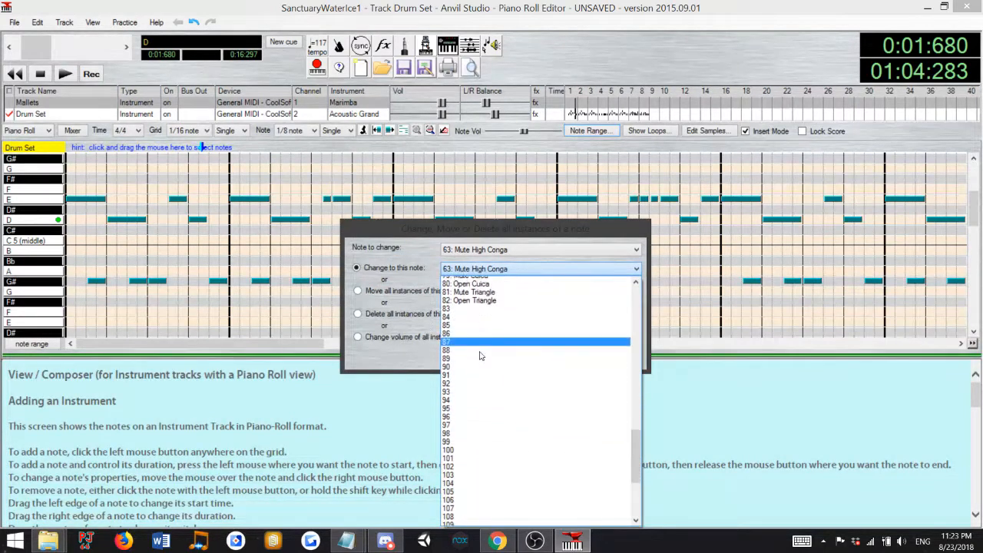
scroll(481, 356, up, 17)
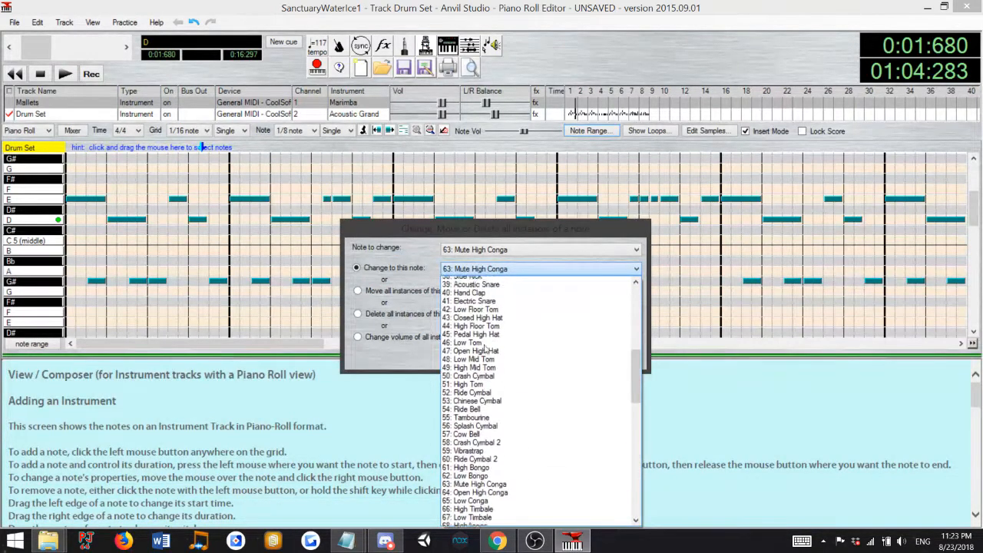
scroll(485, 348, up, 1)
click(468, 314)
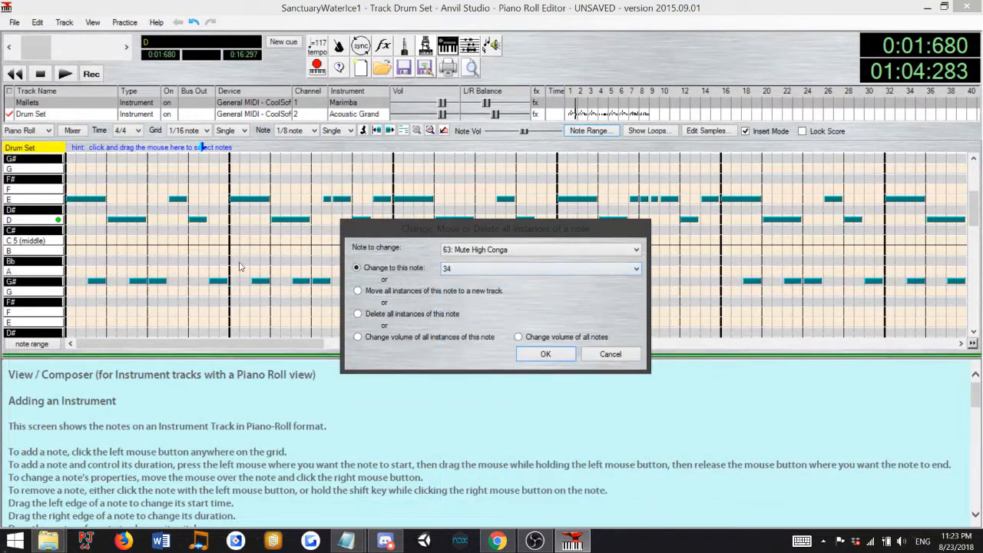
click(545, 353)
Change all instances of the 65: Low Conga note on the Drum Set track to note 35.
right_click(54, 199)
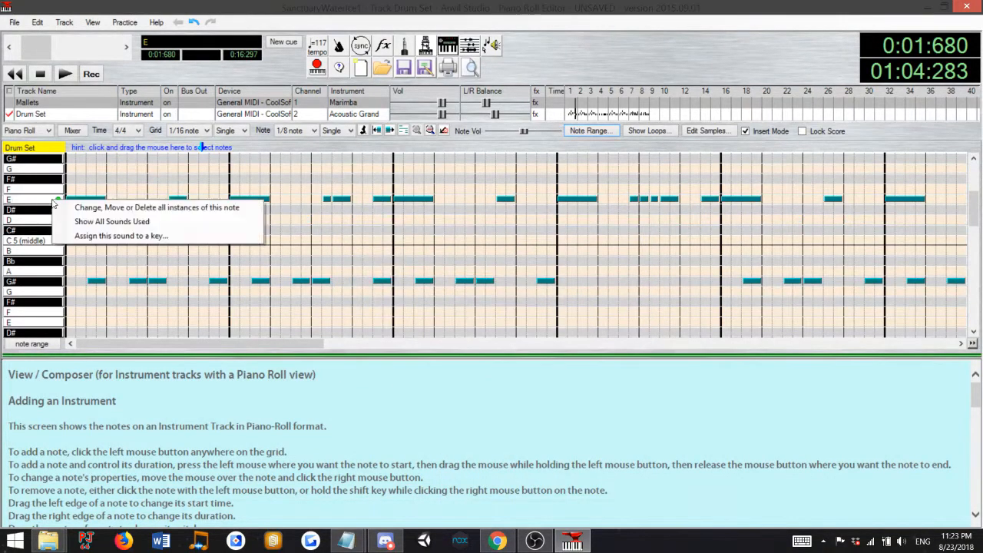
click(123, 207)
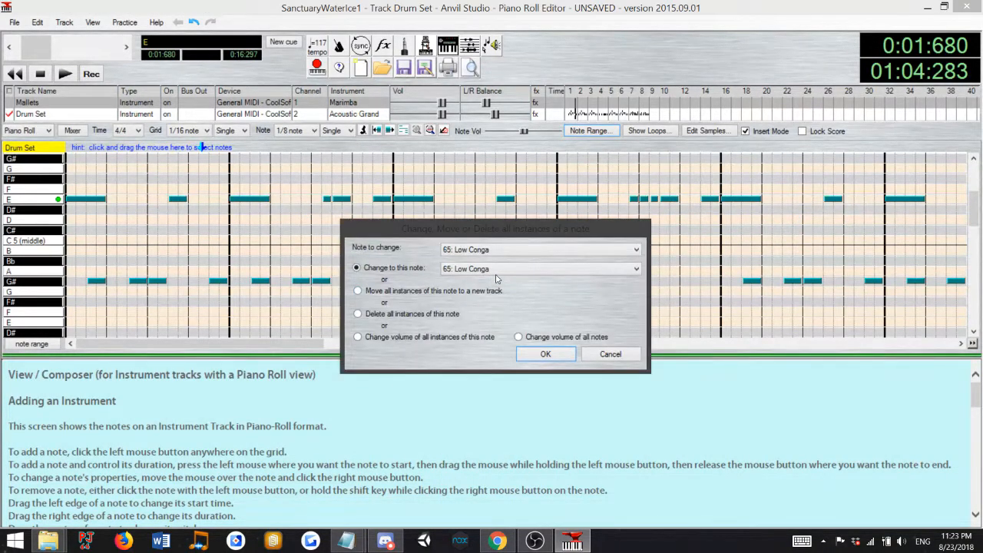
click(496, 270)
scroll(491, 360, up, 10)
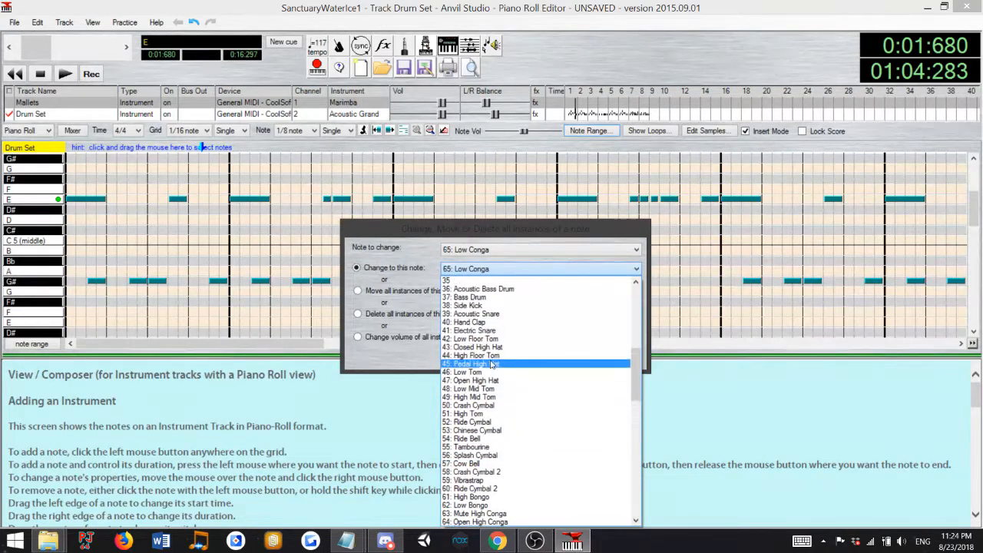
scroll(491, 364, up, 3)
click(495, 311)
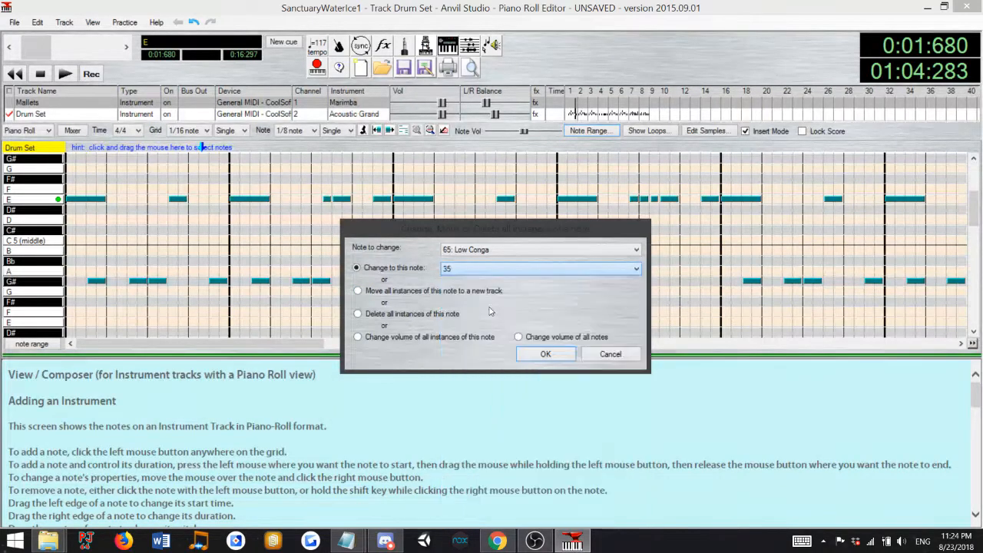
click(544, 354)
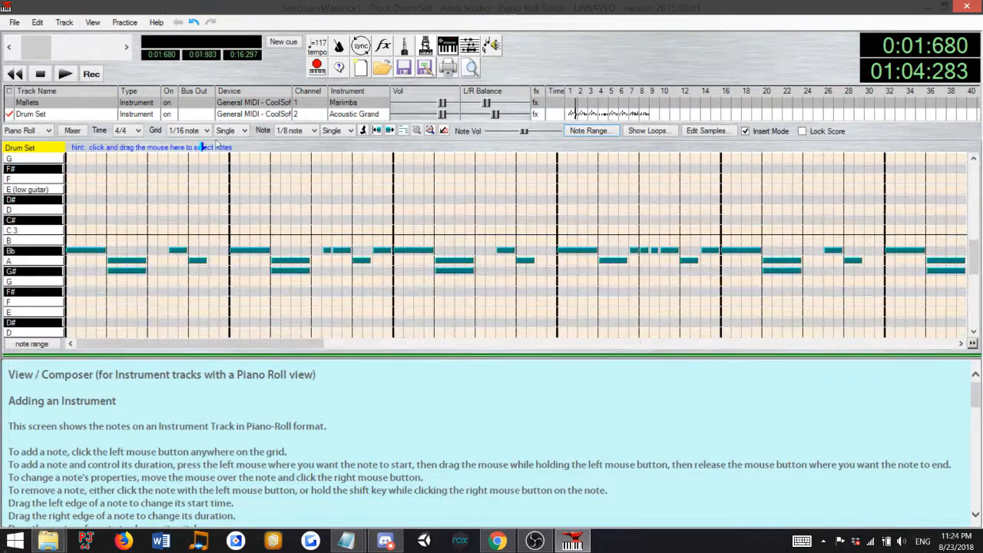
Save the SanctuaryWaterIce1 song and put the editor window out of the way.
click(15, 23)
click(30, 92)
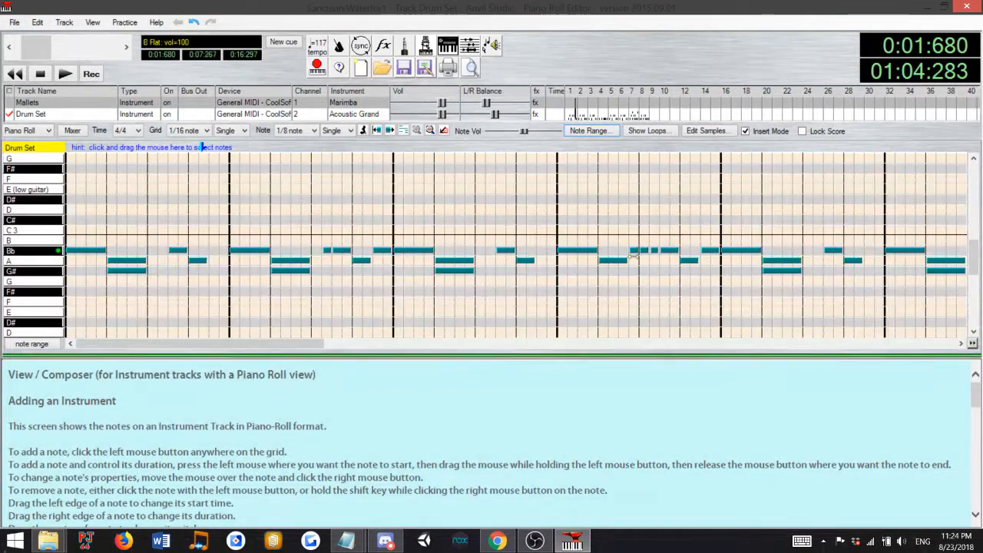
click(942, 7)
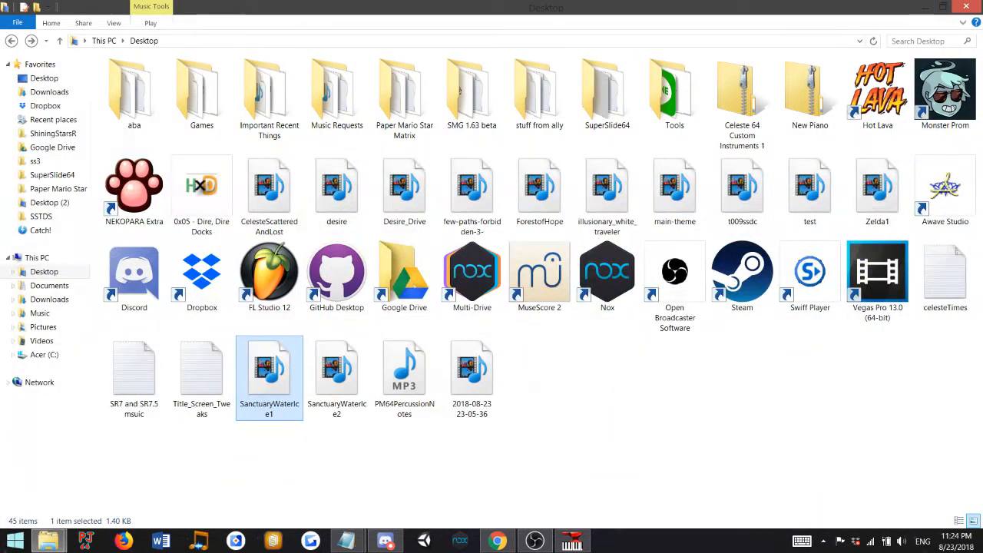
Launch N64MidiTool from the n64miditoolv2a Release folder inside Paper Mario Star Matrix.
click(48, 540)
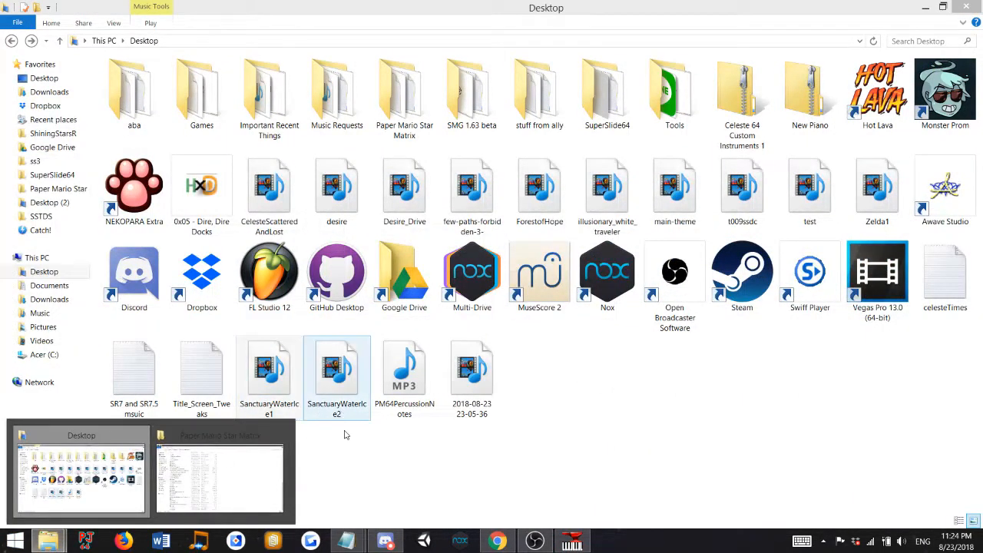
click(211, 483)
scroll(211, 345, up, 15)
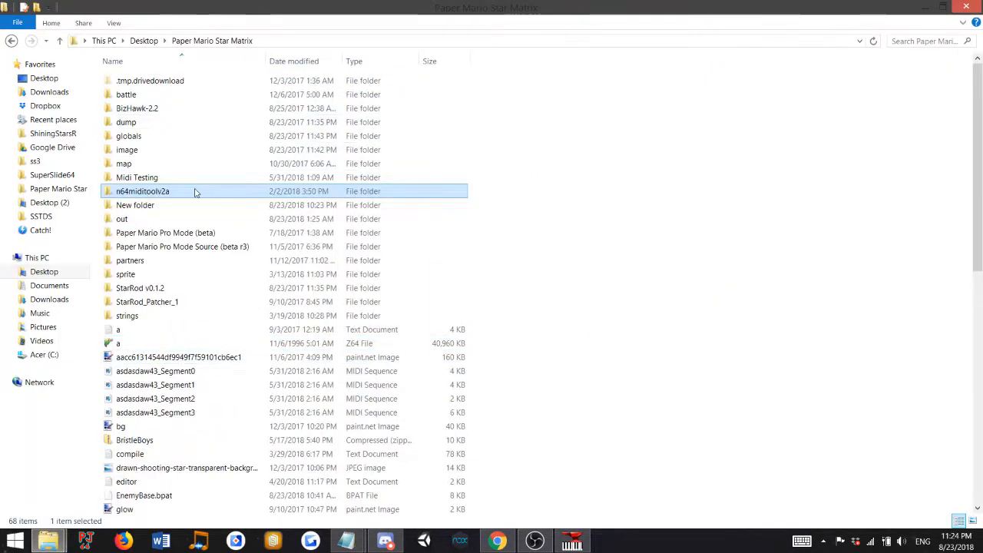
double_click(195, 192)
double_click(172, 121)
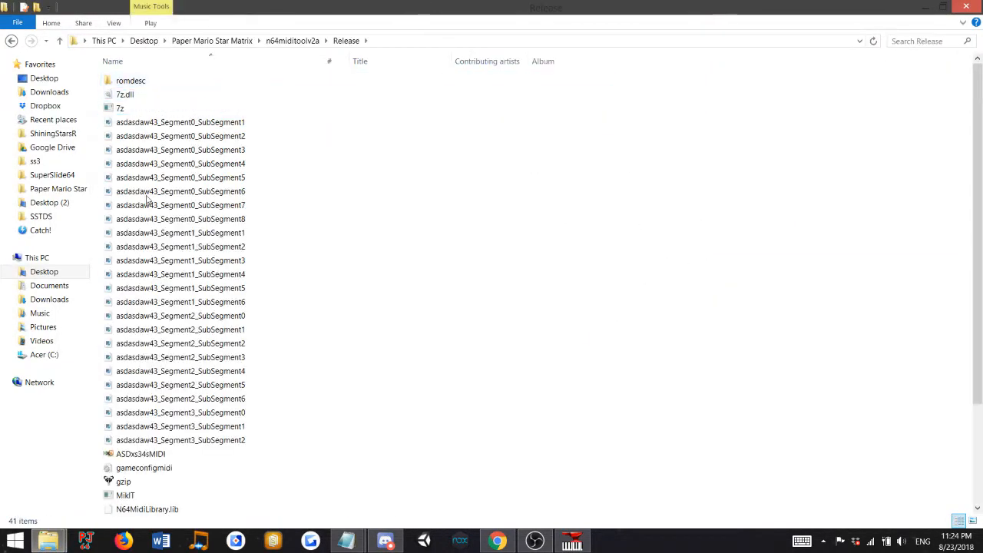
scroll(150, 230, down, 3)
double_click(150, 395)
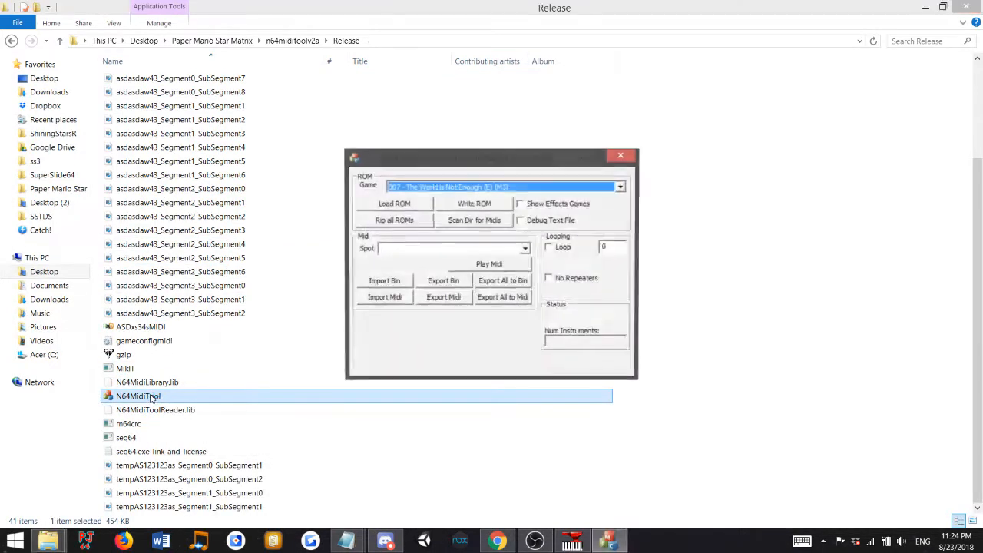
Set the game to Paper Mario (U) in N64 Midi Tool.
click(475, 188)
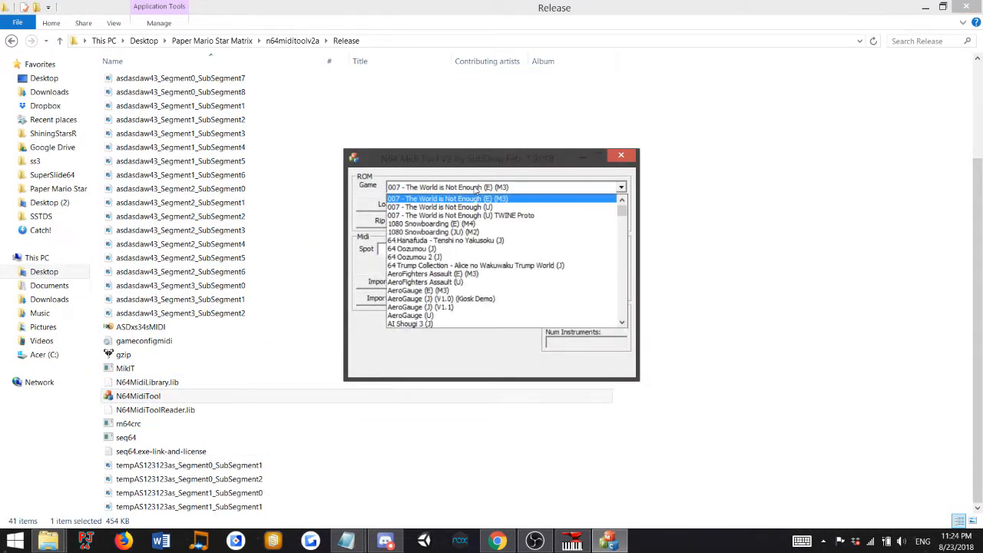
key(p)
key(p)
key(p)
click(474, 190)
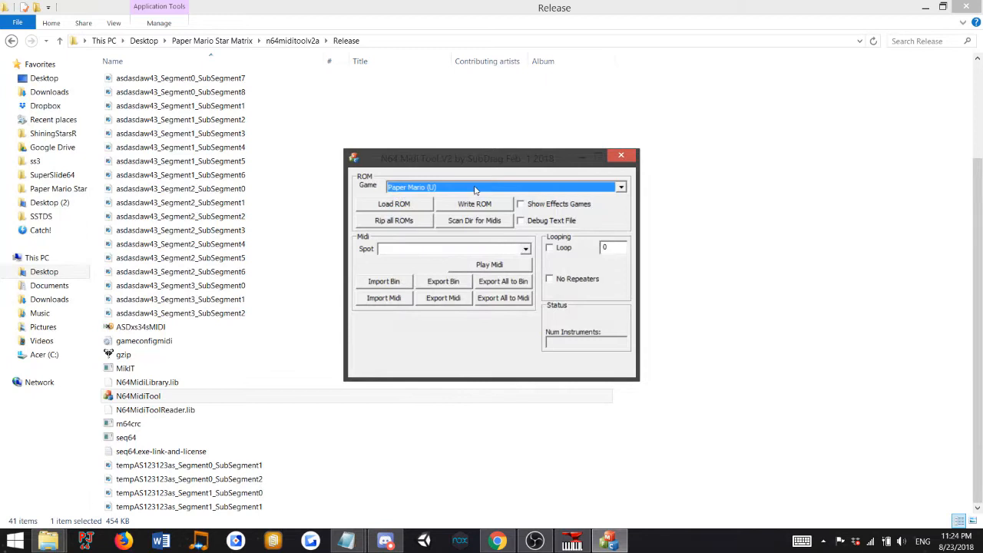
Load the Paper Mario ROM from the out folder inside Paper Mario Star Matrix.
click(419, 203)
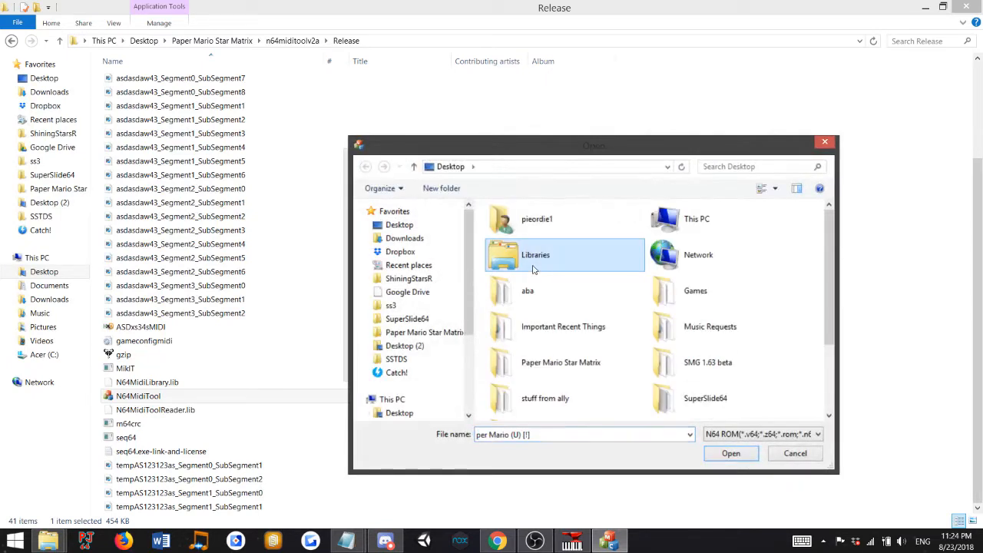
scroll(529, 274, down, 2)
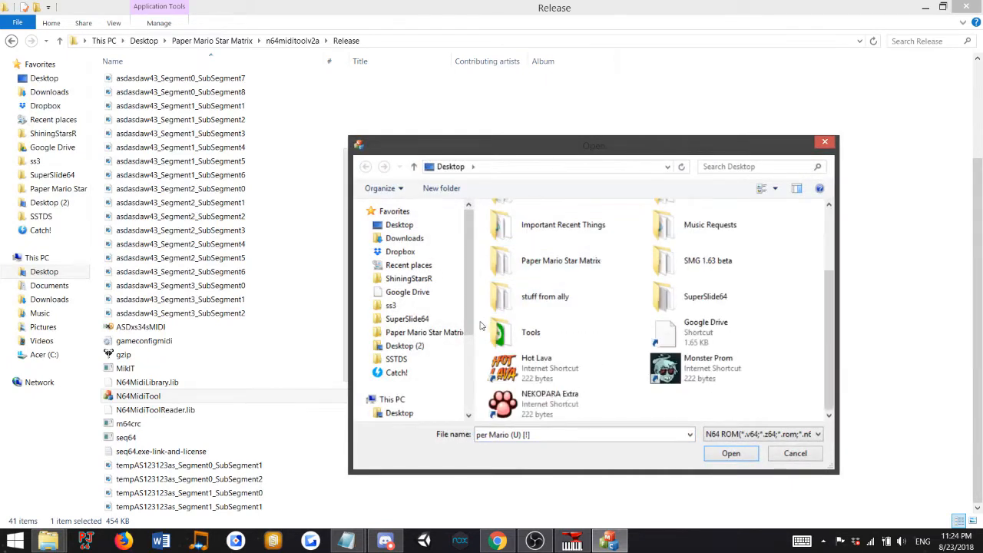
click(428, 333)
scroll(610, 300, down, 3)
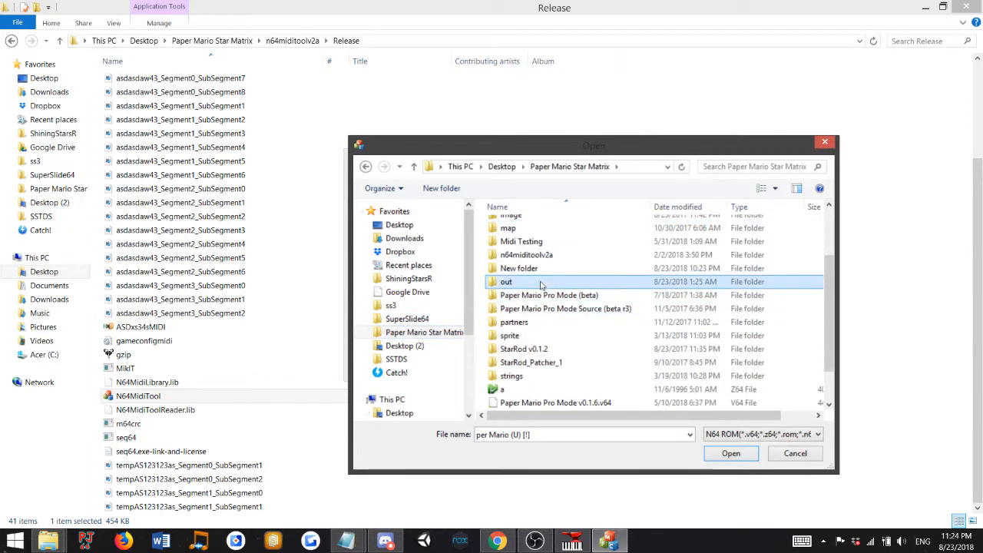
double_click(540, 284)
double_click(587, 238)
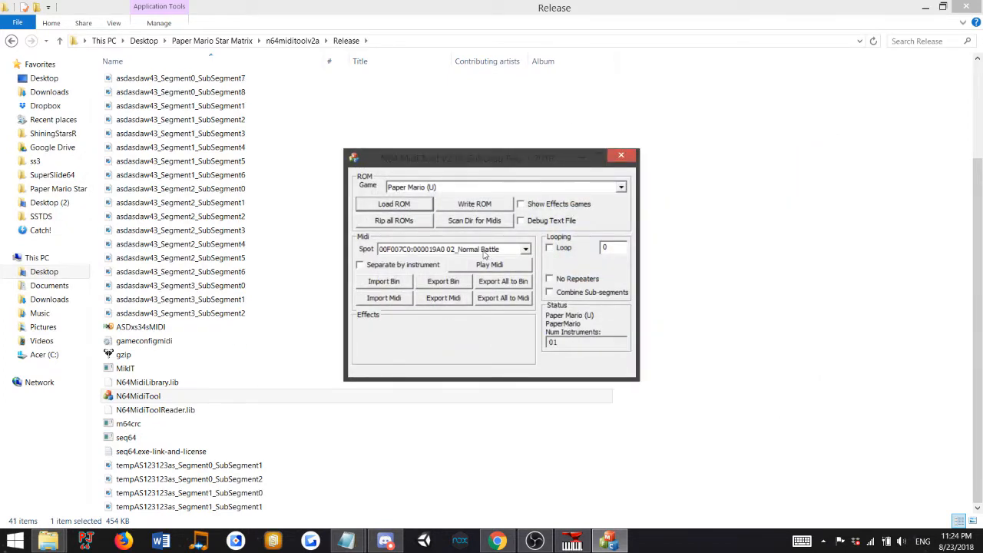
Choose 69_File Select as the MIDI spot to replace and enable Loop.
click(483, 252)
scroll(507, 295, down, 8)
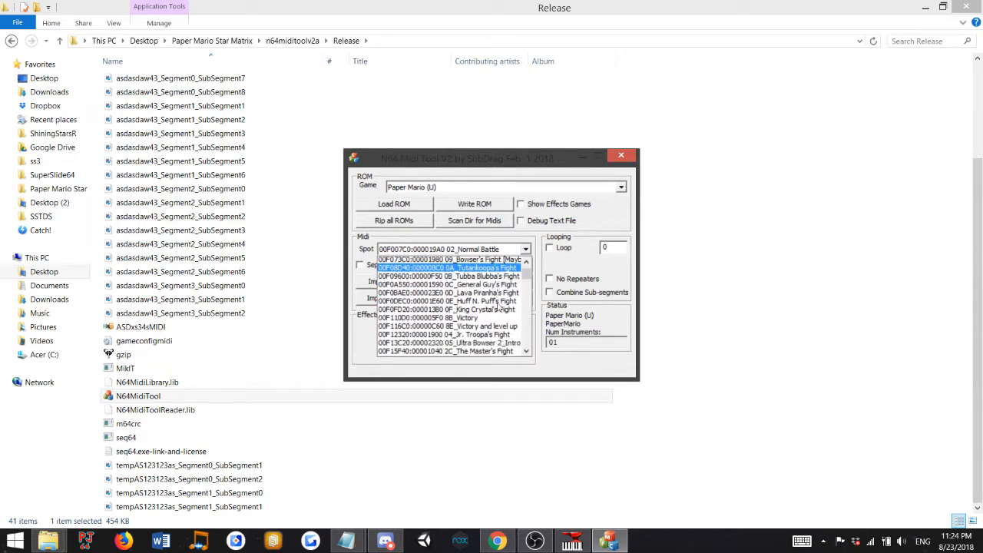
scroll(511, 284, down, 7)
click(526, 249)
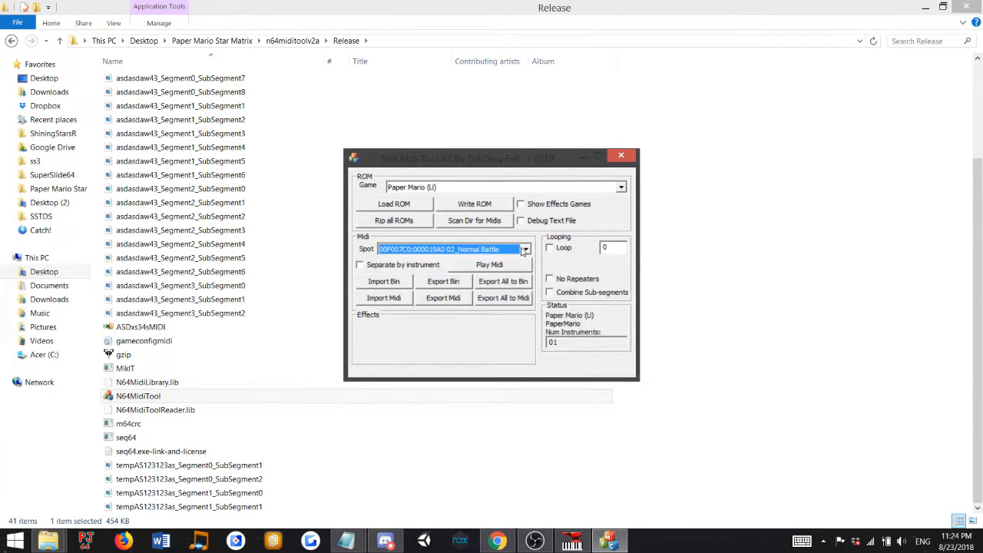
click(525, 250)
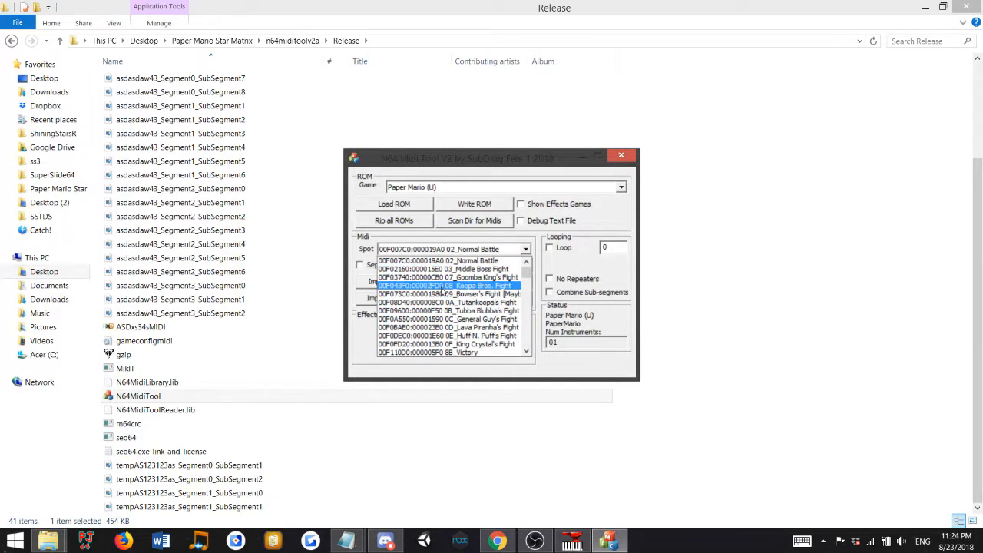
scroll(443, 292, down, 4)
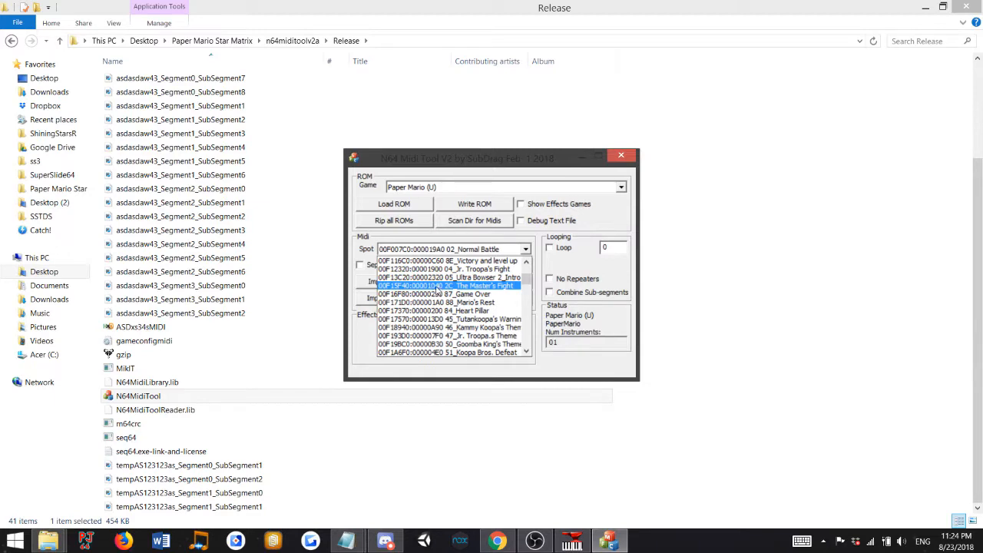
scroll(437, 289, down, 9)
drag(526, 294, 522, 341)
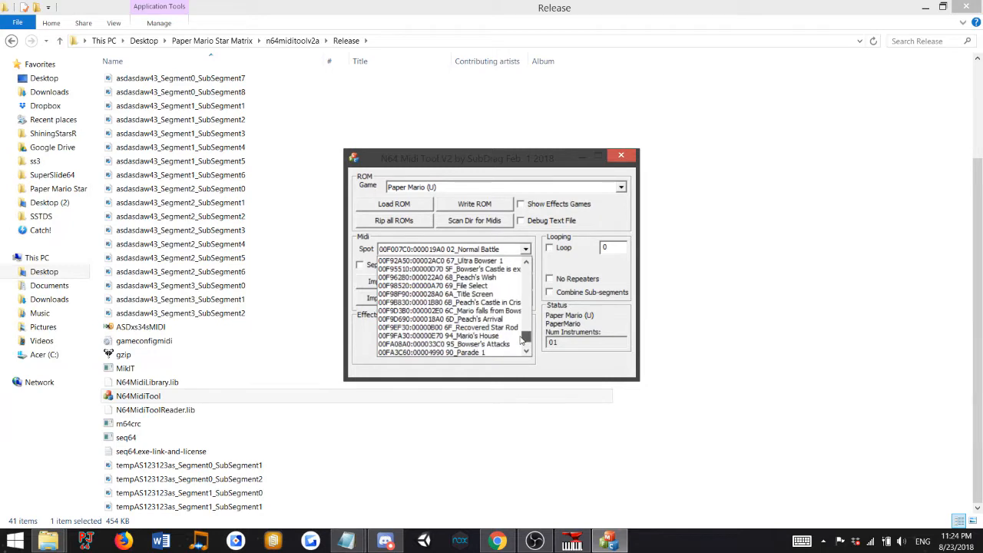
click(483, 287)
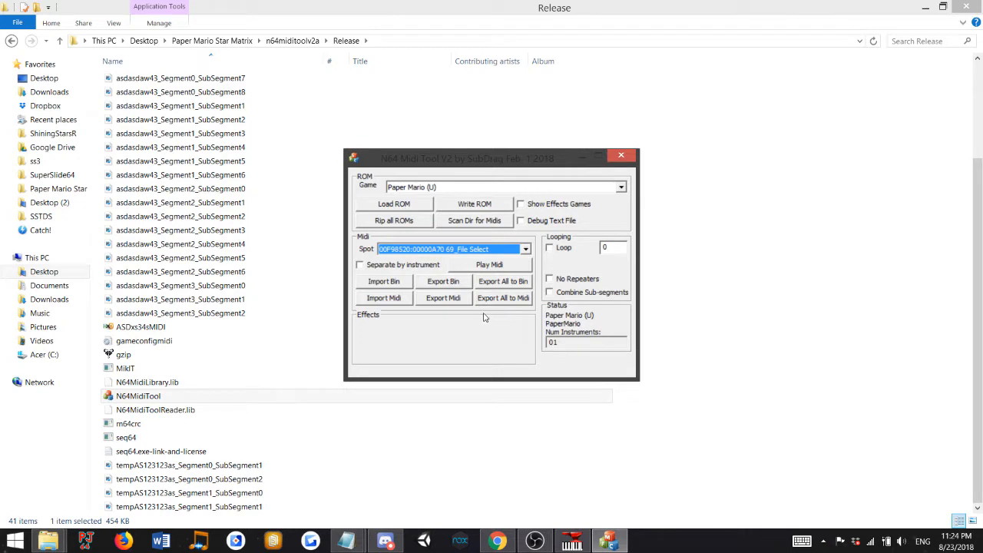
click(550, 248)
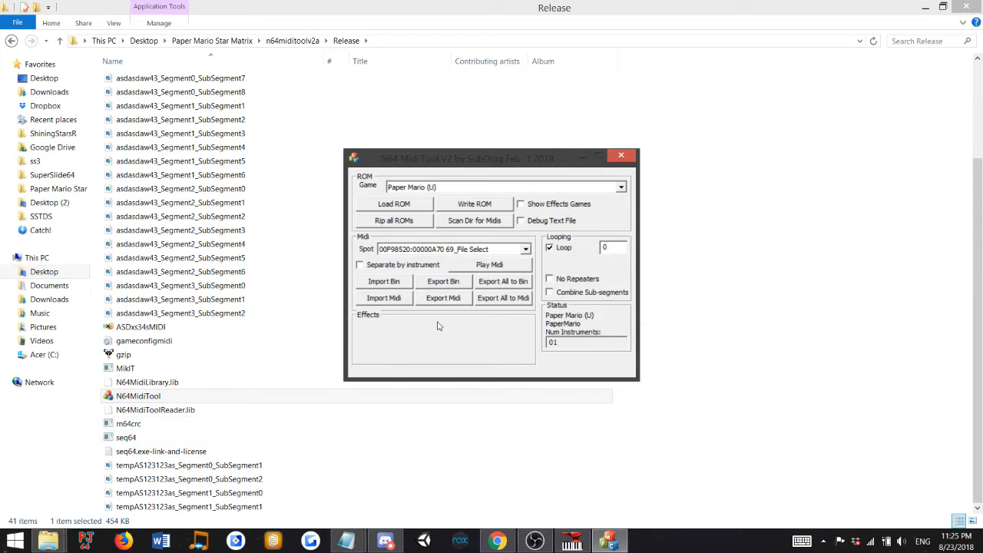
Start a MIDI import into the File Select spot with SanctuaryWaterIce1 from the Desktop as the first segment, MidiSegment0.
double_click(436, 251)
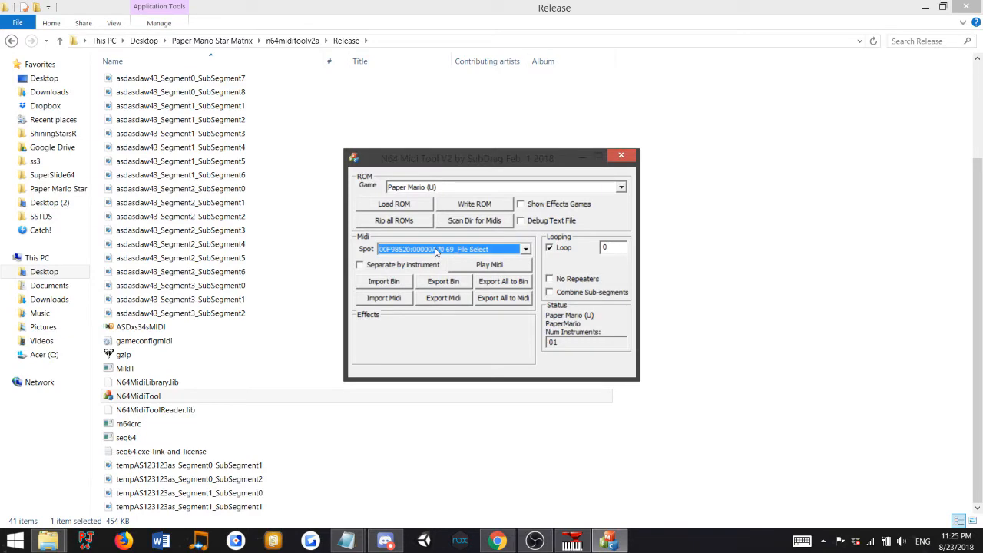
click(398, 300)
click(400, 313)
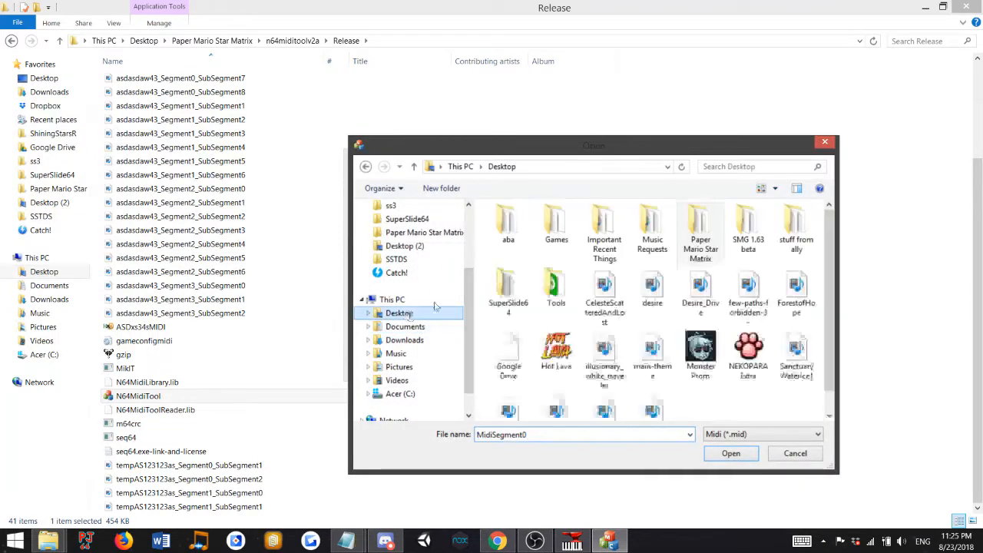
click(556, 292)
scroll(556, 292, down, 1)
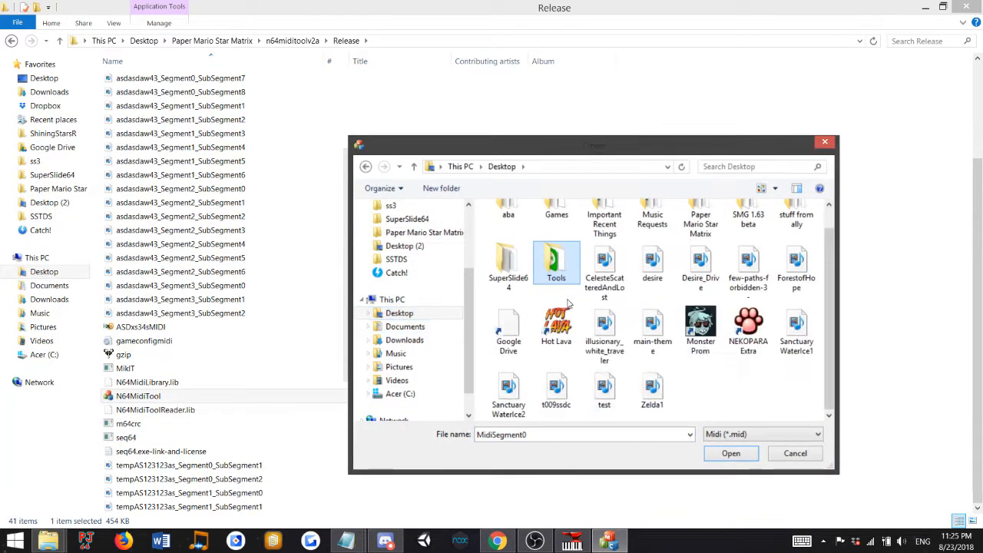
double_click(810, 334)
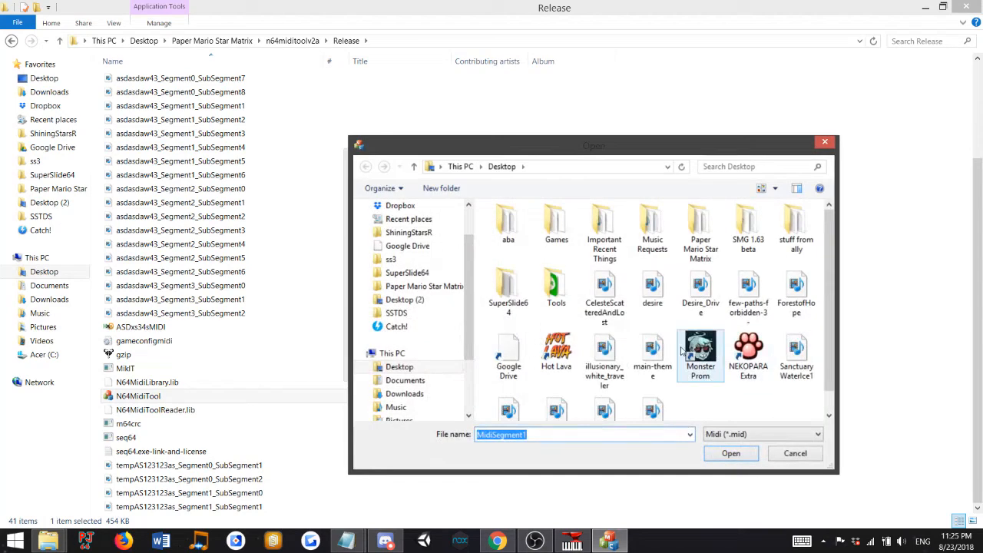
Choose SanctuaryWaterIce1 from the Desktop for MidiSegment1 and SanctuaryWaterIce2 for MidiSegment2.
click(683, 351)
scroll(683, 351, down, 1)
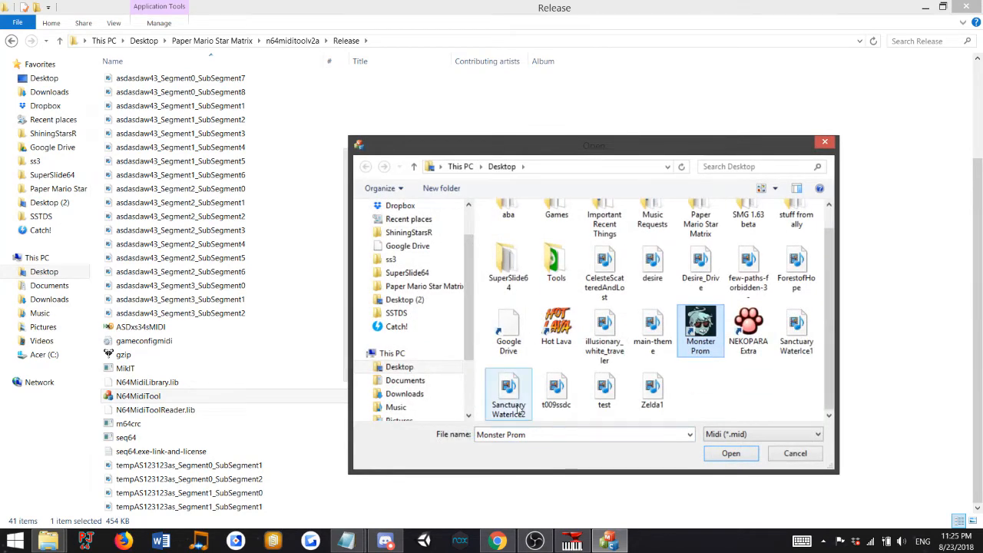
double_click(783, 334)
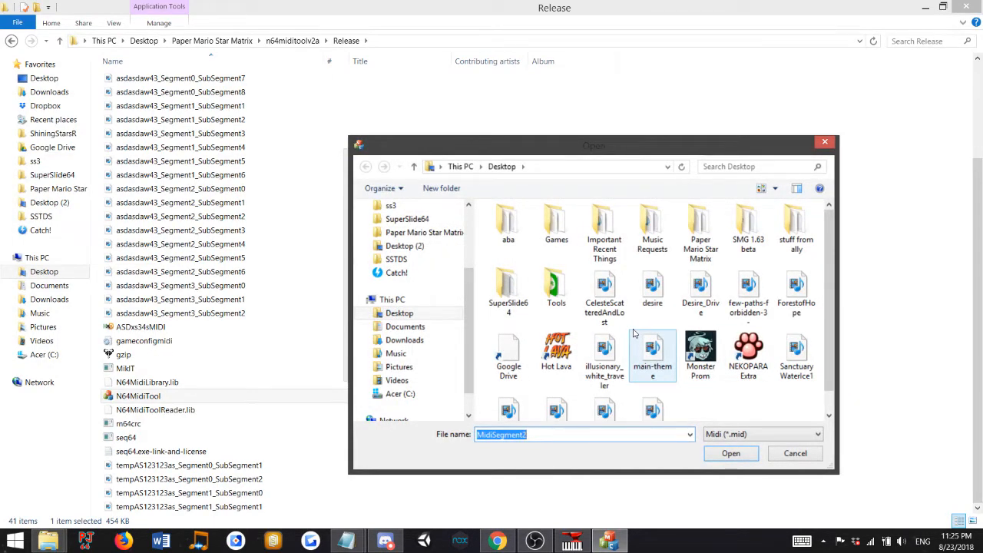
scroll(714, 396, down, 1)
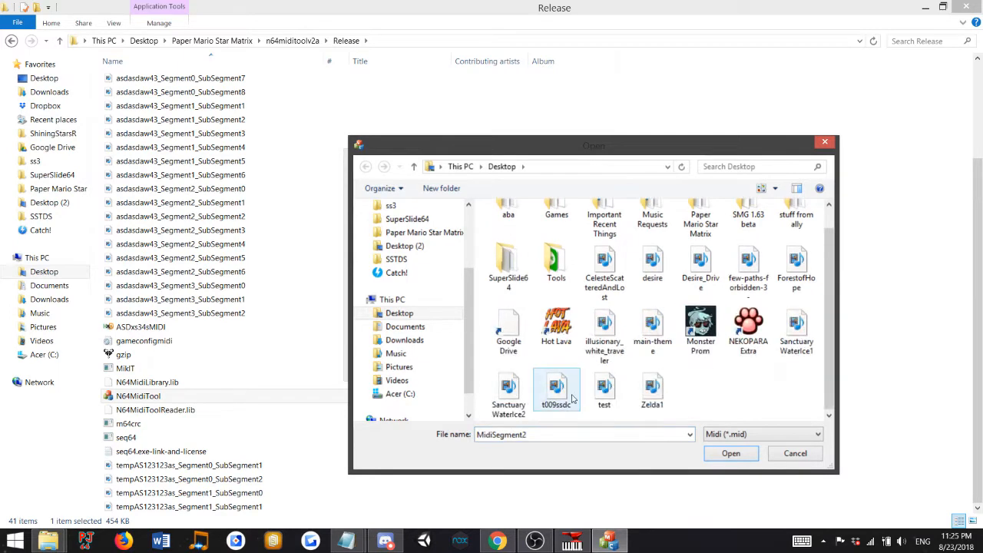
double_click(524, 401)
Choose SanctuaryWaterIce2 from the Desktop as the last segment to finish the MIDI import.
click(537, 371)
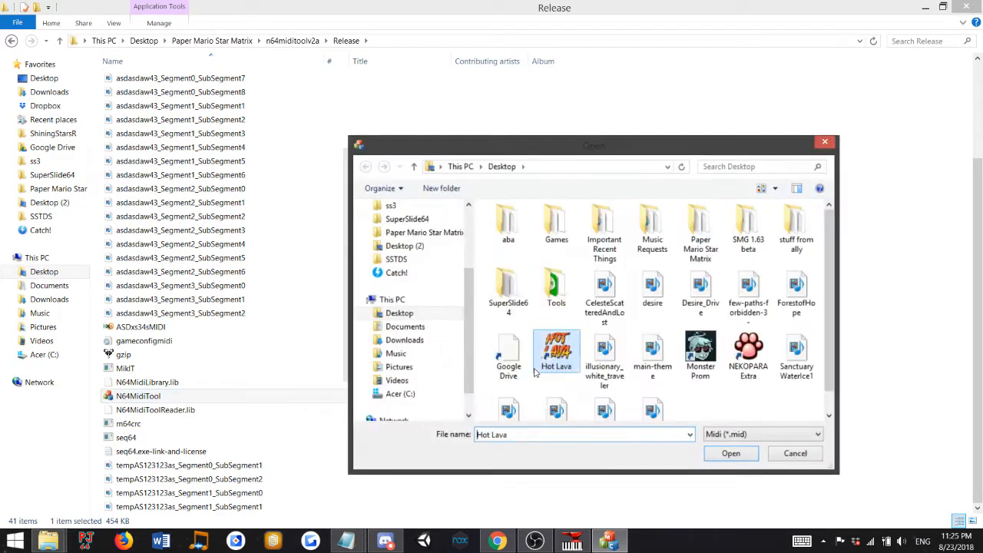
scroll(536, 373, down, 1)
click(518, 378)
double_click(518, 377)
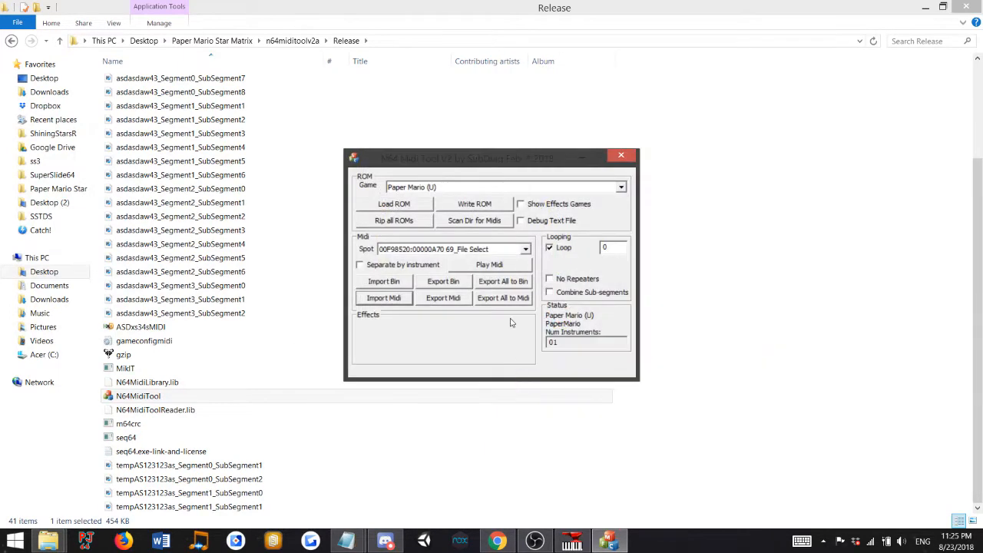
Keep 69_File Select as the spot and write the ROM to the out folder, replacing PMSM2.
click(453, 249)
click(452, 257)
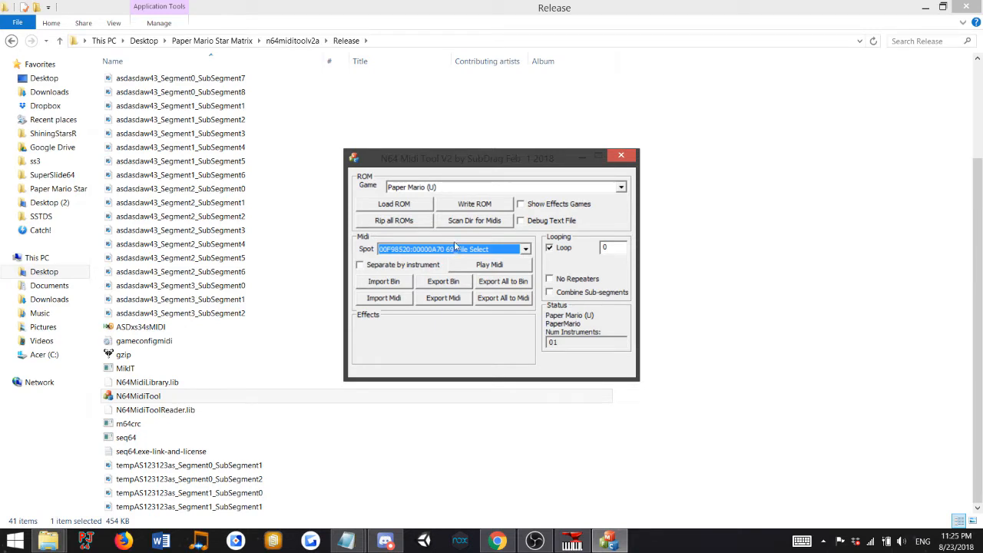
click(473, 205)
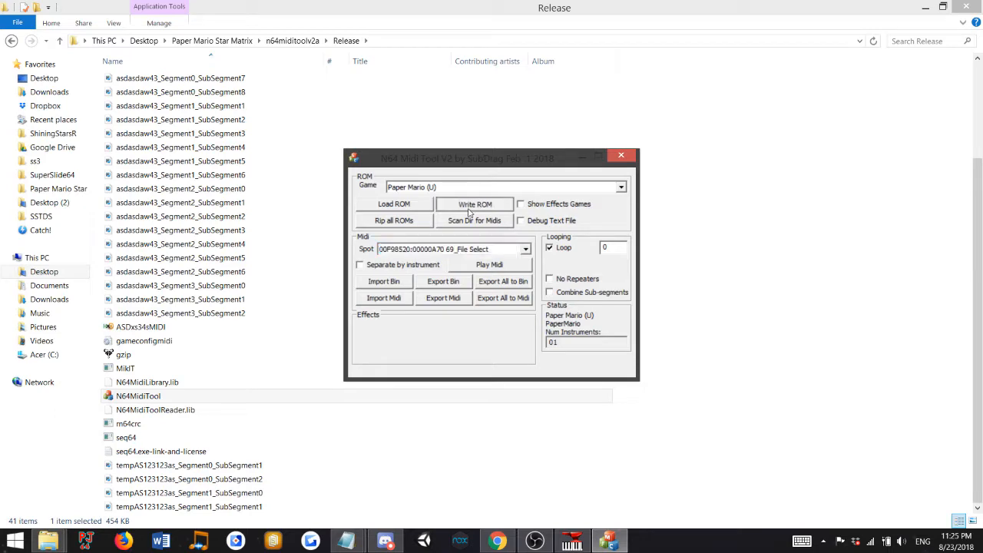
double_click(509, 239)
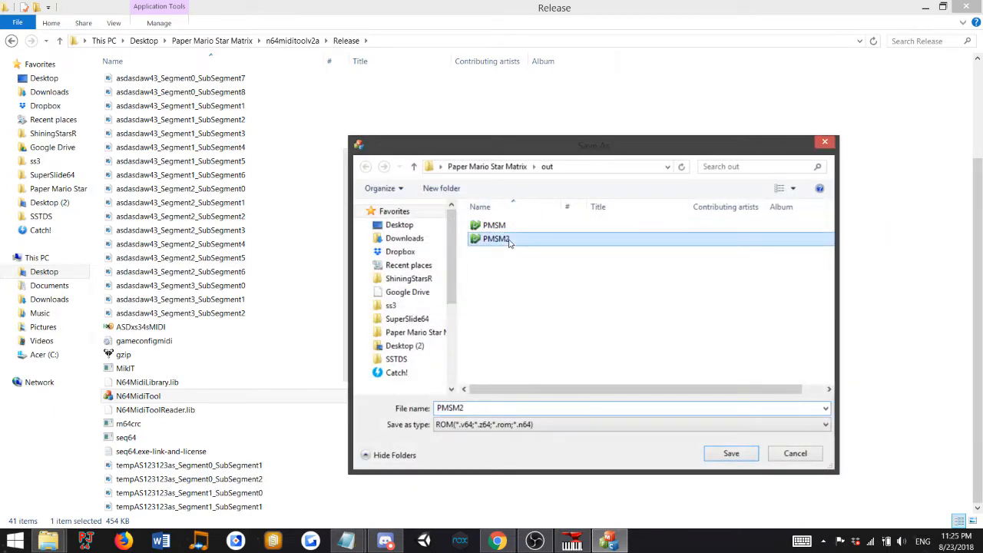
click(524, 277)
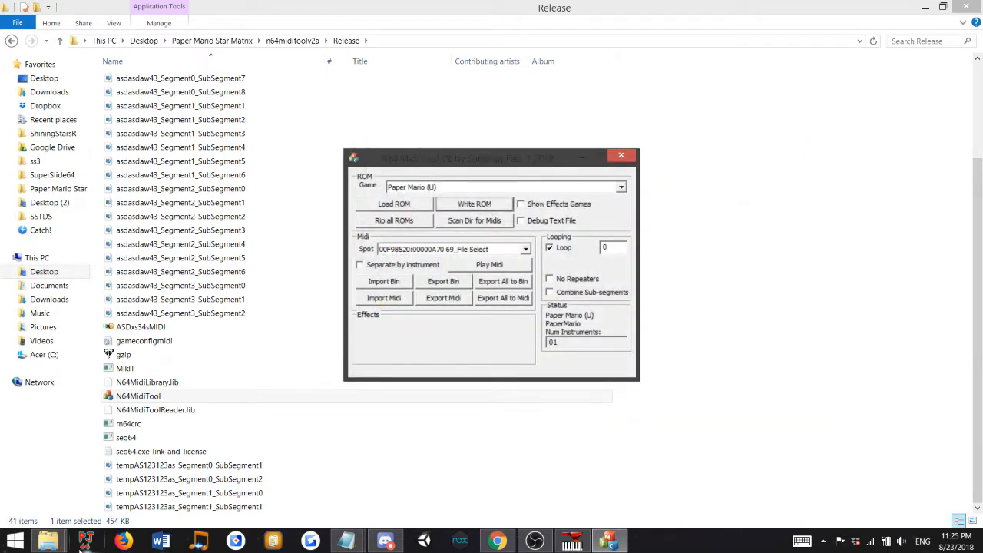
Switch to Project64, run the most recent ROM through to the file select screen to listen to its music, and close the emulator.
click(84, 541)
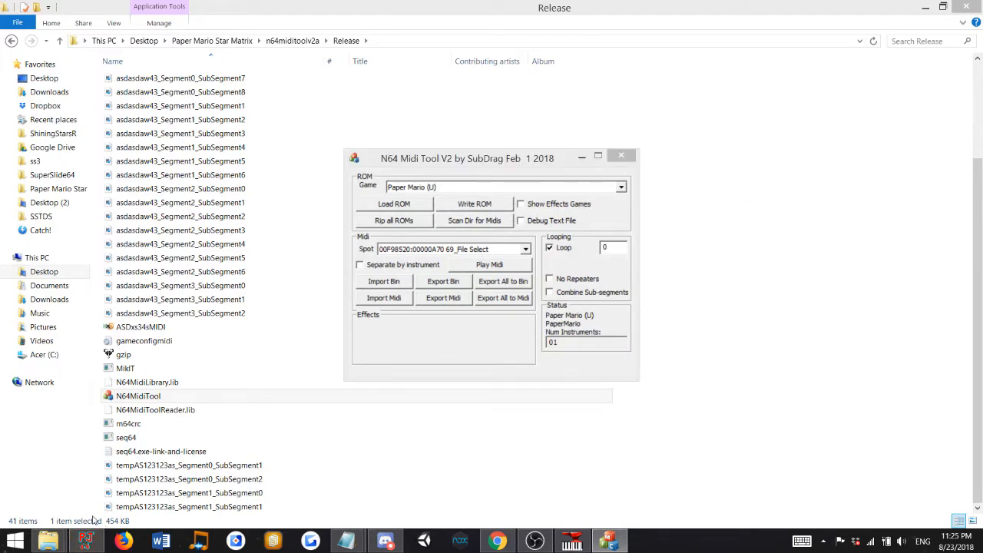
click(10, 26)
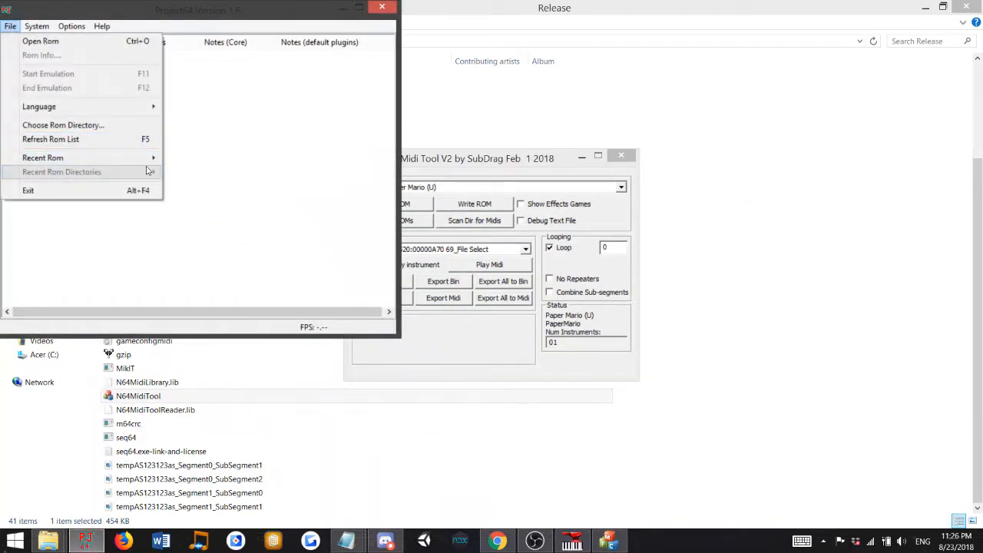
mouse_move(154, 162)
click(254, 158)
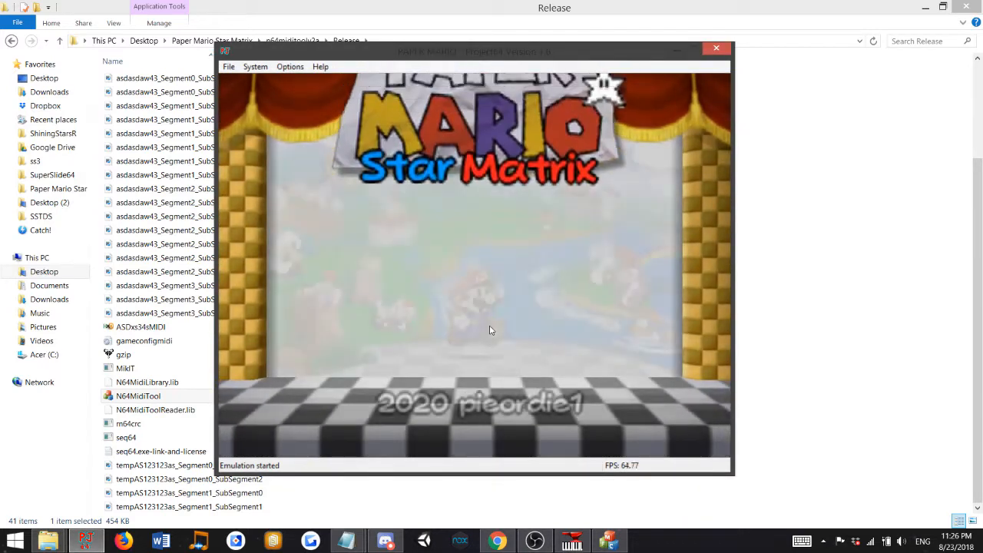
key(Return)
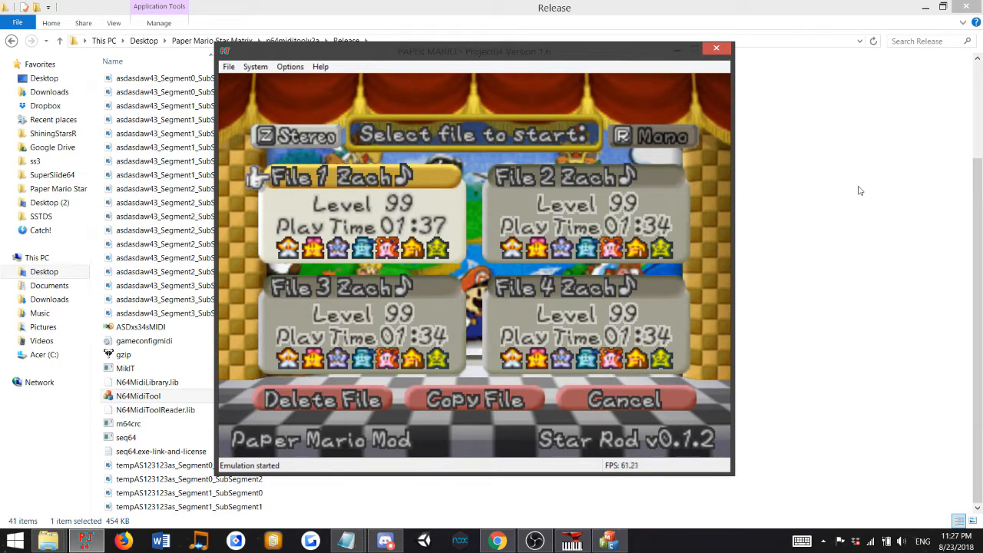
click(716, 49)
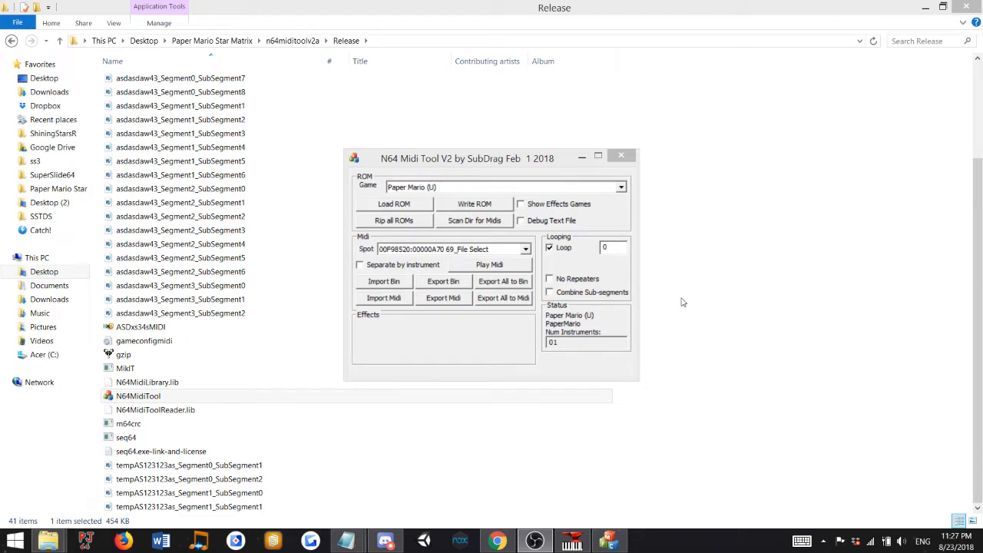
Open SanctuaryWaterIce1 from the Desktop folder in Anvil Studio.
click(44, 272)
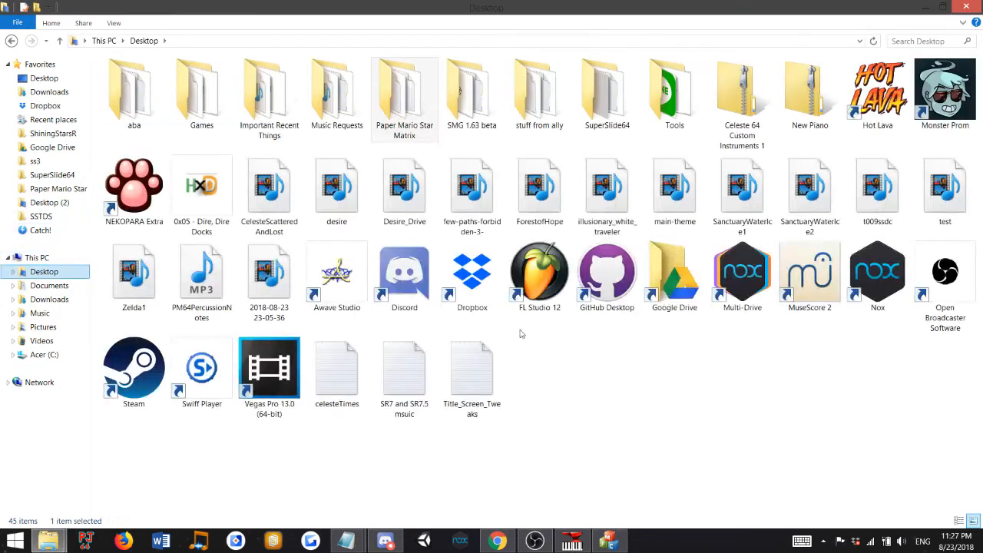
click(756, 198)
right_click(765, 198)
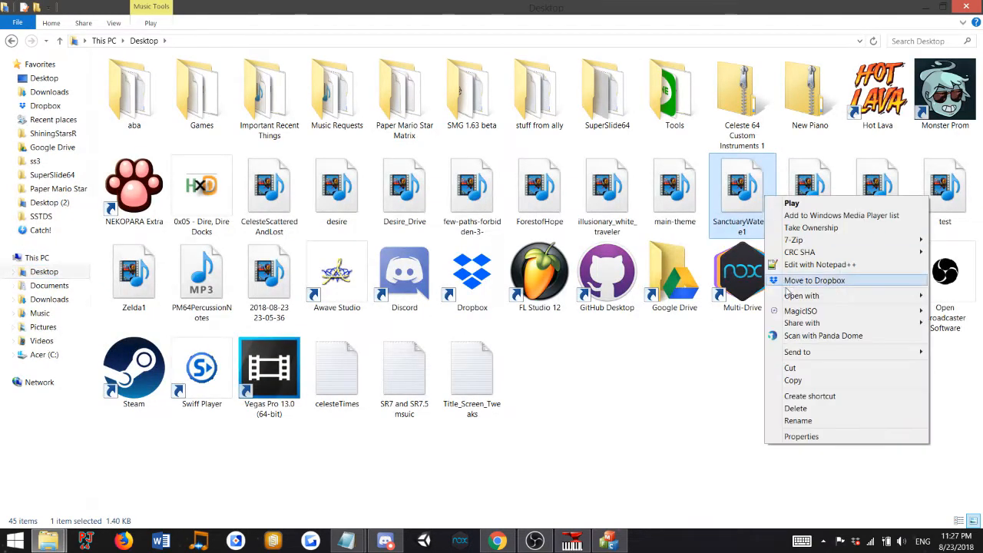
mouse_move(791, 296)
click(668, 302)
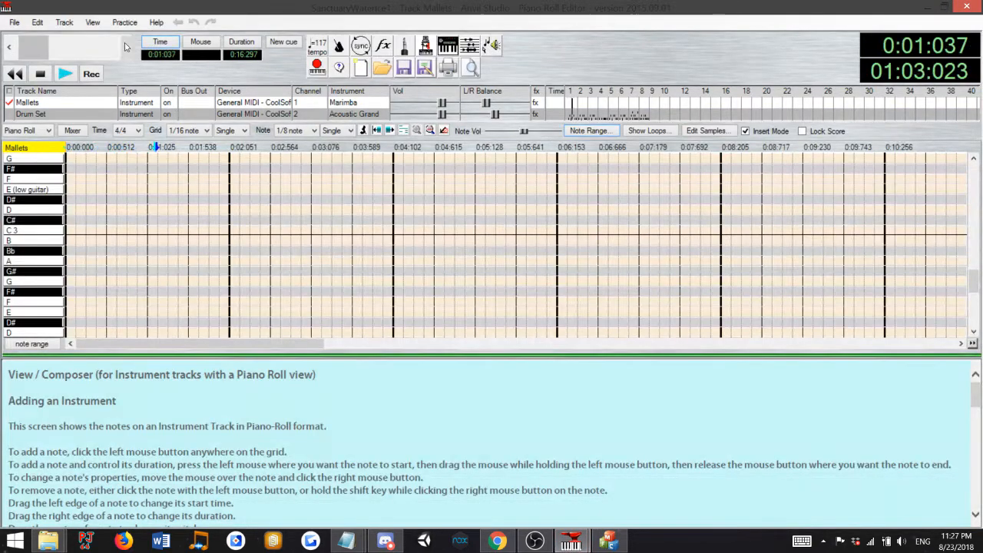
Play the song from about 13 seconds and examine the Drum Set track's notes across the octaves in the piano roll.
click(126, 47)
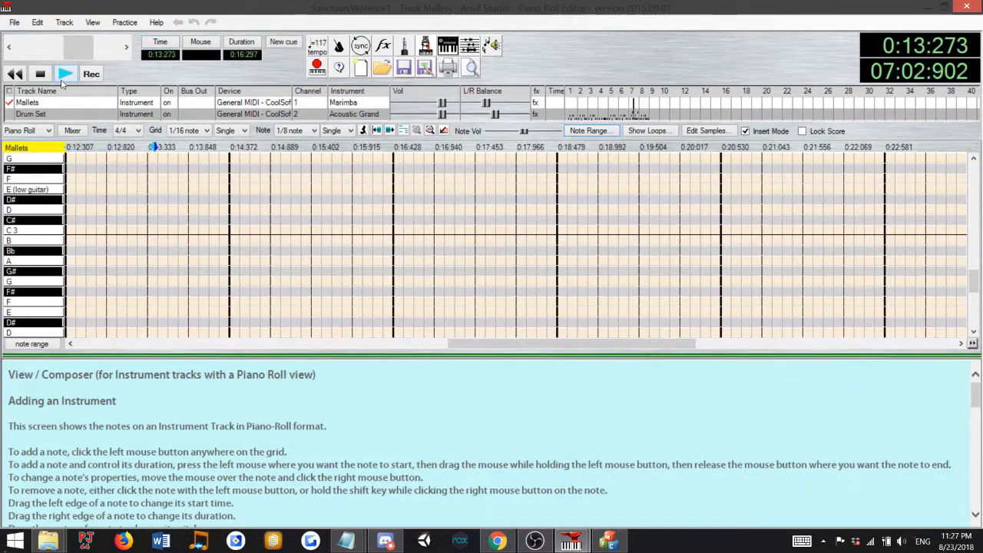
click(62, 80)
drag(974, 280, 902, 175)
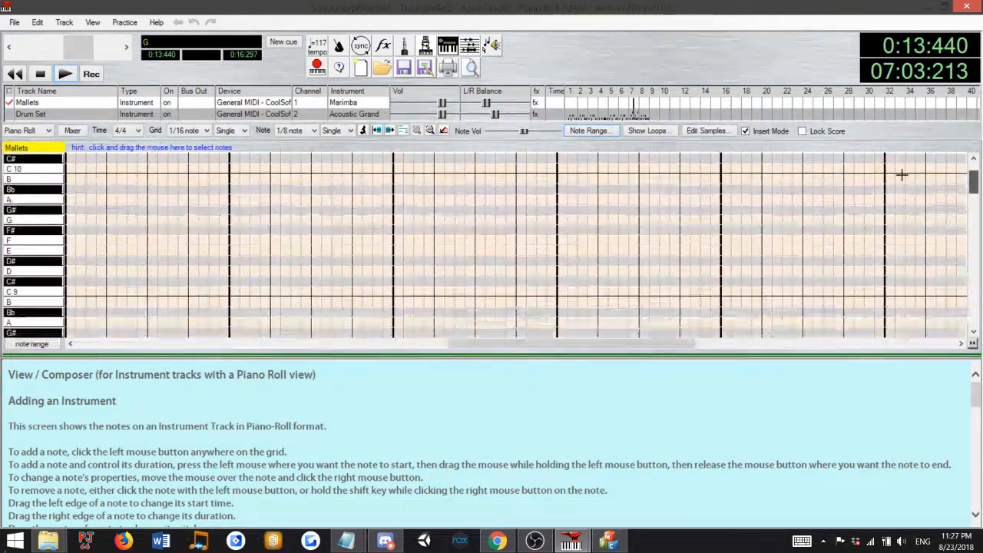
click(10, 115)
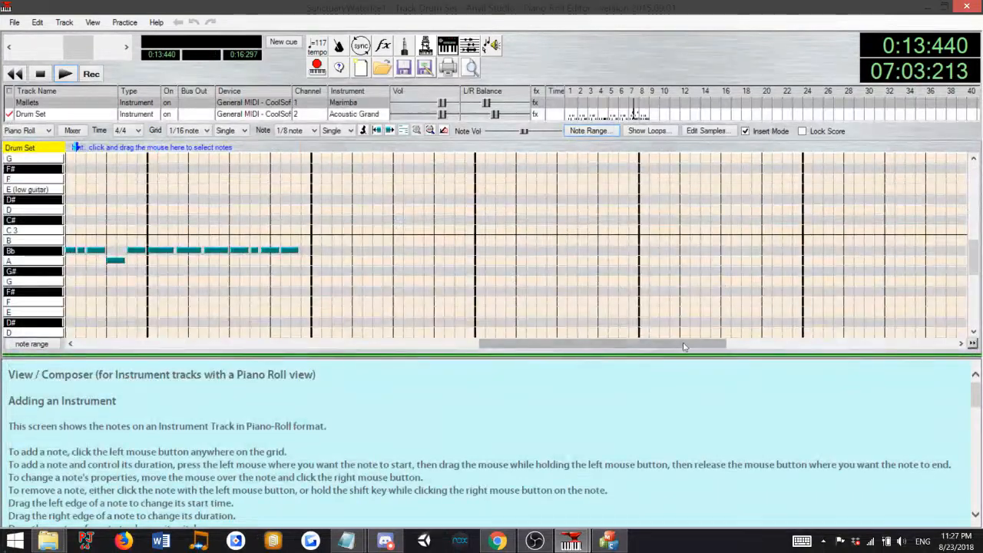
drag(669, 346, 500, 353)
scroll(665, 234, up, 2)
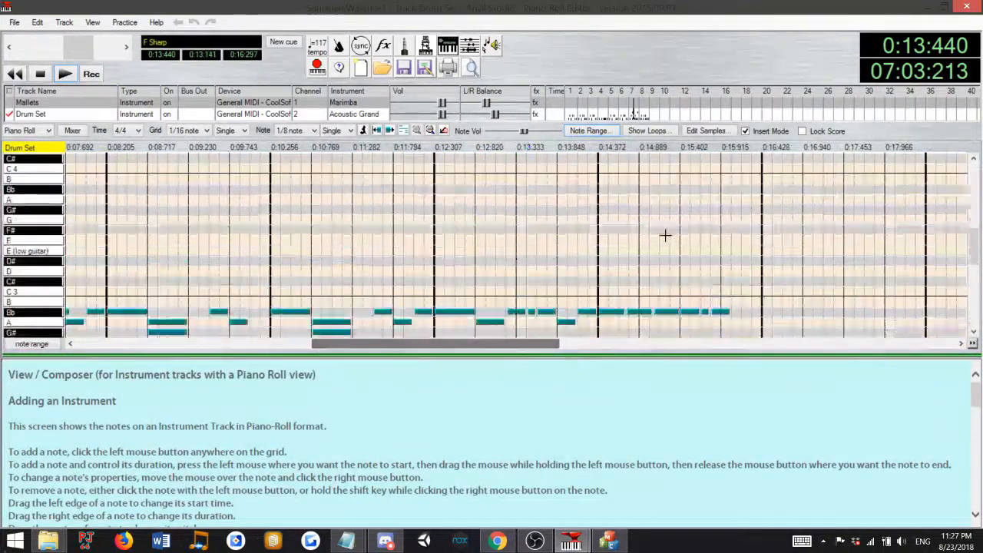
scroll(665, 235, up, 3)
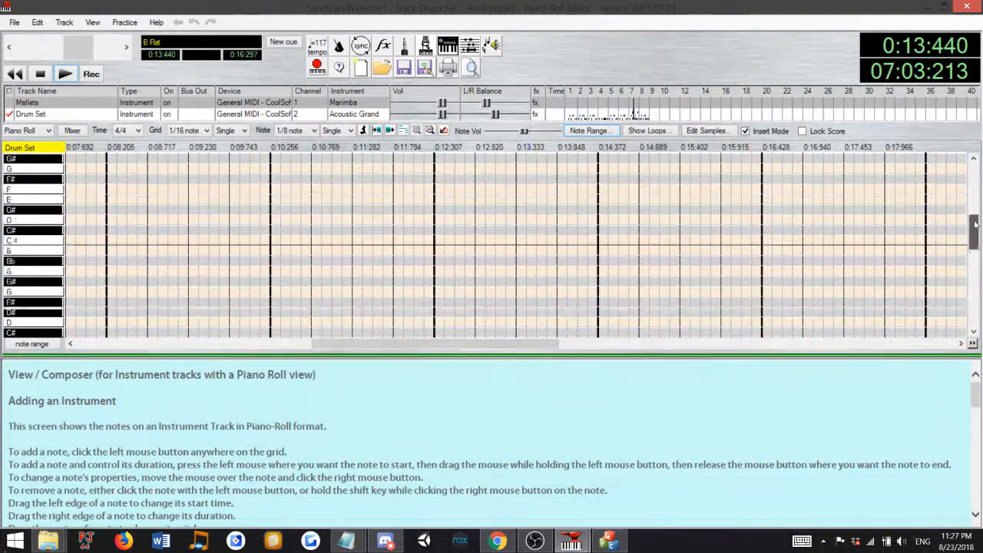
mouse_move(975, 224)
mouse_down()
mouse_move(971, 191)
mouse_move(970, 209)
mouse_up()
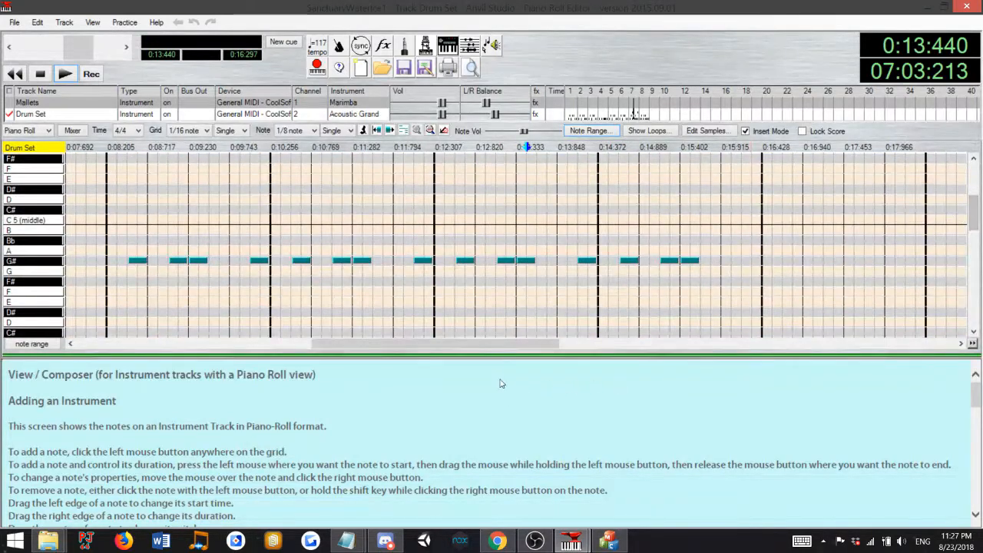
drag(493, 346, 562, 345)
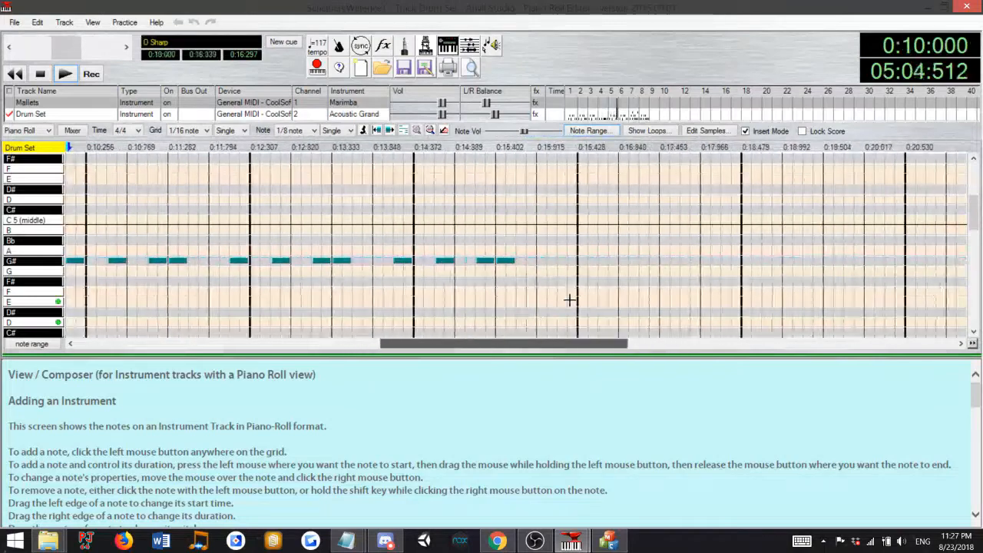
scroll(569, 300, up, 5)
Switch to the PercussionBank text file in Notepad and check its percussion note list, especially the C3 octave.
mouse_move(342, 542)
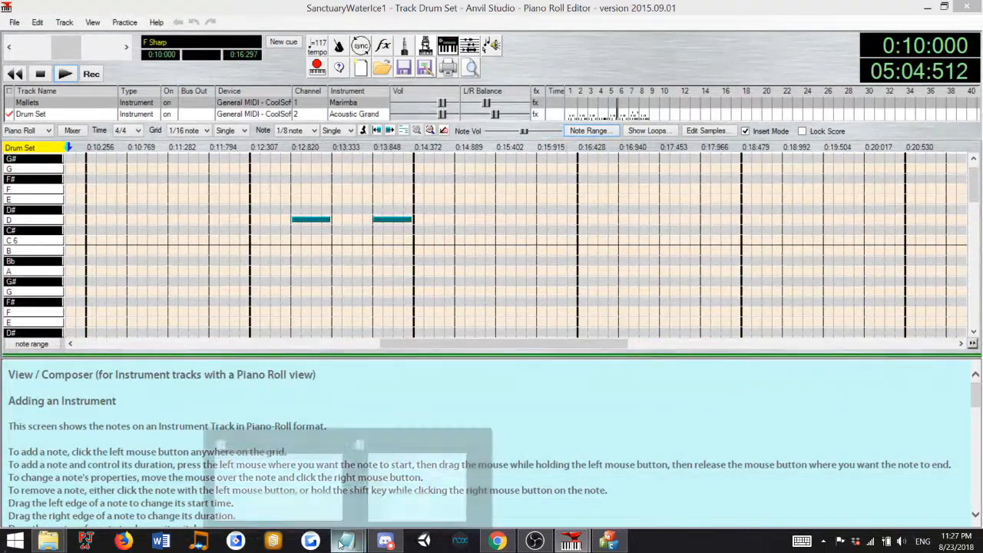
click(266, 476)
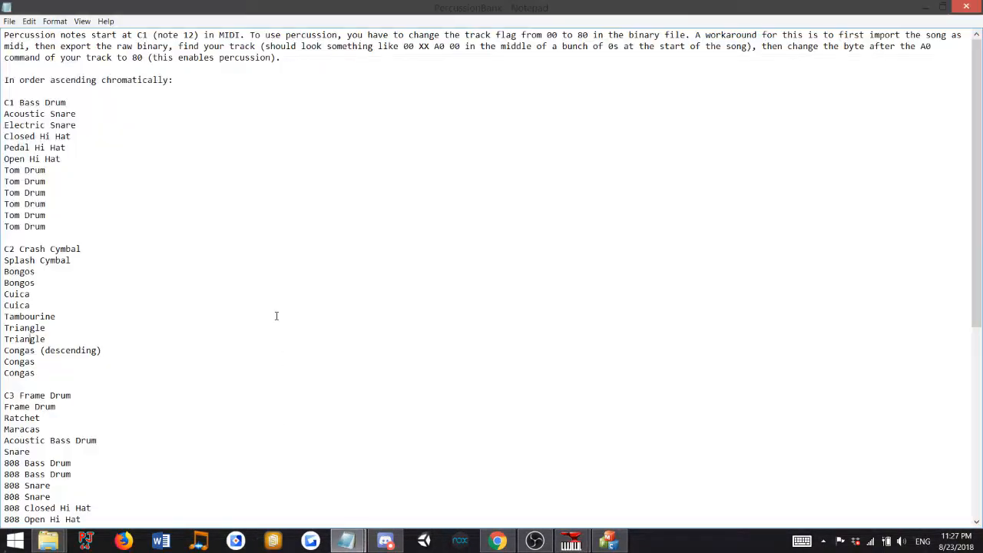
scroll(276, 315, down, 10)
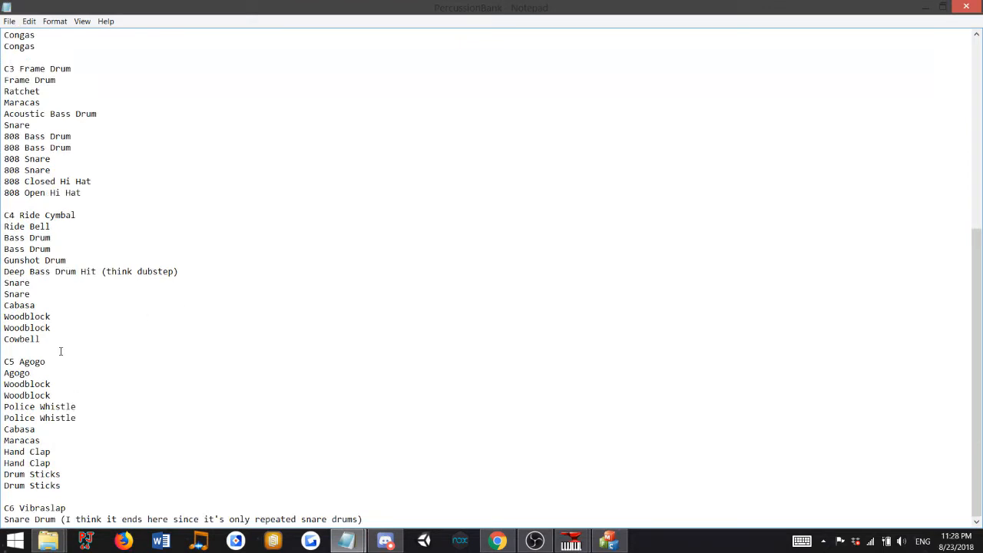
scroll(61, 351, up, 5)
click(77, 239)
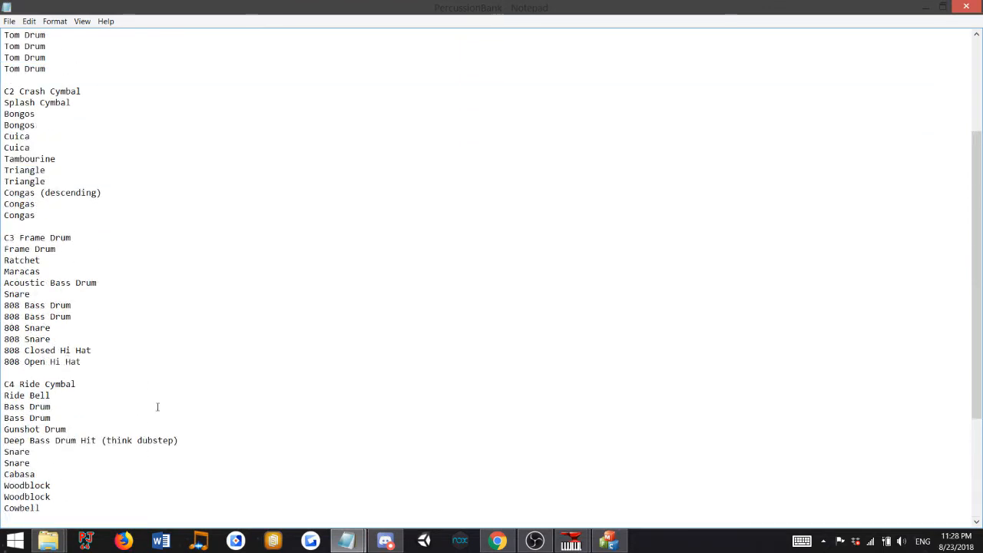
key(Down)
key(Down)
Switch back to Anvil Studio and change all instances of the D note above C6 on the Drum Set track to 39: Acoustic Snare.
click(608, 541)
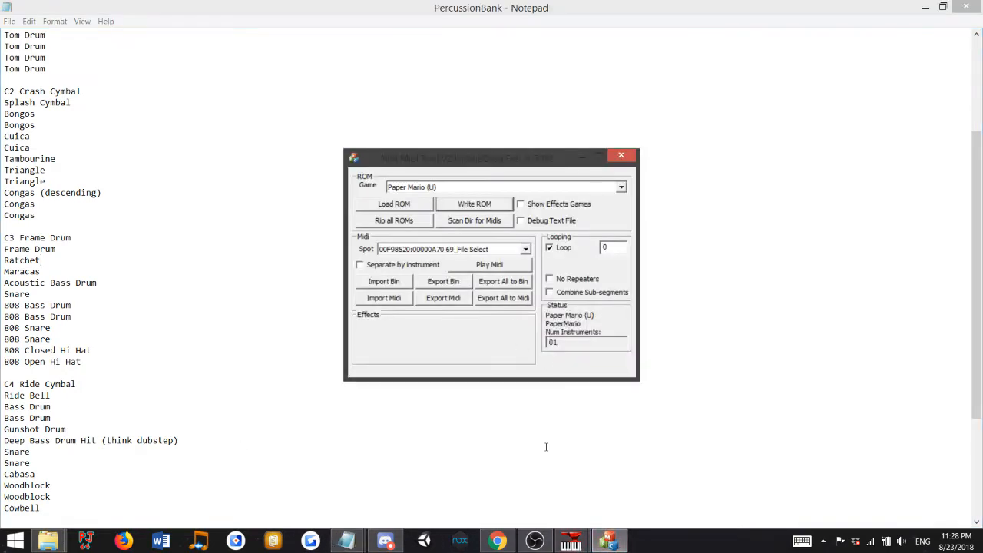
mouse_move(570, 540)
click(617, 472)
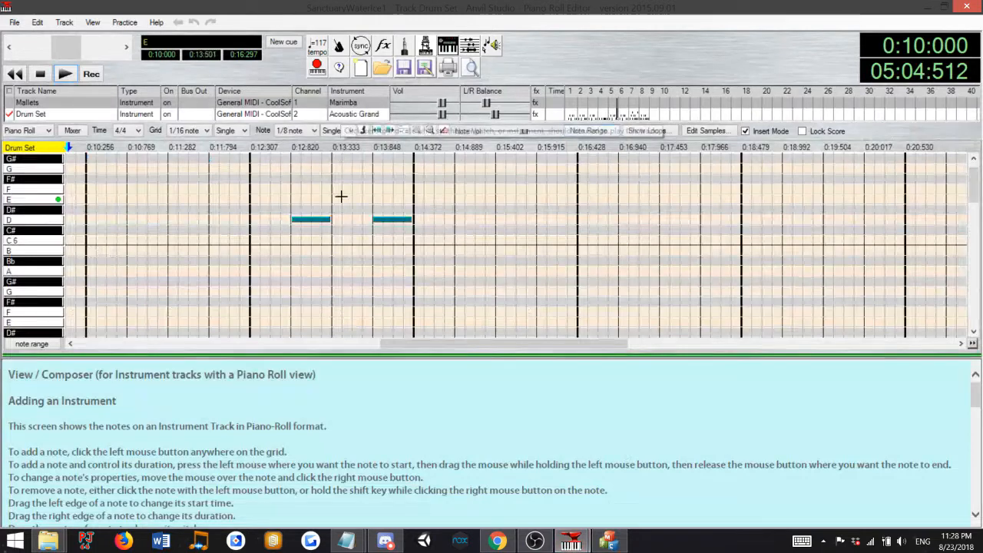
click(37, 221)
right_click(37, 221)
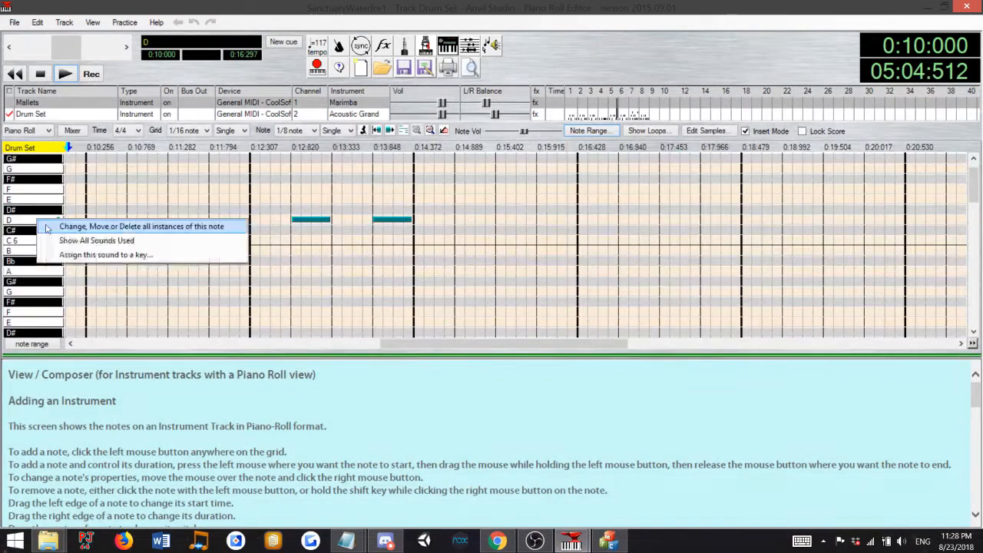
click(51, 226)
click(447, 268)
scroll(482, 306, up, 12)
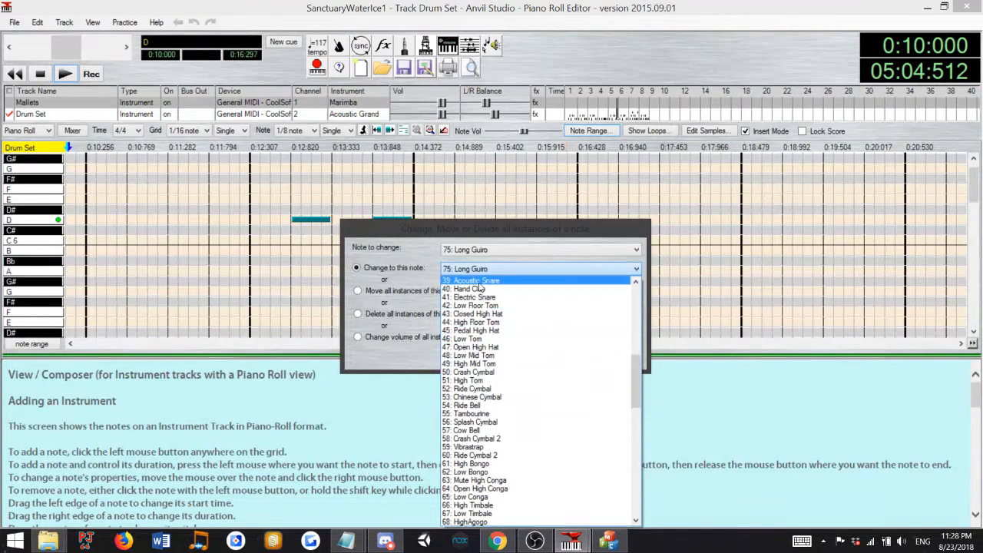
click(472, 281)
click(552, 353)
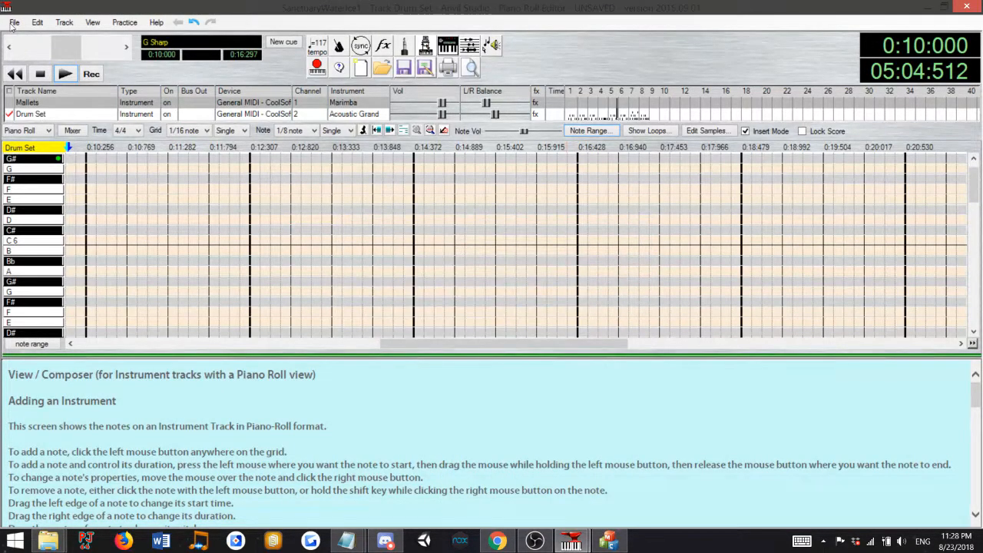
Save the edited SanctuaryWaterIce1 song and close its Anvil Studio window.
click(13, 23)
click(44, 94)
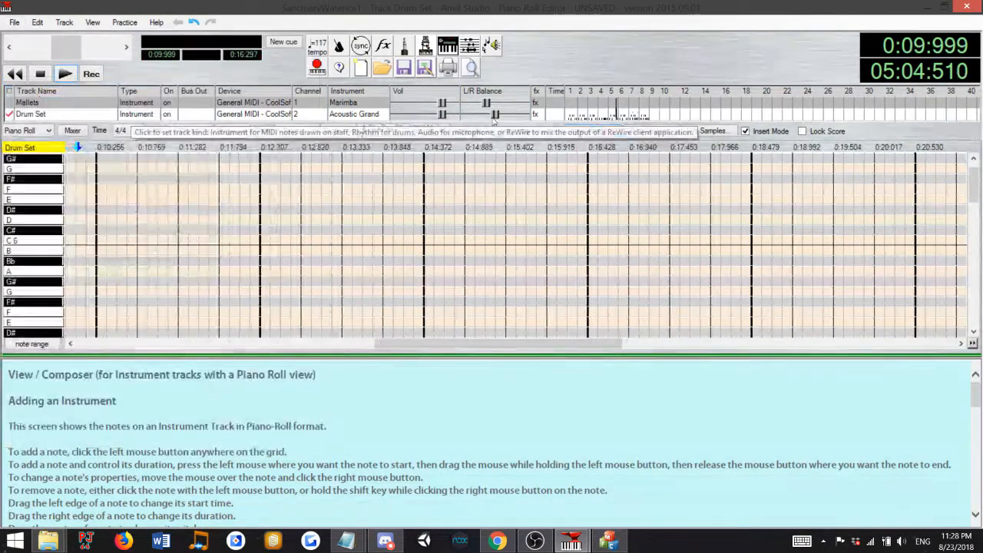
click(964, 6)
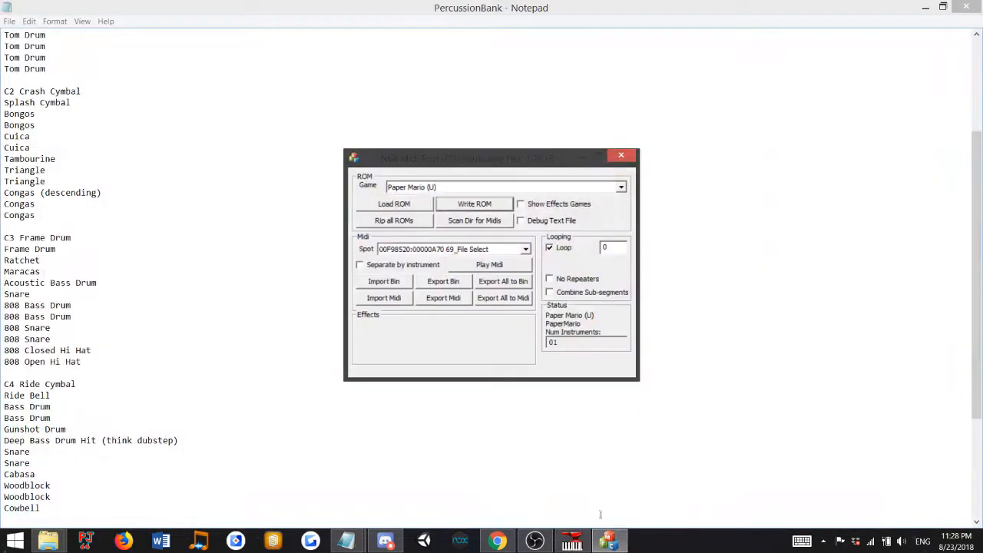
Close the remaining Anvil Studio window and minimize the PercussionBank notes to return to the Desktop folder.
click(571, 541)
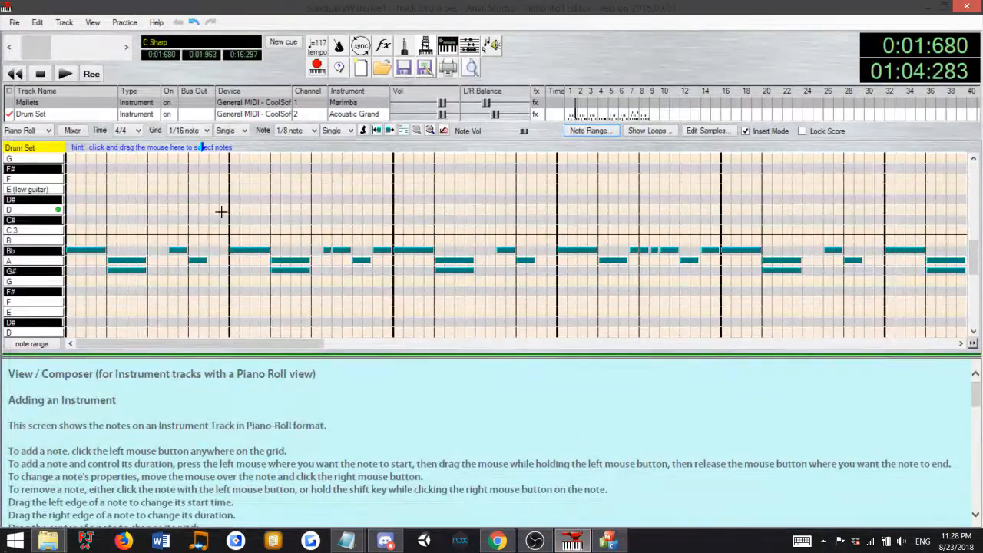
click(965, 6)
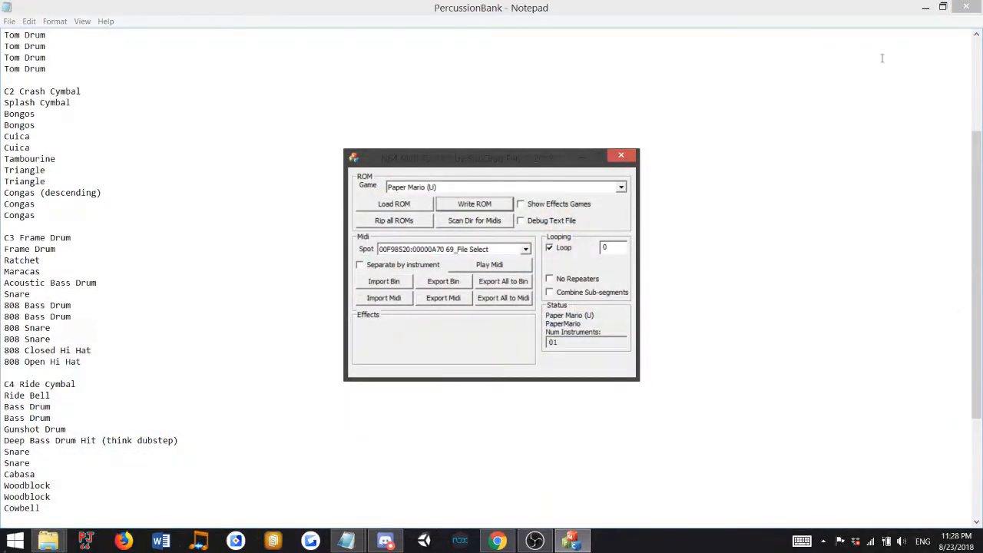
click(925, 8)
click(679, 386)
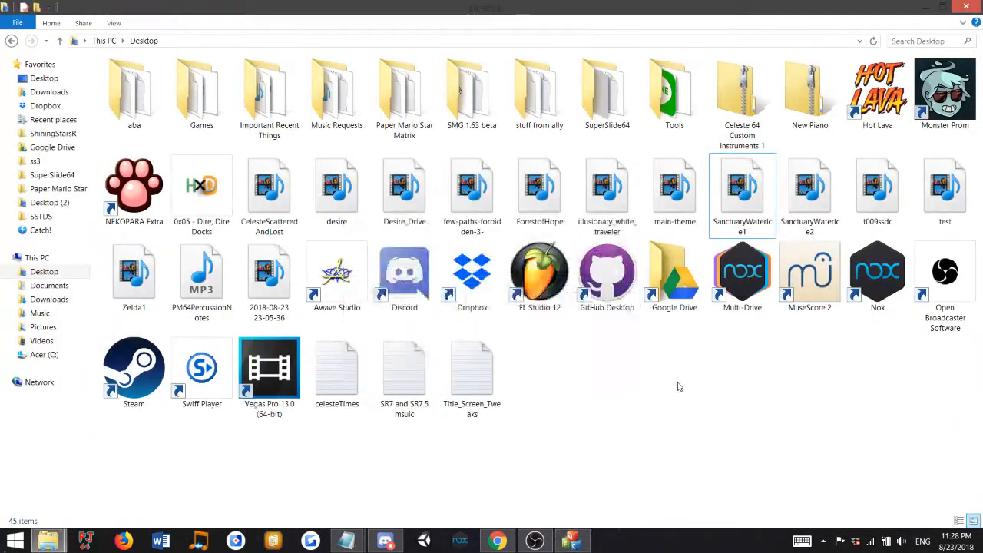
Open the SanctuaryWaterIce2 MIDI from the Desktop in Anvil Studio and play it back while checking its Mallets notes.
click(792, 198)
right_click(793, 200)
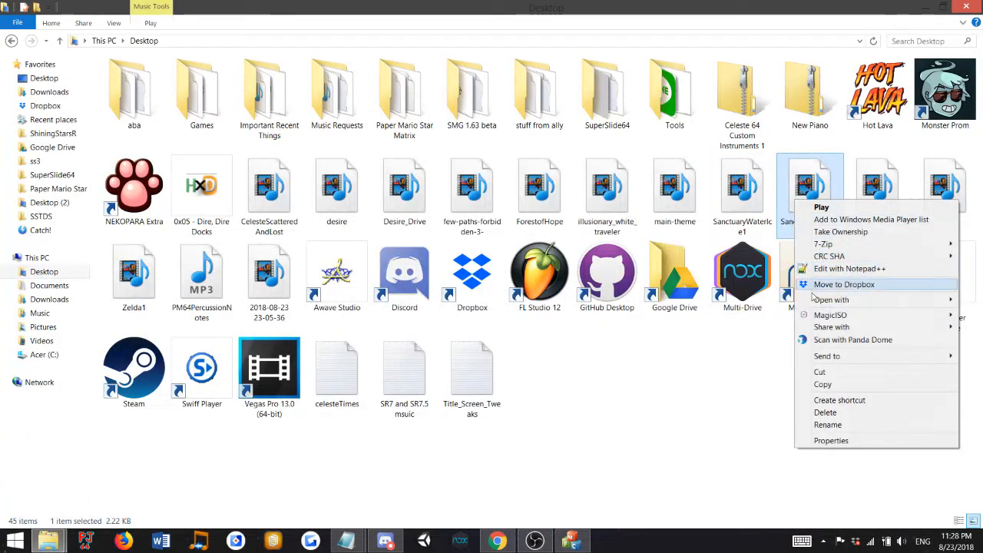
mouse_move(816, 300)
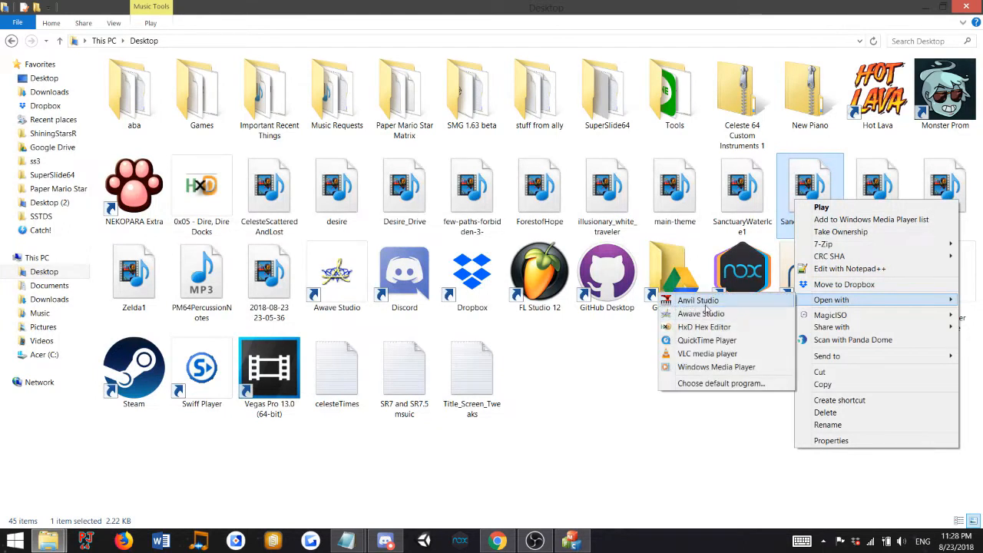
click(705, 304)
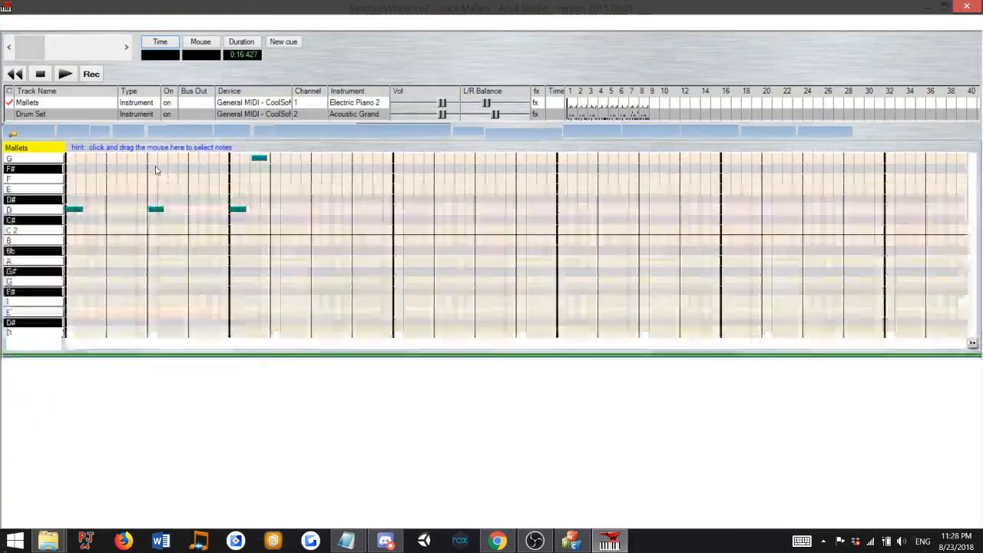
click(67, 74)
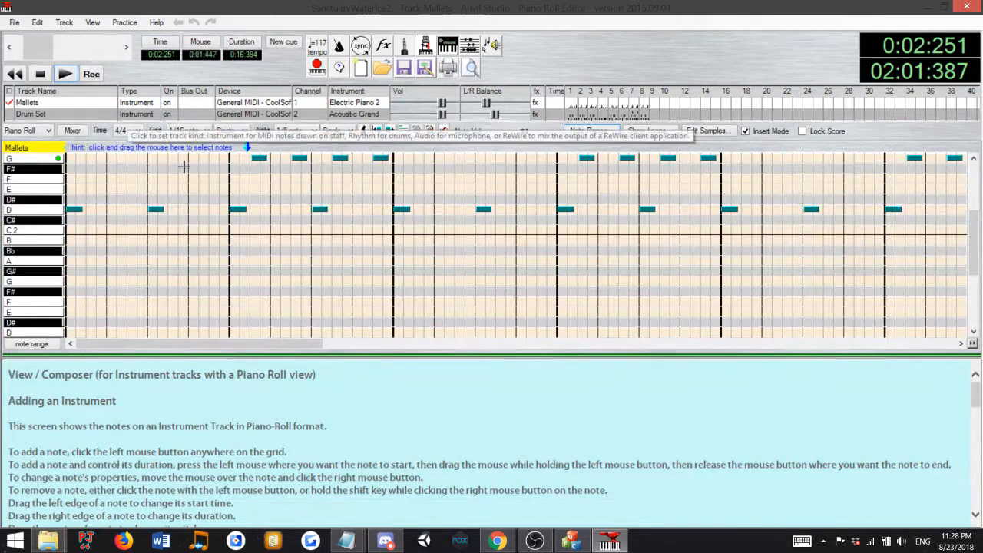
drag(235, 345, 384, 330)
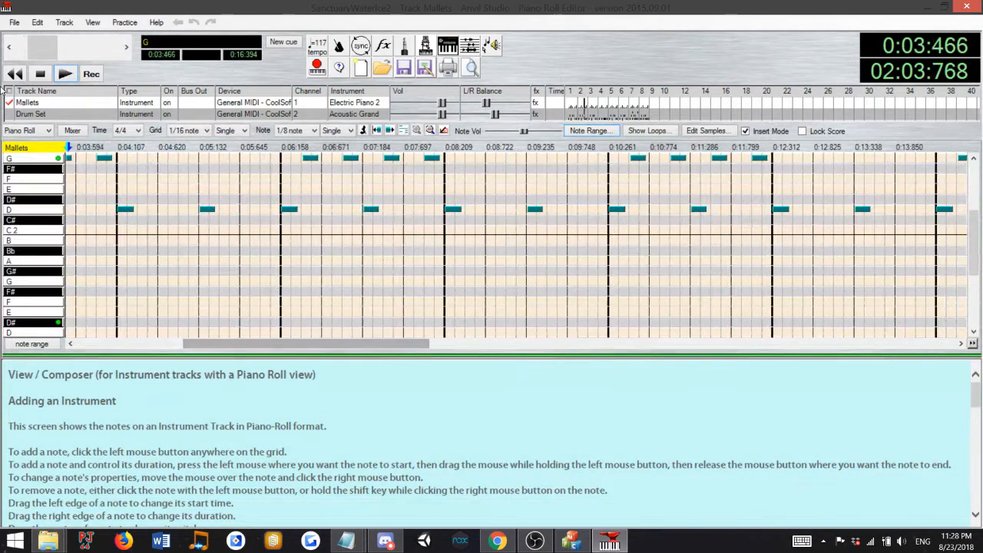
On the Drum Set track, change all instances of the D note above C6 (75: Long Guiro) to a lower-numbered percussion note.
click(13, 115)
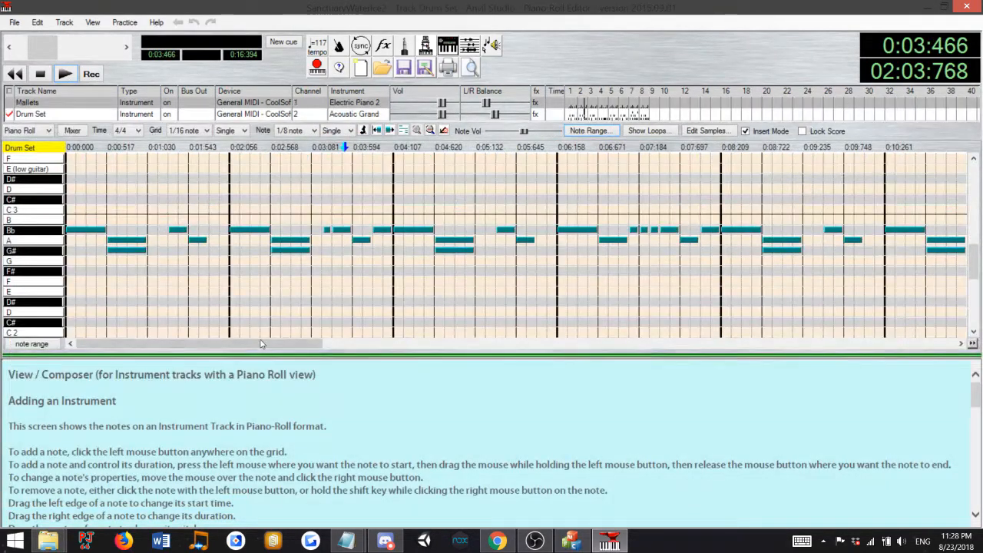
drag(261, 344, 638, 284)
scroll(498, 243, up, 15)
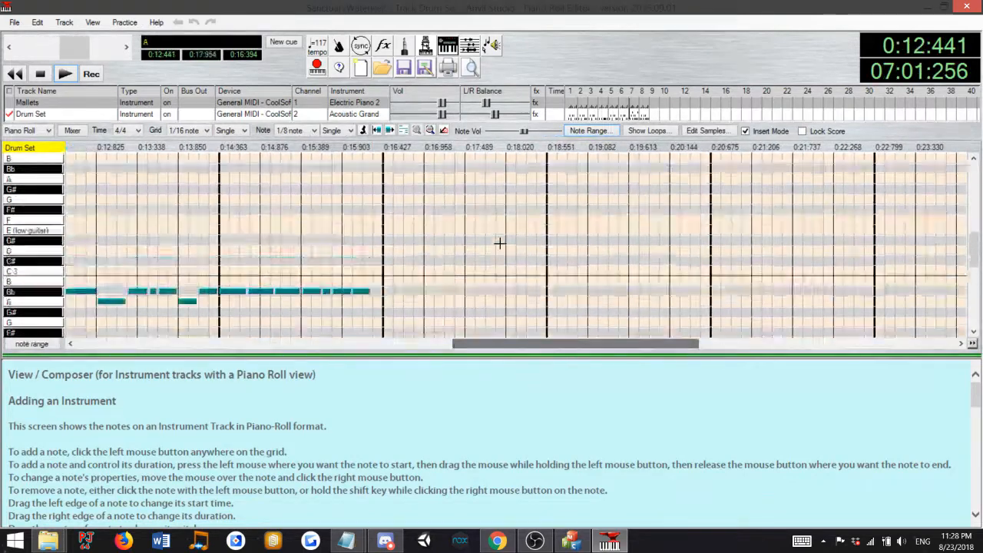
scroll(119, 237, up, 4)
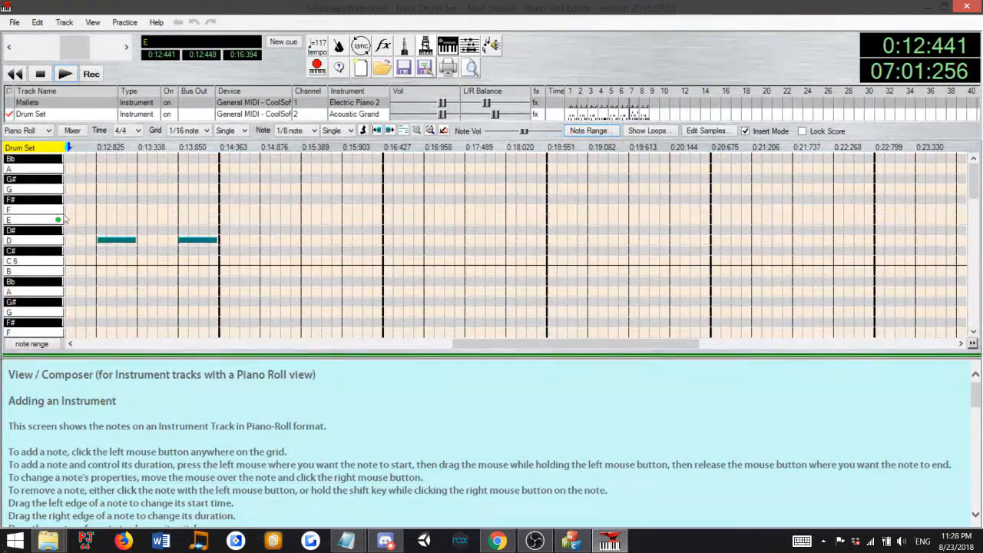
right_click(37, 240)
click(48, 245)
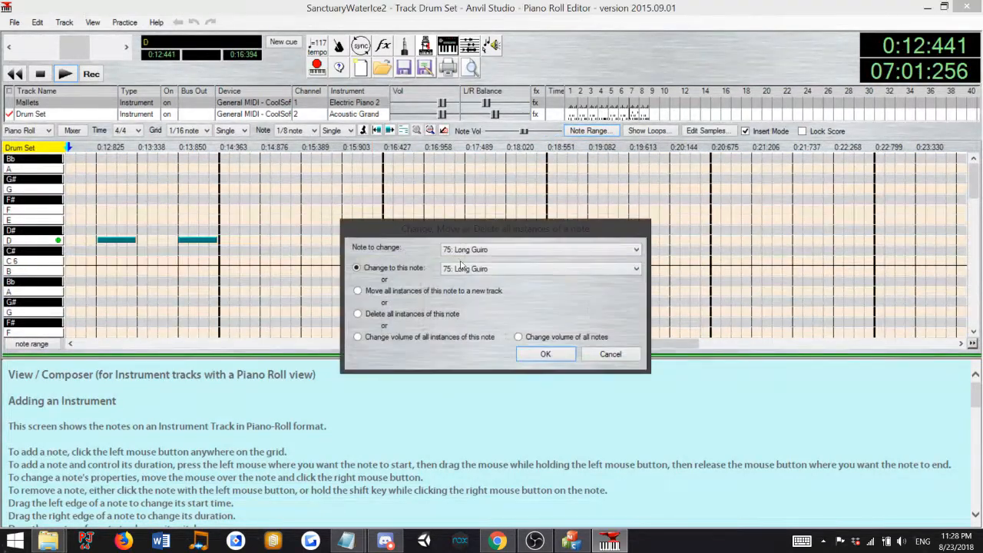
click(537, 268)
scroll(492, 310, up, 10)
scroll(492, 310, up, 3)
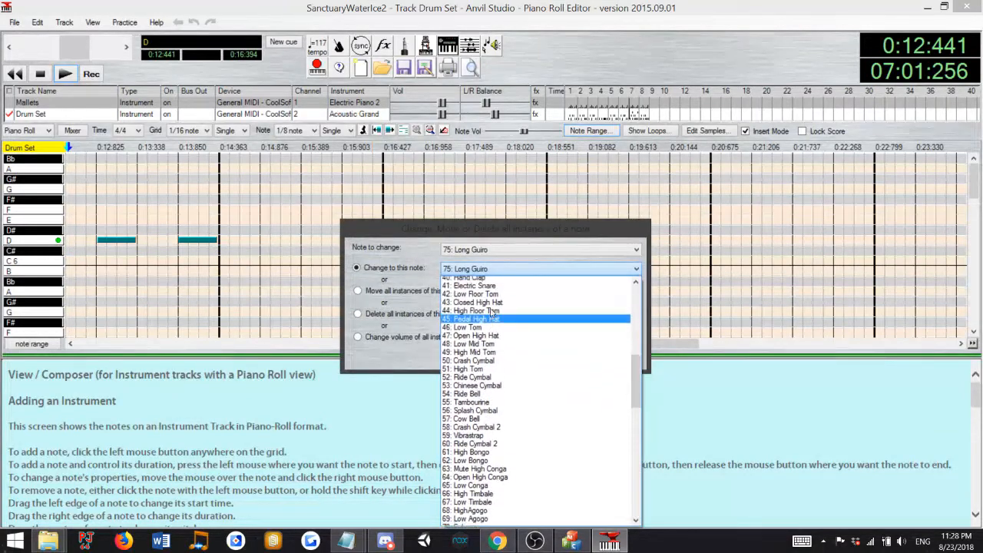
click(492, 309)
click(545, 353)
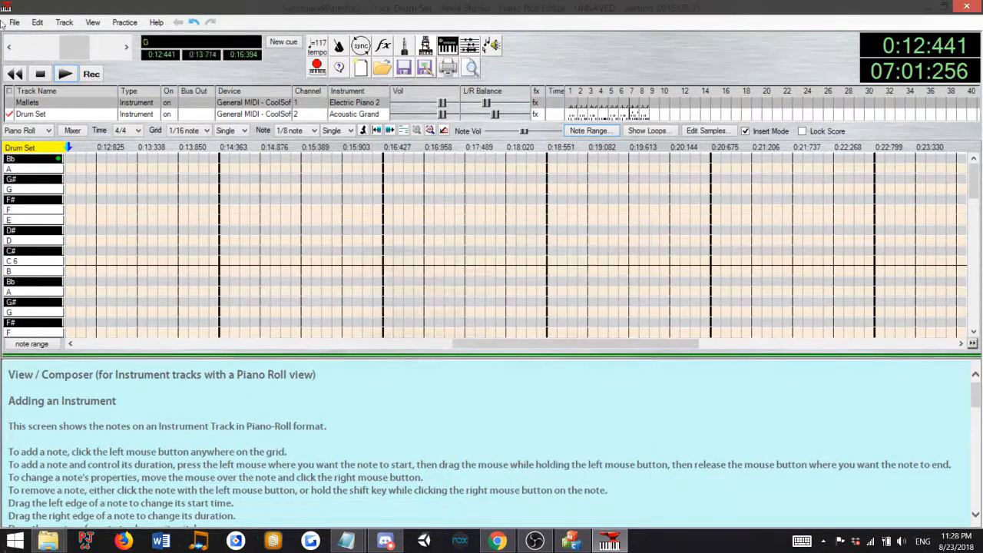
Save the edited SanctuaryWaterIce2 song and close Anvil Studio.
click(15, 22)
click(601, 43)
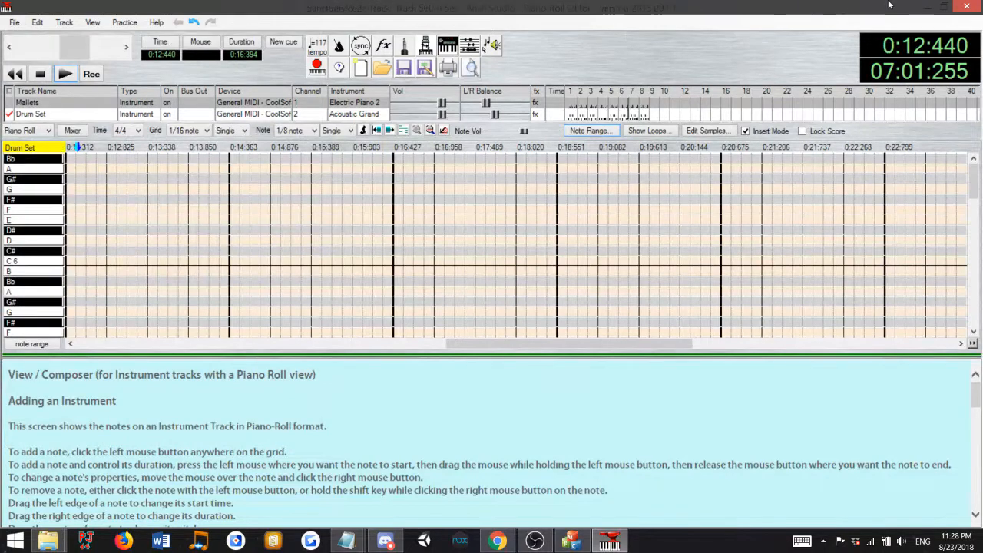
click(966, 6)
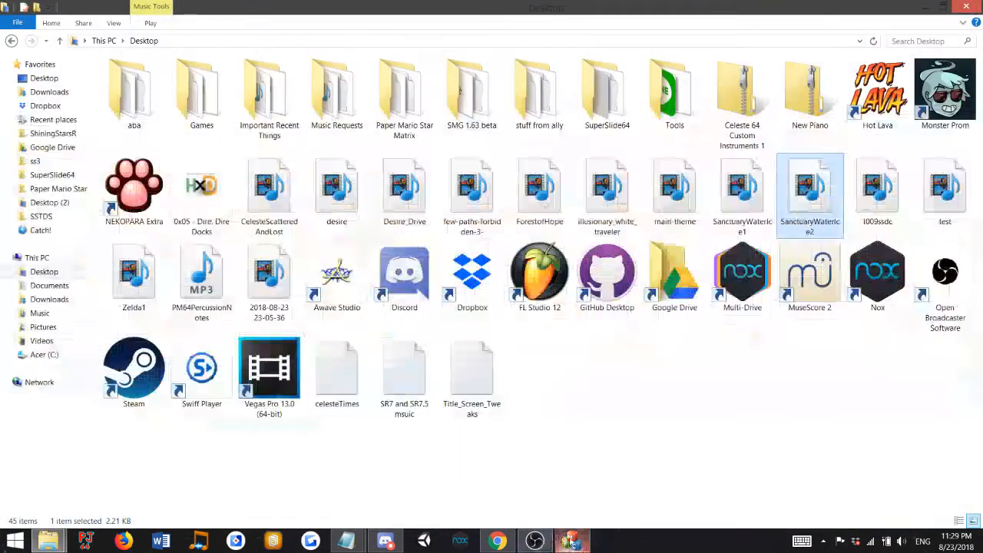
Switch to N64 Midi Tool and try to import SanctuaryWaterIce1 and SanctuaryWaterIce2 as segments 0 and 1 of the 69_File Select spot.
click(572, 540)
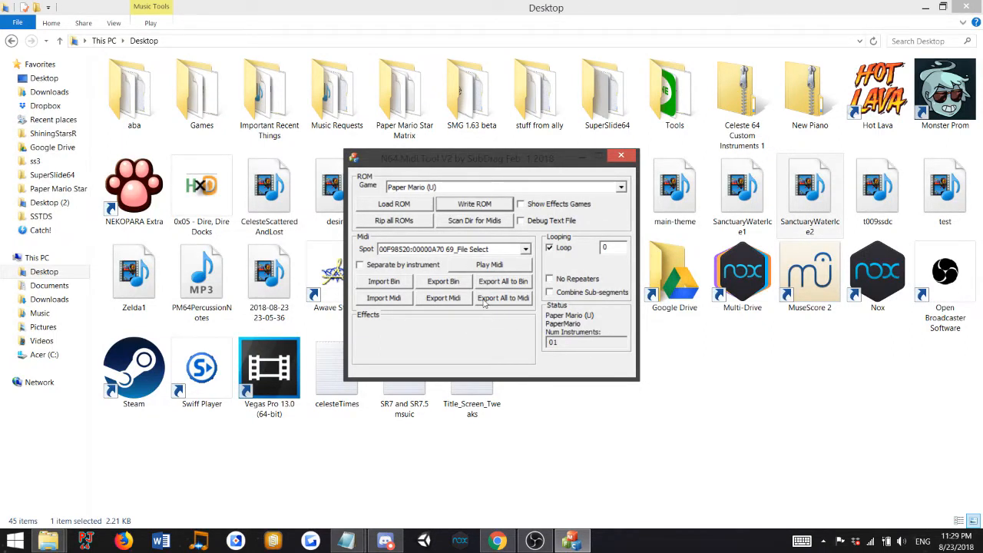
click(383, 297)
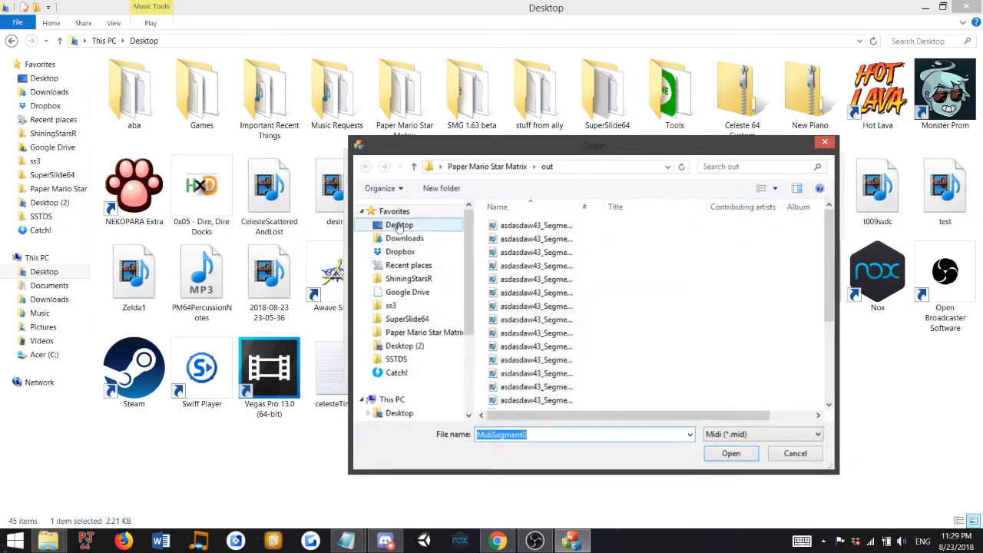
click(399, 225)
scroll(656, 308, down, 5)
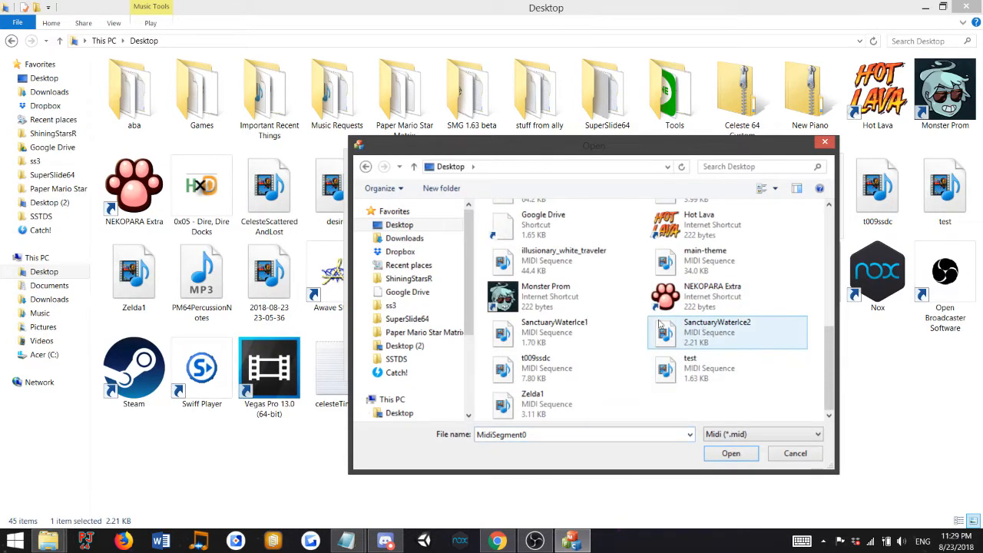
double_click(614, 330)
click(635, 356)
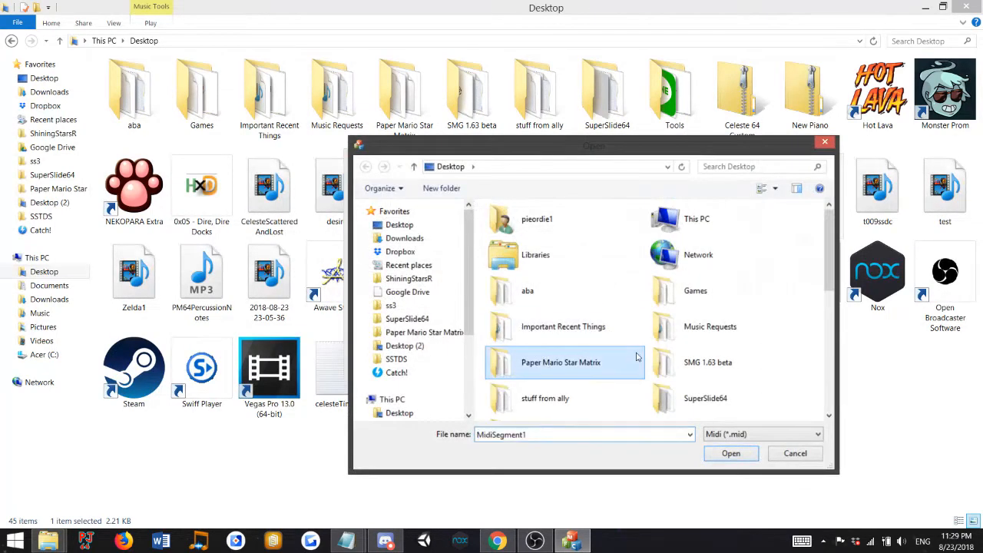
scroll(636, 356, down, 5)
double_click(675, 332)
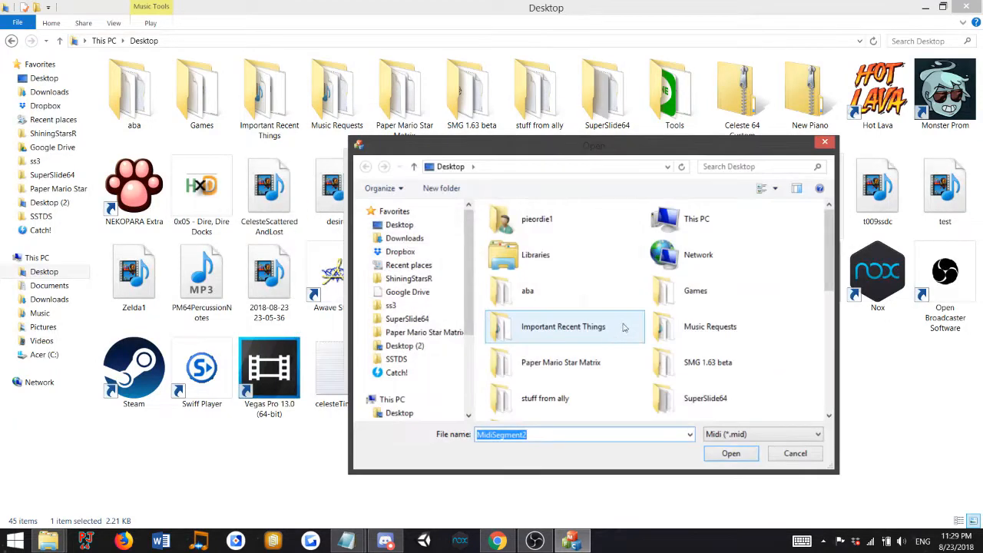
key(Escape)
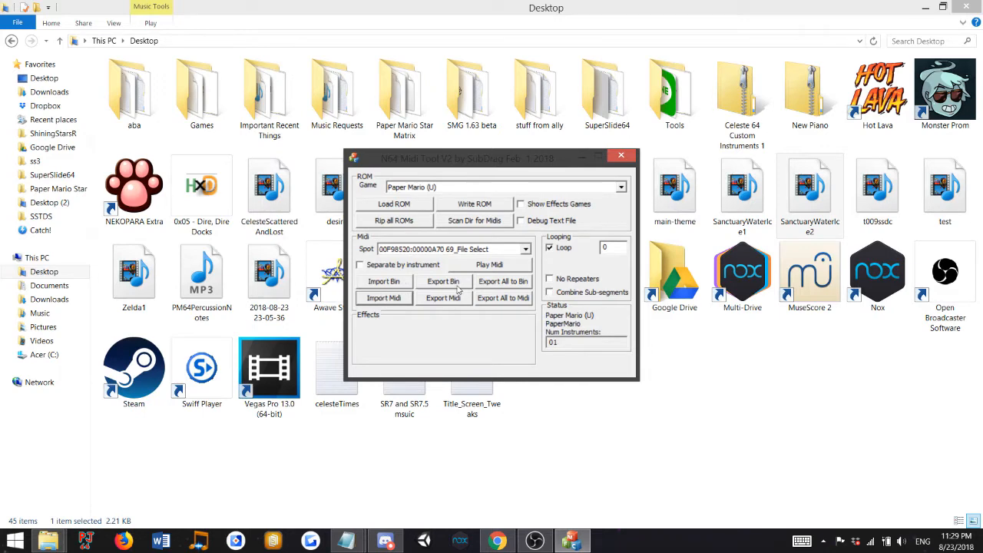
Retry the MIDI import with SanctuaryWaterIce1 as segment 0, then abandon it and close N64 Midi Tool.
click(401, 300)
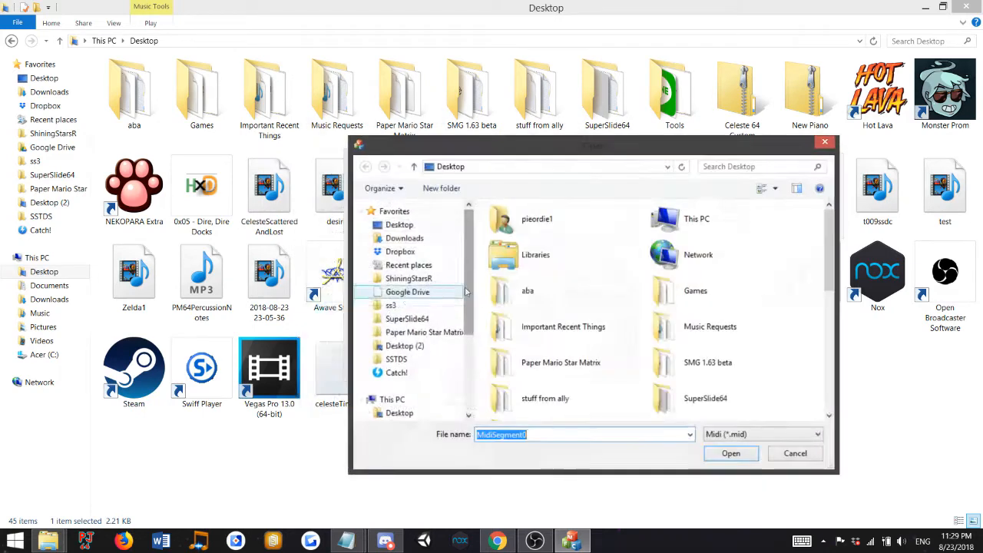
scroll(549, 285, down, 5)
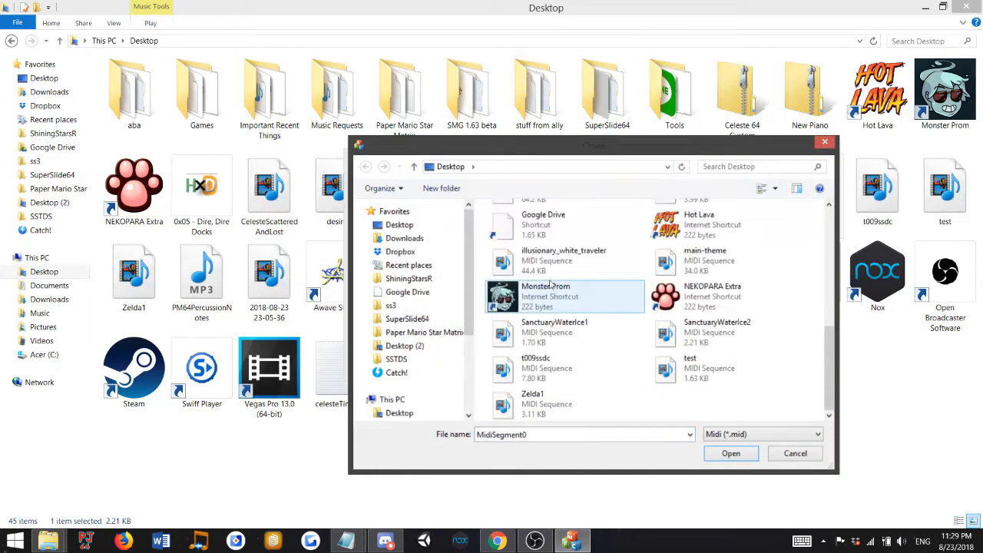
double_click(581, 333)
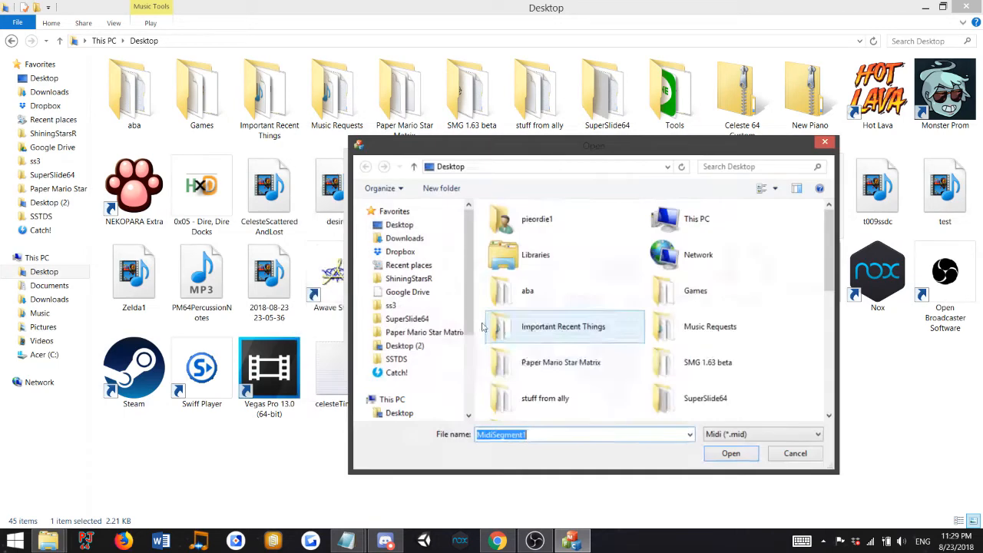
click(628, 377)
click(777, 456)
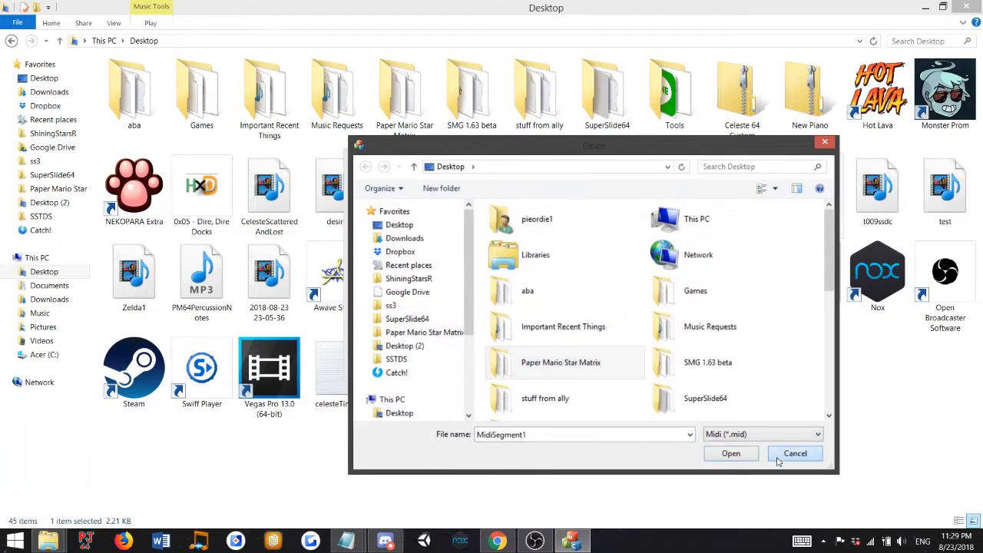
click(621, 156)
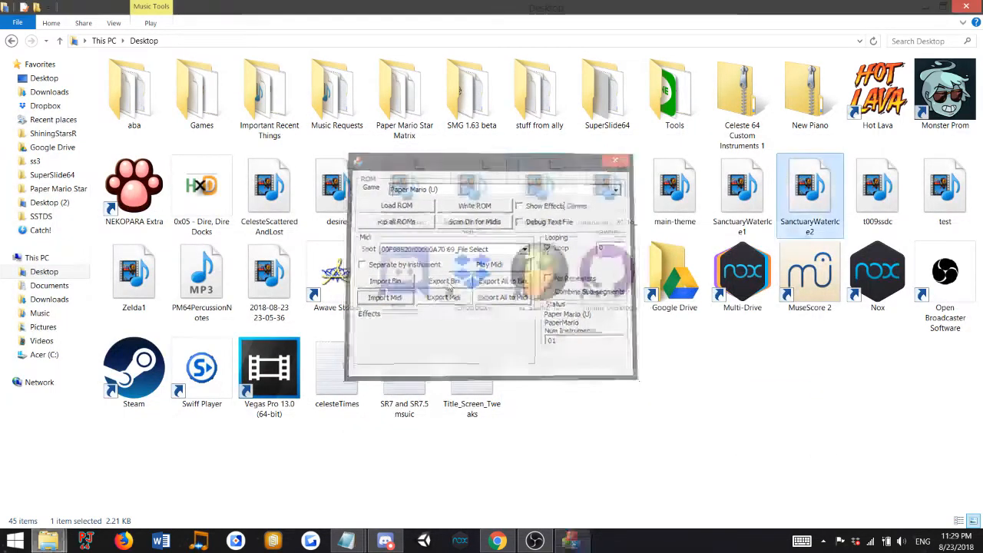
Browse to the Release folder of n64miditoolv2a inside Paper Mario Star Matrix and launch N64MidiTool.
mouse_move(48, 540)
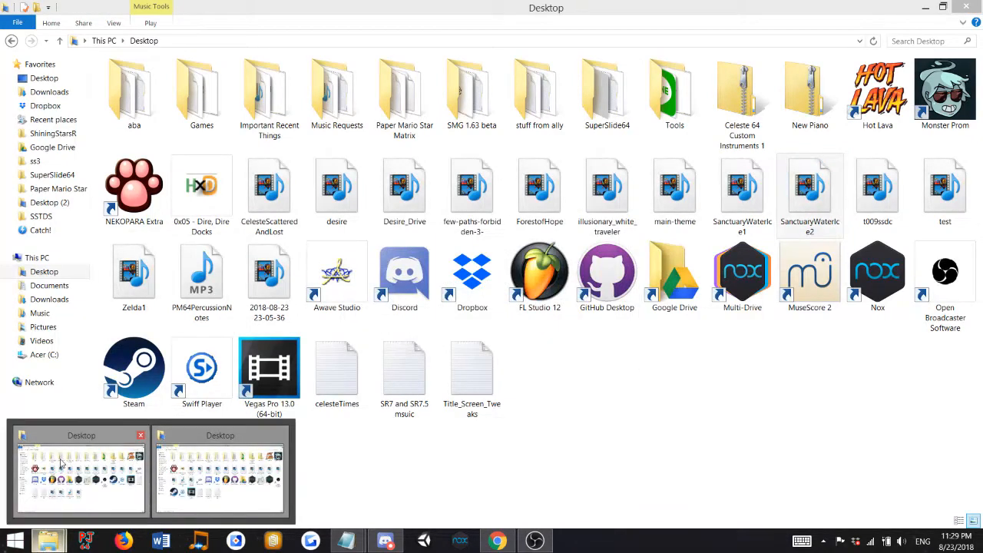
click(115, 484)
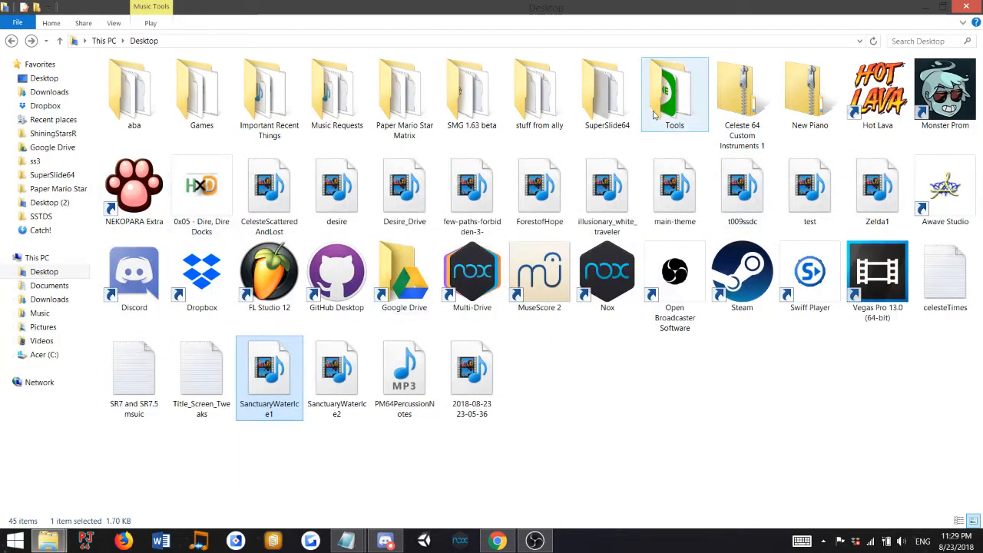
double_click(404, 98)
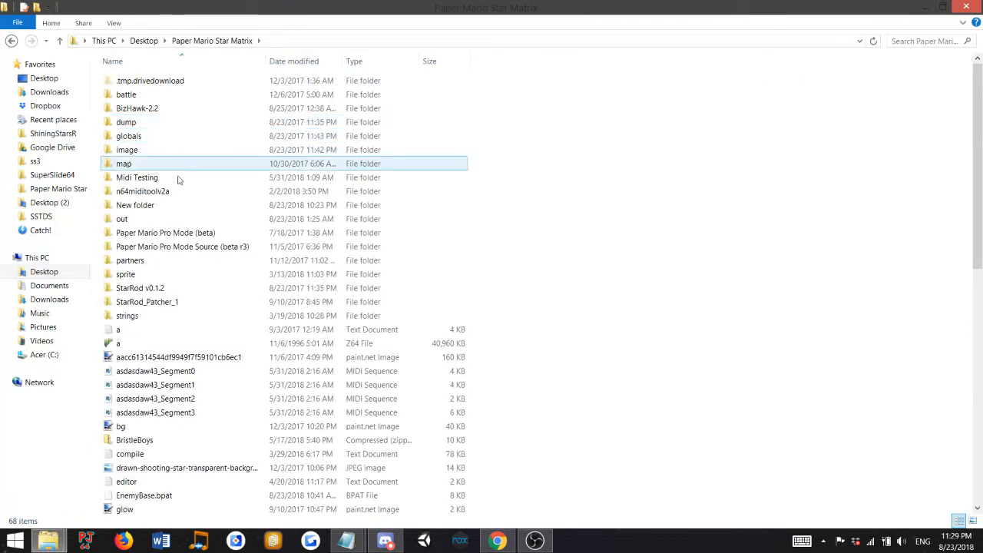
double_click(176, 191)
double_click(170, 93)
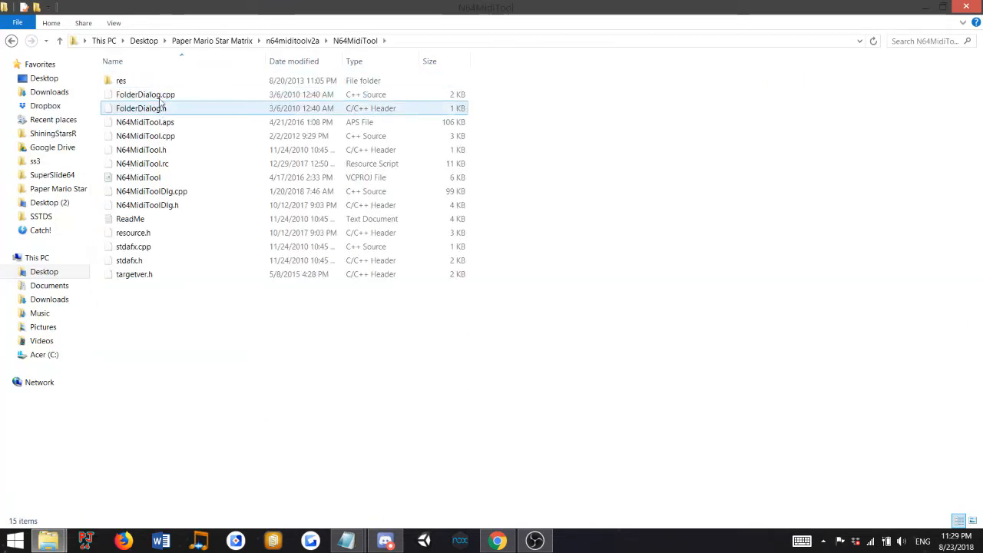
click(271, 40)
click(173, 125)
double_click(172, 125)
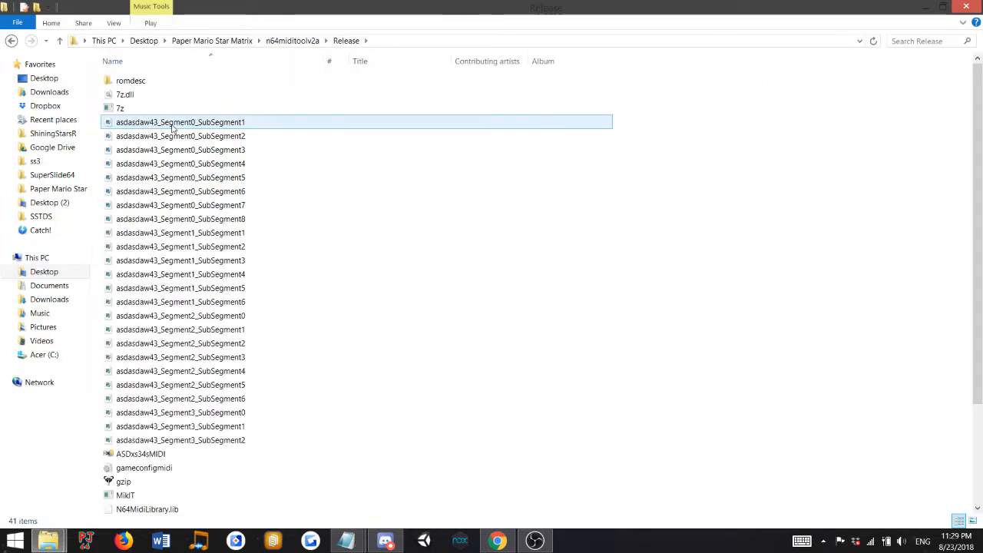
scroll(199, 333, down, 3)
double_click(162, 396)
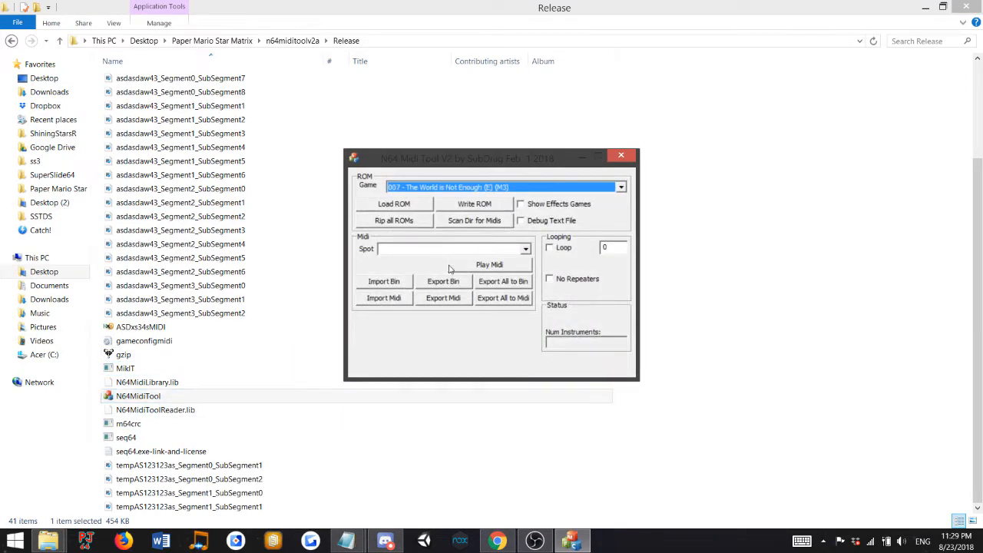
Set the game in N64 Midi Tool to Paper Mario (U).
click(479, 188)
key(p)
key(p)
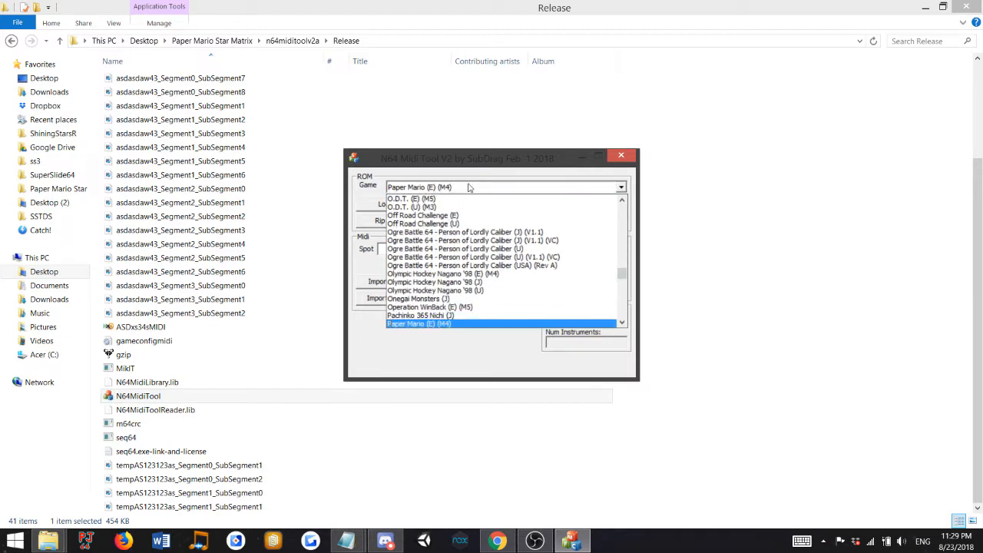
key(a)
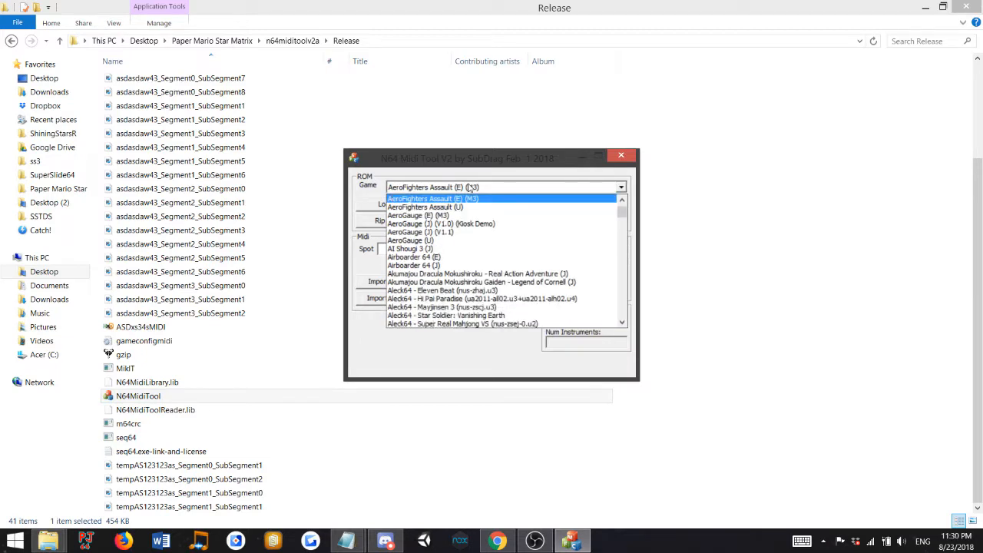
key(p)
key(Down)
key(Down)
key(Return)
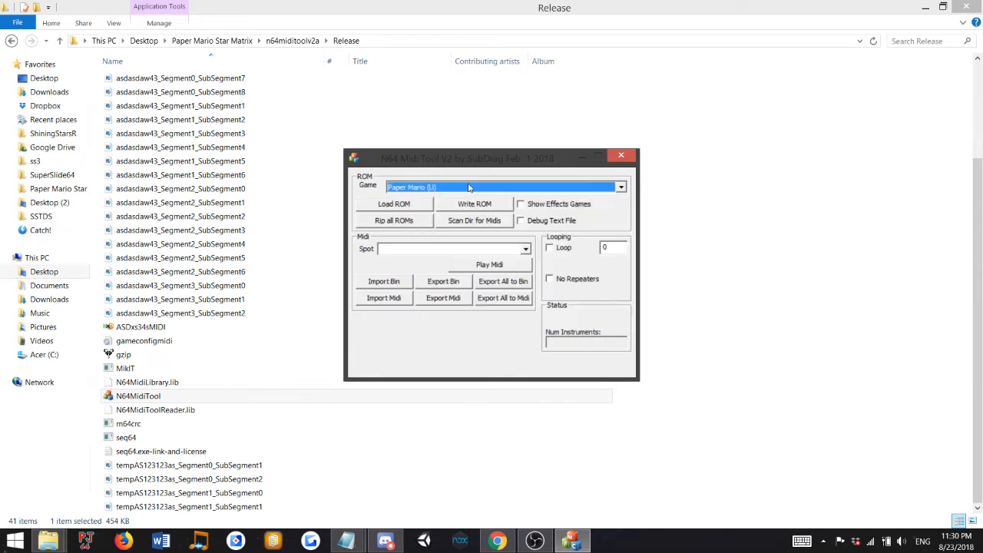
Load the PMSM2 ROM from the out folder inside Paper Mario Star Matrix.
click(394, 204)
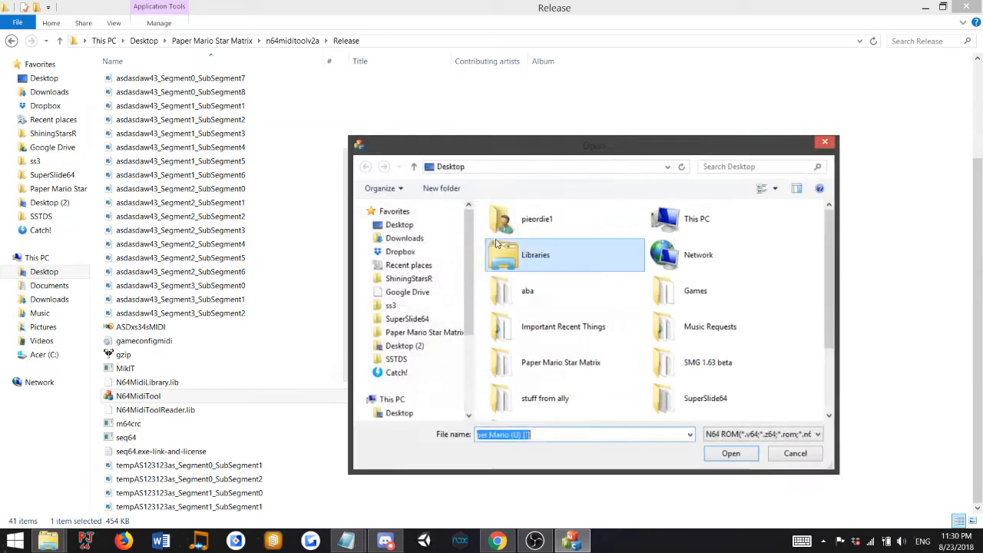
scroll(568, 323, down, 3)
click(409, 278)
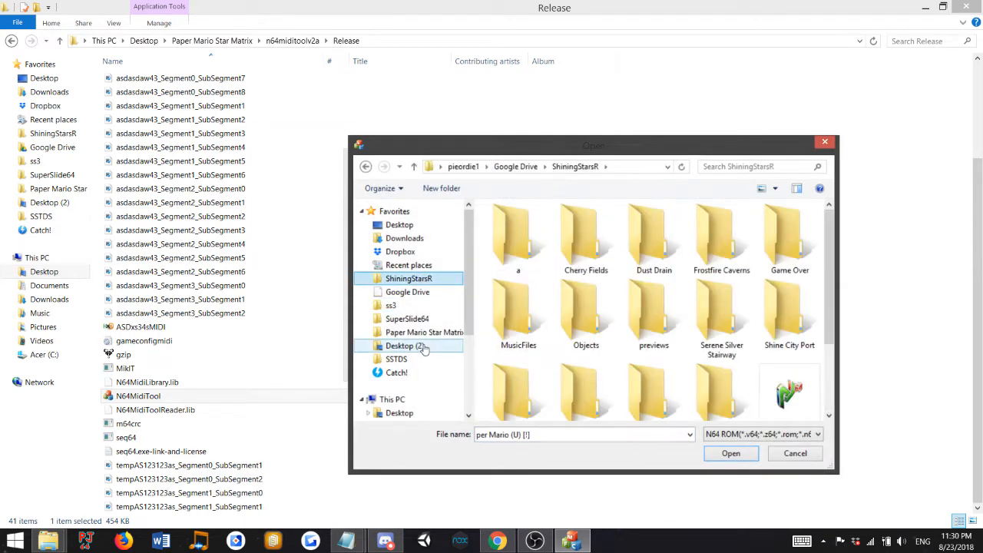
click(426, 331)
scroll(596, 340, down, 3)
scroll(544, 318, up, 2)
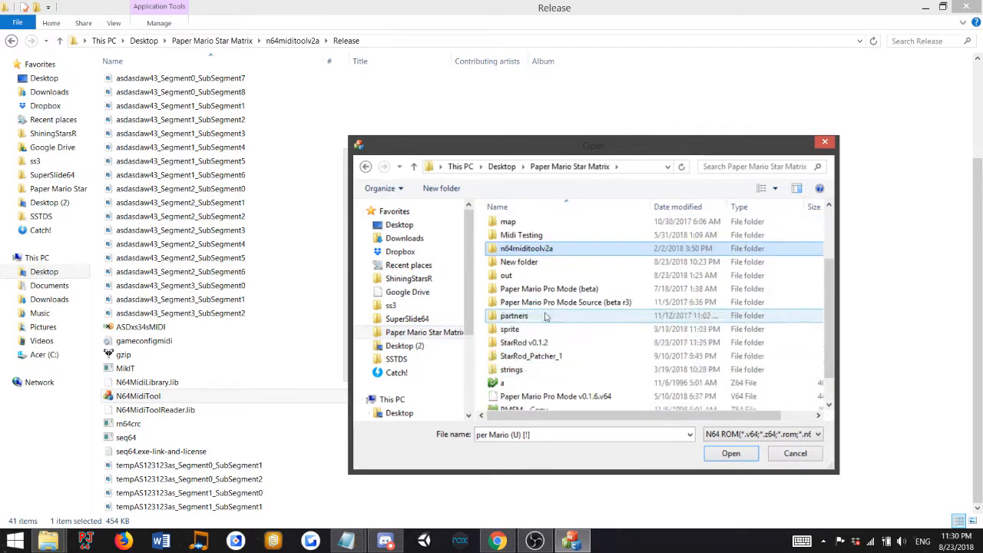
double_click(537, 290)
double_click(537, 240)
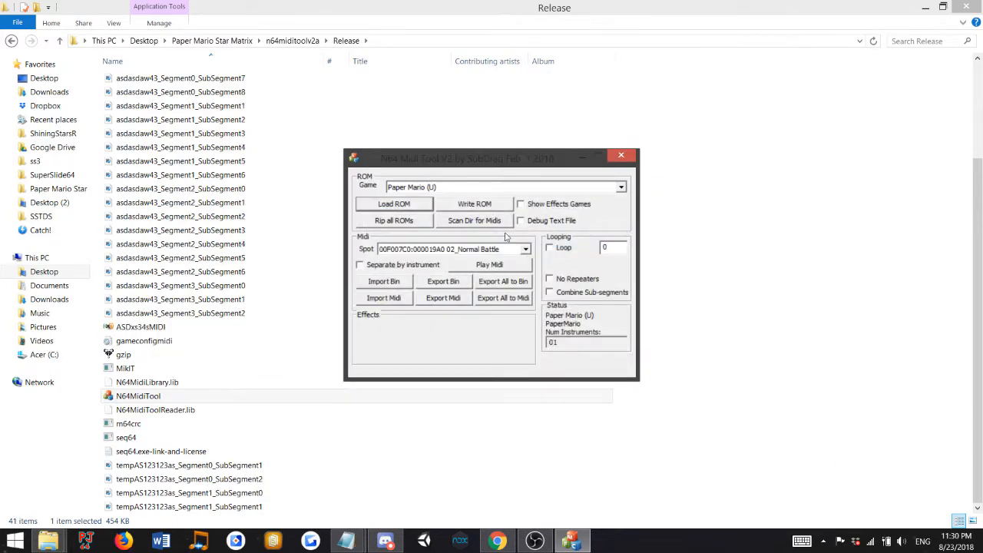
Choose the 69_File Select spot and enable Loop and Combine Sub-segments.
click(483, 247)
scroll(484, 284, down, 20)
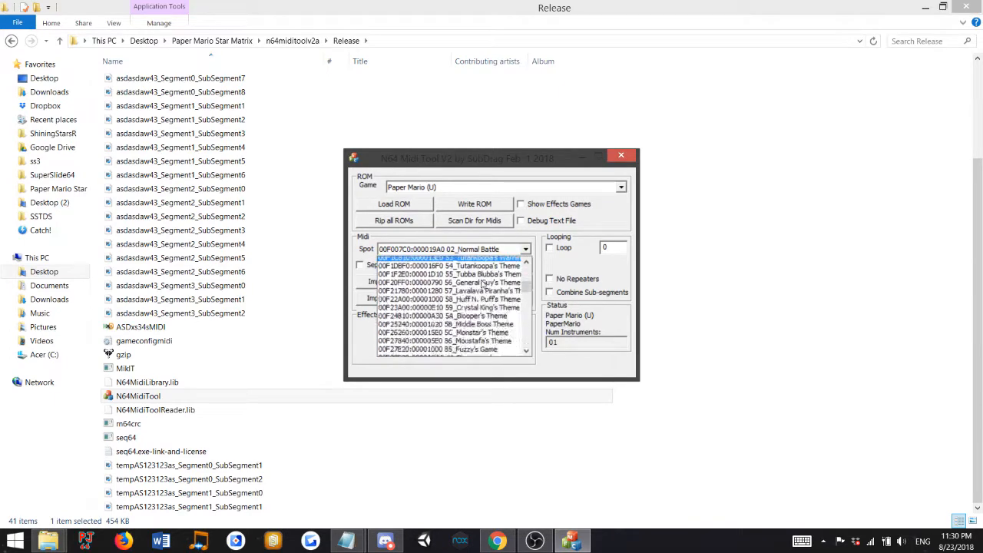
scroll(484, 284, down, 15)
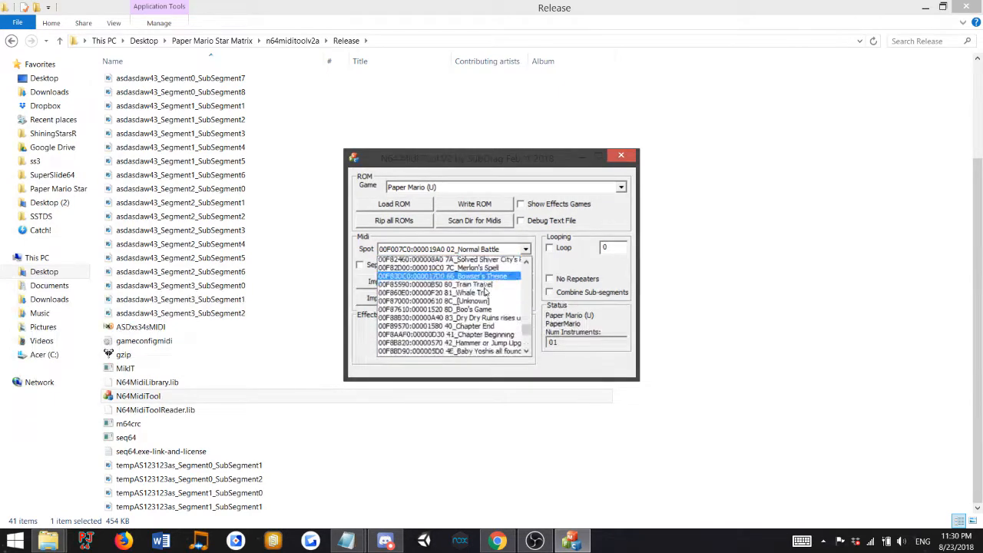
scroll(483, 307, down, 3)
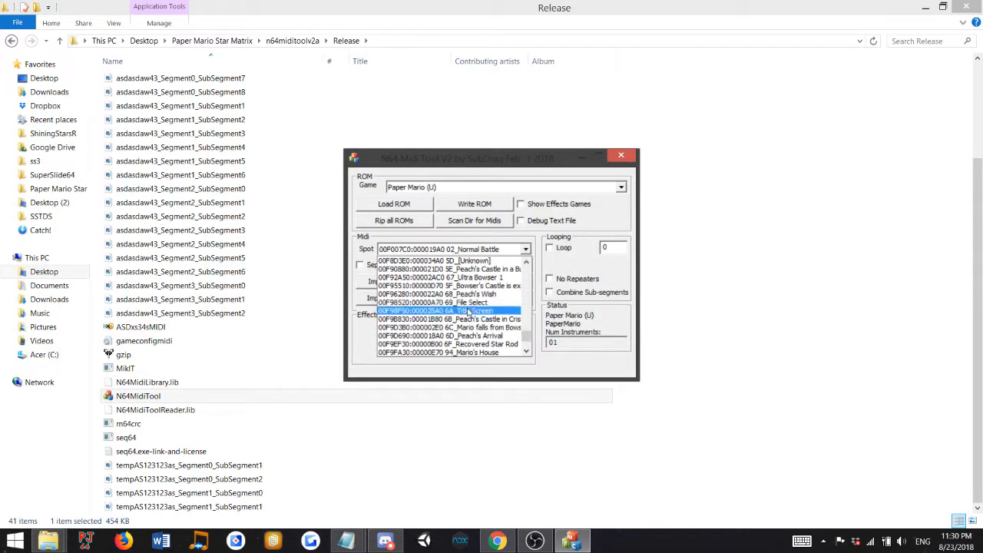
click(472, 303)
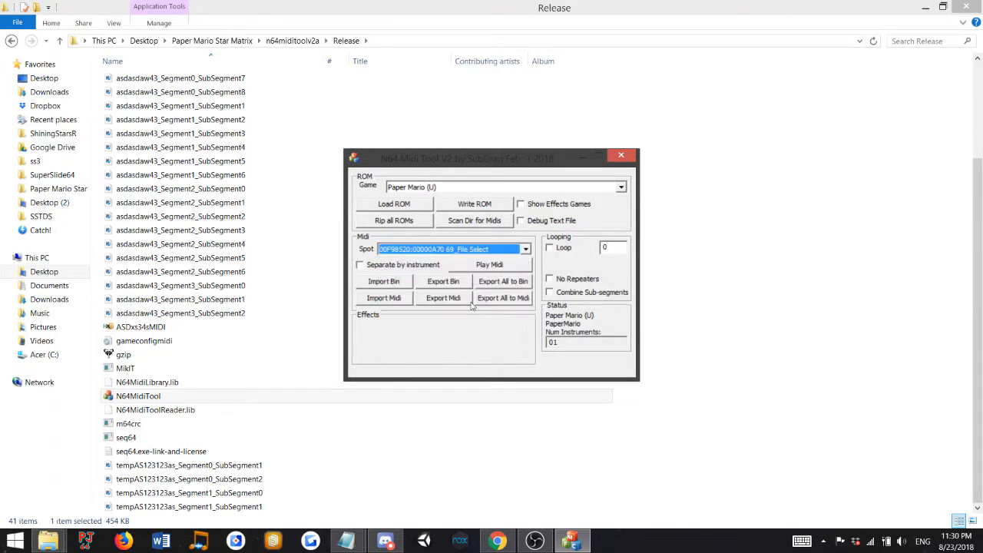
click(550, 293)
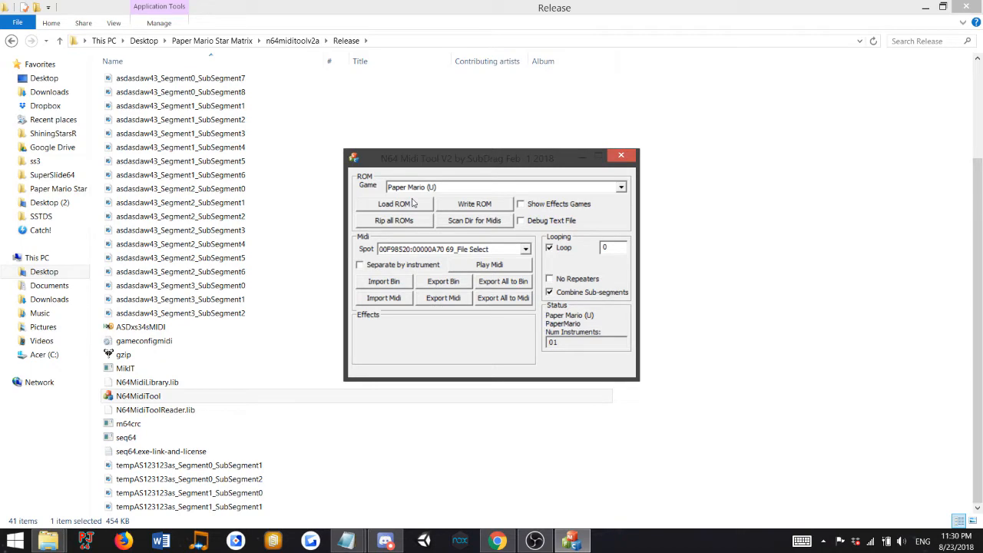
Import the Desktop MIDIs into the File Select spot, using SanctuaryWaterIce1 for segments 0 and 1 and SanctuaryWaterIce2 for the remaining segments.
click(388, 302)
click(405, 327)
click(399, 313)
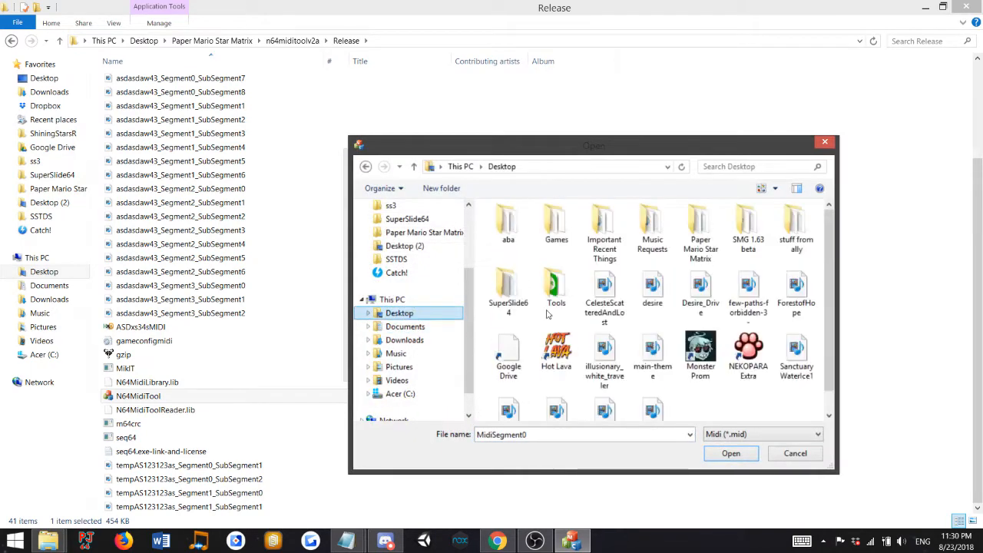
click(652, 290)
scroll(676, 338, down, 1)
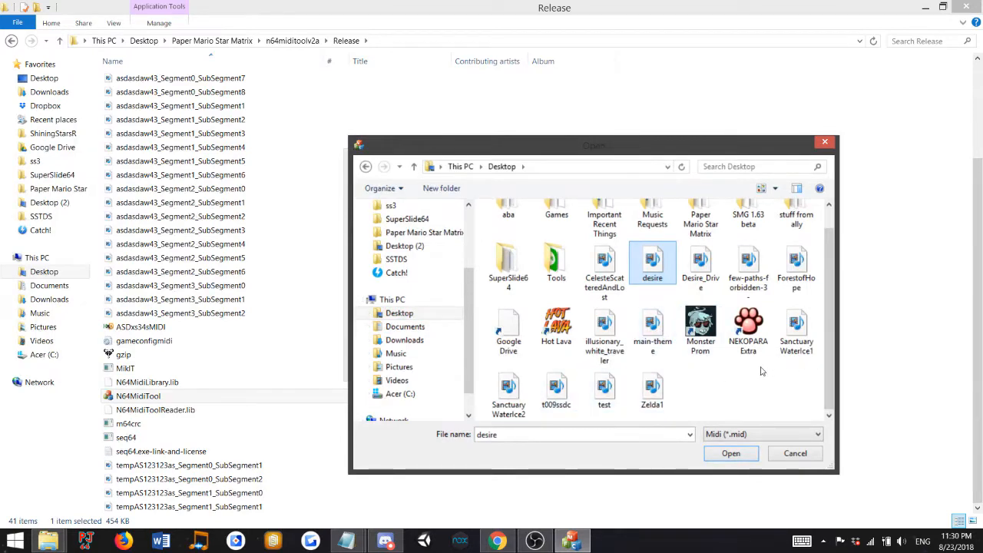
double_click(796, 347)
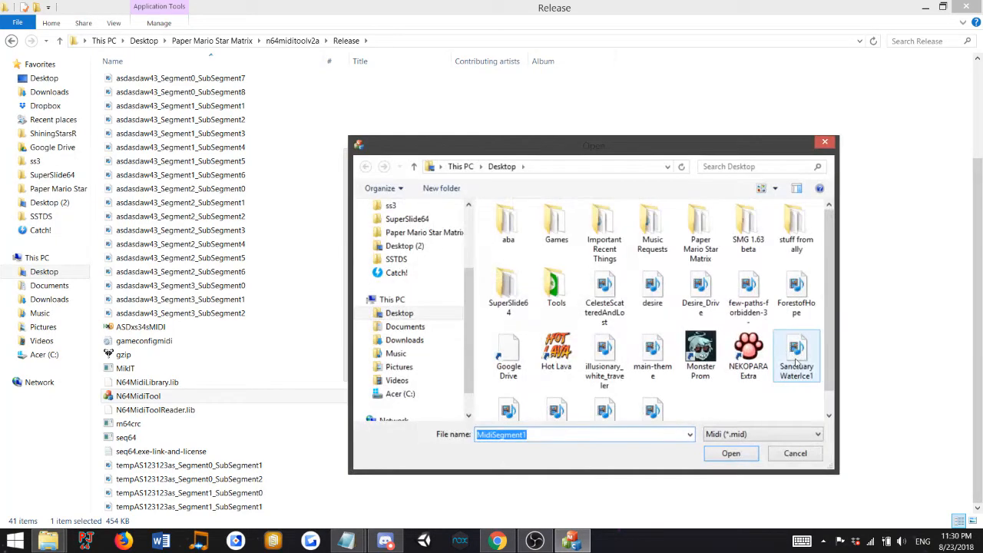
double_click(796, 361)
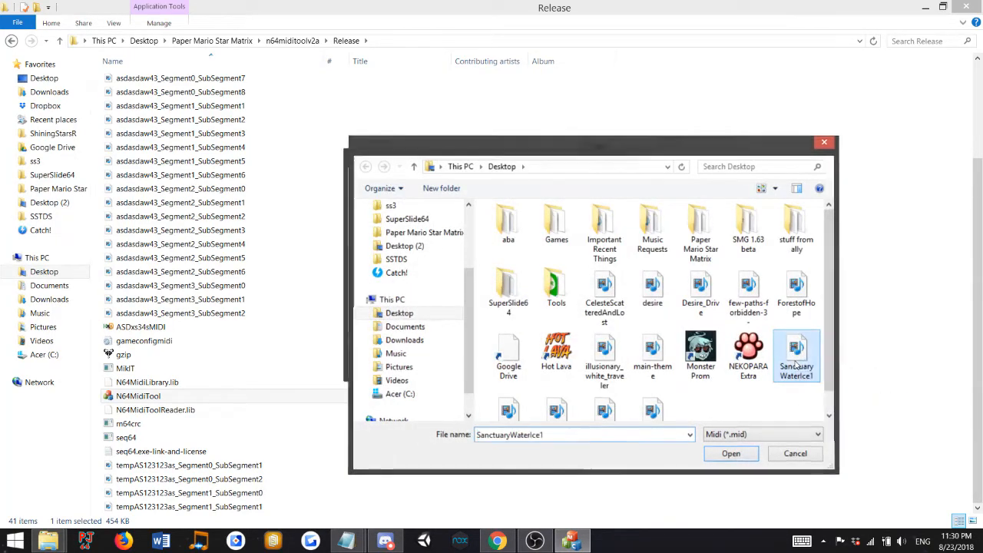
click(748, 357)
scroll(748, 357, down, 1)
double_click(528, 399)
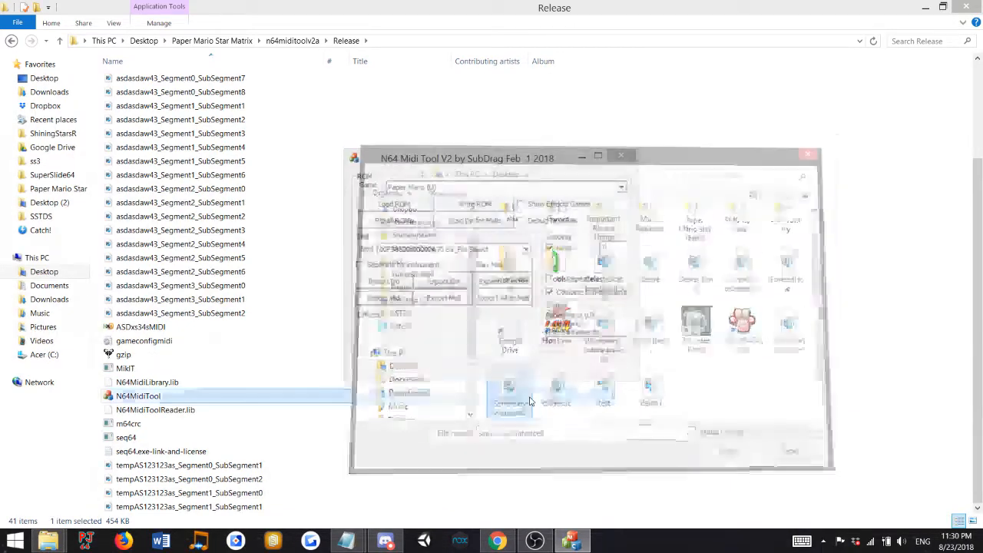
double_click(509, 391)
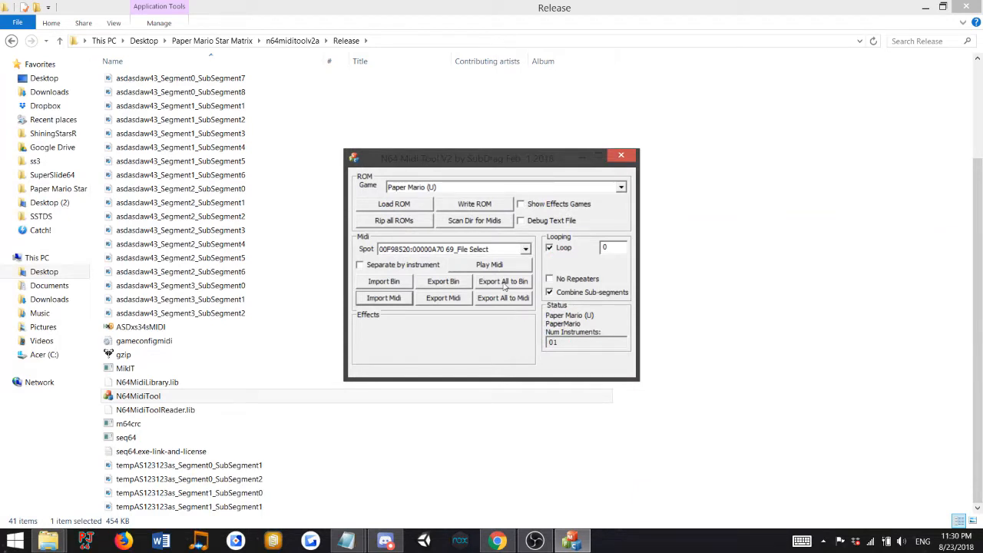
Write the modified ROM over the existing PMSM2 file and close N64 Midi Tool.
click(470, 204)
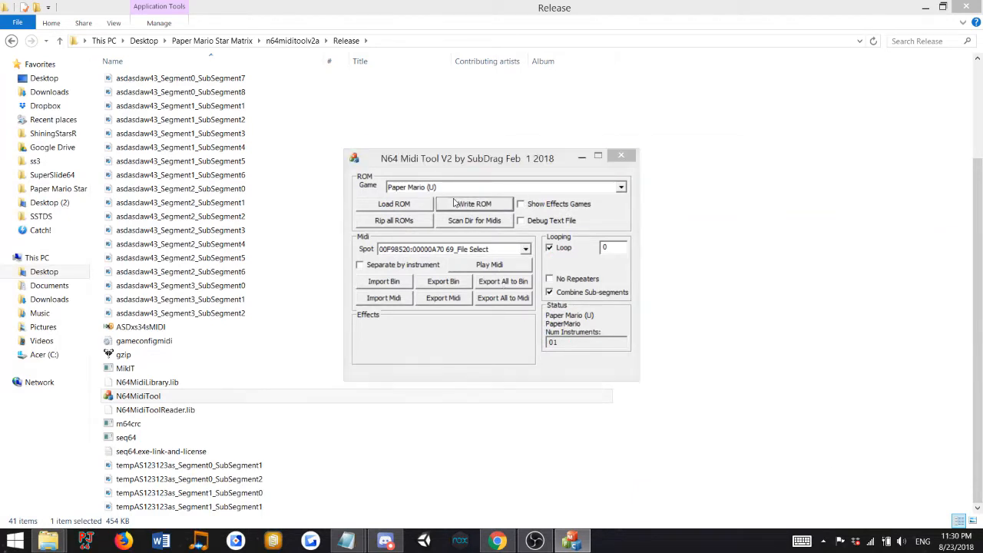
double_click(534, 234)
click(535, 276)
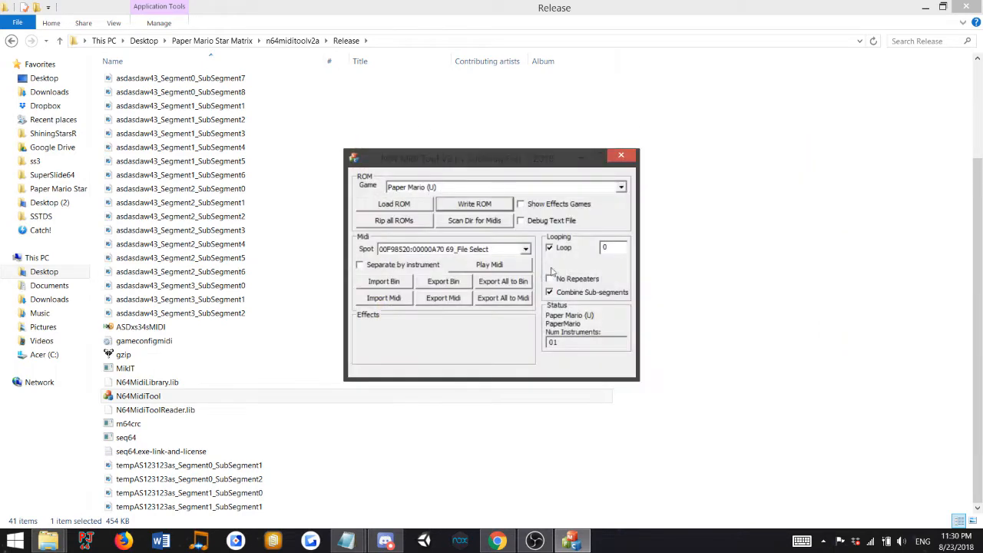
click(623, 153)
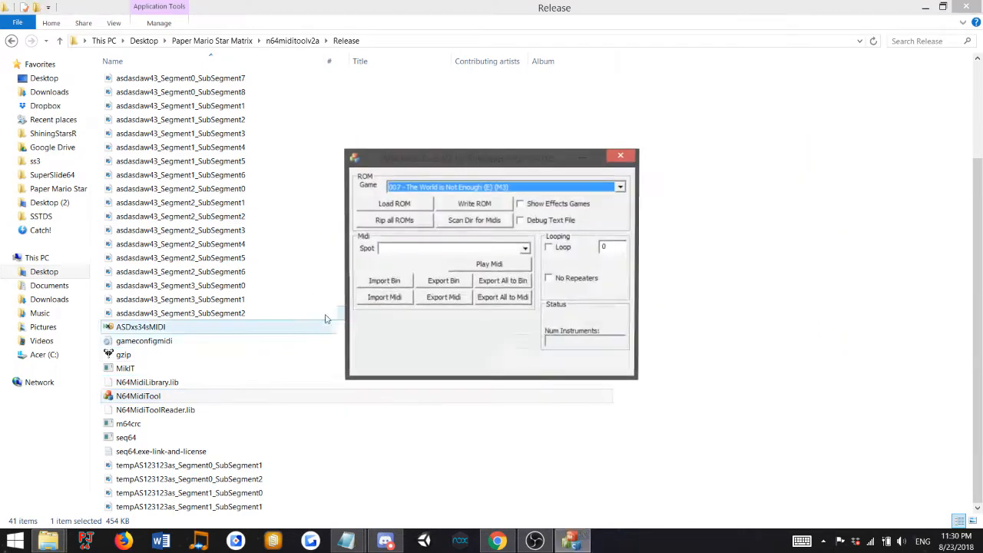
In a fresh N64 Midi Tool session, set the game to Paper Mario (U) and load the PMSM2 ROM.
click(446, 189)
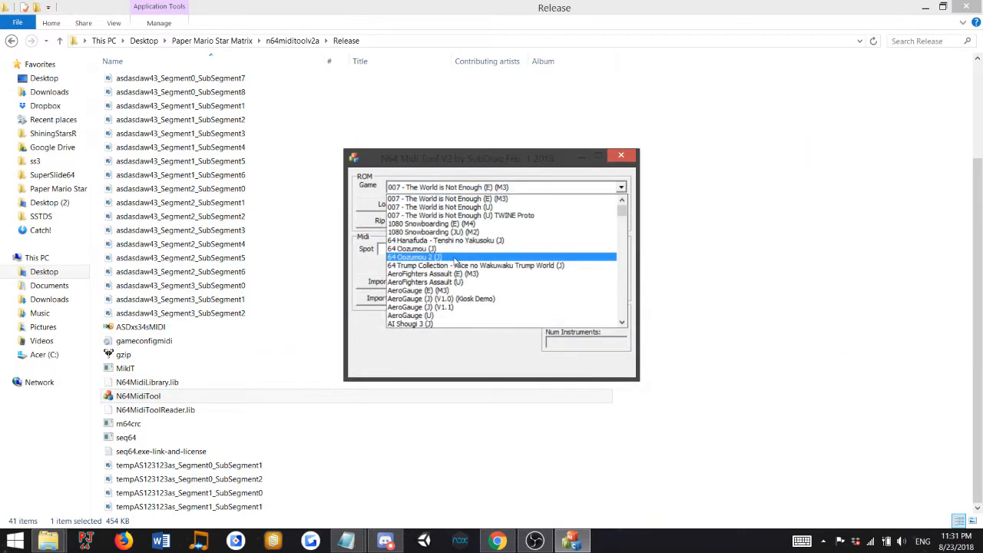
text(pap)
key(Down)
key(Return)
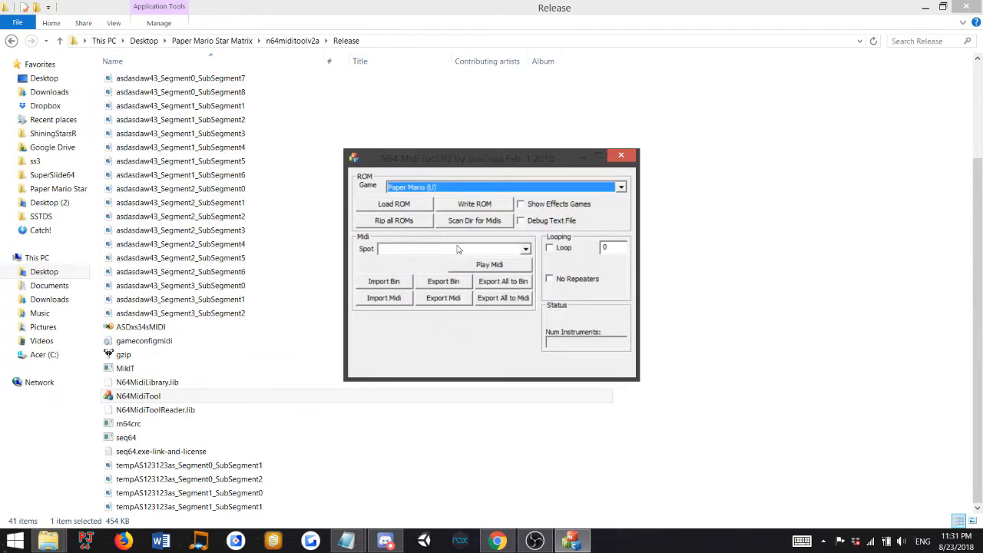
click(393, 204)
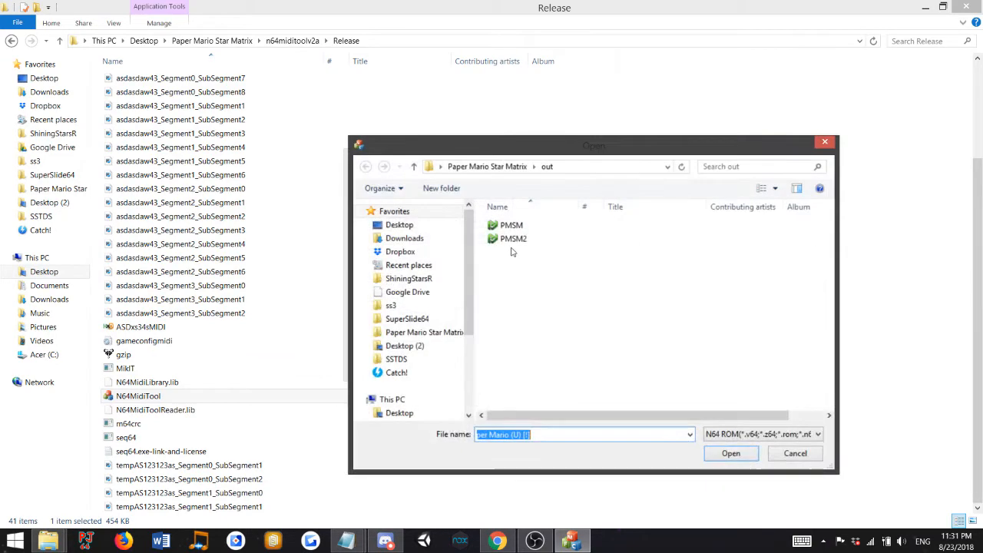
double_click(511, 244)
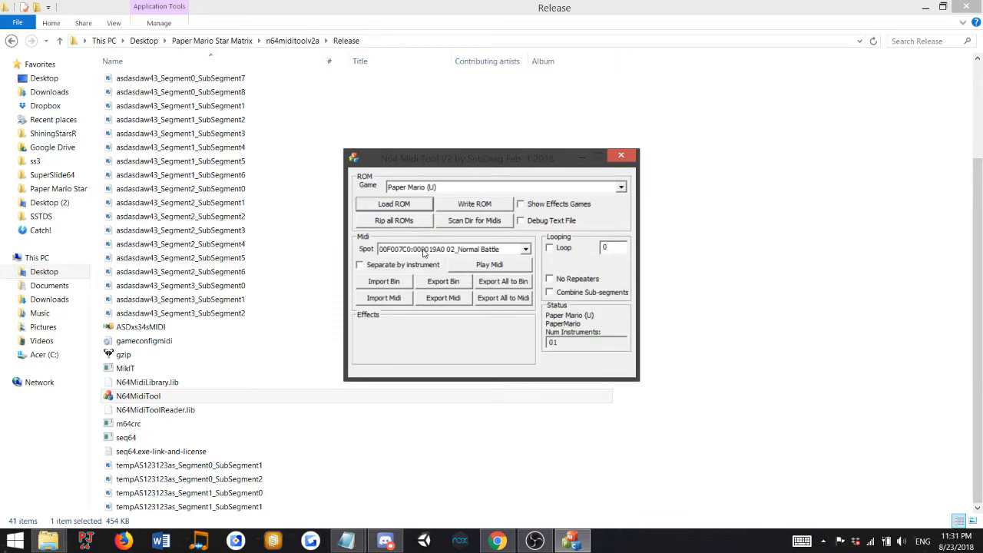
Export the 69_File Select spot as MIDI to the Desktop under its suggested file name.
click(425, 251)
scroll(430, 284, down, 10)
scroll(435, 287, down, 15)
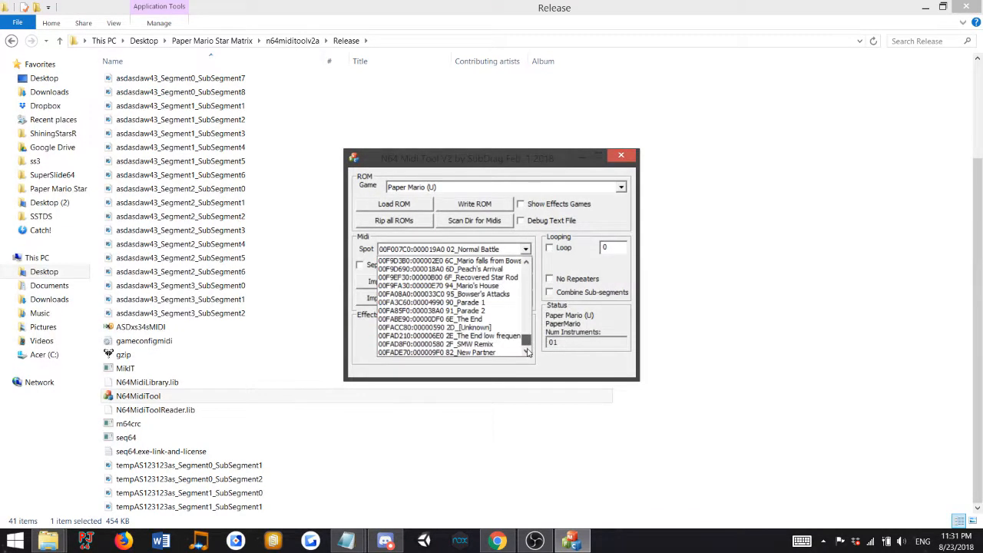
scroll(491, 307, up, 2)
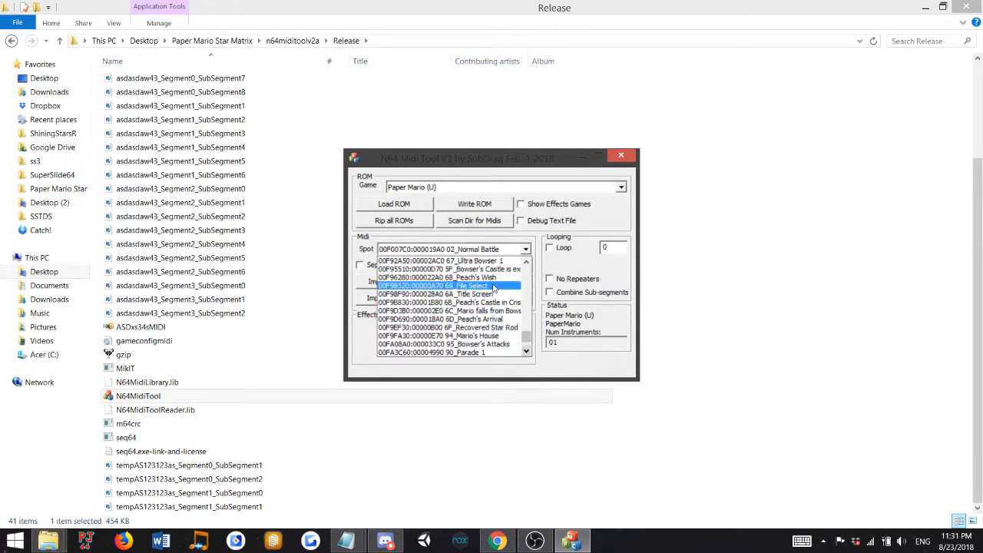
click(492, 285)
click(439, 300)
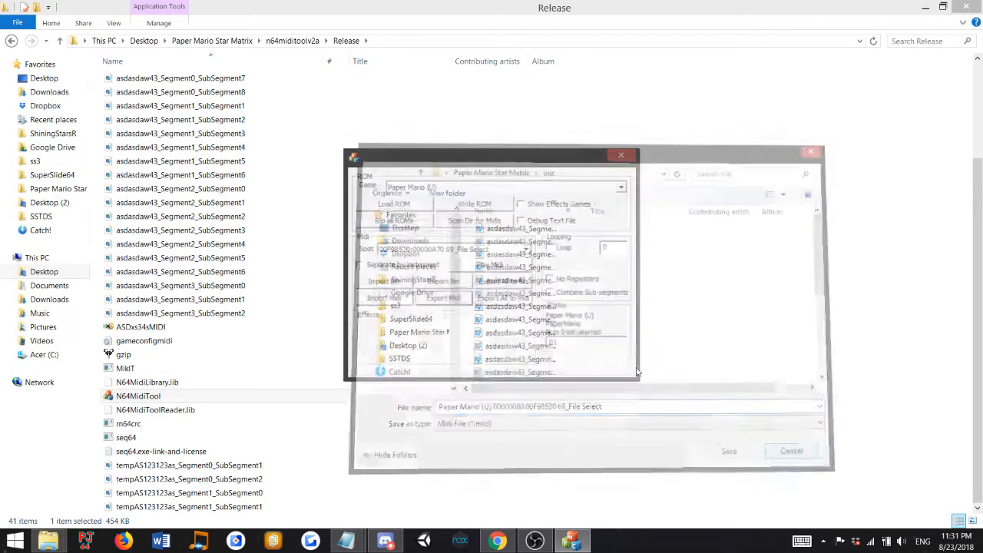
click(777, 453)
click(443, 298)
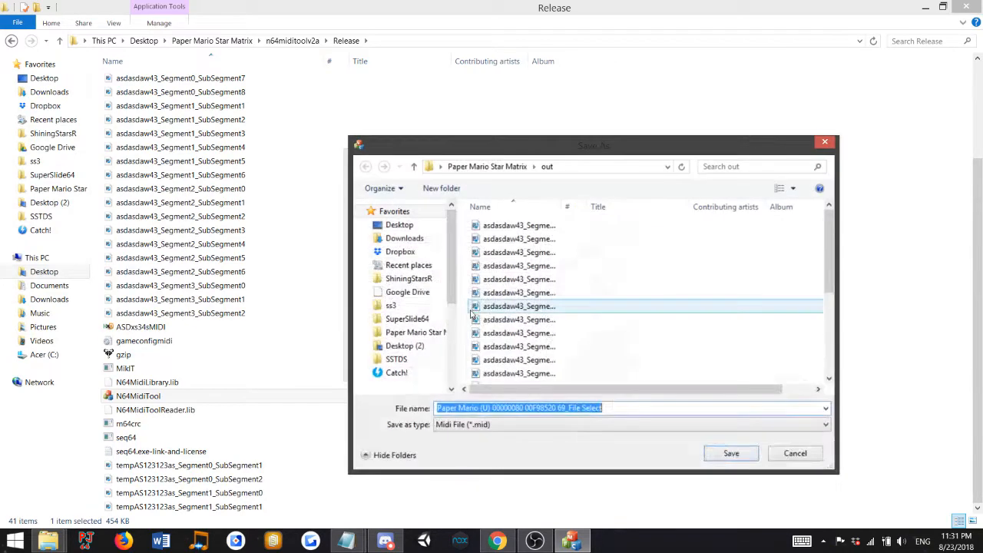
click(399, 225)
click(731, 453)
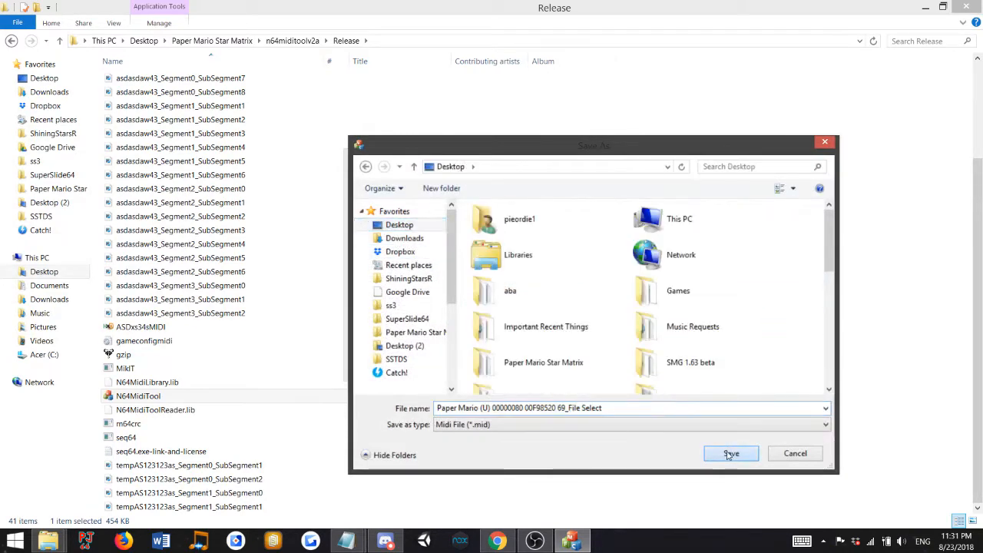
Open the exported File Select TrackParseDebug text file on the Desktop and examine its segments, tempo commands and note data.
click(44, 78)
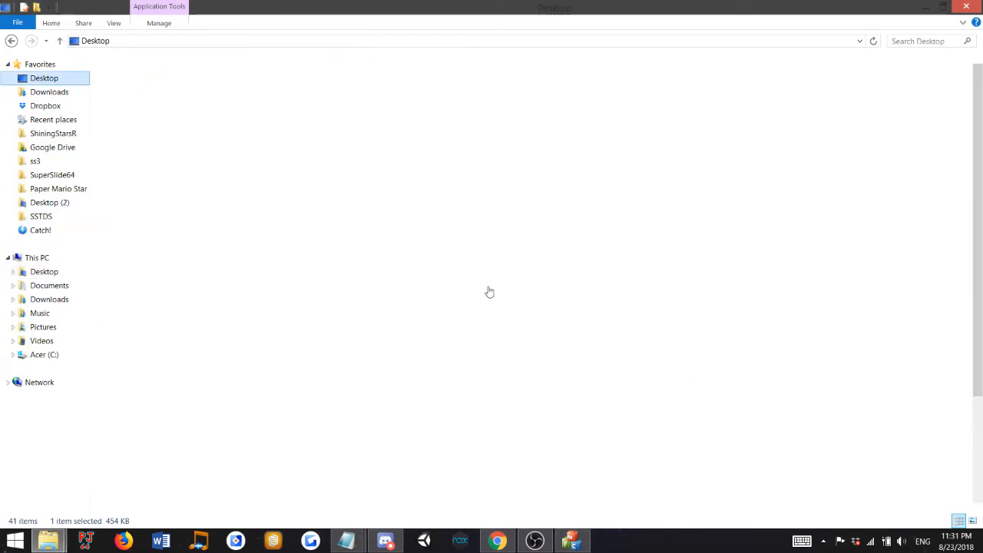
click(503, 298)
scroll(503, 298, down, 3)
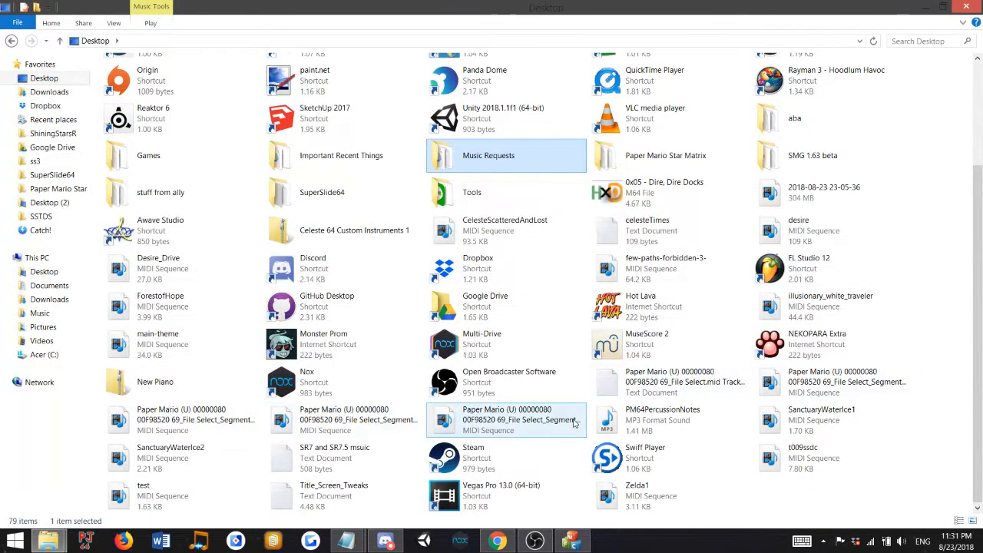
click(622, 388)
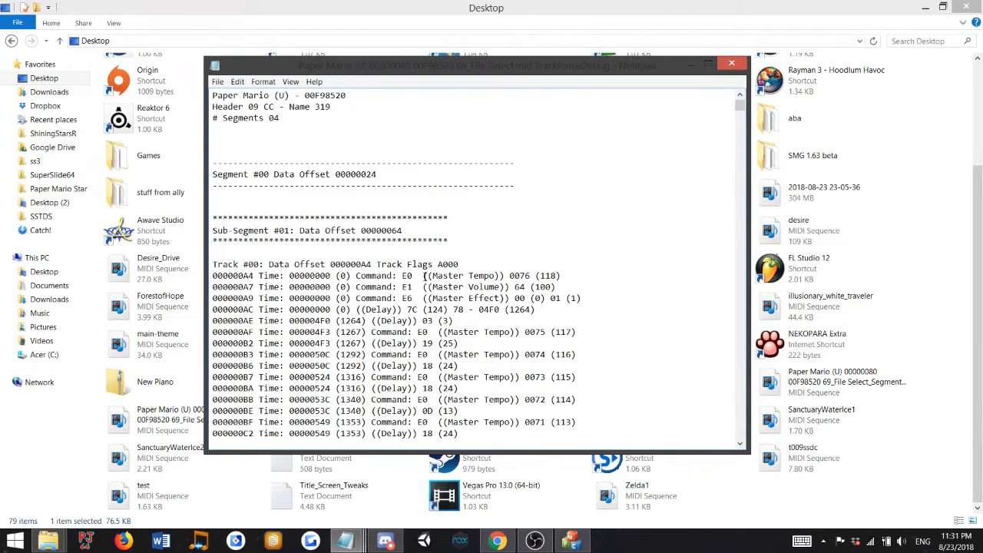
scroll(424, 276, down, 5)
scroll(424, 275, down, 6)
scroll(424, 275, up, 6)
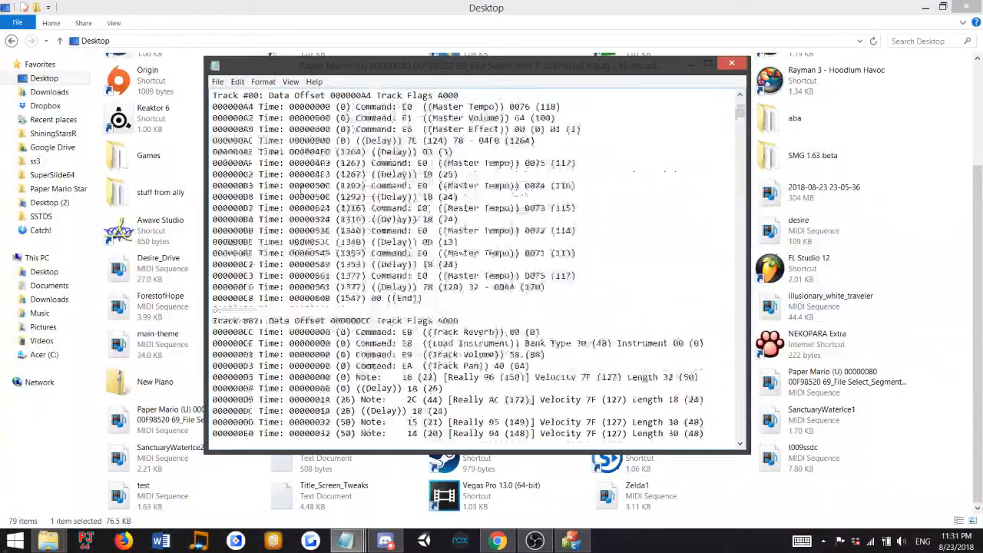
scroll(439, 238, up, 2)
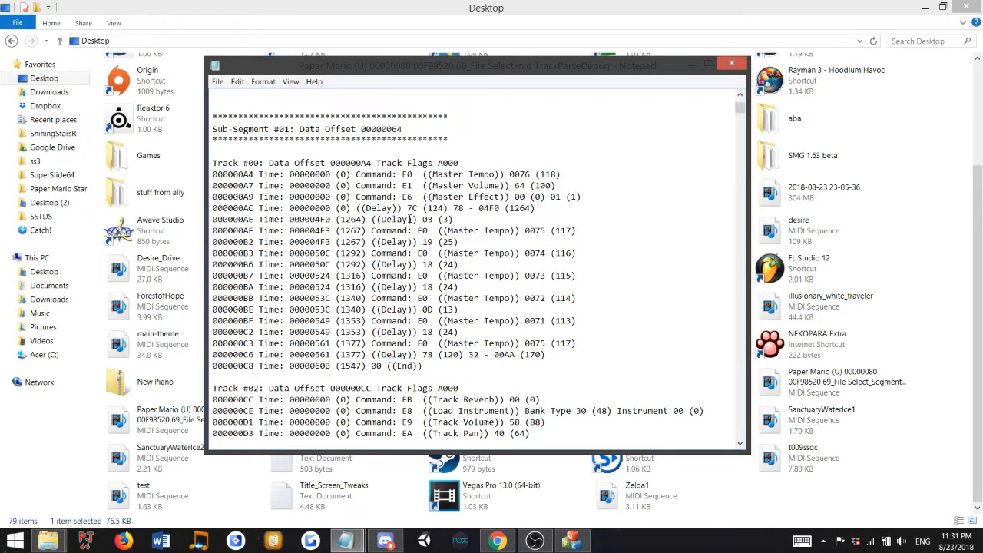
scroll(461, 185, up, 3)
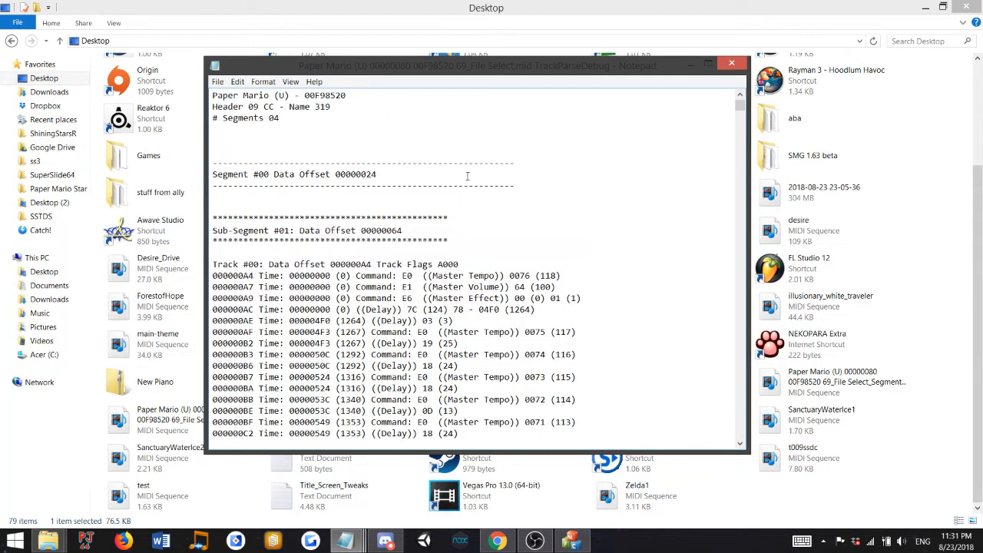
scroll(458, 172, down, 20)
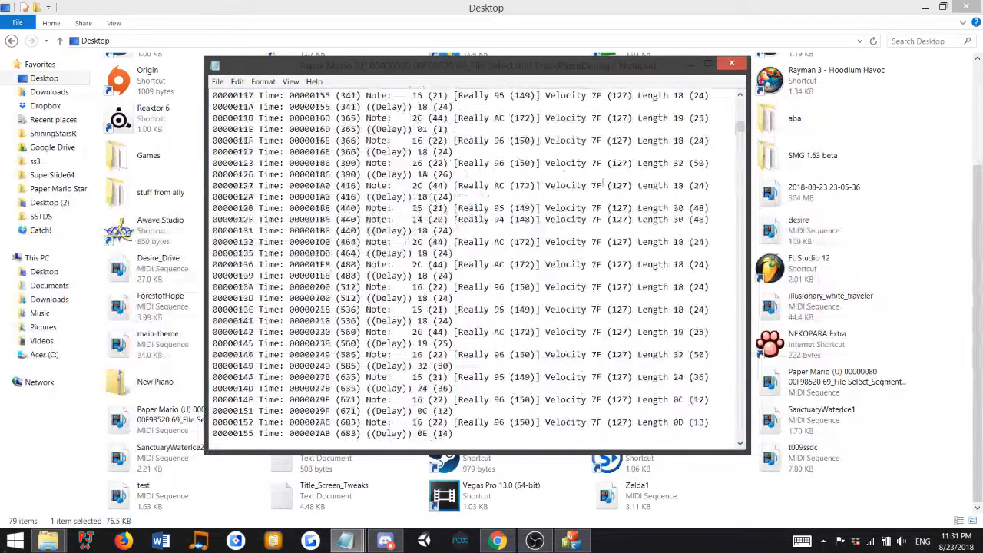
drag(740, 126, 737, 94)
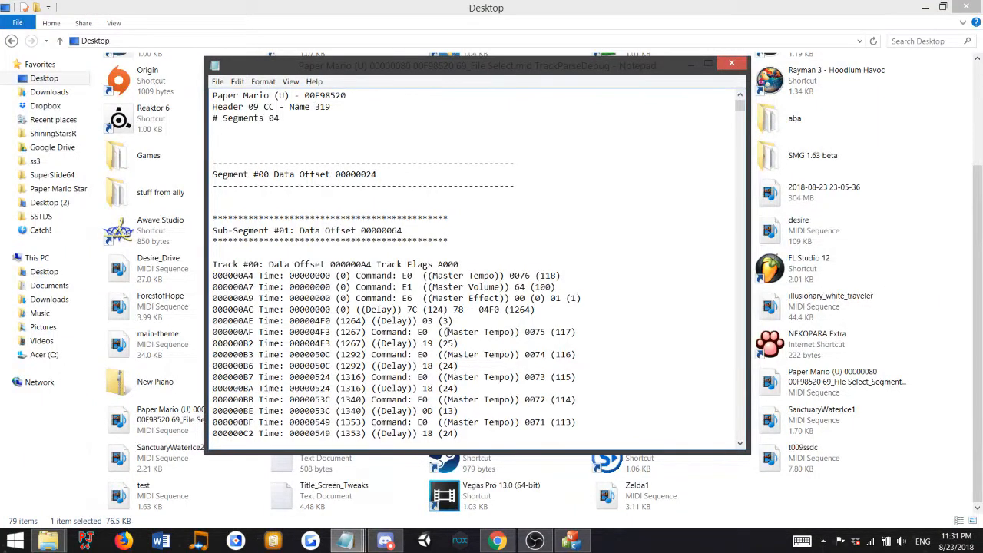
Compare the Track #00 and Track #02 sections in the debug text and highlight Track #02's data offset and flags.
drag(459, 264, 376, 265)
click(417, 265)
scroll(422, 257, down, 6)
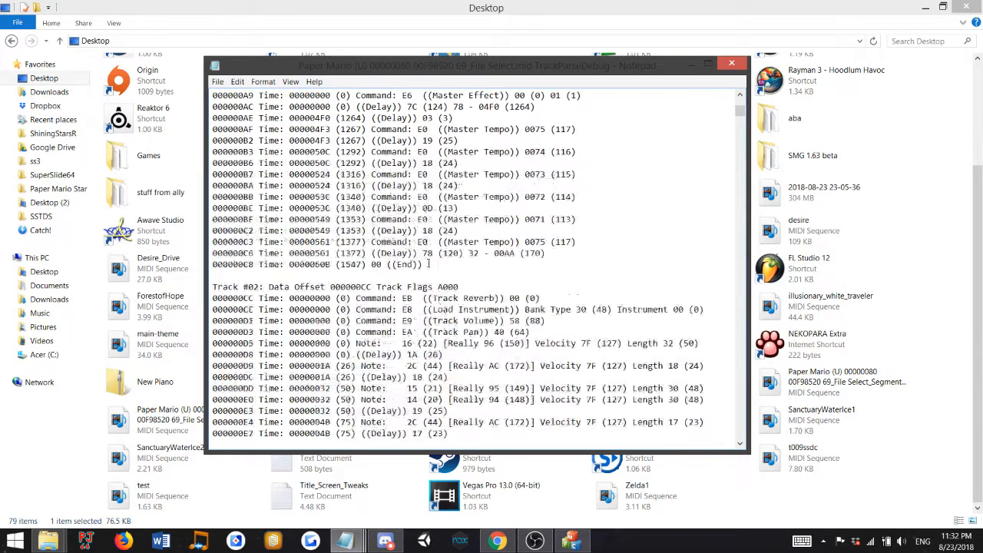
scroll(439, 263, up, 10)
scroll(440, 263, down, 17)
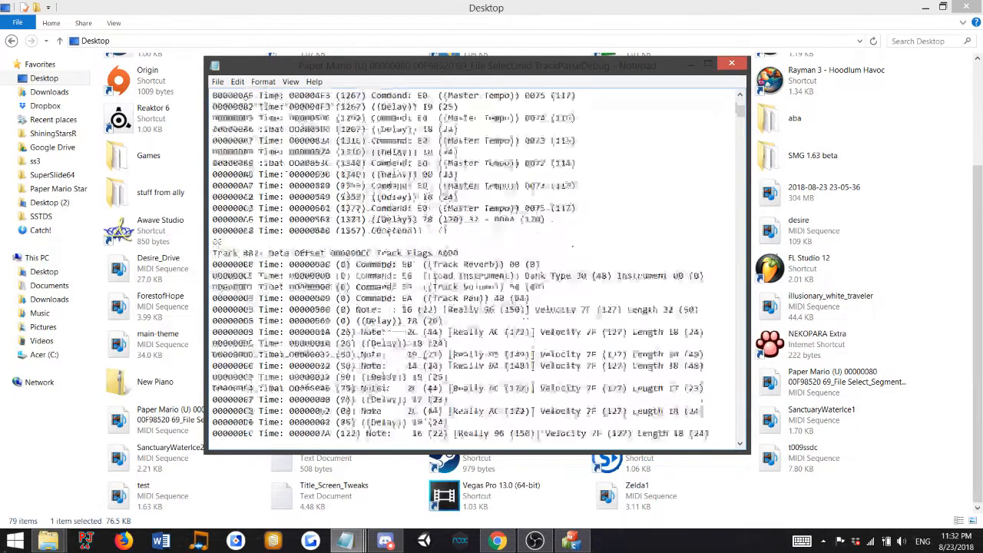
scroll(445, 275, down, 18)
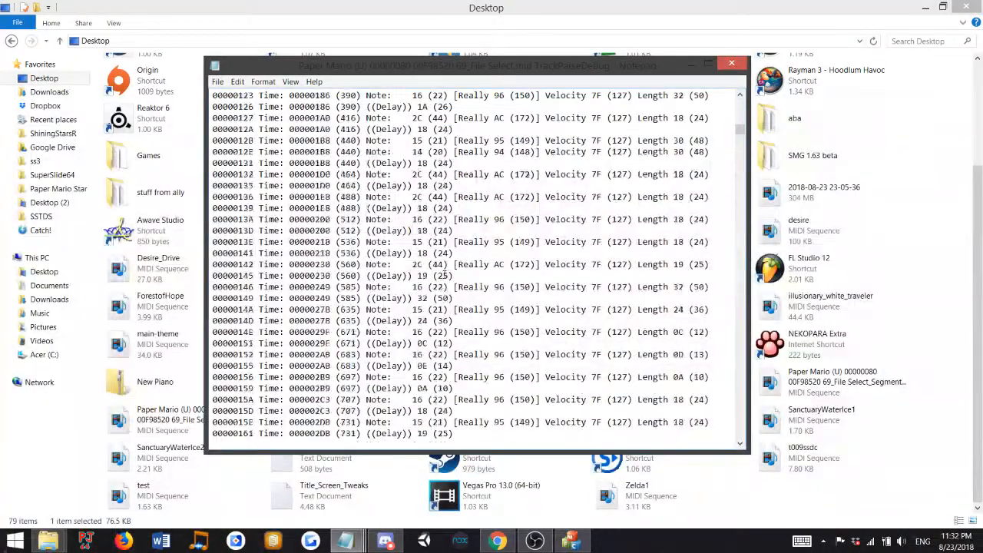
scroll(449, 271, up, 14)
scroll(449, 272, up, 11)
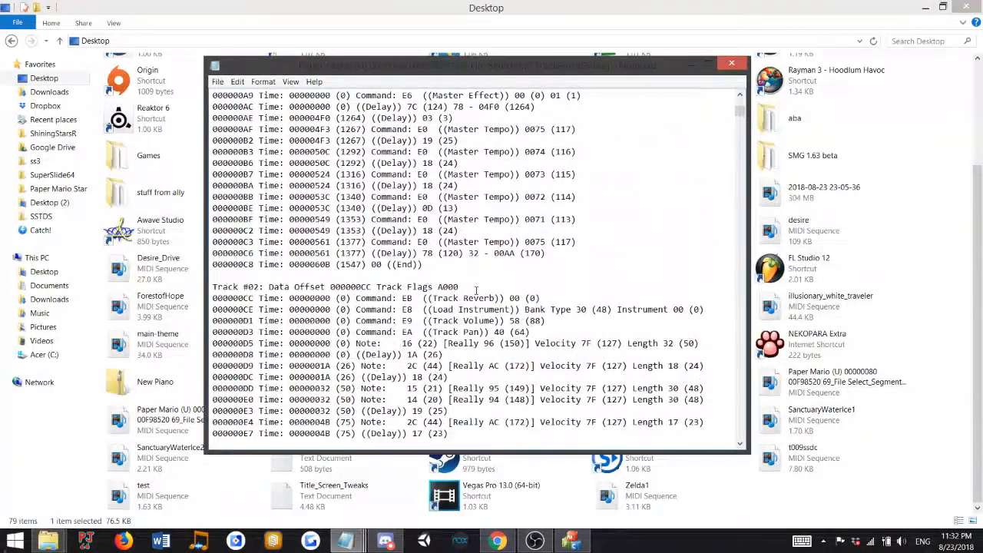
drag(495, 289, 280, 286)
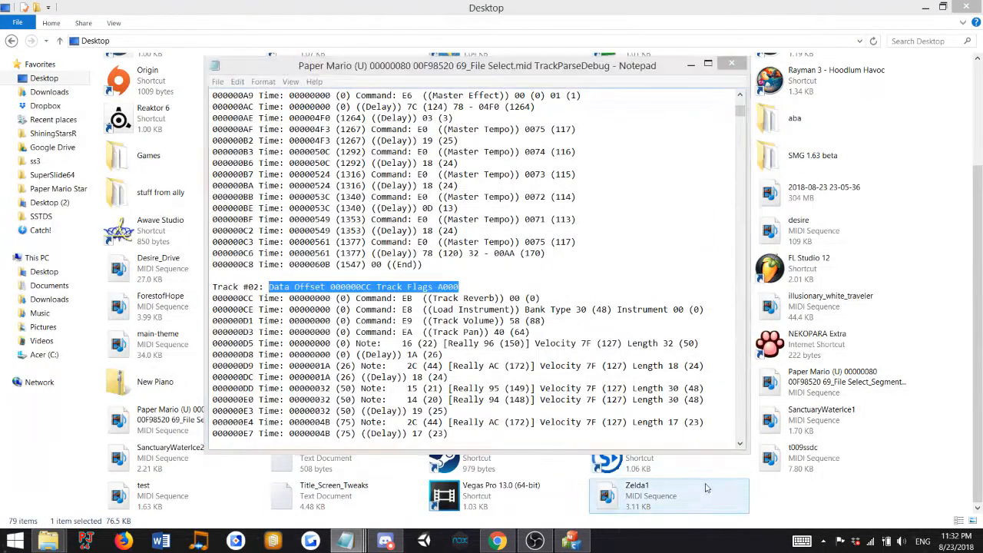
Export the 69_File Select spot from N64 Midi Tool as a bin file named Midi on the Desktop.
click(645, 491)
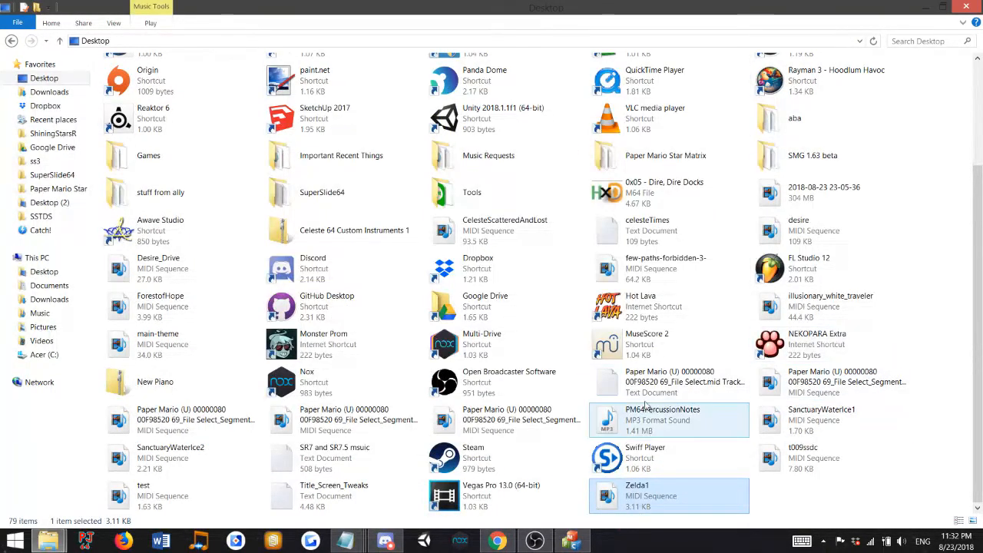
click(572, 541)
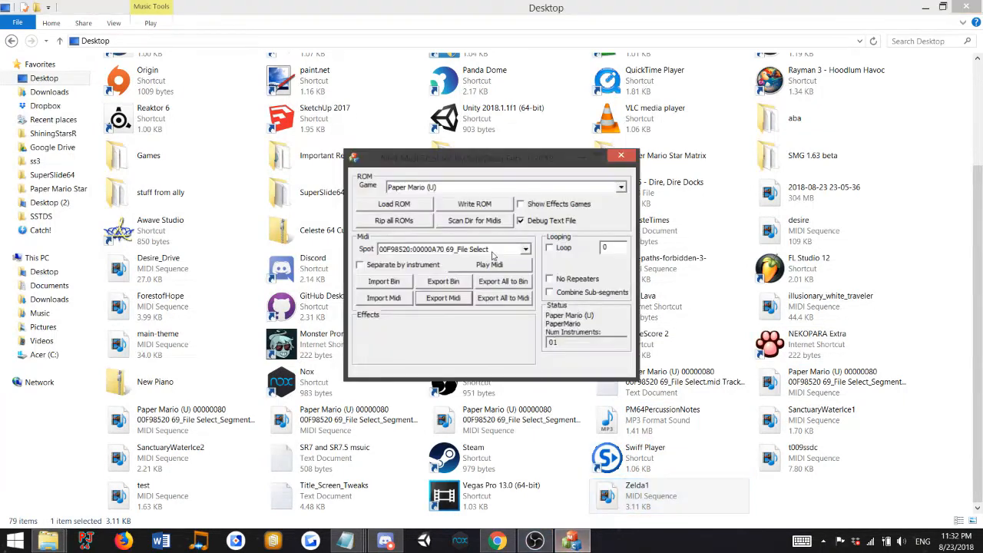
click(444, 297)
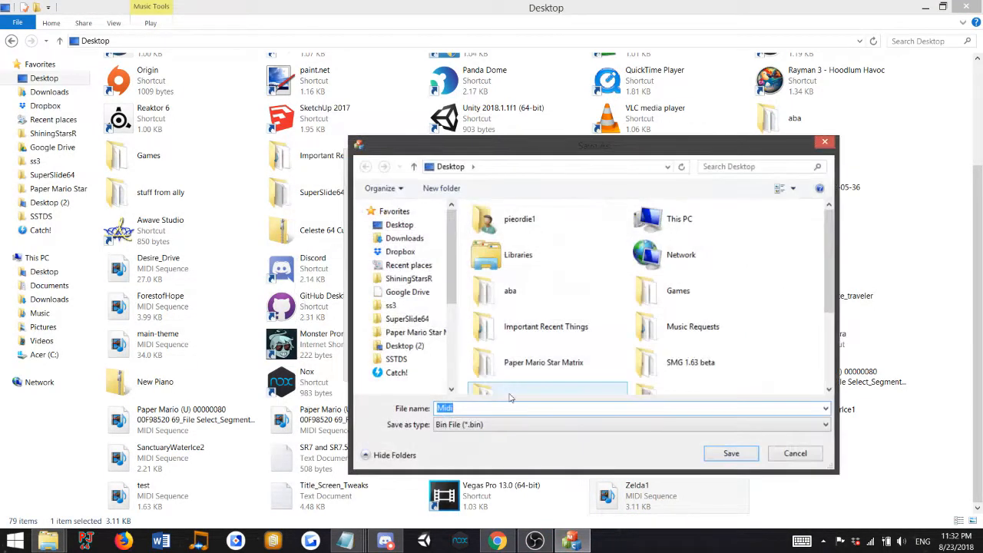
click(727, 455)
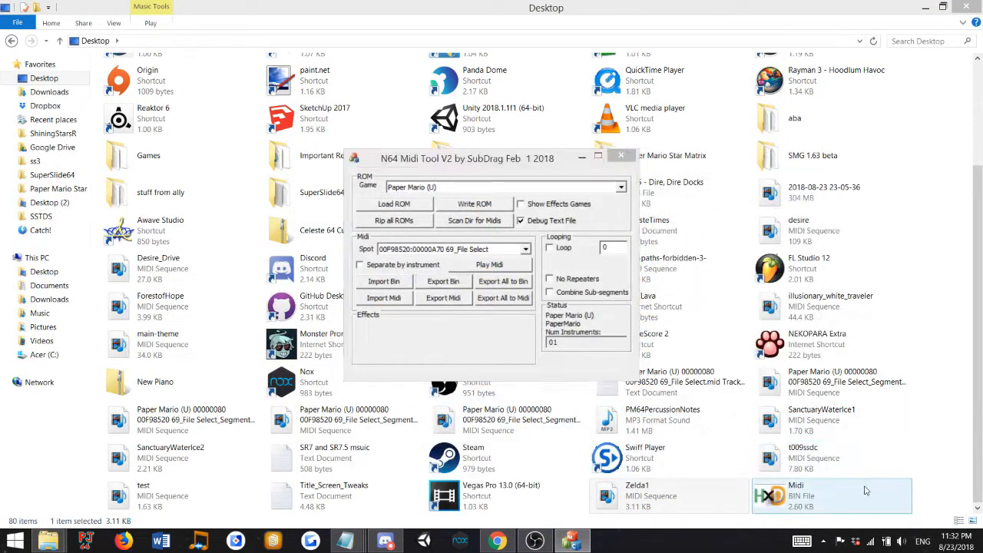
Open the exported Midi.bin in HxD and select the header block at offsets 0-9F.
click(860, 485)
right_click(858, 486)
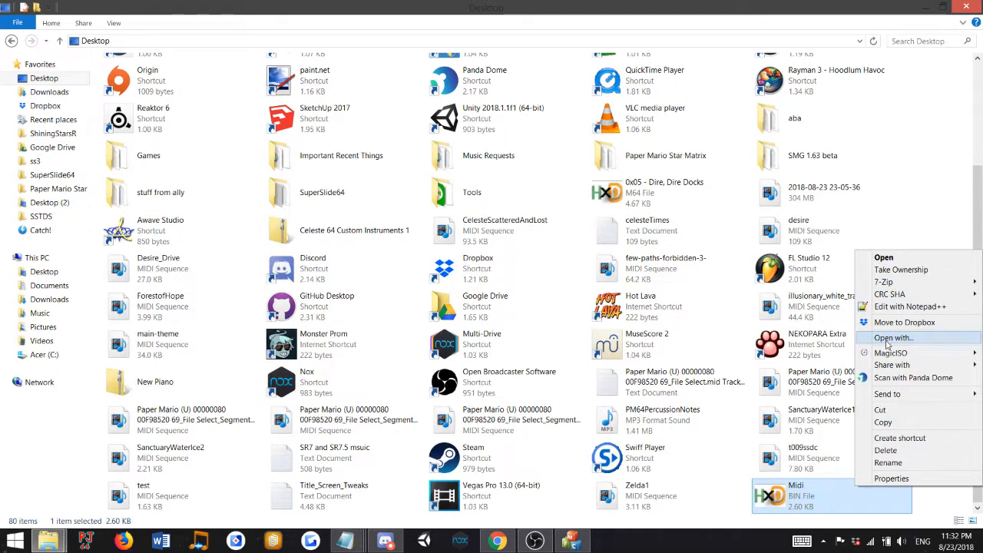
click(829, 492)
double_click(831, 489)
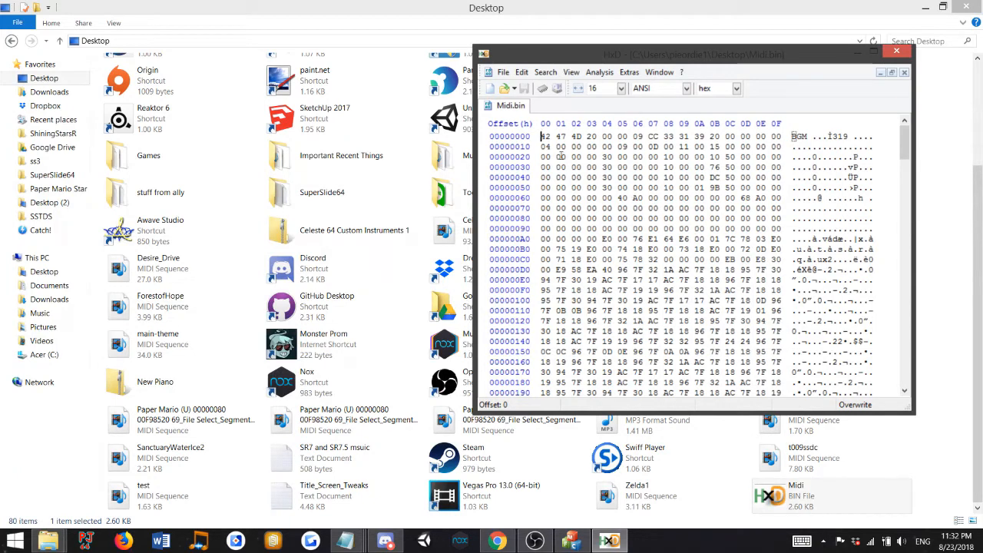
drag(541, 136, 791, 228)
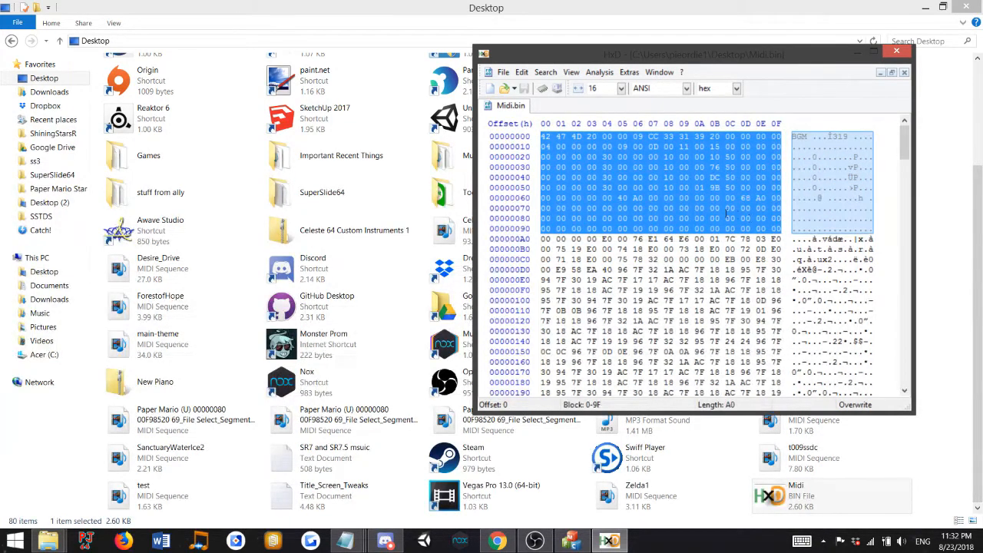
Locate the first track entry's A0 00 flag bytes in row 60 and select offsets 66-67.
click(622, 198)
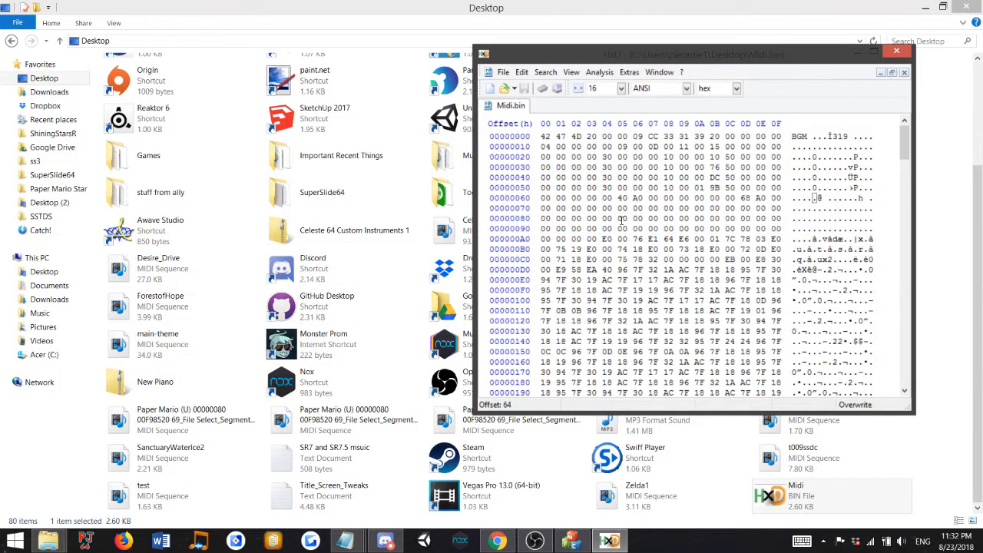
key(Right)
text(0 40 A0)
key(Left)
key(Left)
key(Left)
key(Right)
key(Right)
key(shift+Right)
key(shift+Right)
key(shift+Right)
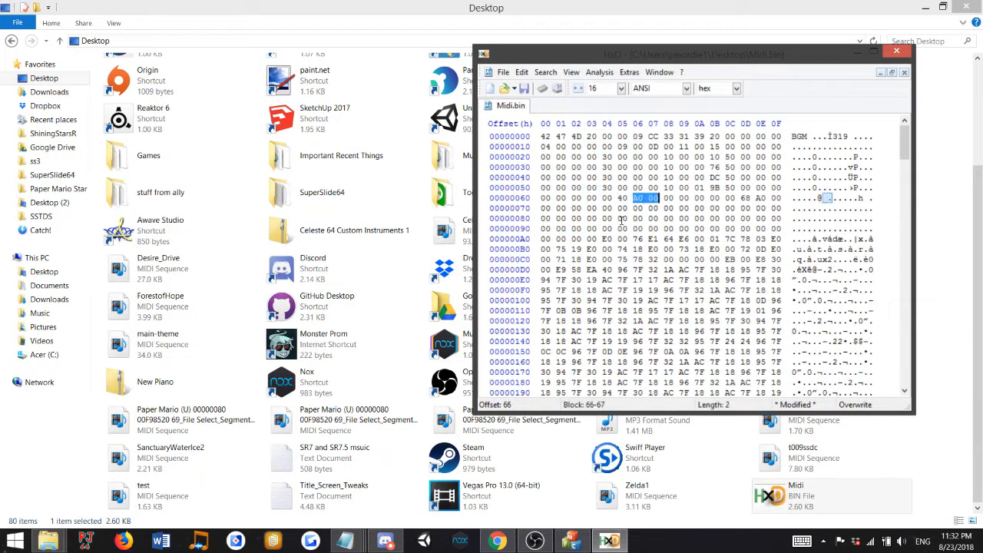
Set the byte at offset 6F, the end of the second track entry's flags, to 80 and save Midi.bin.
key(Right)
key(Right)
key(Right)
key(Right)
key(Right)
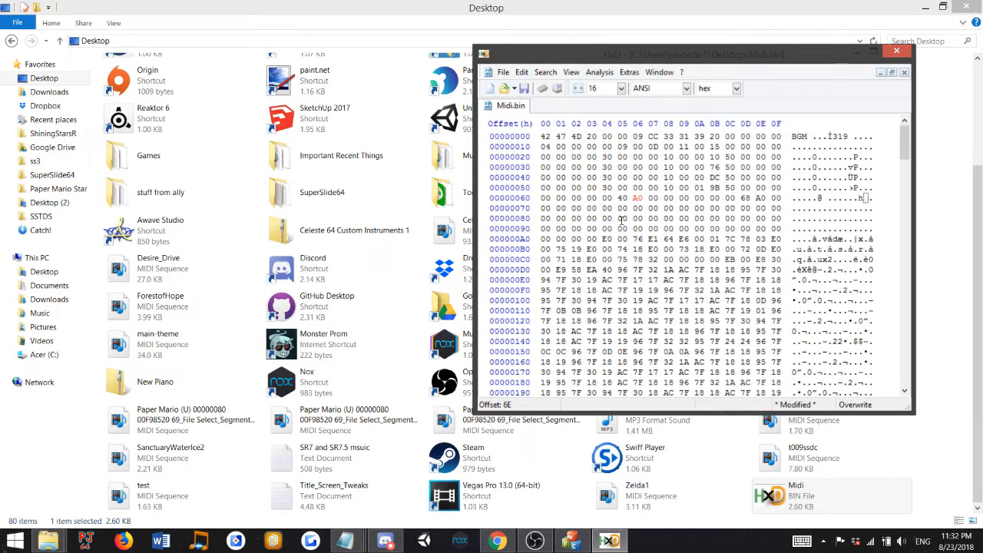
key(Right)
text(80)
click(524, 89)
Set the byte at offset 217, following the 68 A0 track entry, to 80 and save the file.
scroll(766, 227, down, 6)
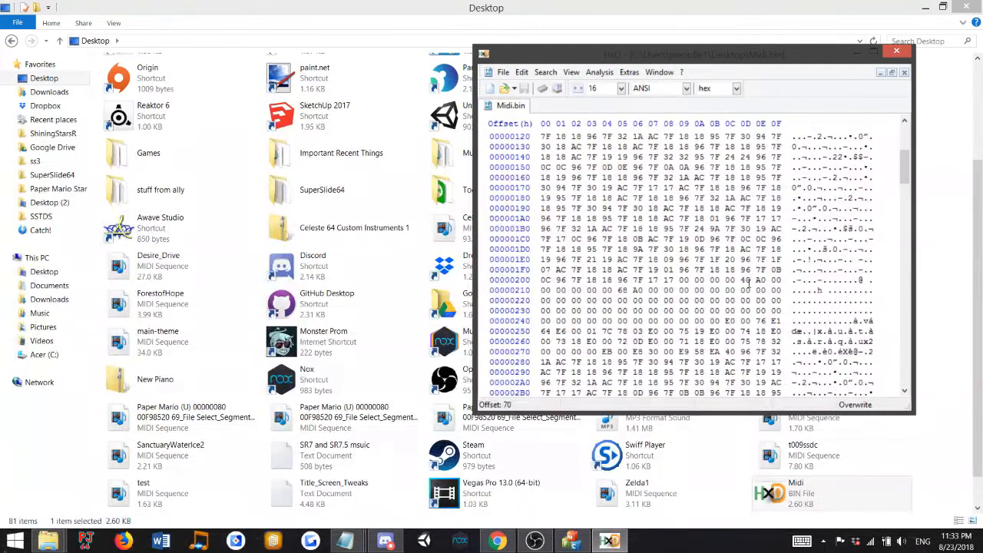
click(649, 290)
text(80)
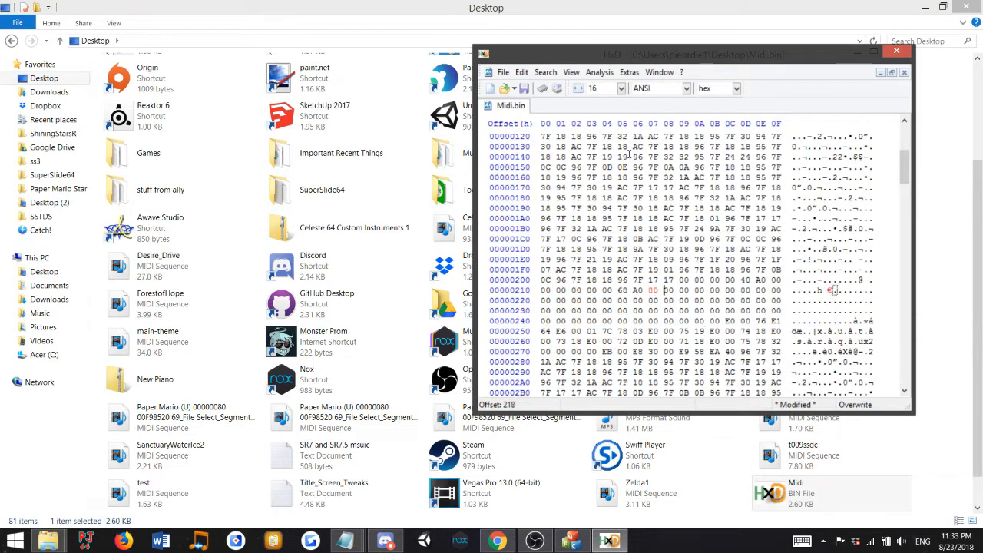
click(522, 88)
Examine the track entries in row 3B0 one by one, selecting the four-byte entry at offsets 3B8-3BB.
scroll(663, 231, down, 4)
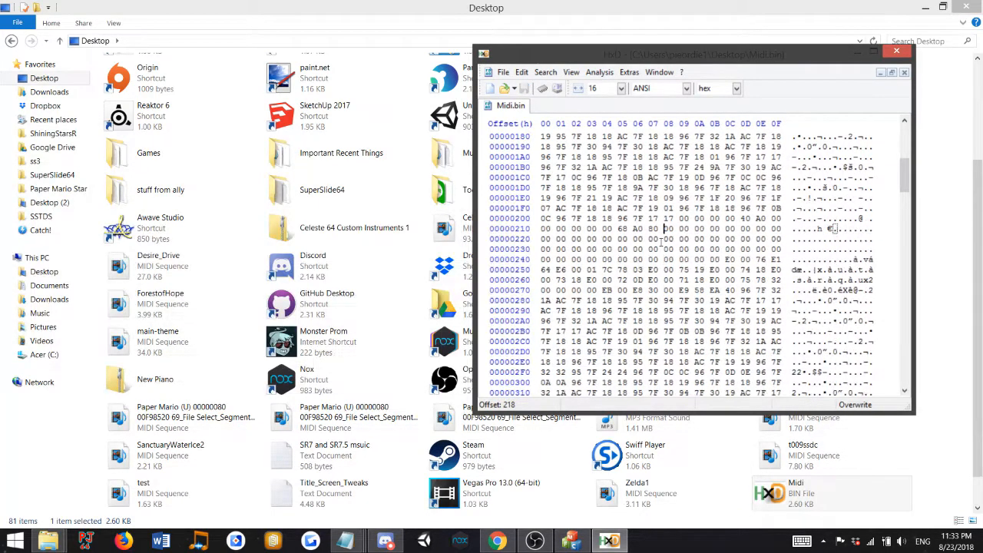
scroll(661, 242, down, 5)
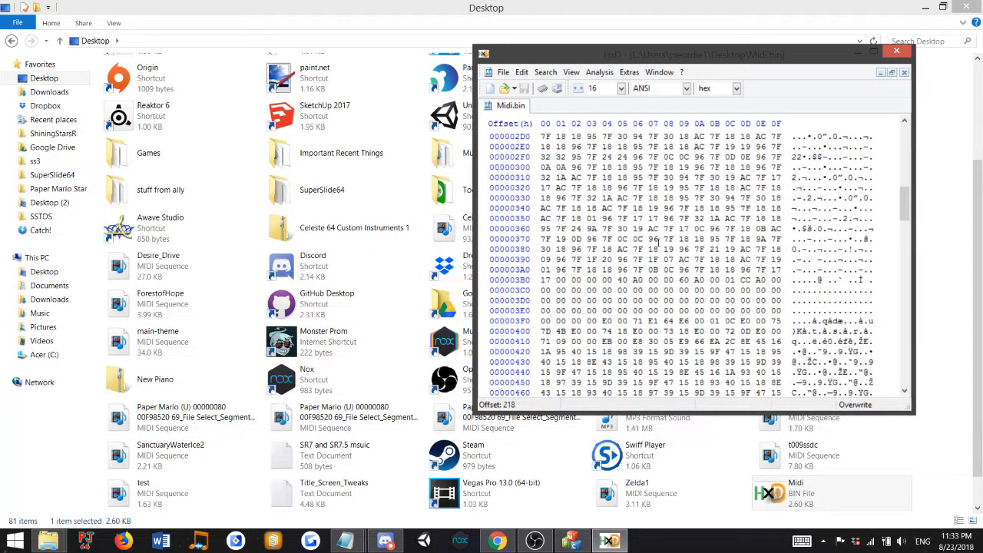
click(629, 280)
key(Left)
key(Right)
key(Right)
key(Right)
key(Right)
key(Left)
key(Left)
key(Left)
key(Left)
key(shift+Right)
key(shift+Right)
key(shift+Right)
key(shift+Right)
key(Right)
key(Left)
key(shift+Right)
key(shift+Right)
key(shift+Right)
key(shift+Right)
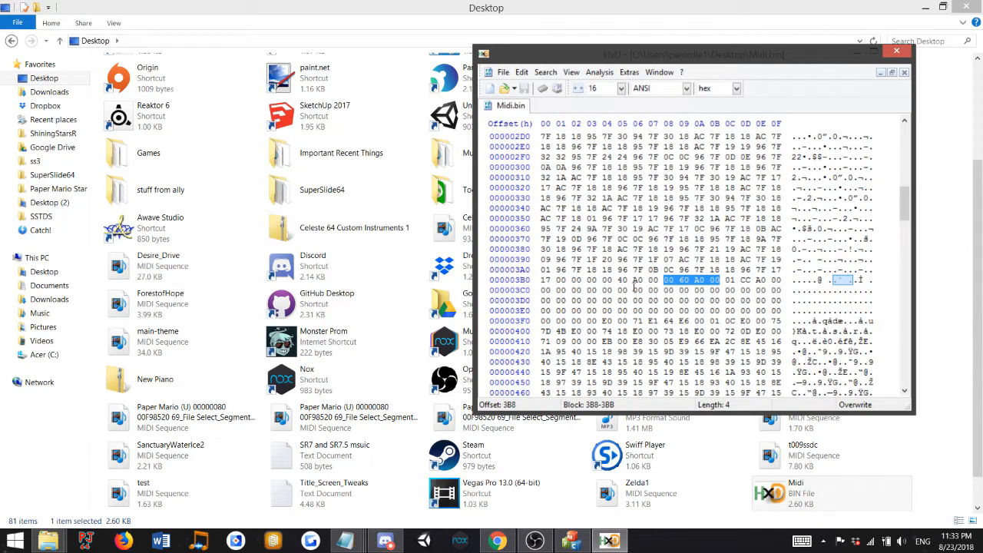
Set the byte at offset 3BF, the end of the last track entry in that row, to 80 and save.
key(Right)
key(Right)
key(Right)
text(80)
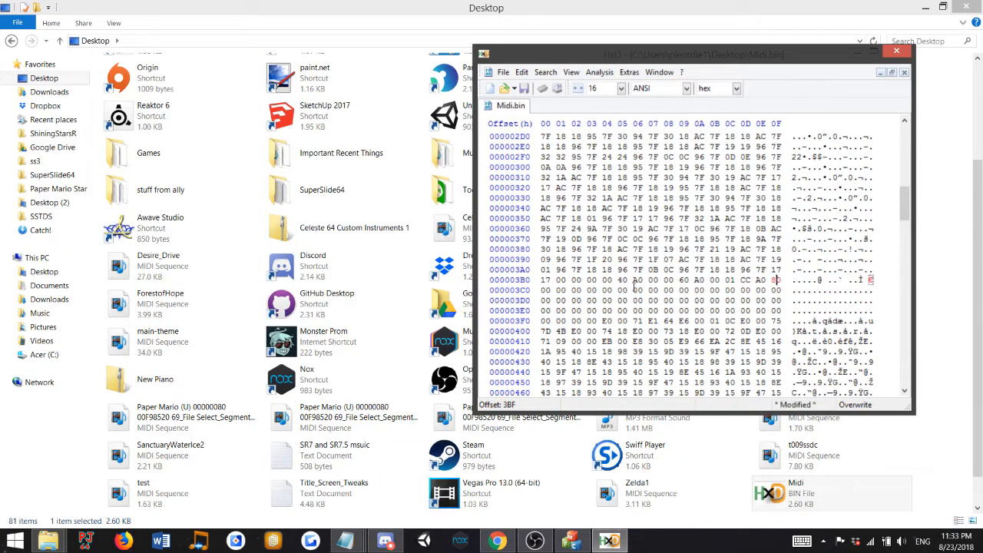
click(524, 88)
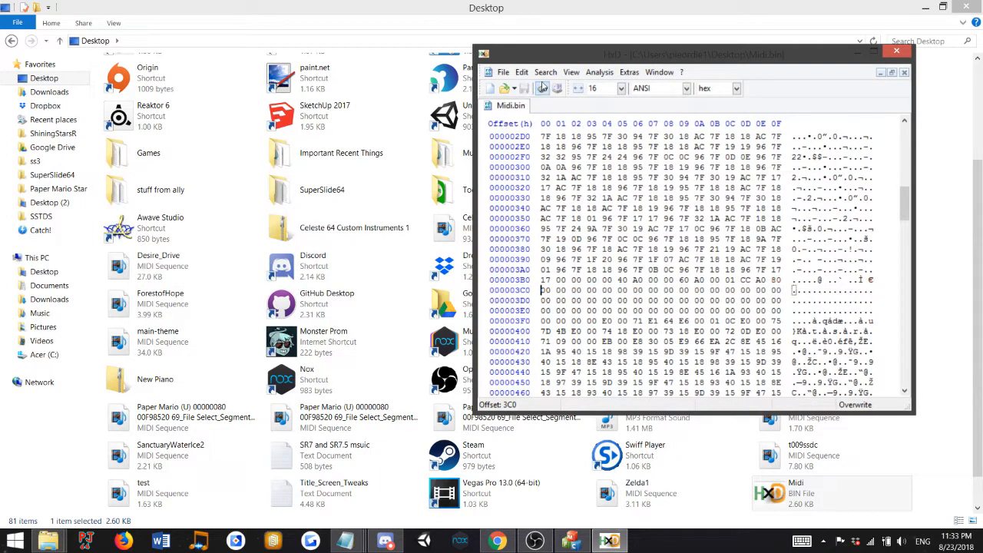
Set the byte at offset 6CB, following the CC A0 track entry, to 80 and save Midi.bin.
scroll(548, 547, down, 16)
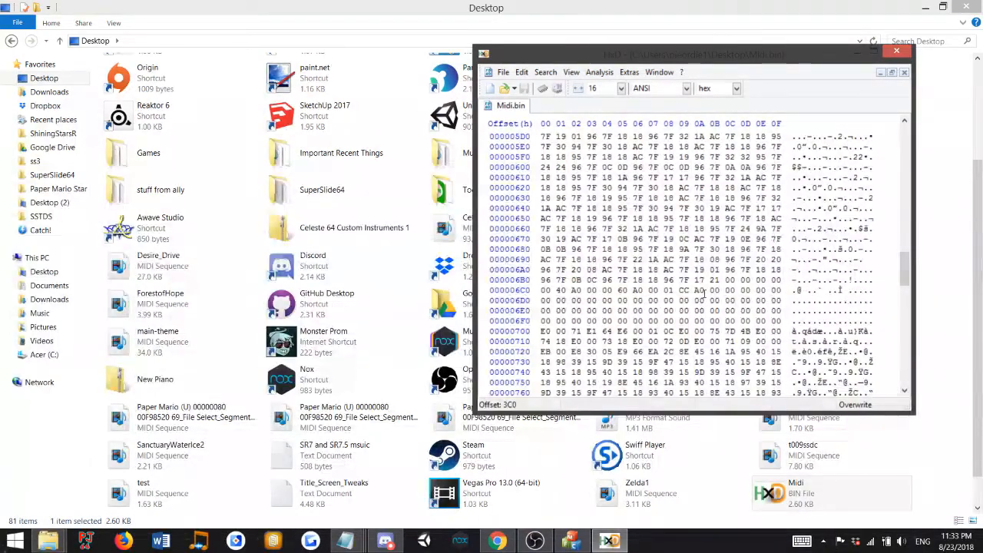
click(709, 300)
key(Up)
text(80)
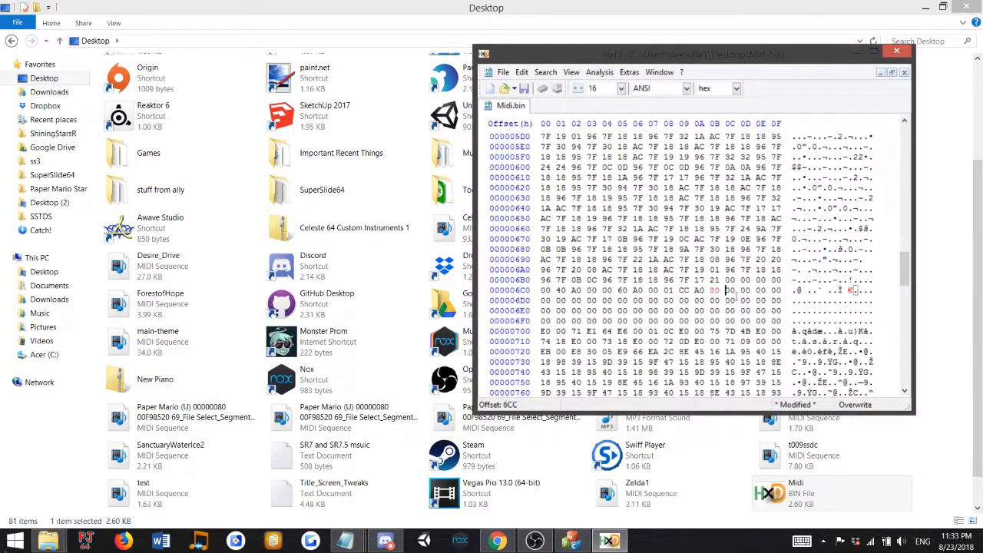
click(523, 89)
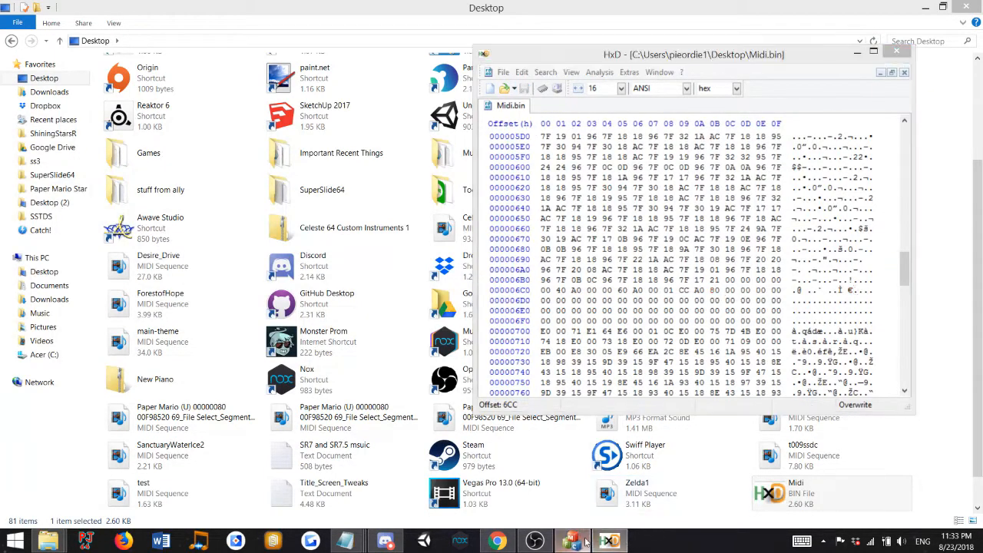
Import the edited Midi.bin into the 69_File Select spot in N64 Midi Tool with Loop off, cancelling the ROM write.
click(585, 542)
click(400, 300)
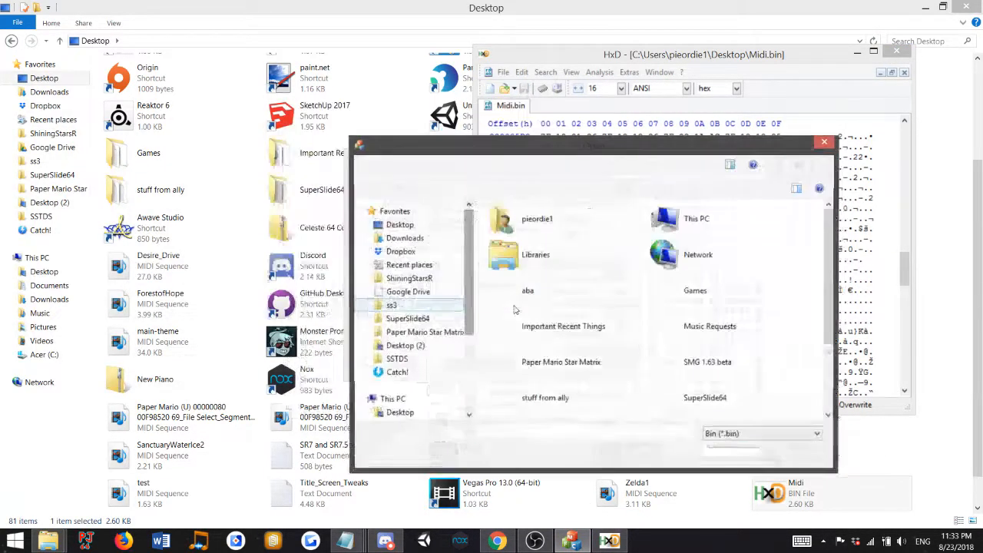
scroll(553, 322, down, 3)
click(693, 376)
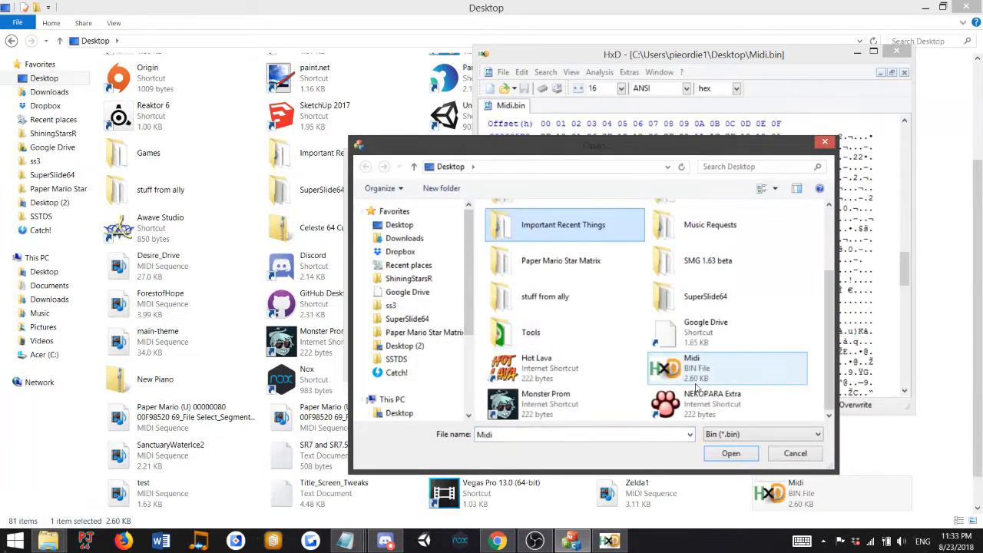
double_click(695, 384)
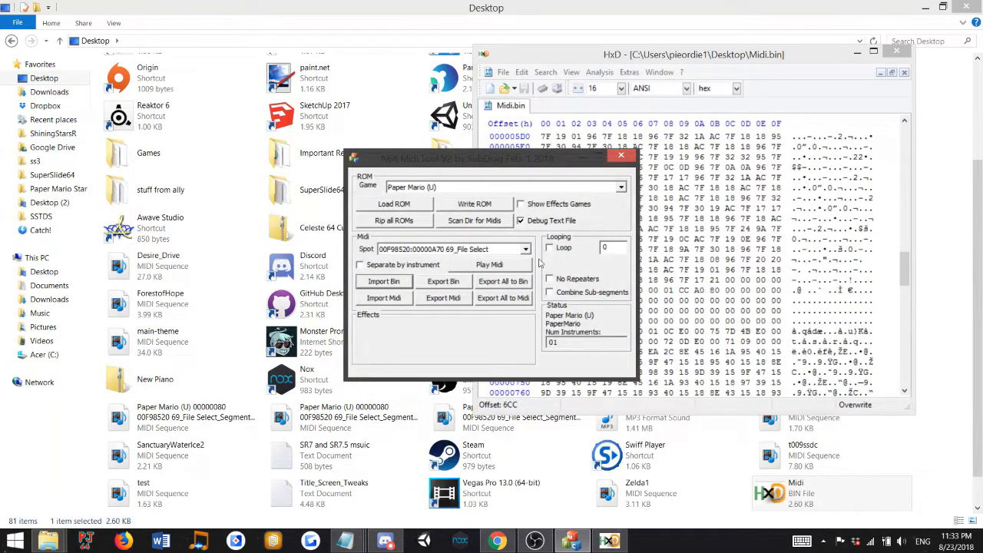
click(477, 206)
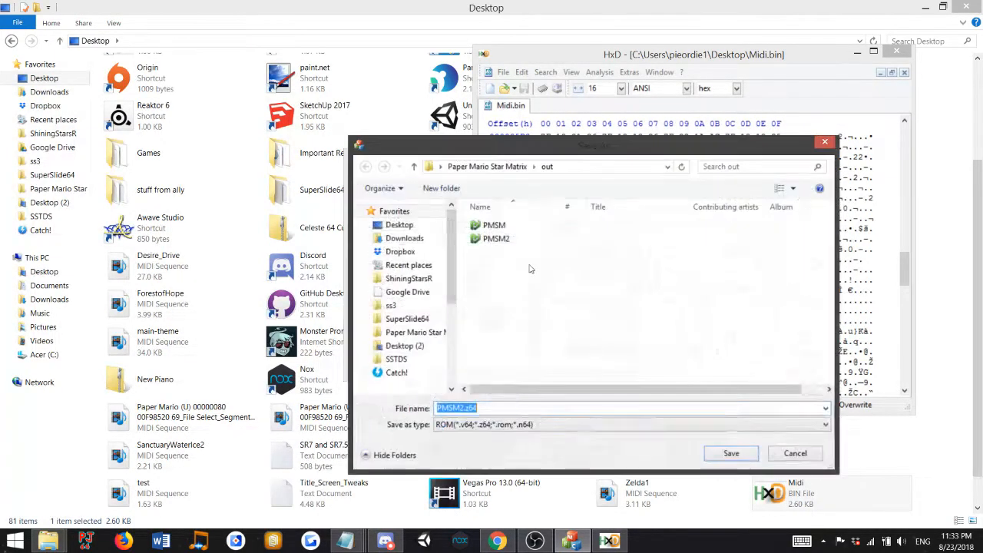
click(793, 455)
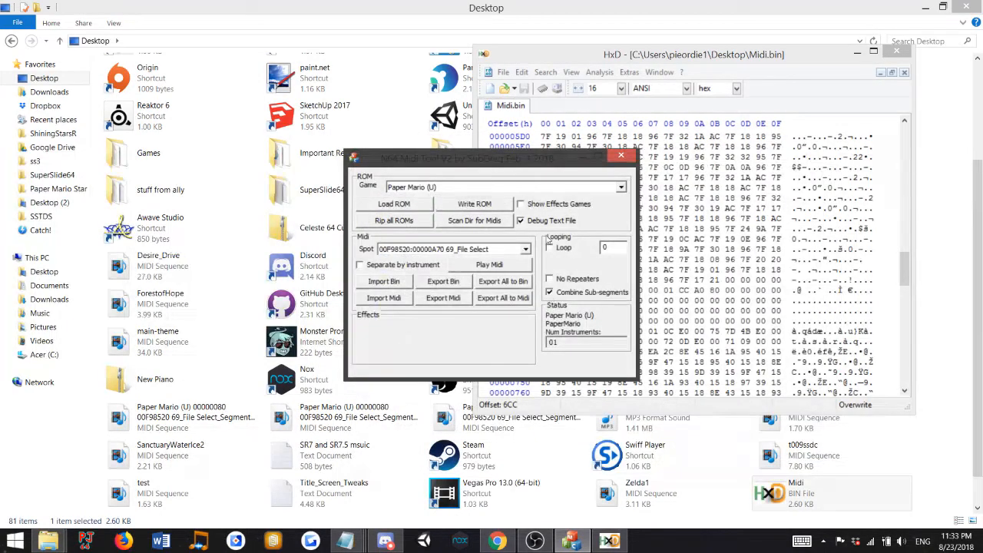
Enable Combine Sub-segments and Loop, and import Midi.bin into the 69_File Select spot again.
click(550, 248)
click(387, 282)
scroll(560, 281, down, 3)
click(724, 379)
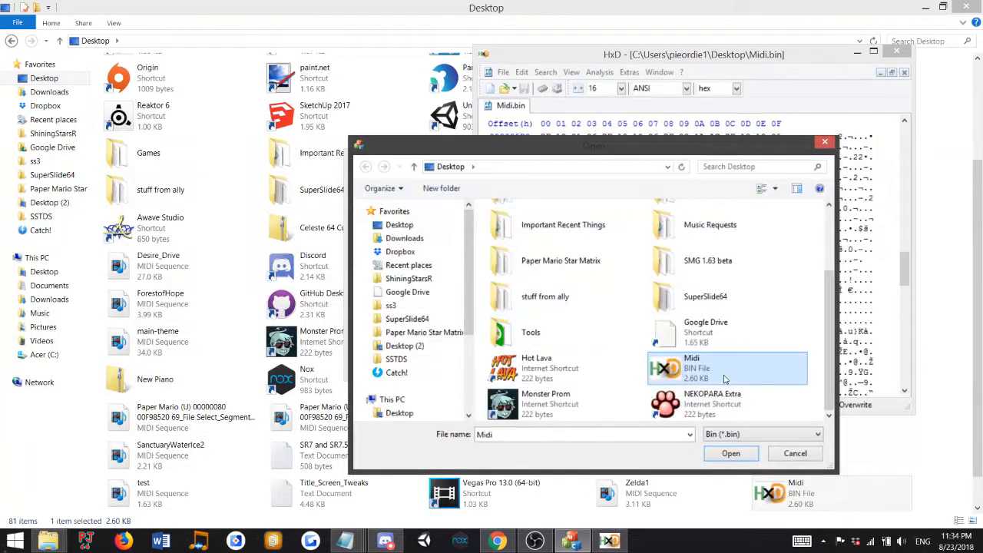
double_click(724, 379)
Write the modified ROM over the existing PMSM2 file in the out folder.
click(503, 204)
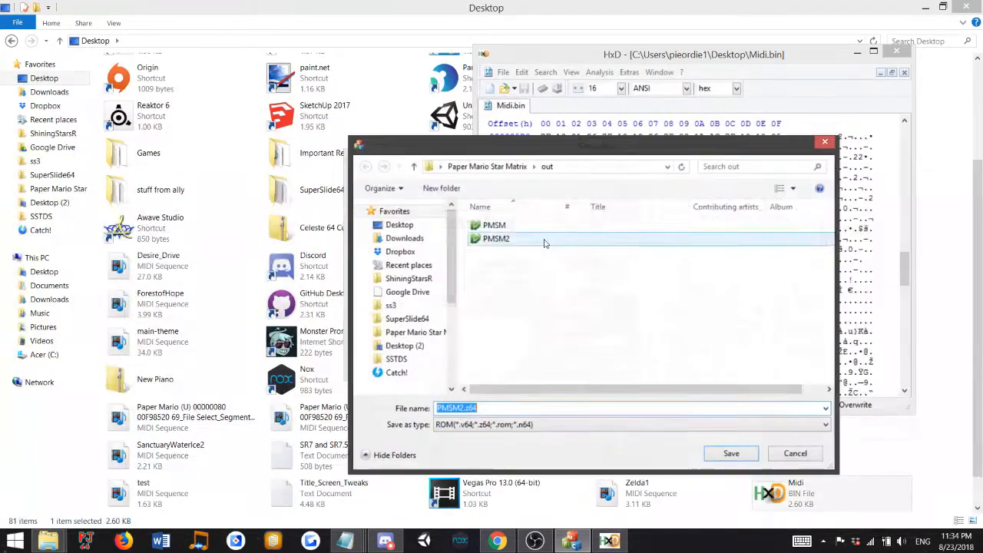
double_click(543, 243)
click(531, 273)
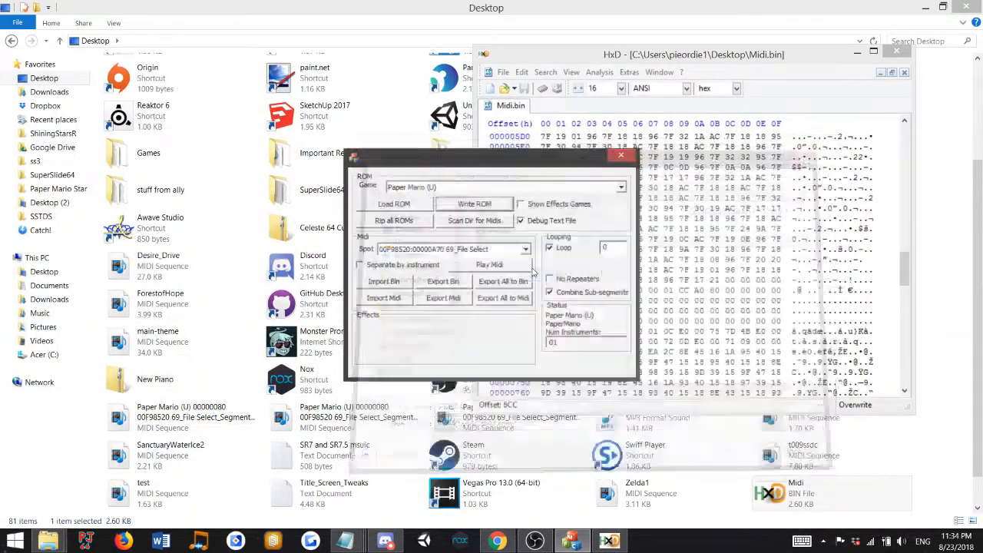
Switch to Project64, run the most recent ROM, go to the file select screen to check its music, and close the emulator.
click(95, 542)
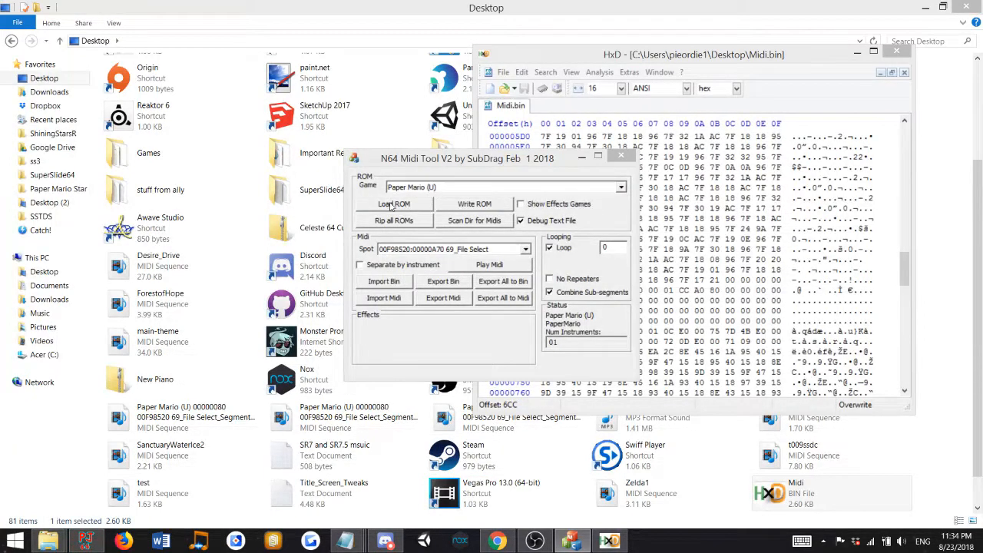
click(10, 26)
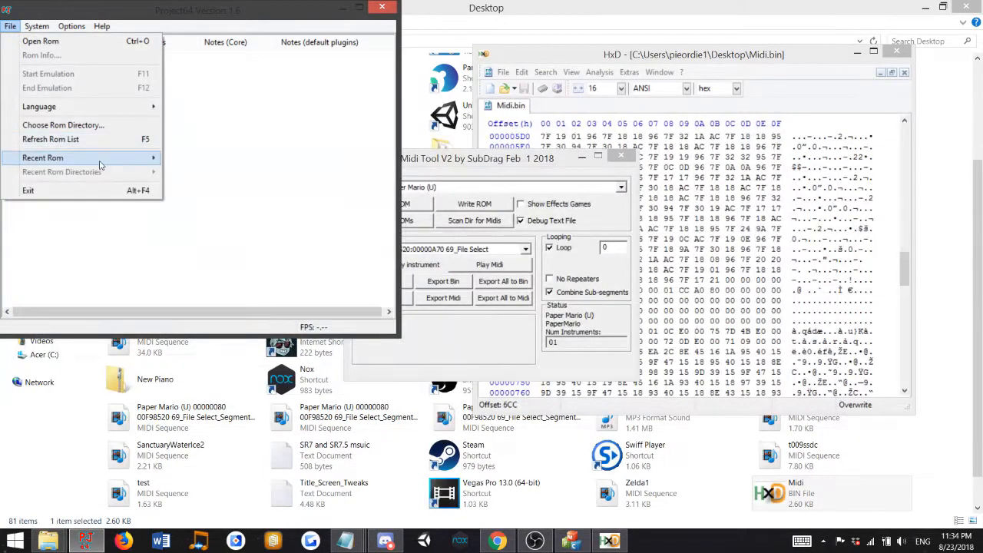
mouse_move(100, 165)
click(328, 158)
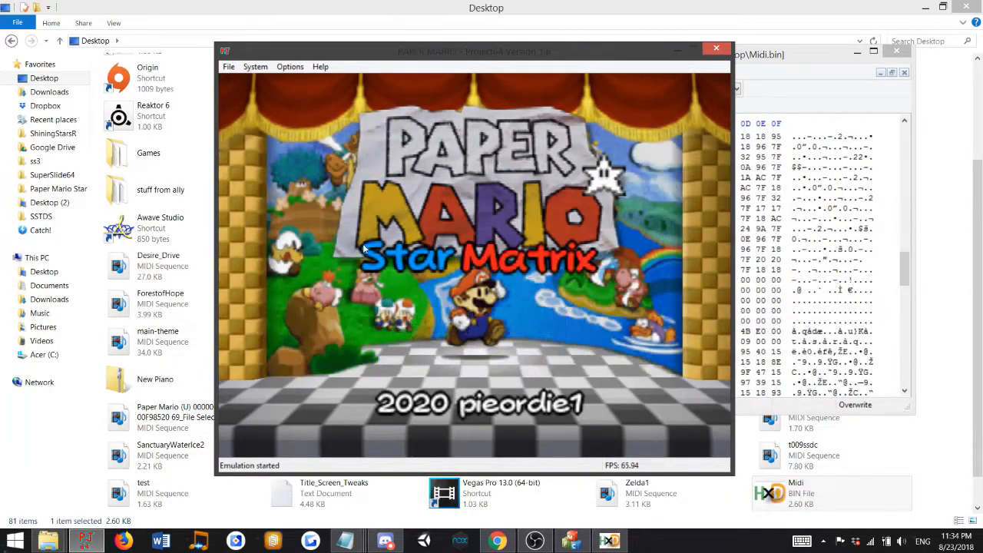
key(Return)
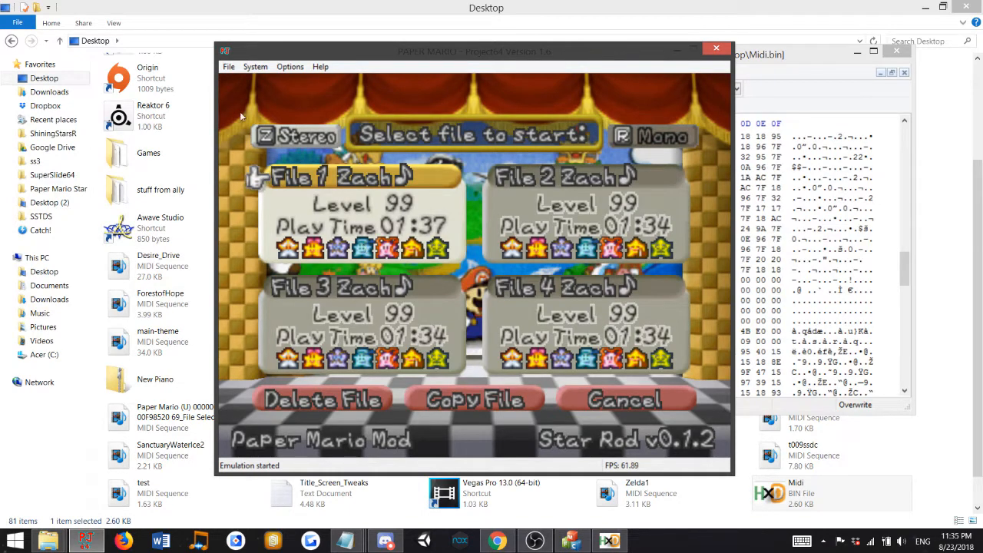
click(707, 51)
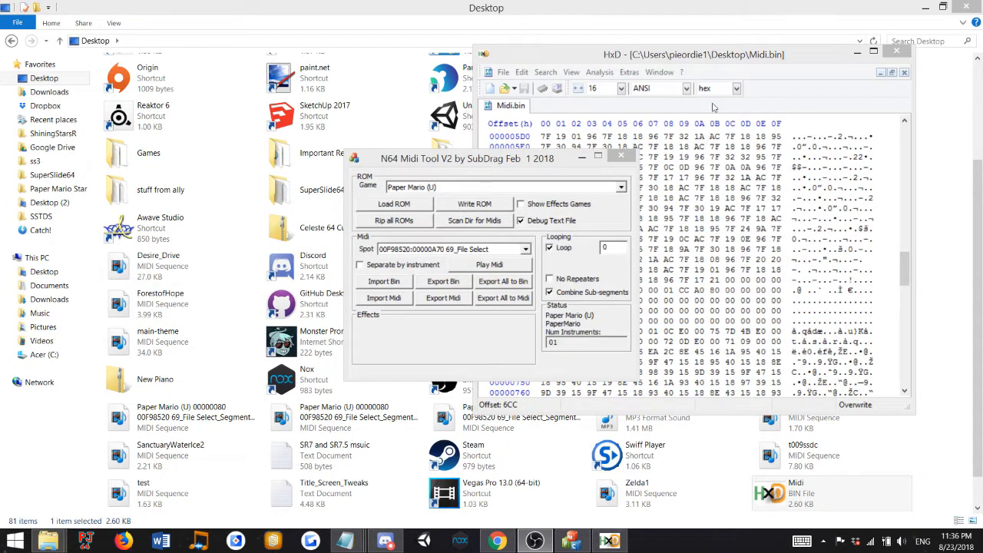
Inspect the end of Midi.bin in HxD and close the hex editor.
click(719, 67)
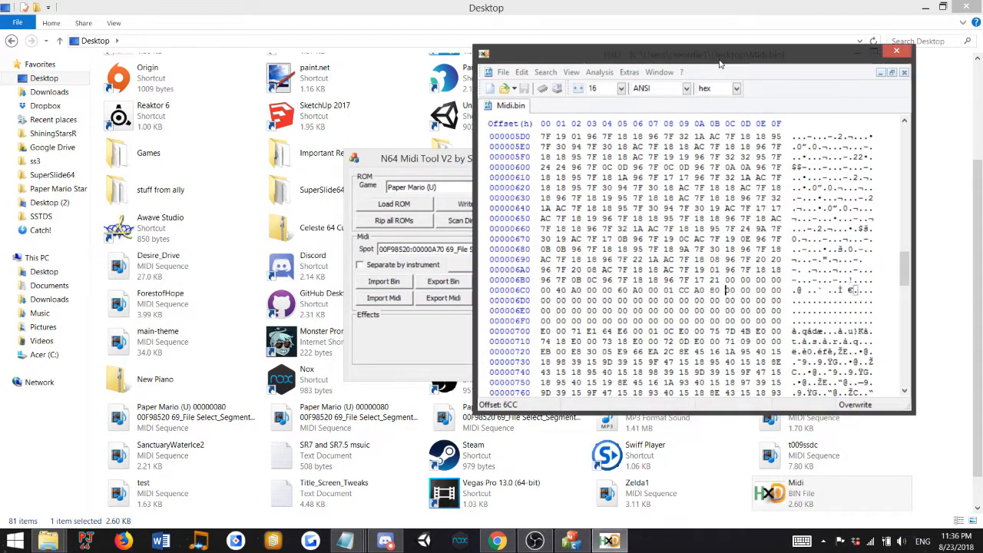
scroll(701, 263, down, 4)
scroll(701, 263, down, 19)
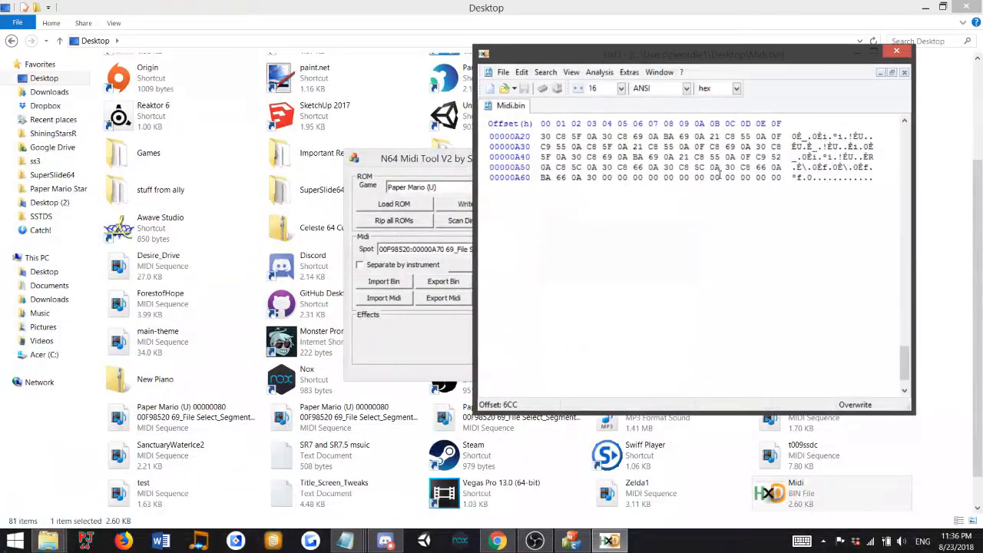
click(896, 52)
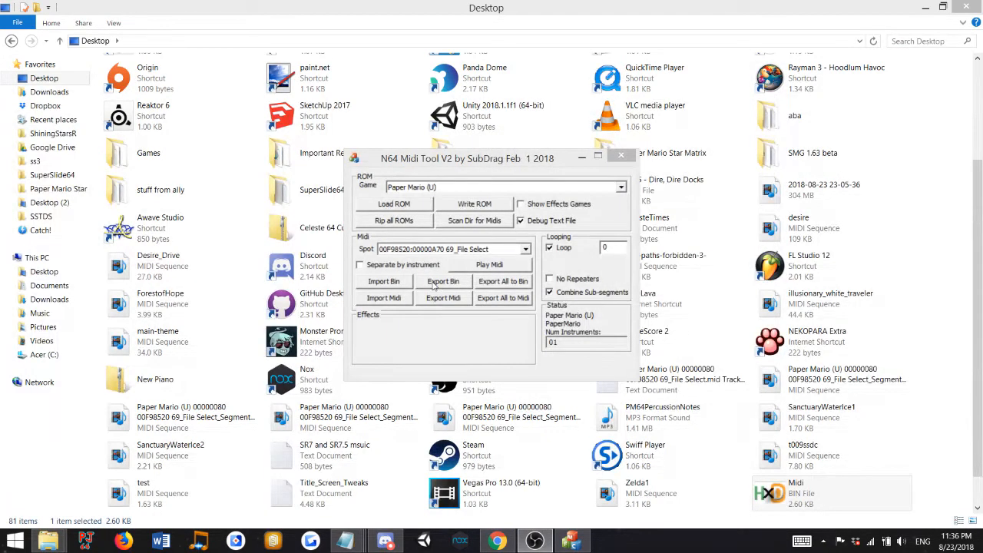
Import the SanctuaryWaterIce2 MIDI from the desktop into the 69_File Select spot with Loop and Combine Sub-segments enabled.
click(395, 298)
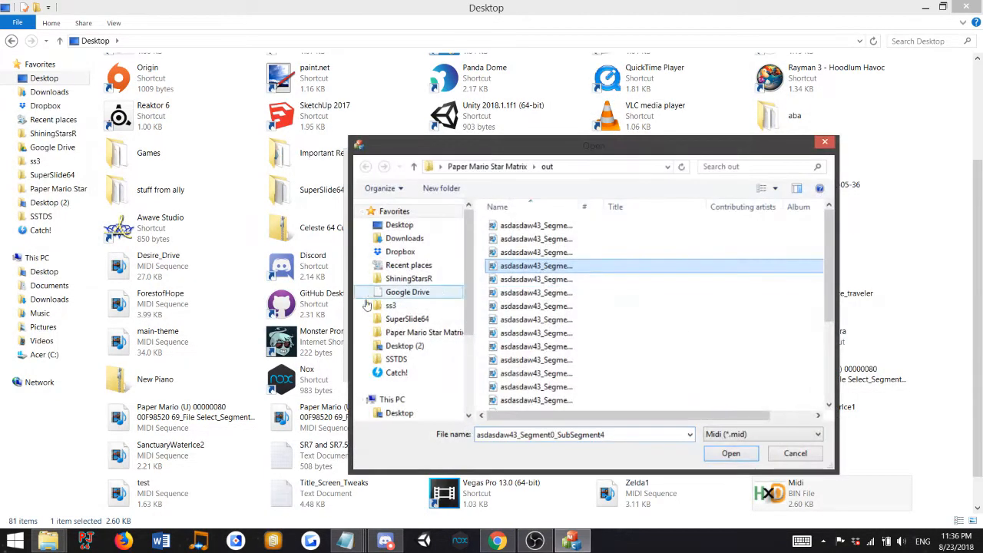
click(399, 224)
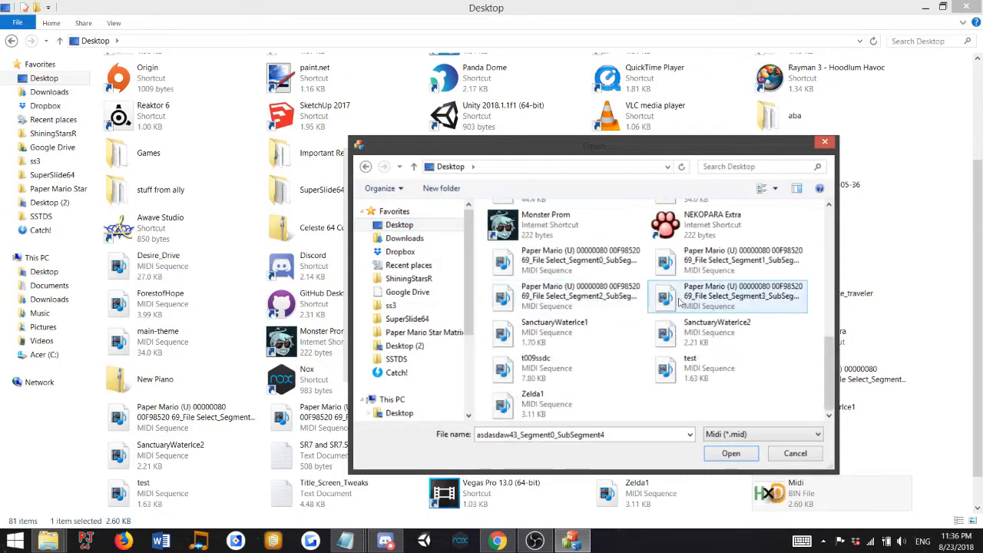
double_click(705, 334)
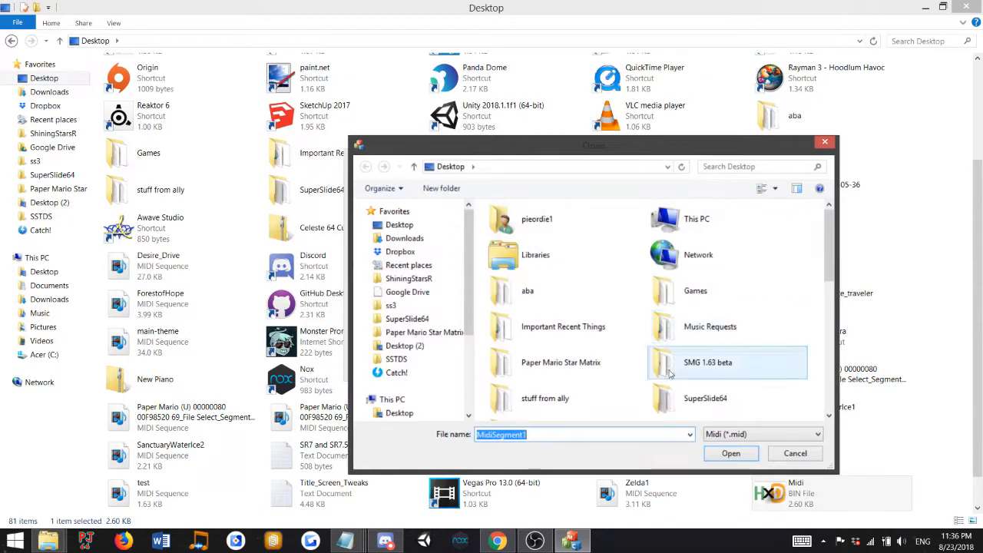
double_click(724, 410)
click(723, 386)
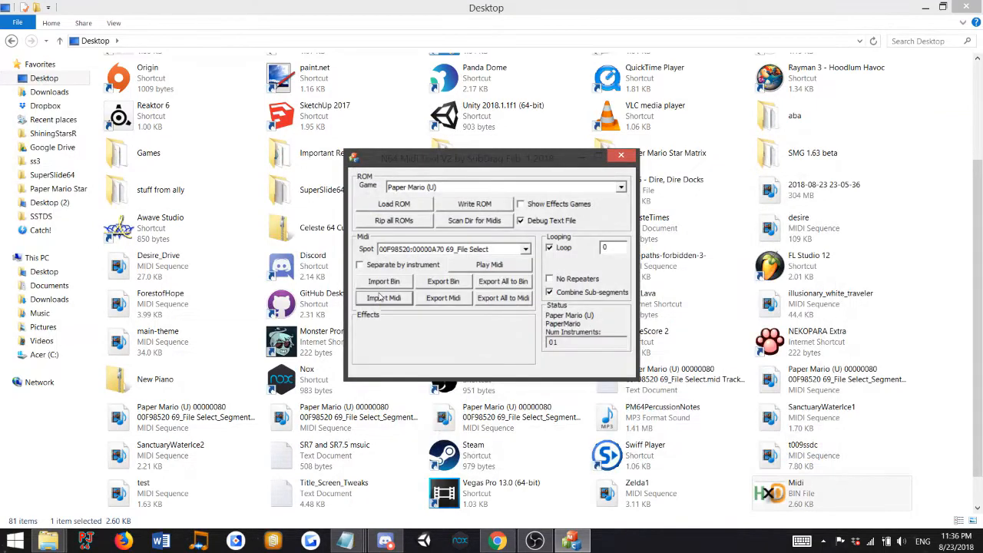
click(380, 297)
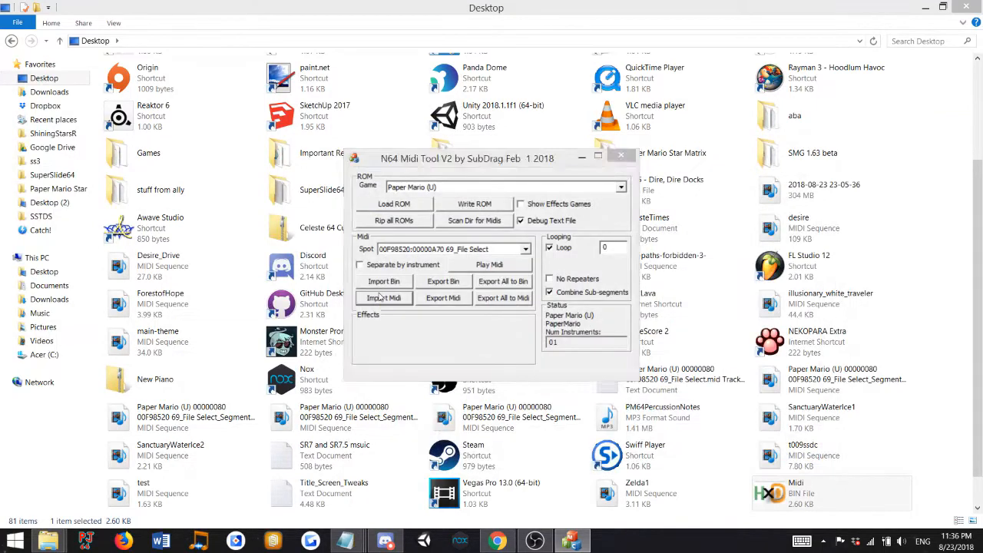
scroll(731, 324, down, 5)
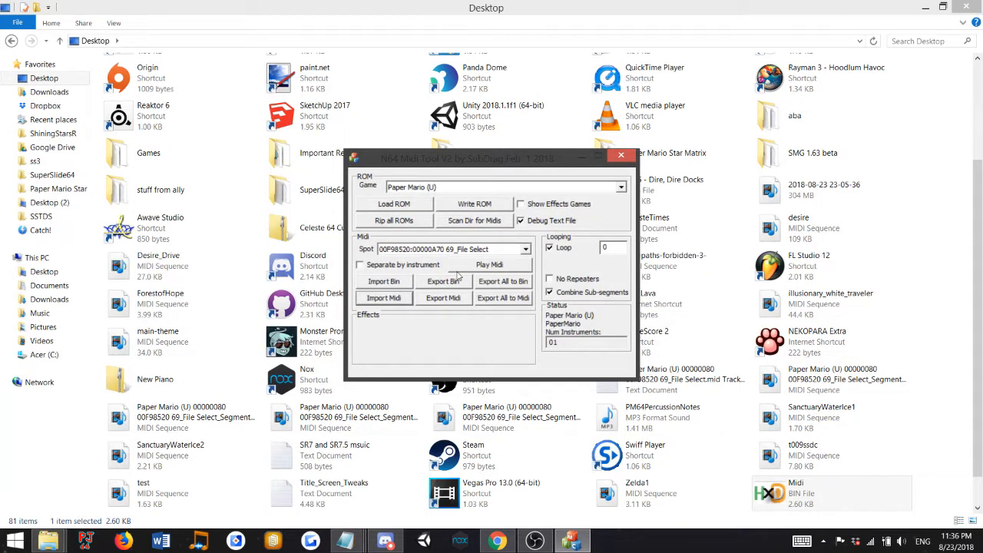
Write the modified ROM over the existing PMSM2 file in the out folder.
click(461, 205)
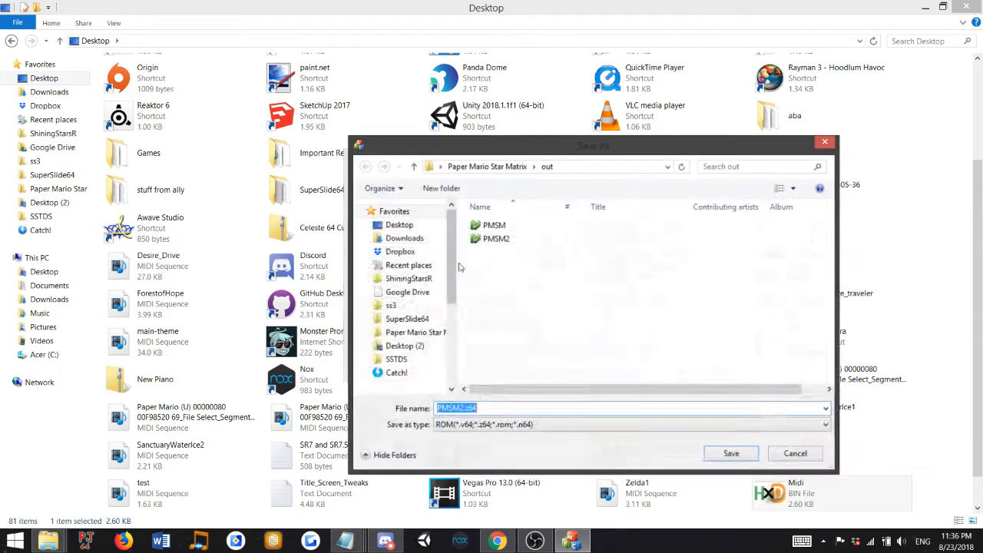
double_click(493, 234)
click(517, 274)
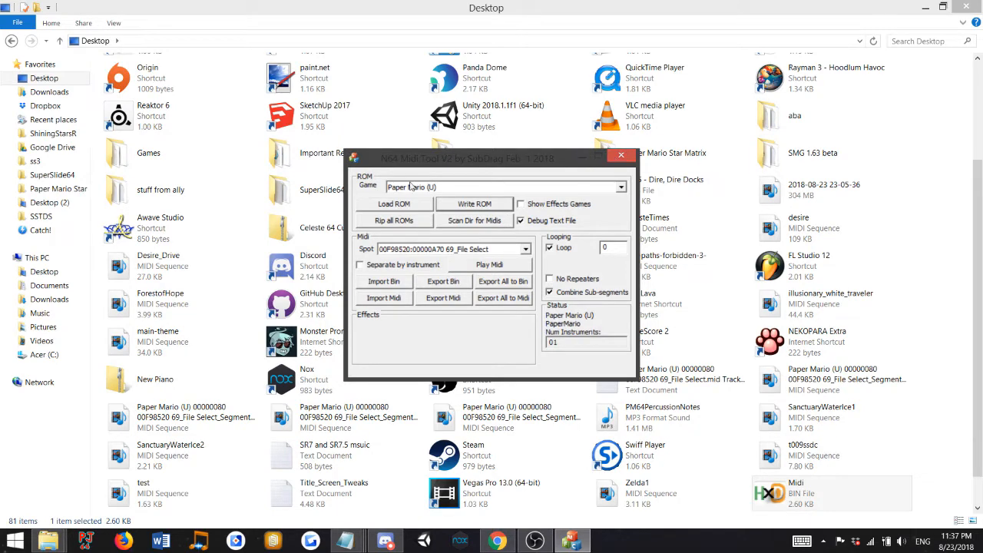
Load the Paper Mario ROM into N64 Midi Tool again and select the 69_File Select spot.
click(393, 204)
double_click(388, 108)
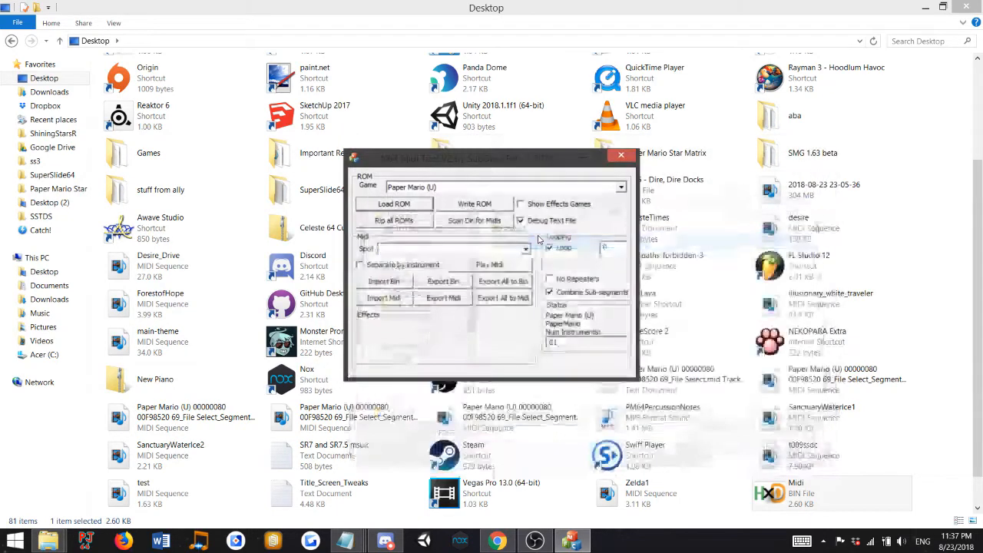
click(441, 250)
scroll(465, 296, down, 9)
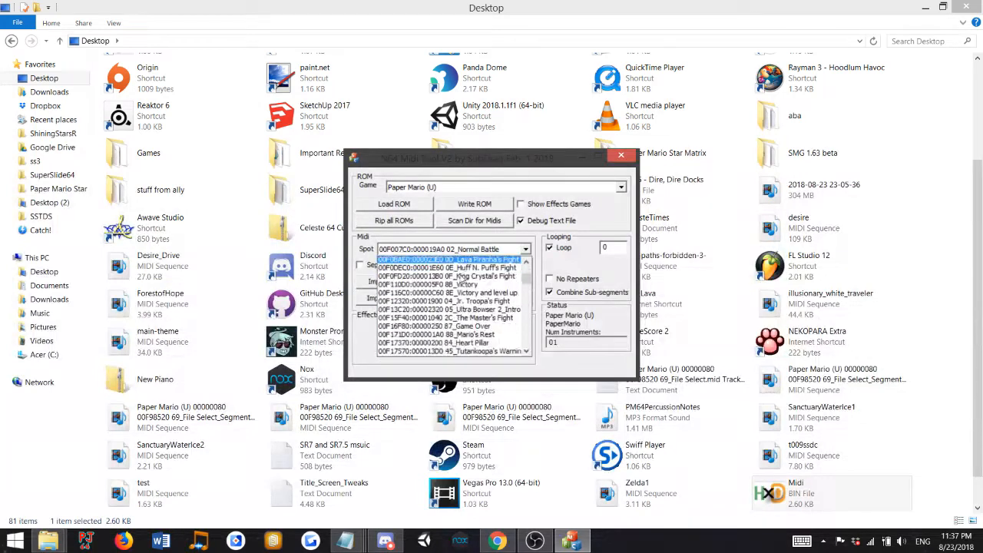
scroll(469, 298, down, 10)
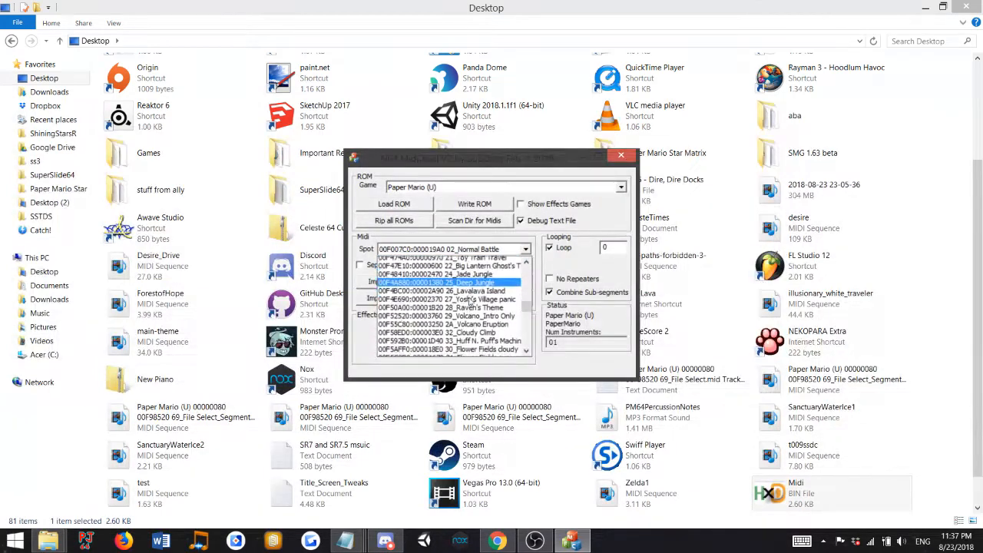
scroll(467, 301, down, 15)
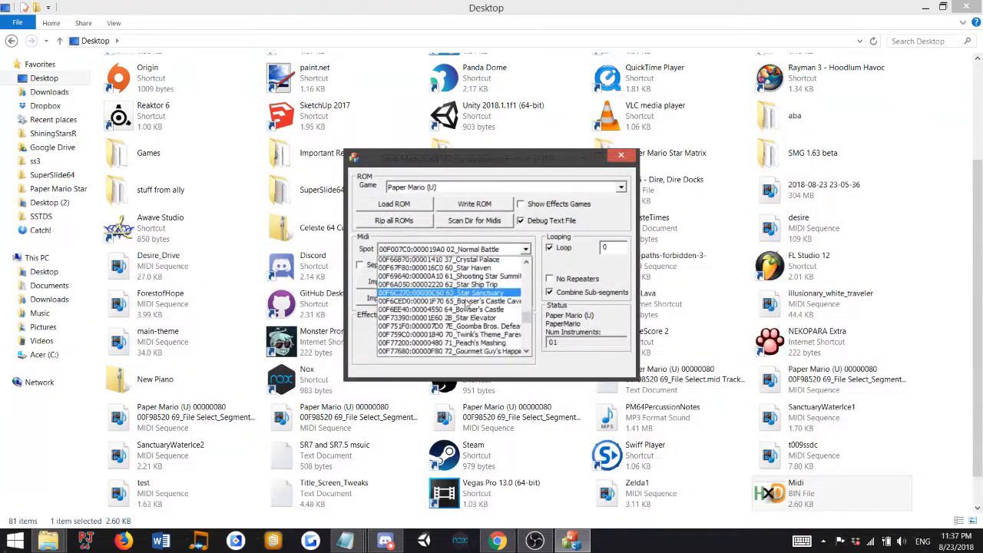
scroll(464, 305, down, 10)
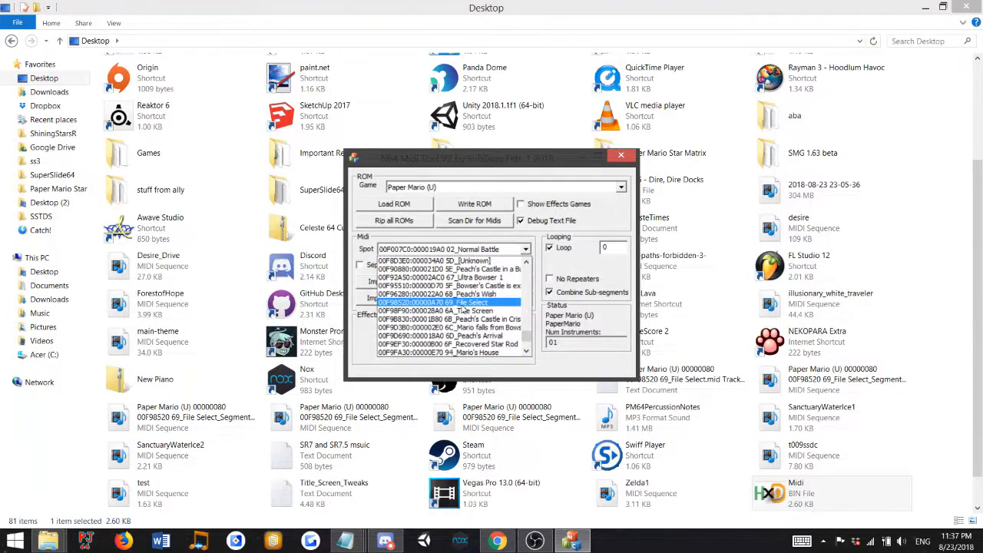
scroll(465, 310, down, 3)
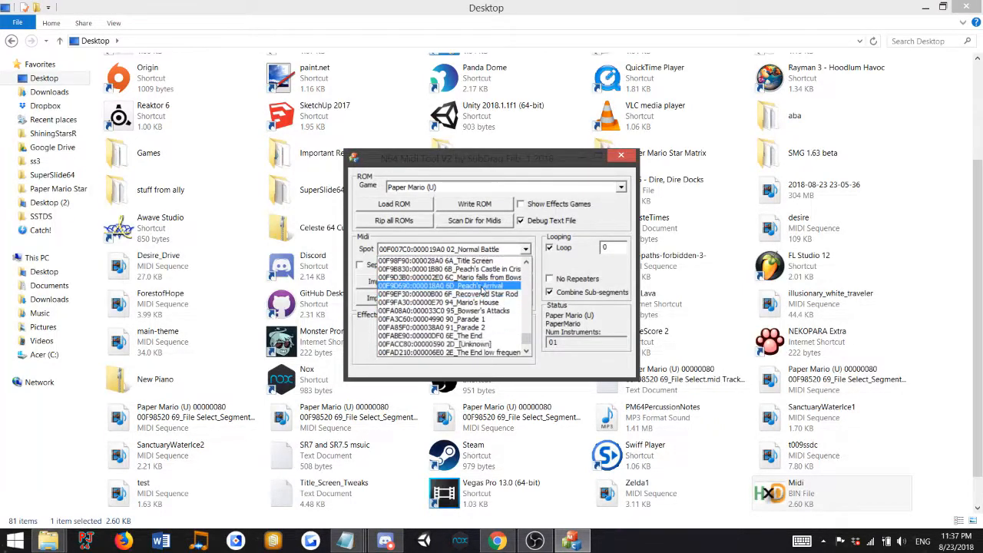
click(482, 277)
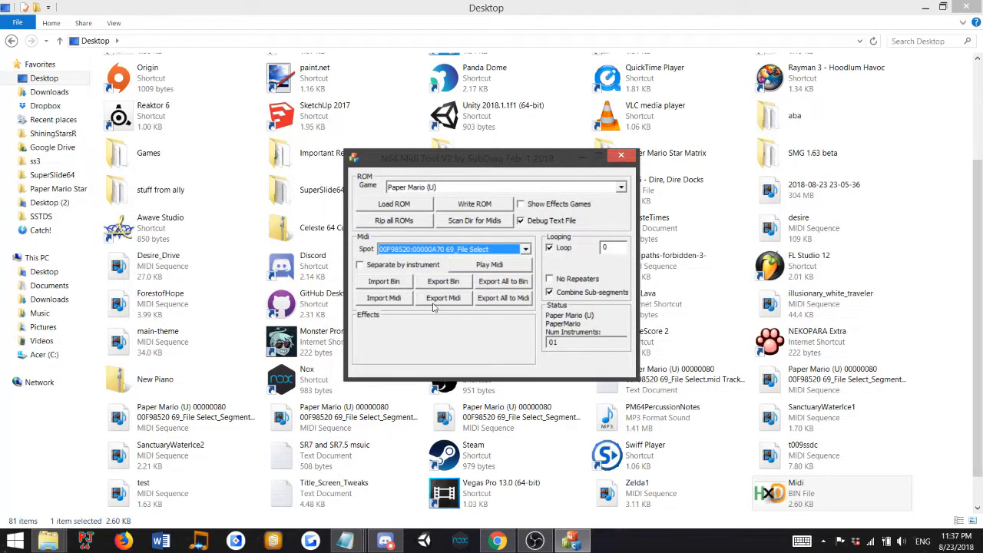
Export the 69_File Select music as a bin file to the desktop, replacing the existing Midi.bin.
click(444, 282)
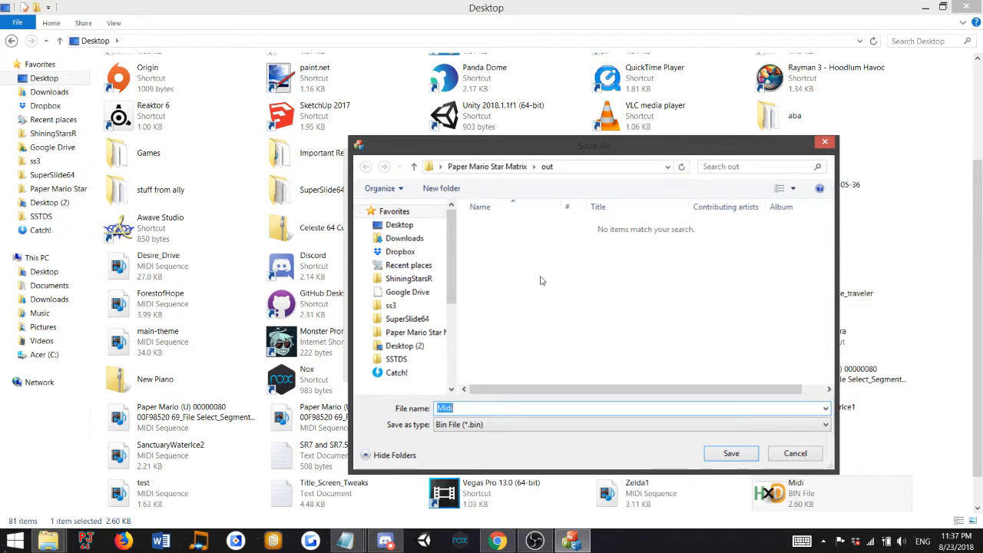
click(399, 224)
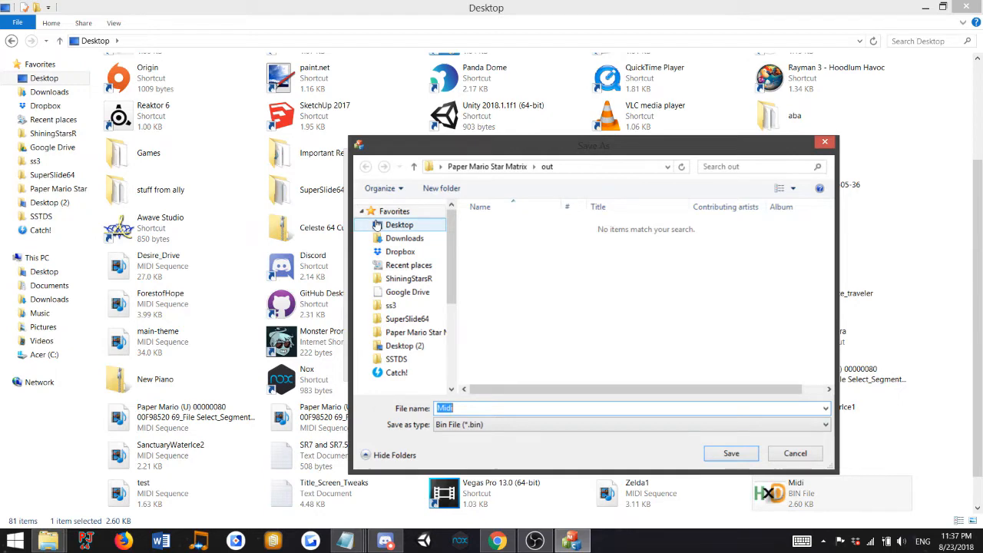
click(716, 452)
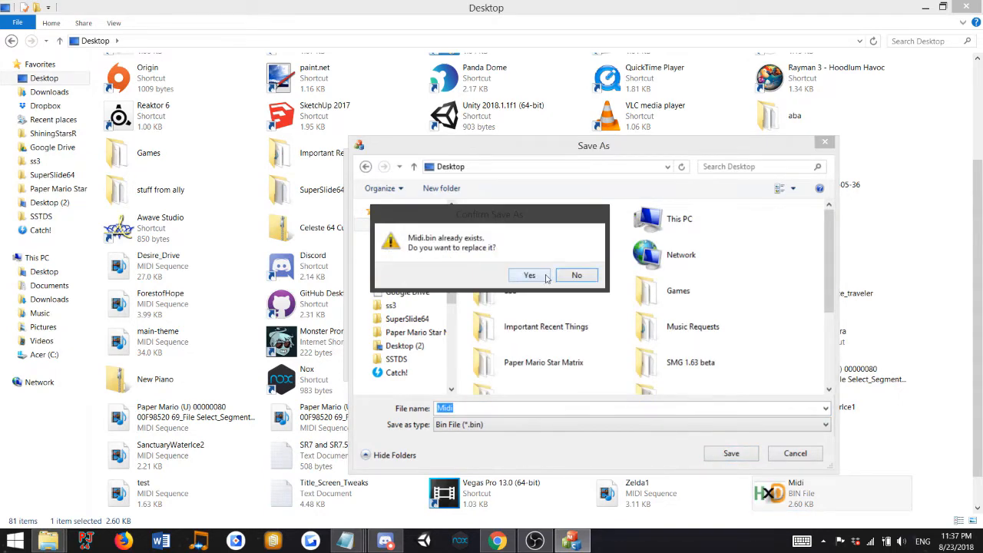
click(547, 278)
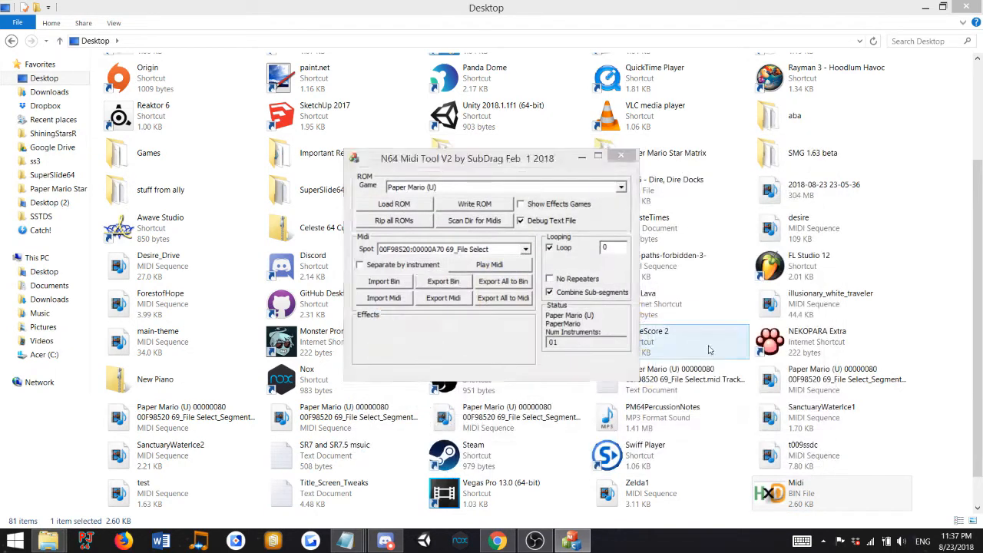
Open the newly exported Midi.bin from the desktop in HxD.
scroll(517, 307, up, 1)
scroll(295, 267, up, 1)
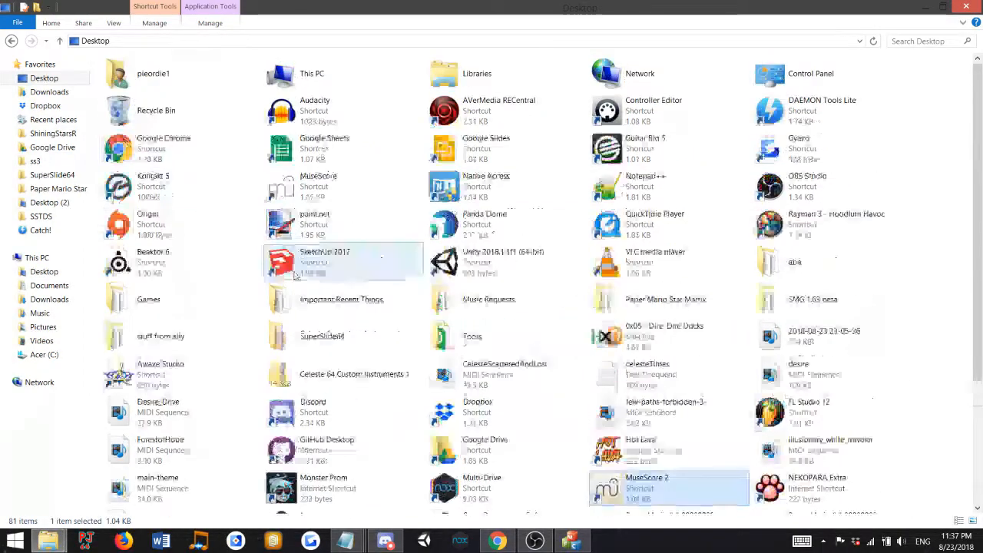
scroll(247, 185, down, 3)
double_click(796, 460)
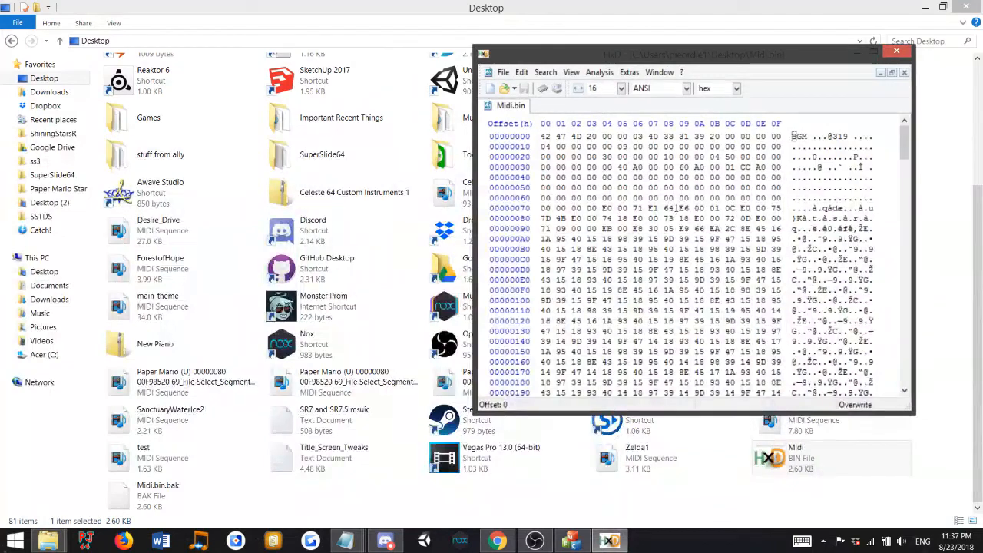
Examine the three four-byte track entries at offsets 34, 38 and 3C by selecting each in turn.
click(603, 167)
key(shift+Right)
key(shift+Right)
key(shift+Right)
key(shift+Right)
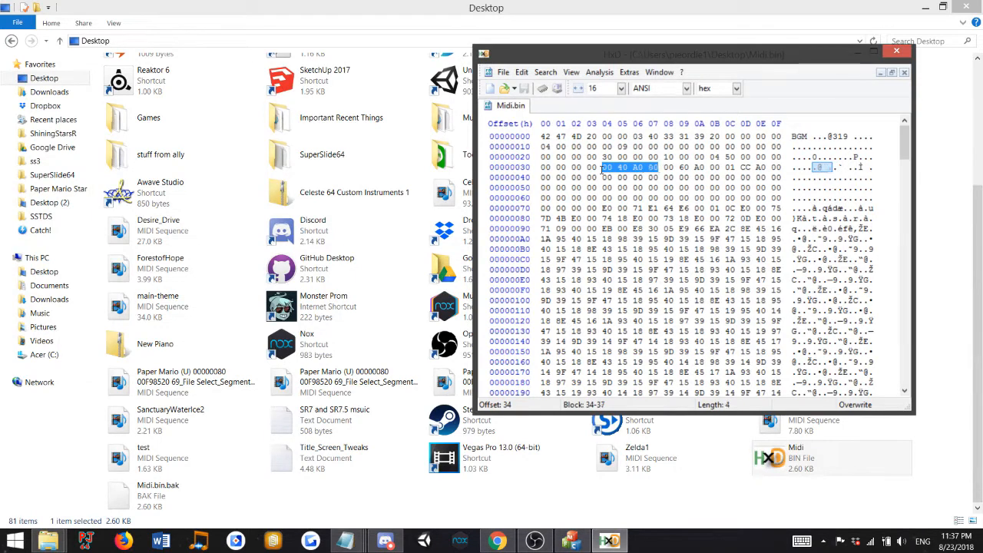
key(shift+Right)
key(Left)
key(shift+Right)
key(shift+Right)
key(shift+Right)
key(shift+Right)
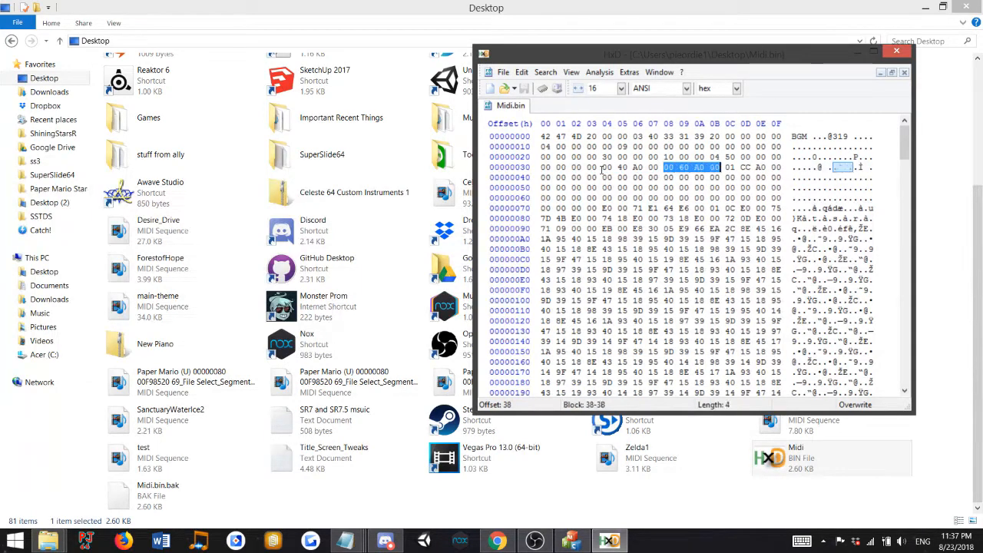
key(Right)
key(shift+Right)
key(shift+Right)
key(shift+Right)
key(shift+Right)
key(Left)
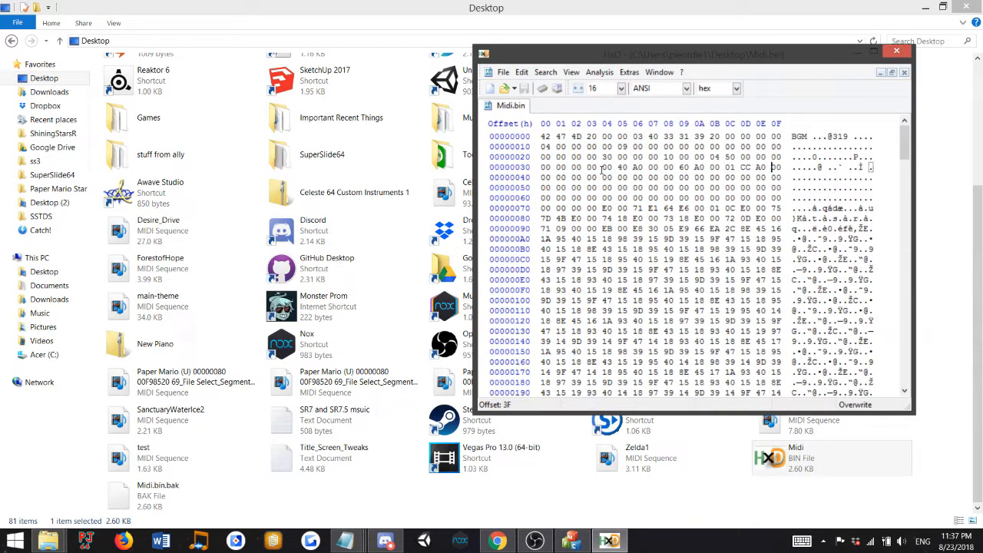
key(Left)
key(Left)
key(shift+Right)
key(shift+Right)
key(shift+Right)
key(shift+Right)
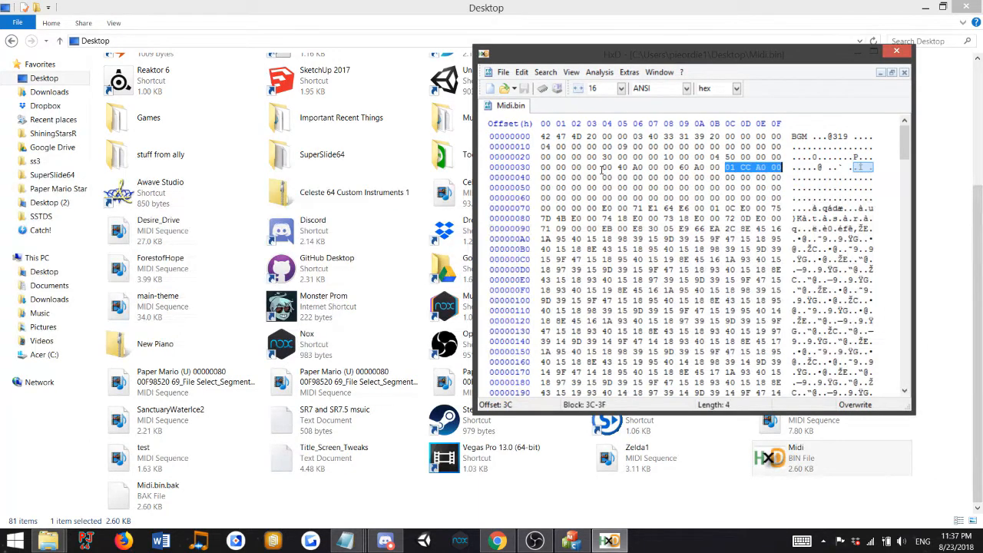
Return to the first track entry, 00 40 A0 00 at offset 34, and select its four bytes.
key(Left)
key(Left)
key(Left)
key(Left)
key(Left)
key(Left)
key(Left)
key(Left)
key(Left)
key(Left)
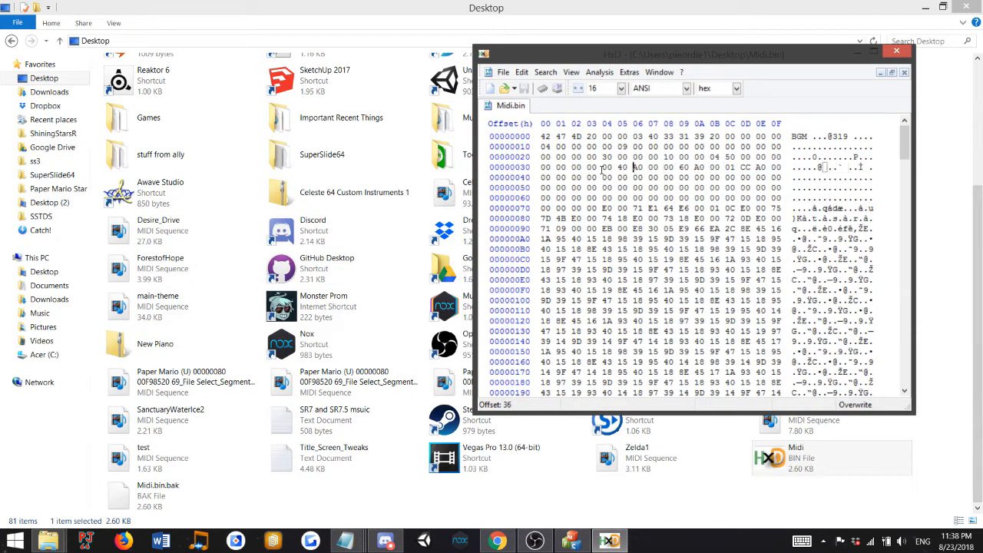
key(shift+Right)
key(shift+Right)
key(shift+Right)
key(shift+Right)
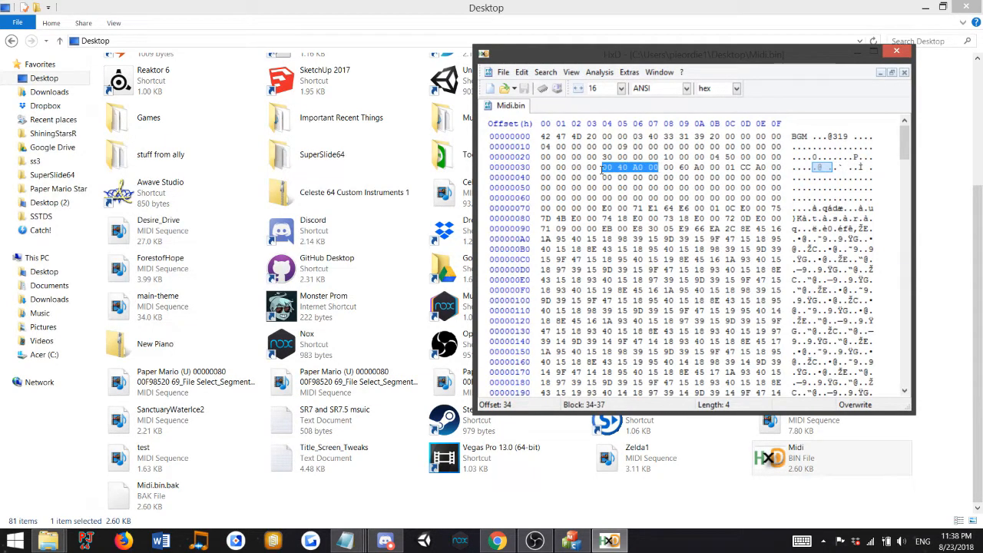
Examine the second track entry at offset 38, and compare its leading byte with that of the third entry at offset 3C.
key(Right)
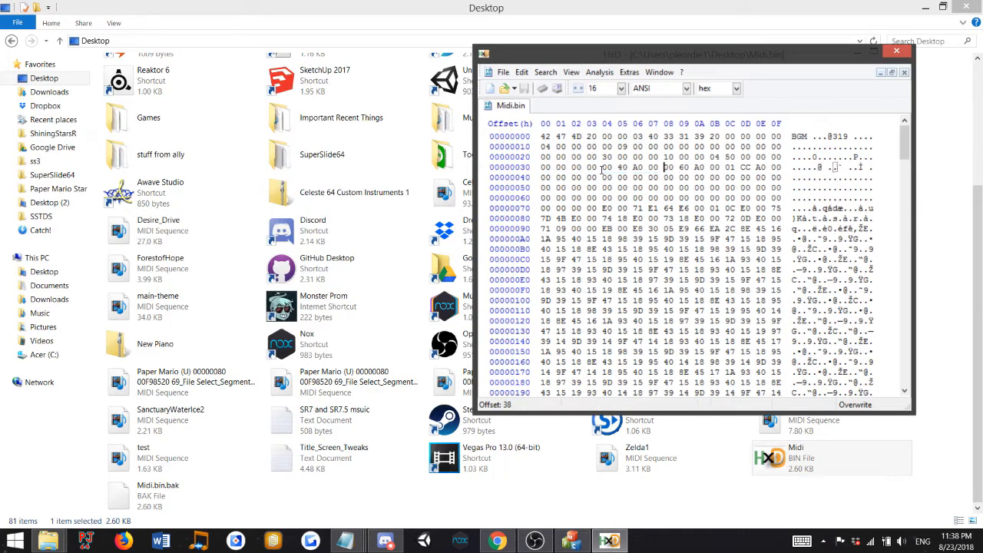
key(shift+Right)
key(shift+Right)
key(shift+Right)
key(shift+Right)
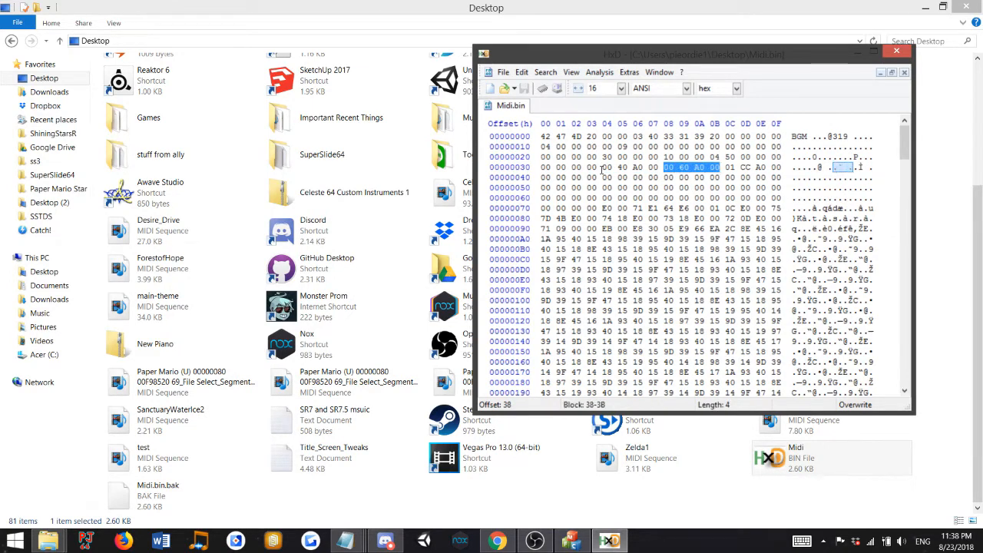
key(Left)
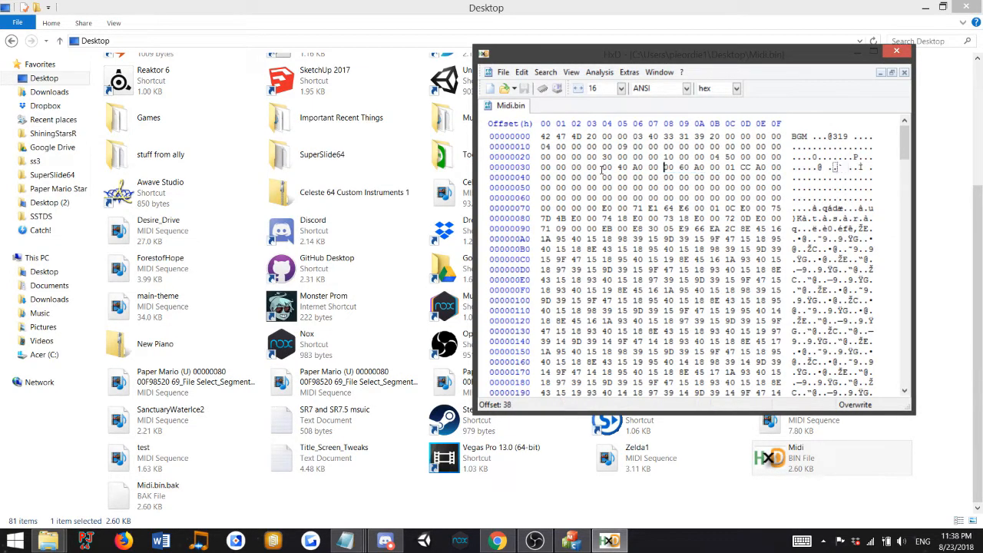
key(shift+Right)
key(Left)
key(shift+Right)
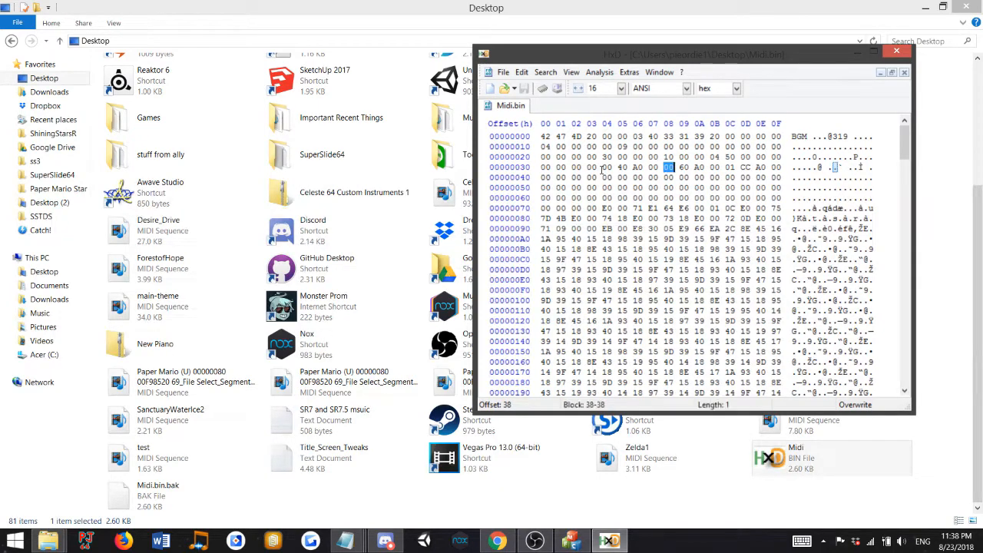
key(Left)
key(shift+Right)
key(Right)
key(Right)
key(Right)
key(Right)
key(shift+Right)
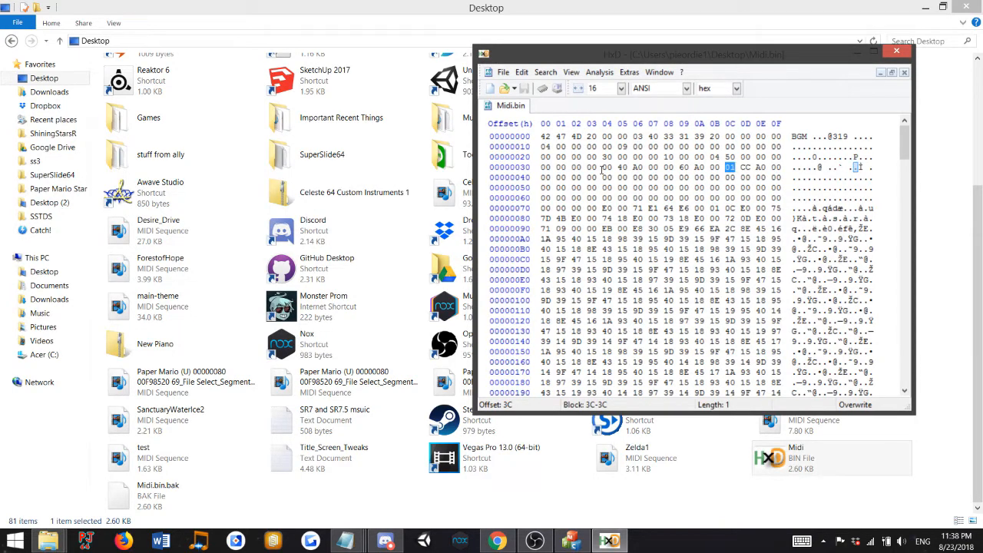
Set the last byte of the third track entry, at offset 3F, to 80 and save Midi.bin.
key(Right)
key(Right)
key(Right)
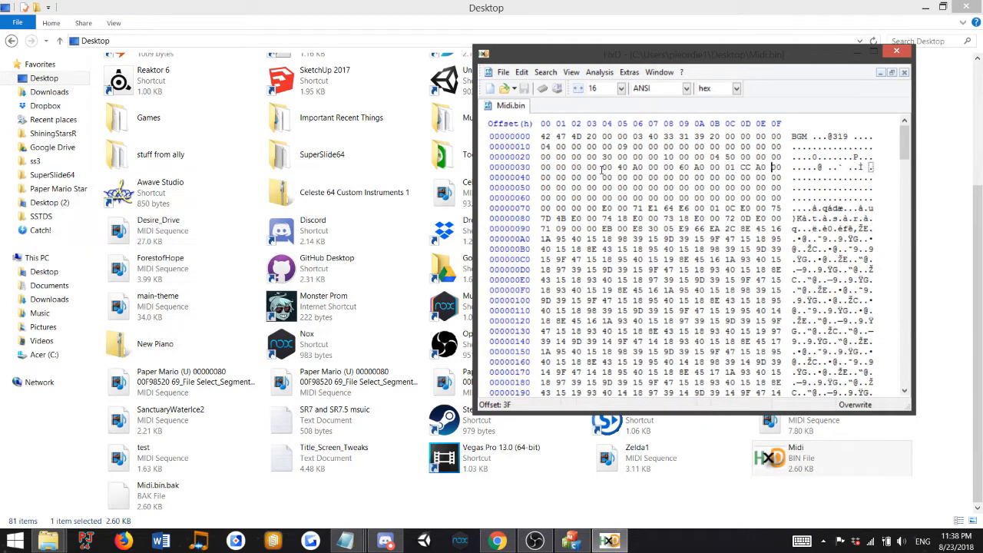
text(80)
click(524, 89)
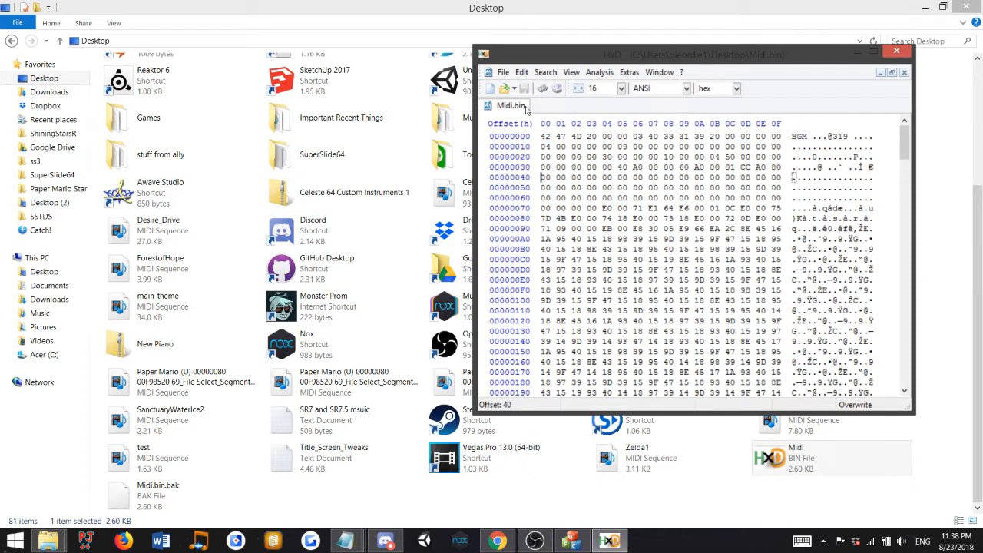
In N64 Midi Tool, import the edited Midi.bin into the 69_File Select slot and write the ROM over PMSM2.
click(569, 541)
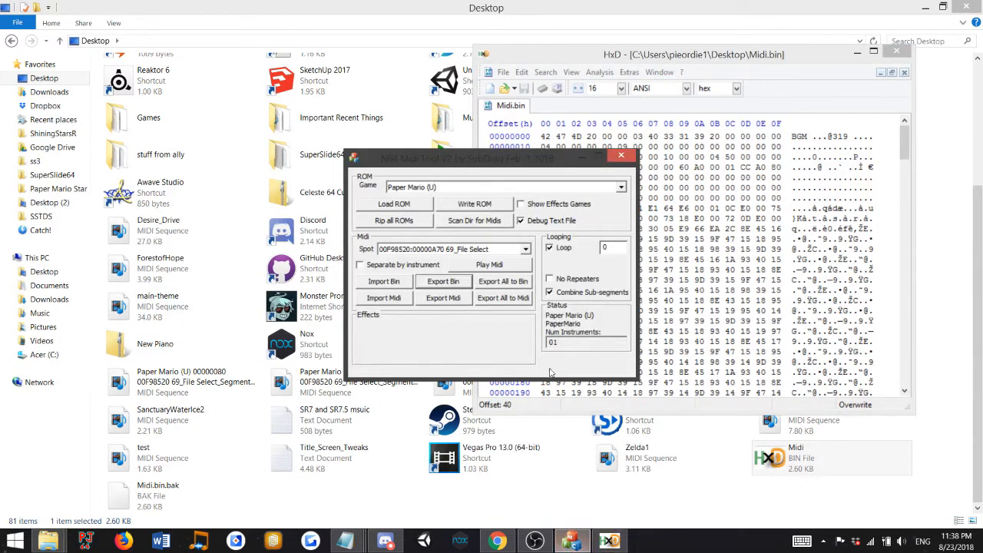
click(398, 282)
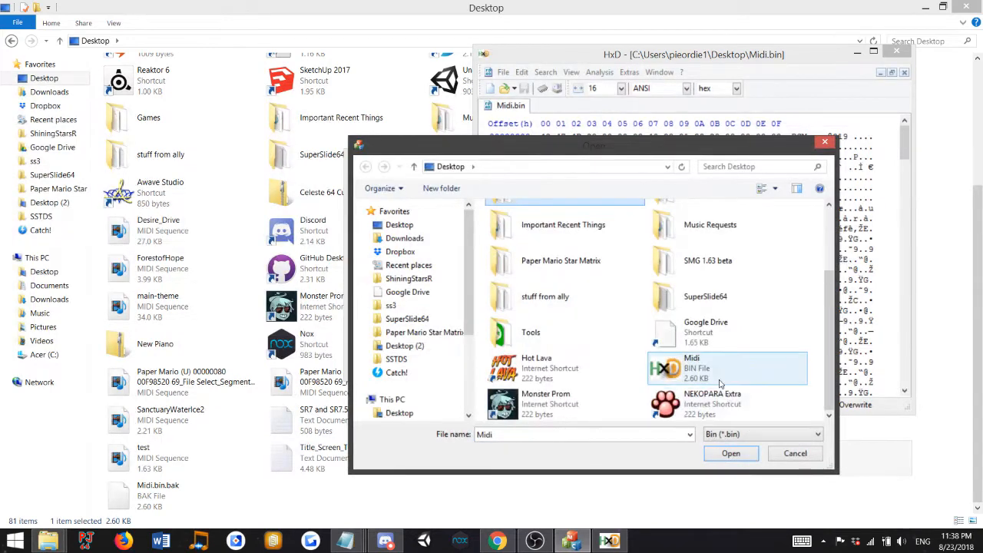
double_click(713, 369)
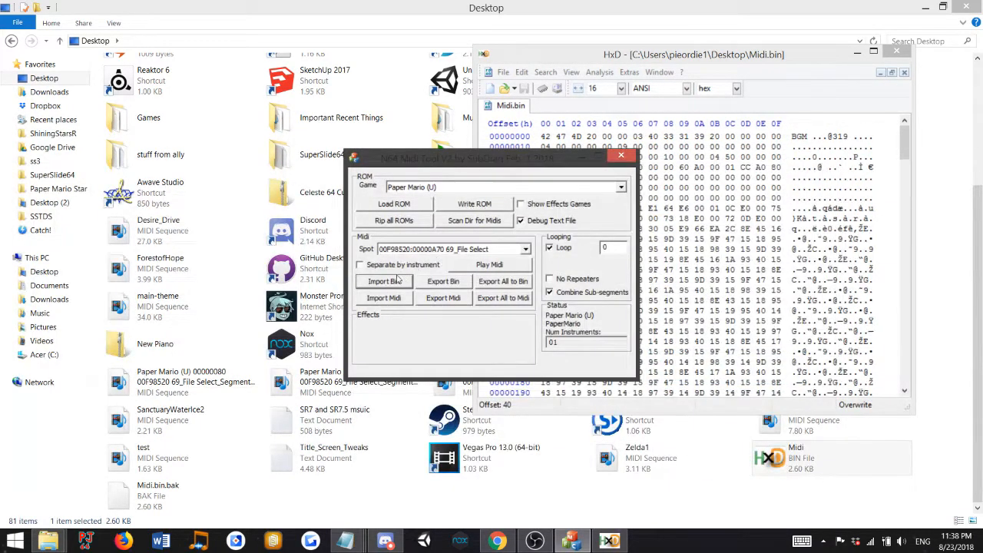
click(473, 204)
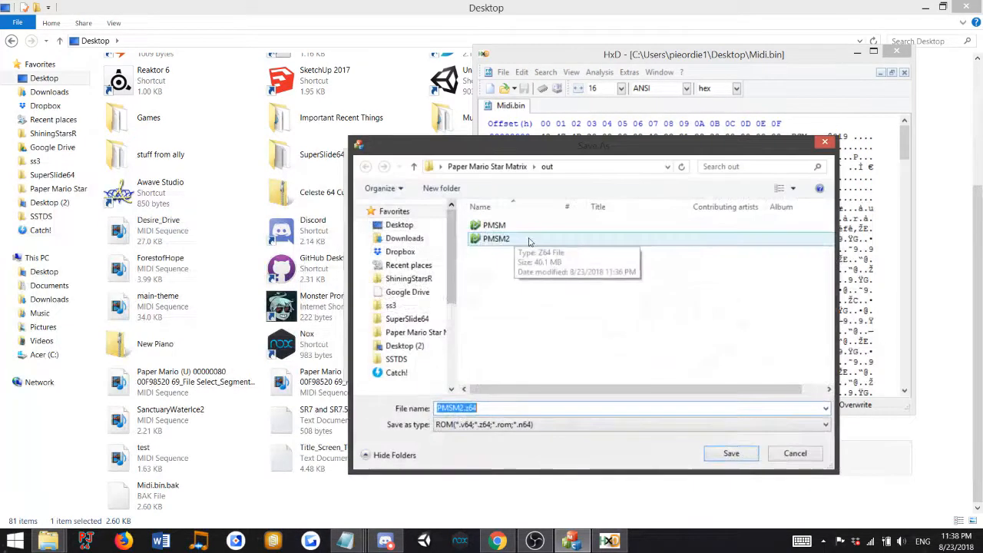
double_click(529, 239)
click(530, 273)
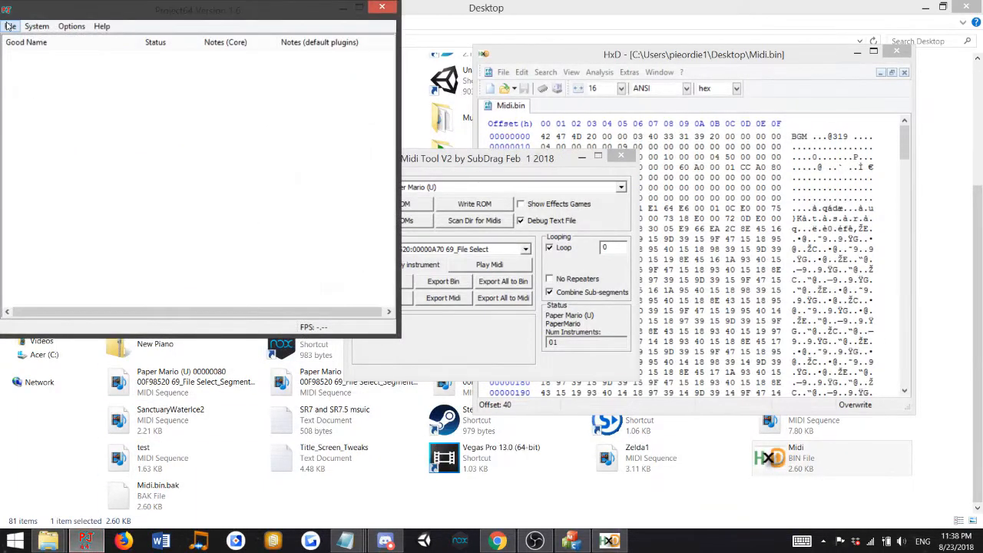
Run the rewritten ROM in Project64, listen to the music on the file select screen, and close the emulator.
click(9, 26)
mouse_move(46, 156)
click(231, 161)
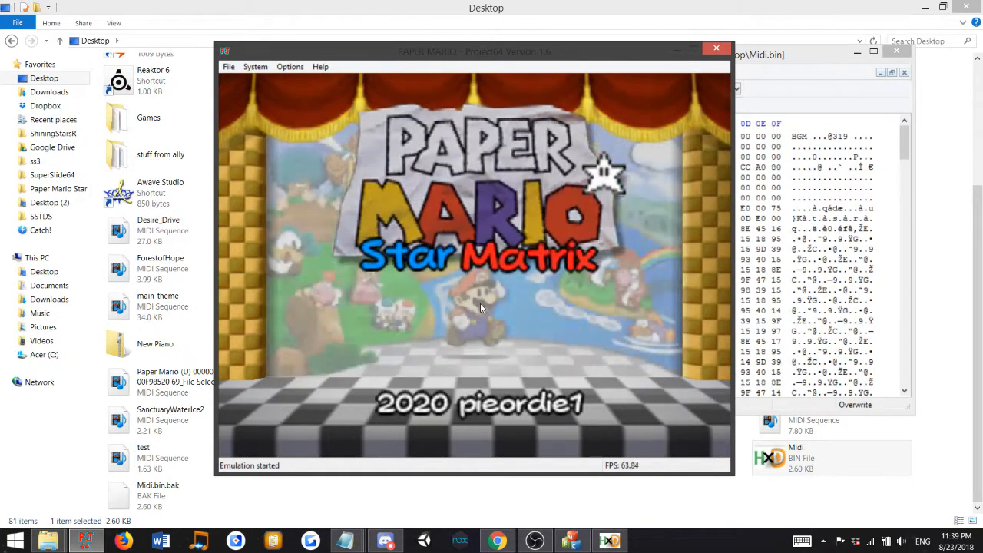
key(Return)
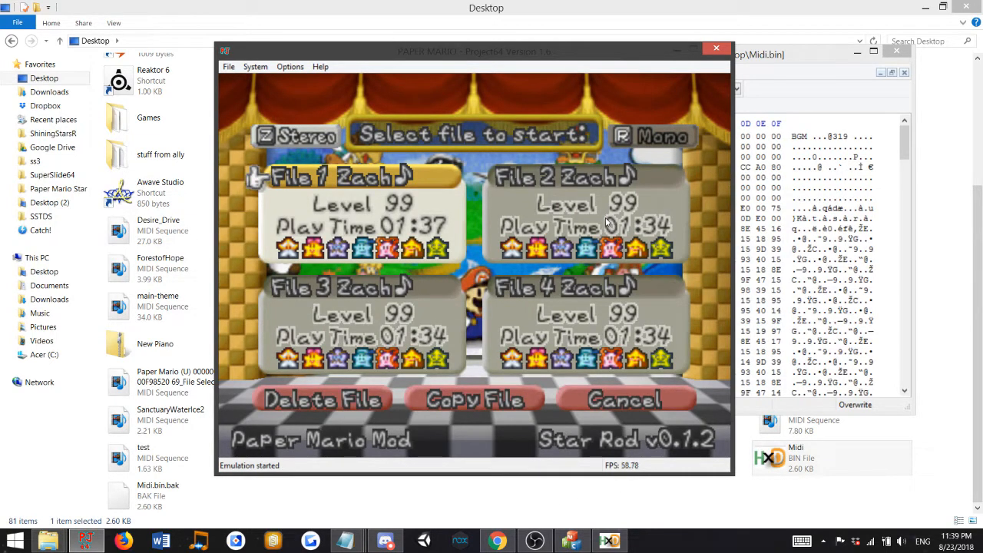
click(715, 50)
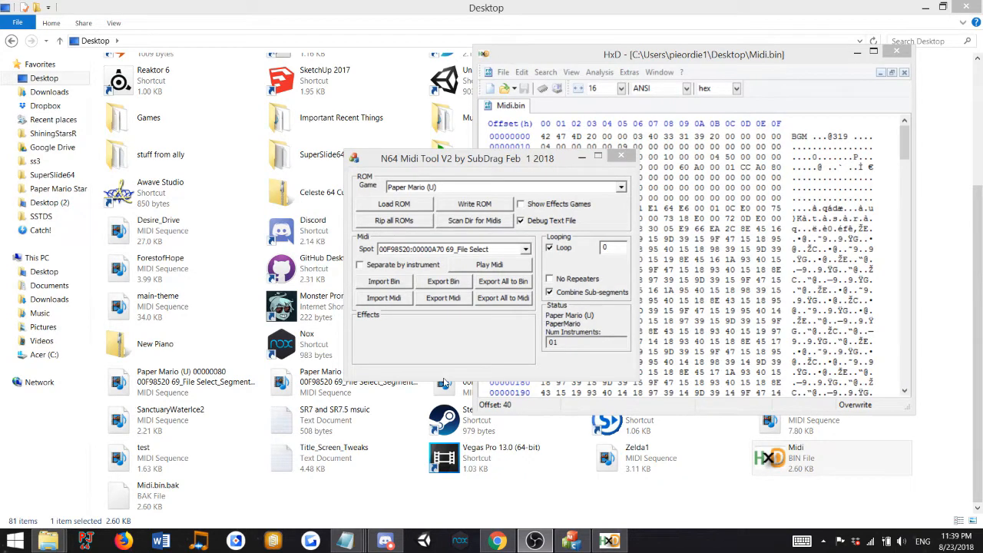
Import the Zelda1 MIDI from the desktop into the 69_File Select slot, accepting the suggested MidiSegment1 name for the next segment.
click(407, 301)
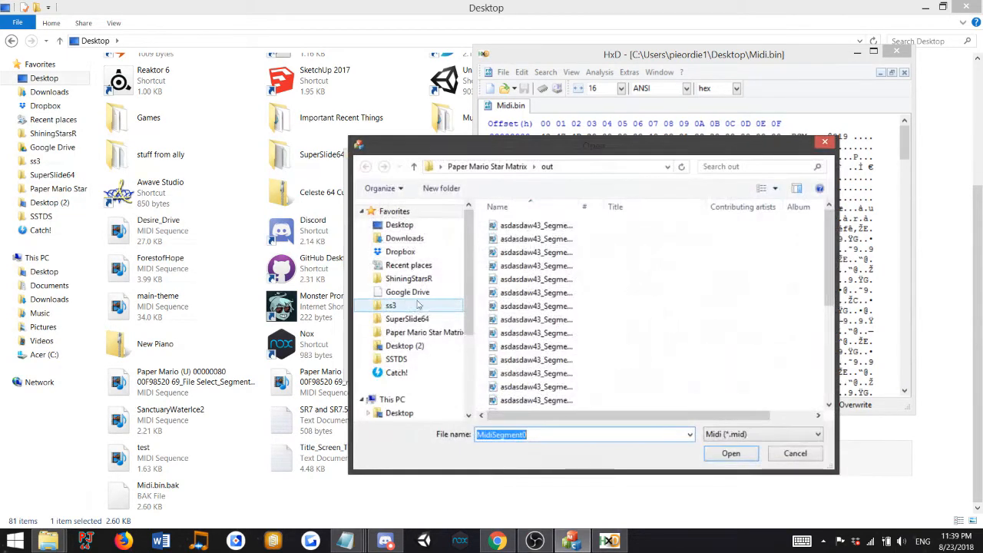
click(399, 223)
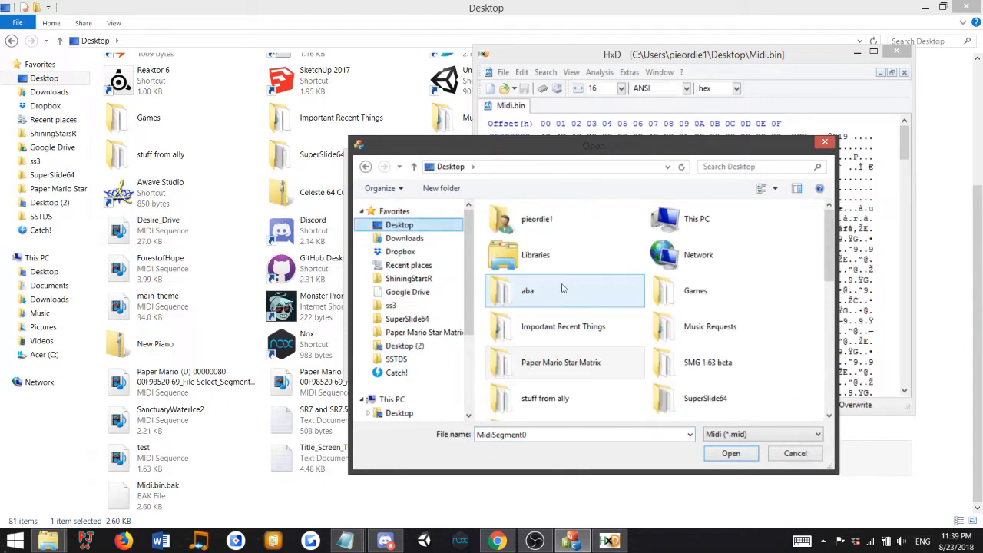
scroll(568, 307, down, 10)
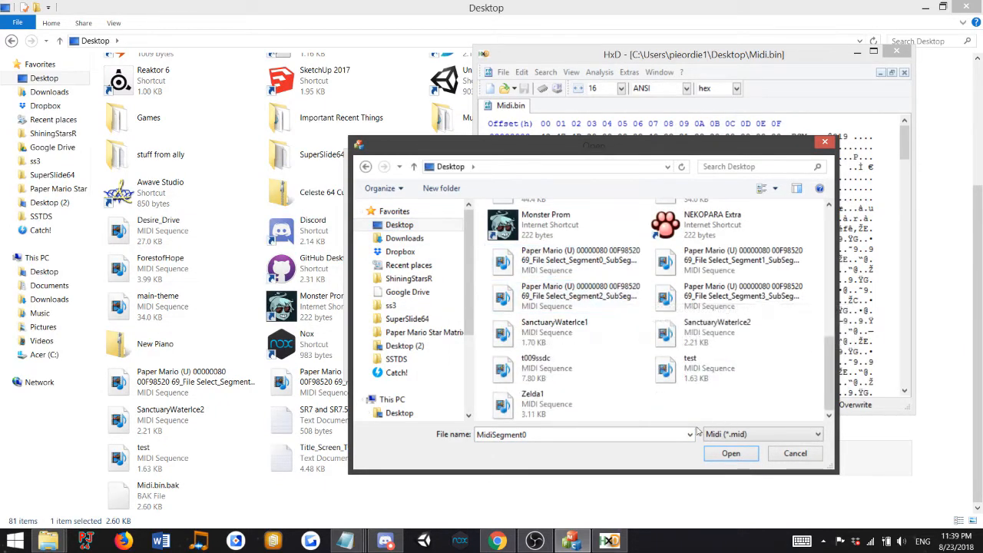
double_click(633, 413)
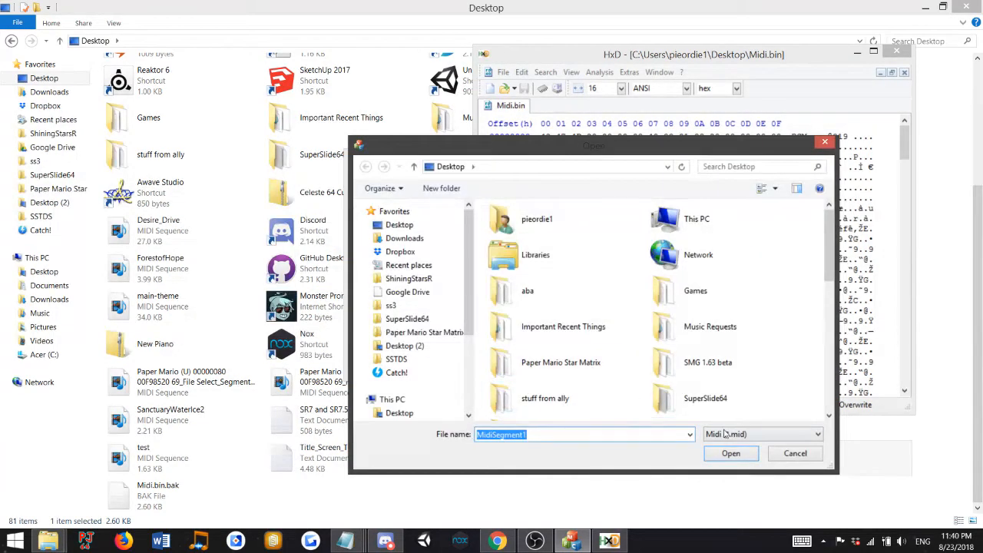
click(729, 453)
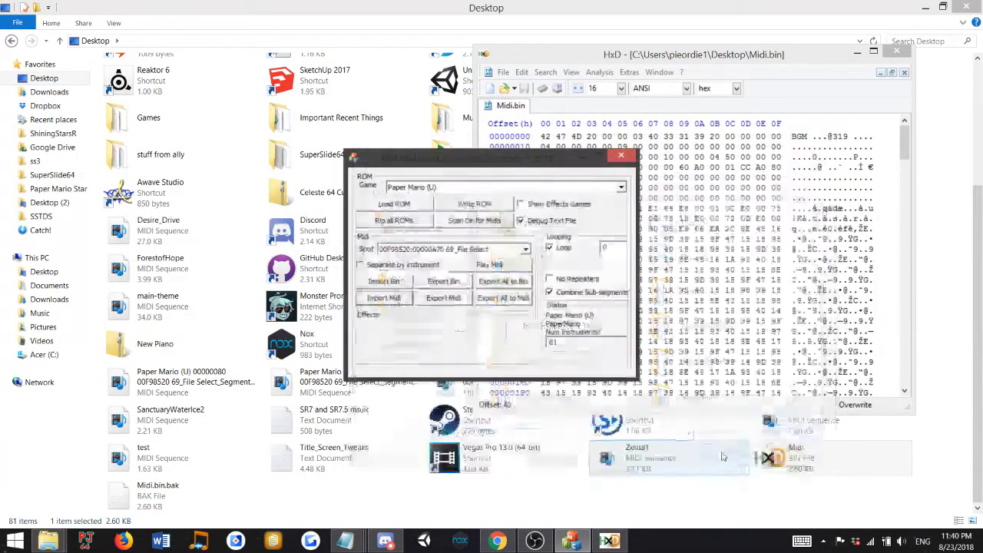
Write the ROM with the new File Select music, overwriting PMSM2.
click(474, 204)
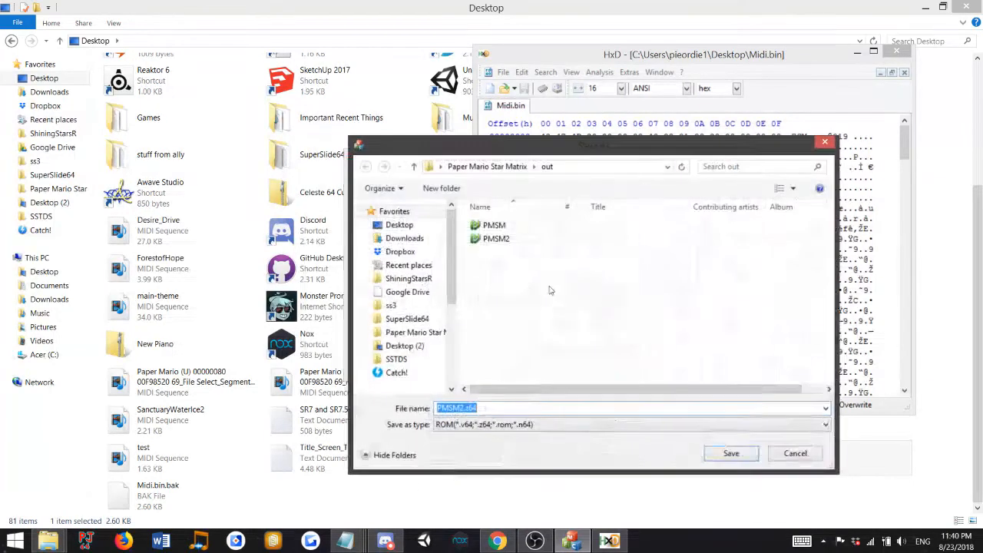
double_click(510, 239)
click(530, 275)
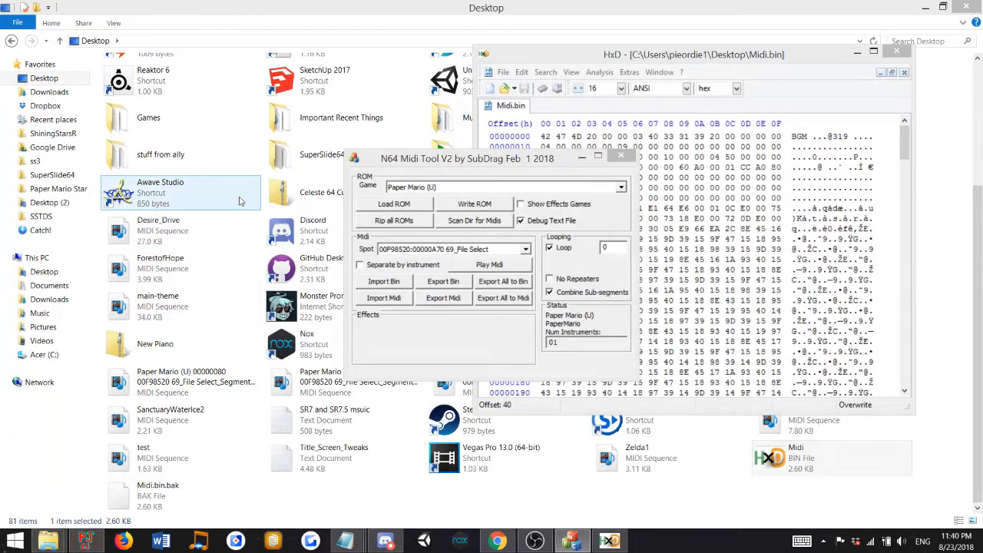
Launch the most recent ROM in Project64 and go past the title screen to hear the replaced File Select music.
click(10, 26)
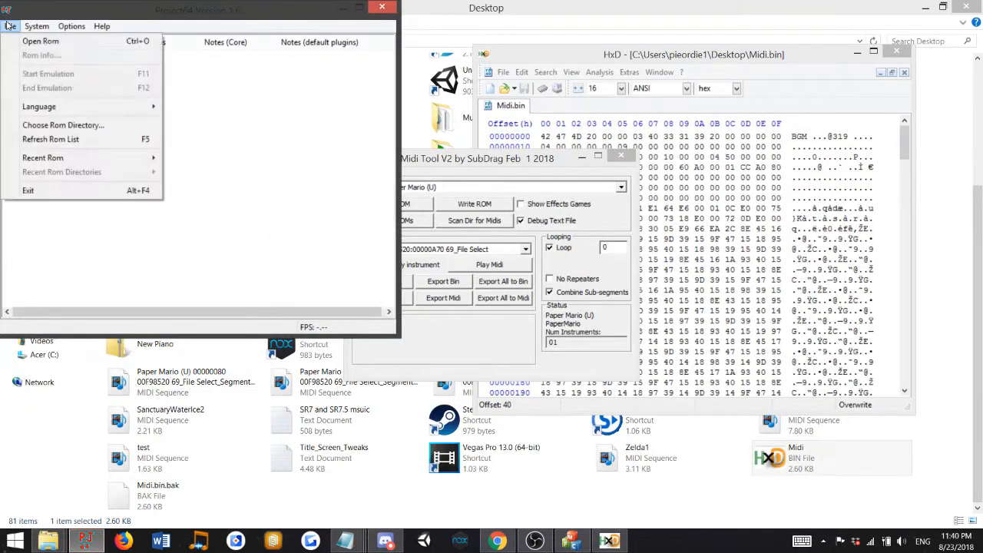
mouse_move(138, 158)
click(243, 171)
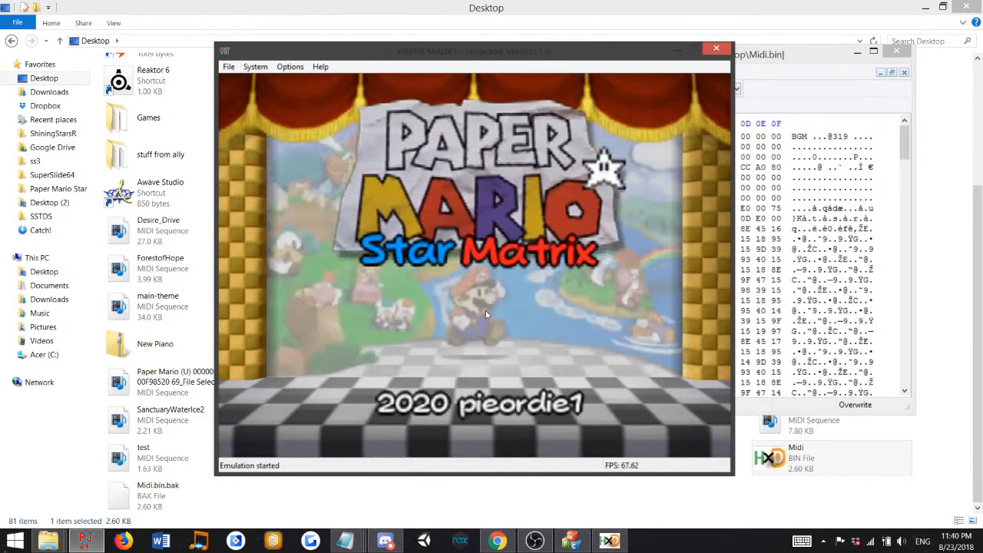
key(Return)
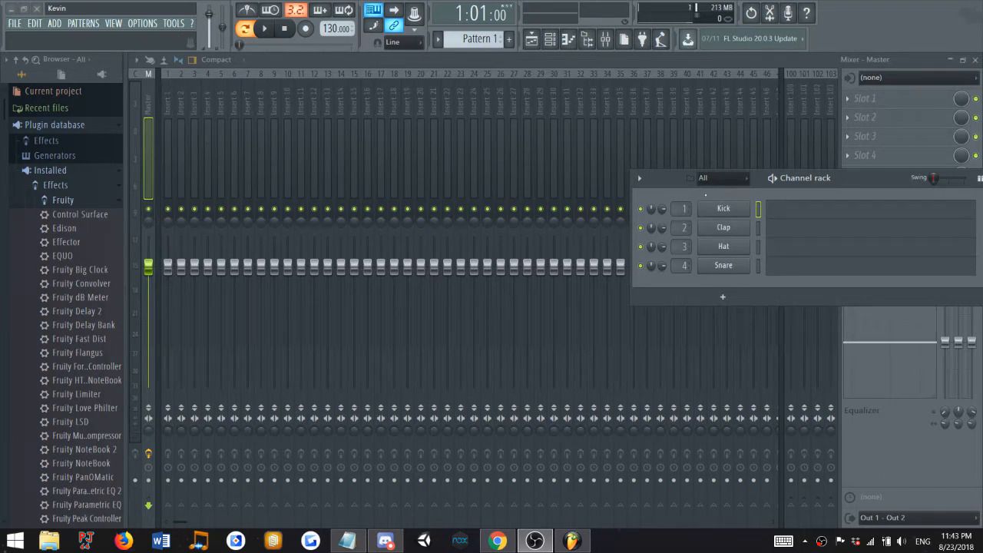
In FL Studio, import the CelesteScatteredAndLost MIDI from the desktop as a new project with all tracks, one channel per track and Fruity LSD.
click(15, 23)
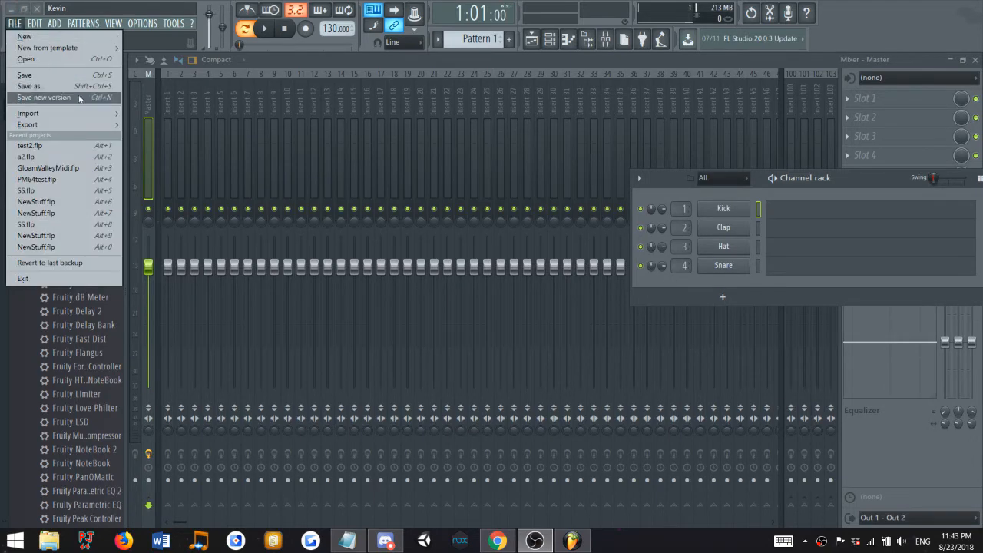
mouse_move(85, 113)
click(176, 35)
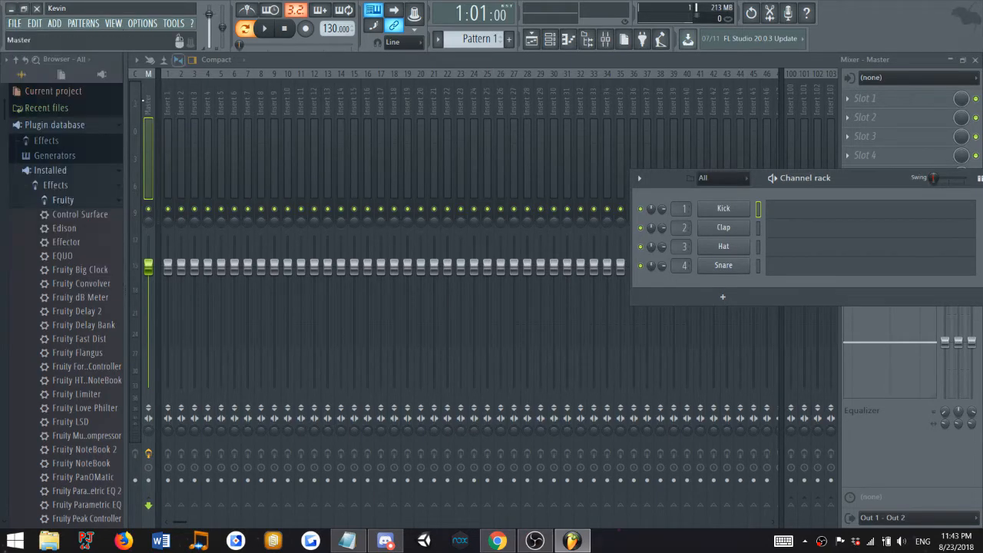
click(17, 26)
mouse_move(101, 114)
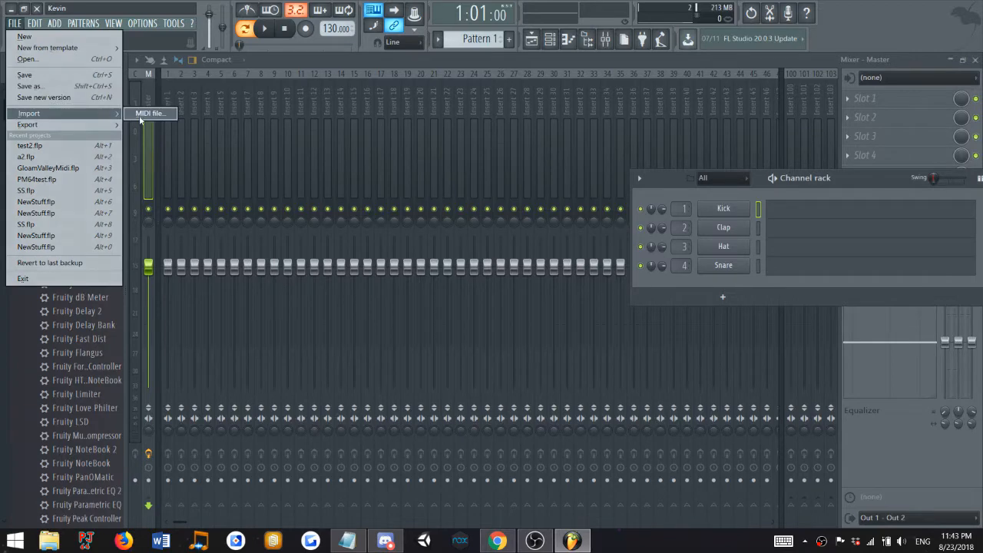
click(140, 115)
click(336, 186)
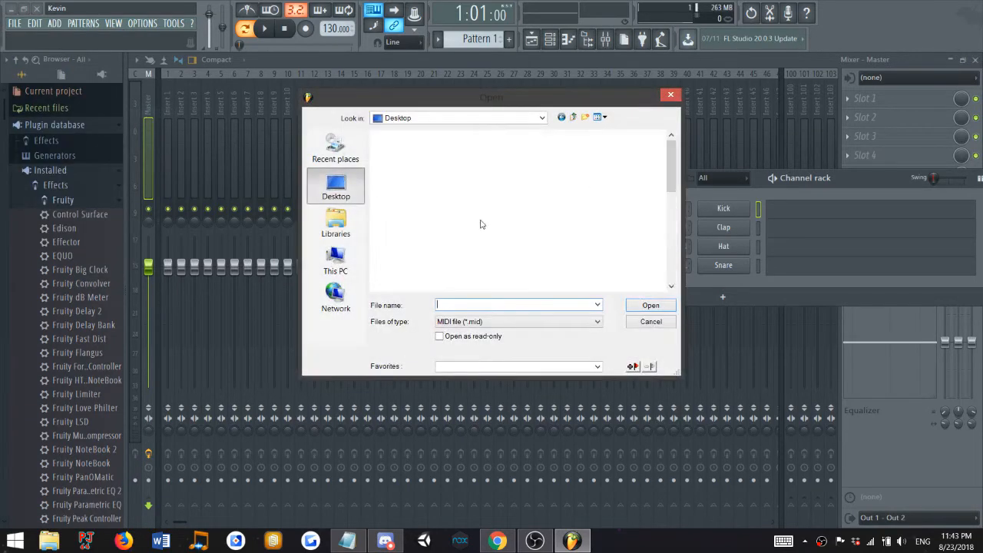
scroll(522, 215, down, 3)
scroll(526, 231, down, 6)
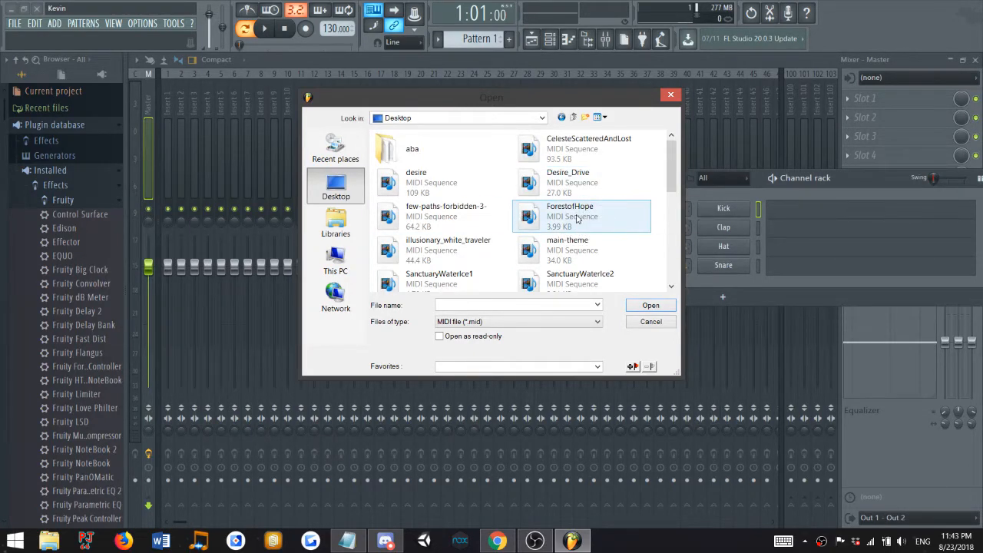
double_click(559, 156)
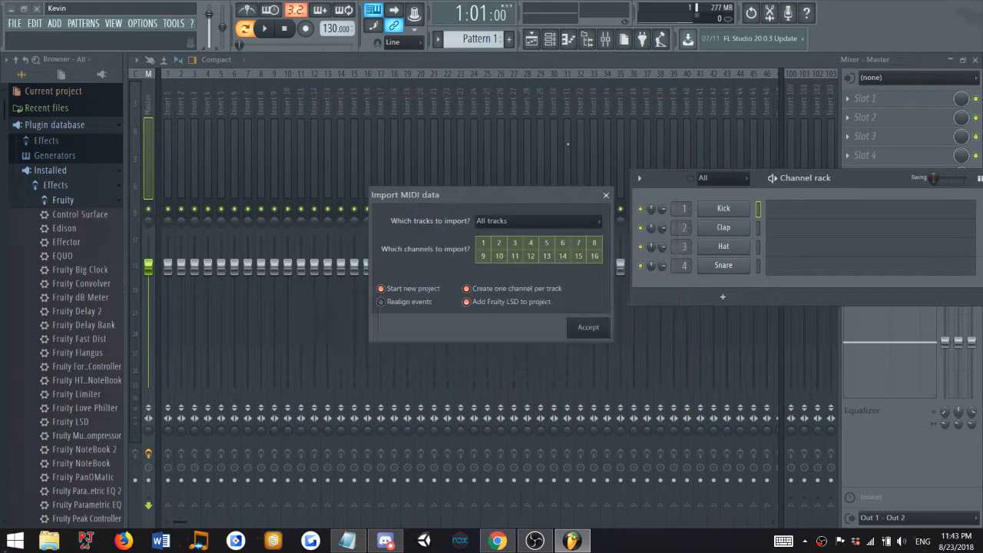
click(583, 328)
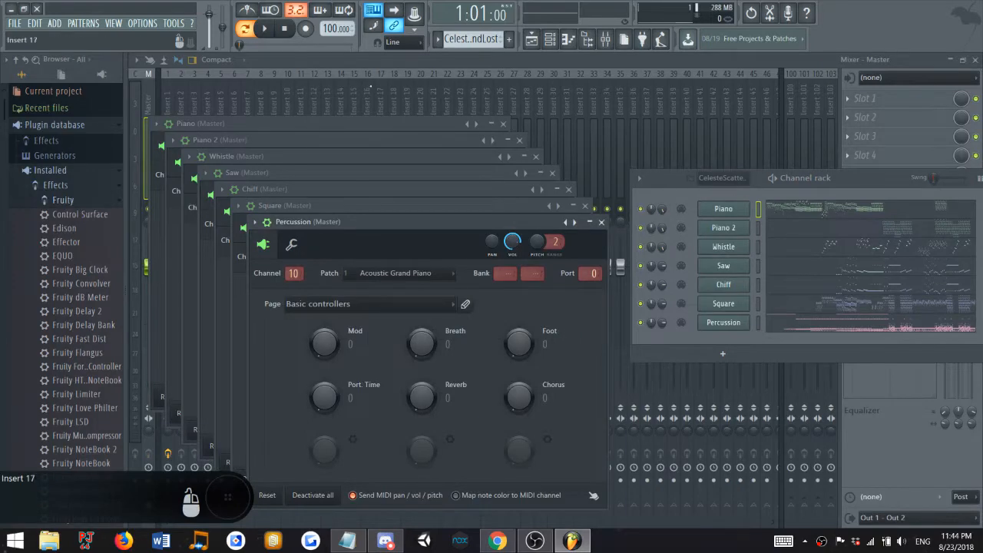
Bring up the mixer, select Insert 1, and show the channel rack with the imported tracks.
click(568, 40)
click(568, 40)
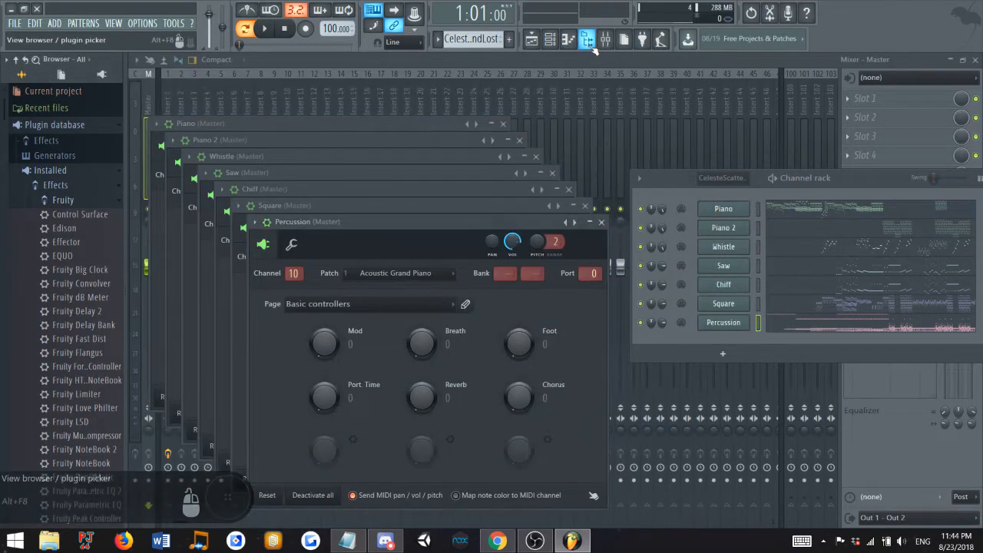
click(606, 40)
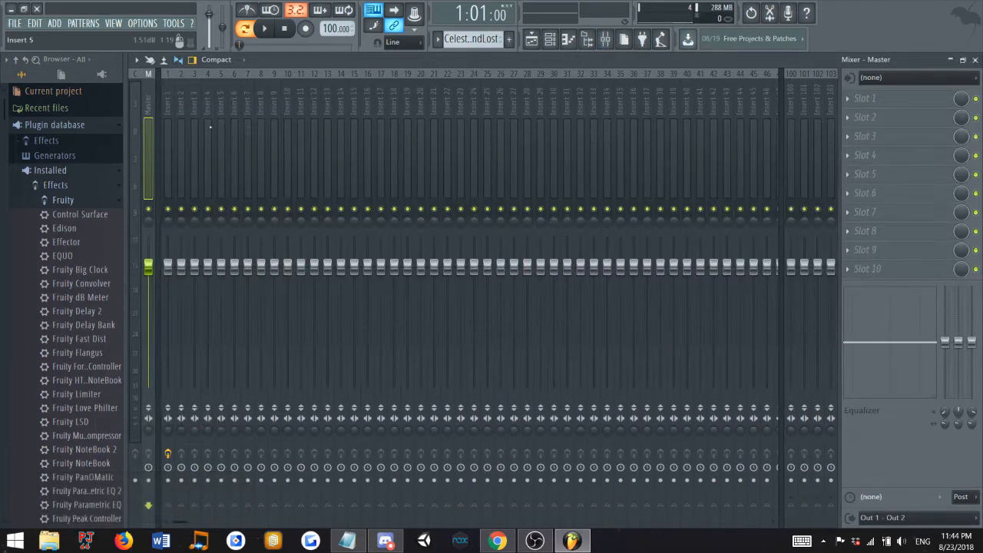
click(168, 96)
click(586, 39)
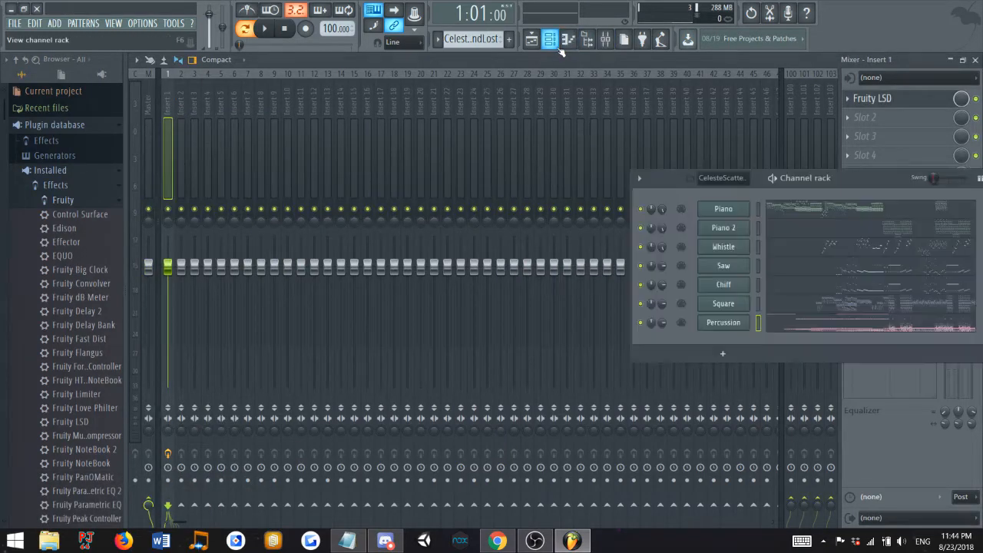
Try bank 1 on the Piano channel with the Acoustic Grand Piano patch and play the song briefly.
click(723, 212)
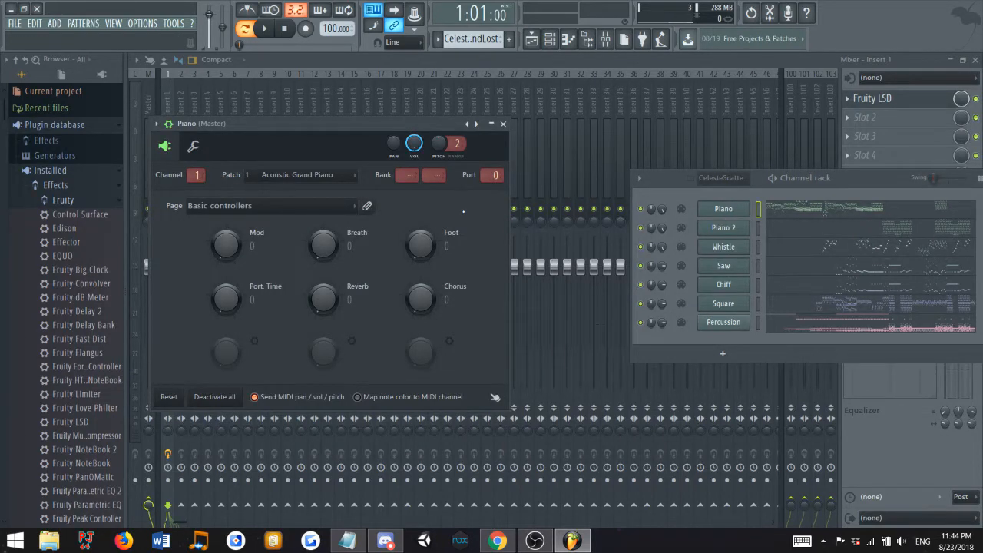
click(347, 179)
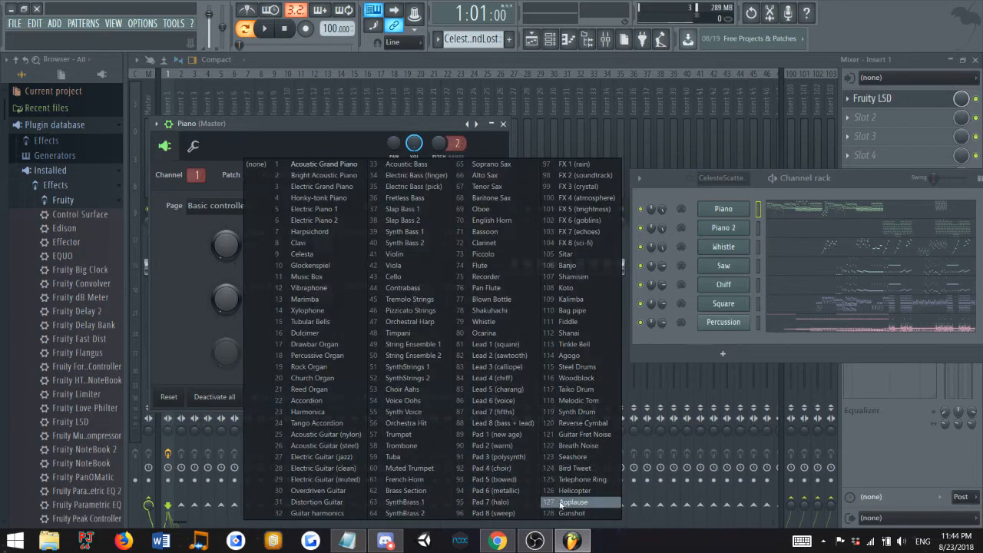
drag(357, 154, 354, 155)
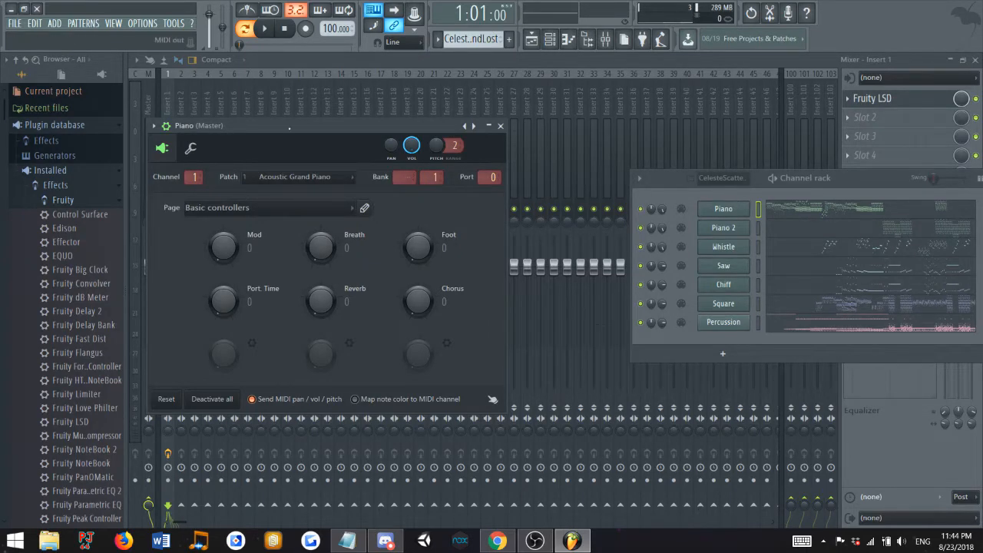
click(267, 28)
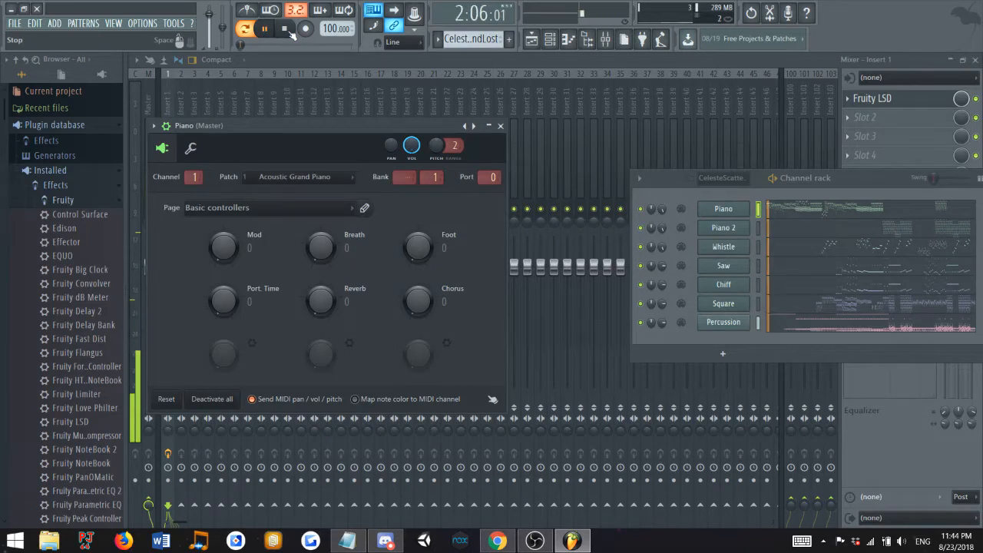
click(288, 31)
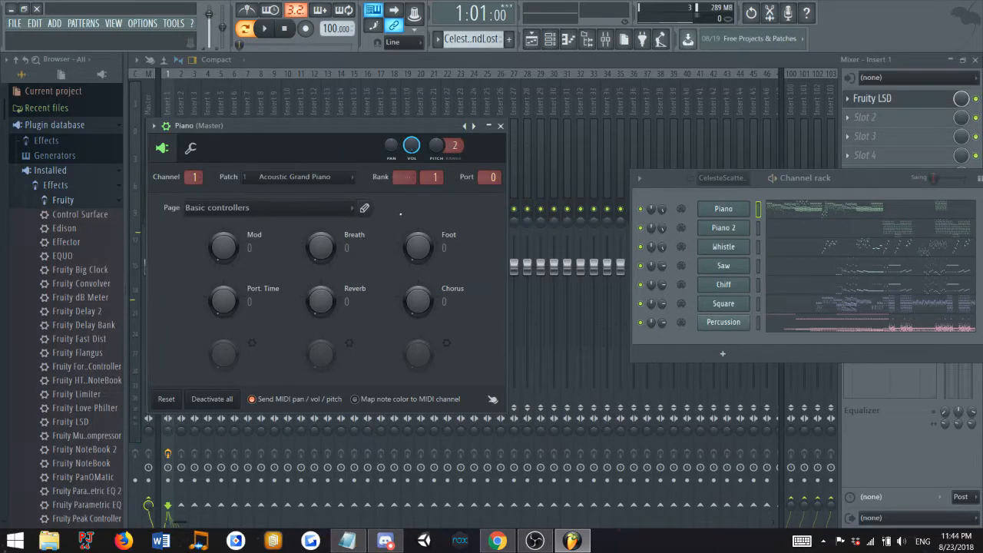
Clear the Piano channel's bank, leaving the Acoustic Grand Piano patch, and play the song again.
click(299, 177)
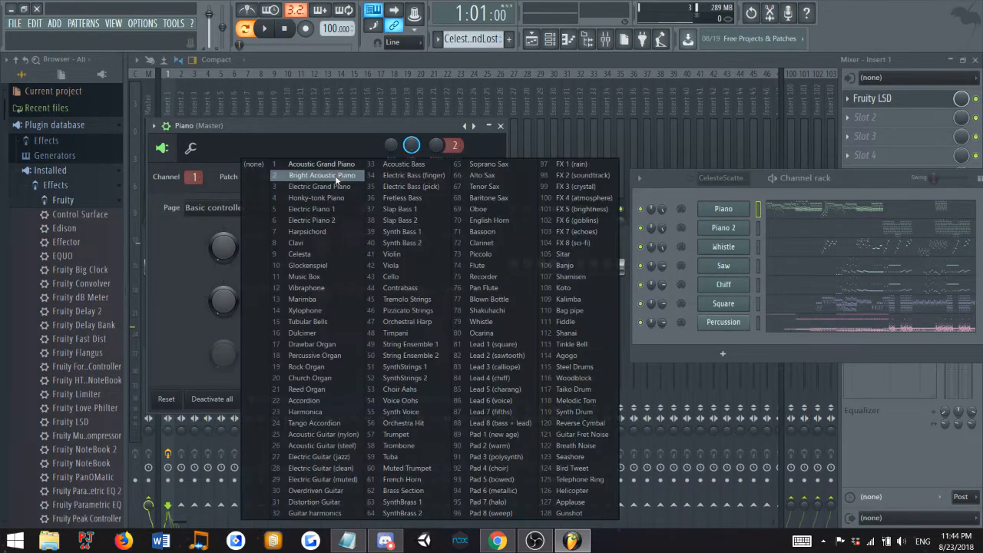
click(307, 187)
click(267, 30)
click(284, 31)
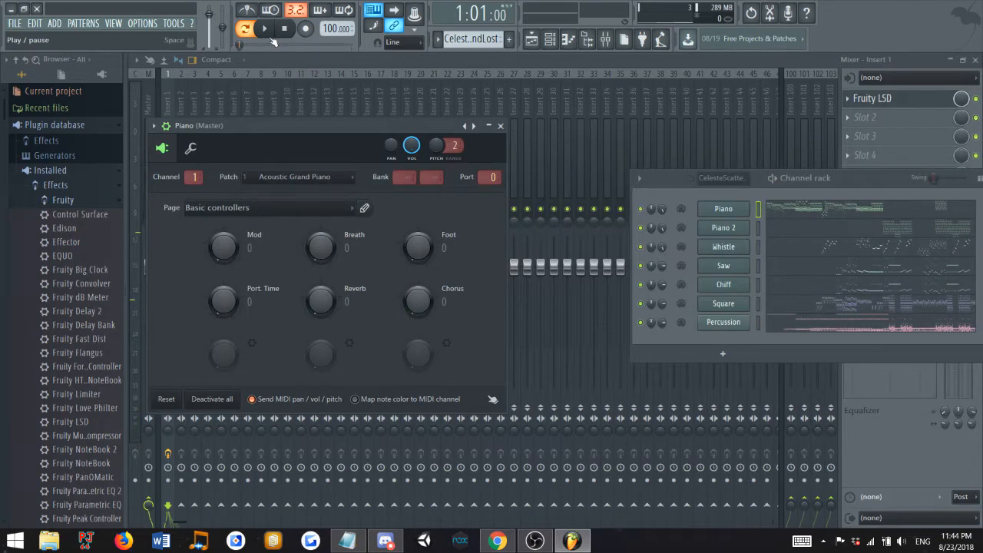
click(267, 32)
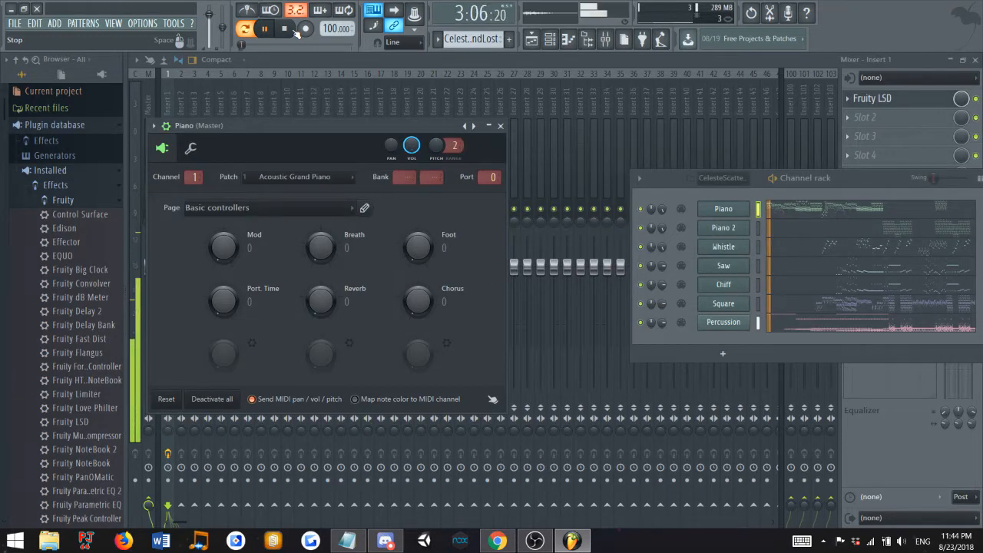
Bring back the channel rack during playback to check the Piano channel's settings, and stop the song.
click(531, 38)
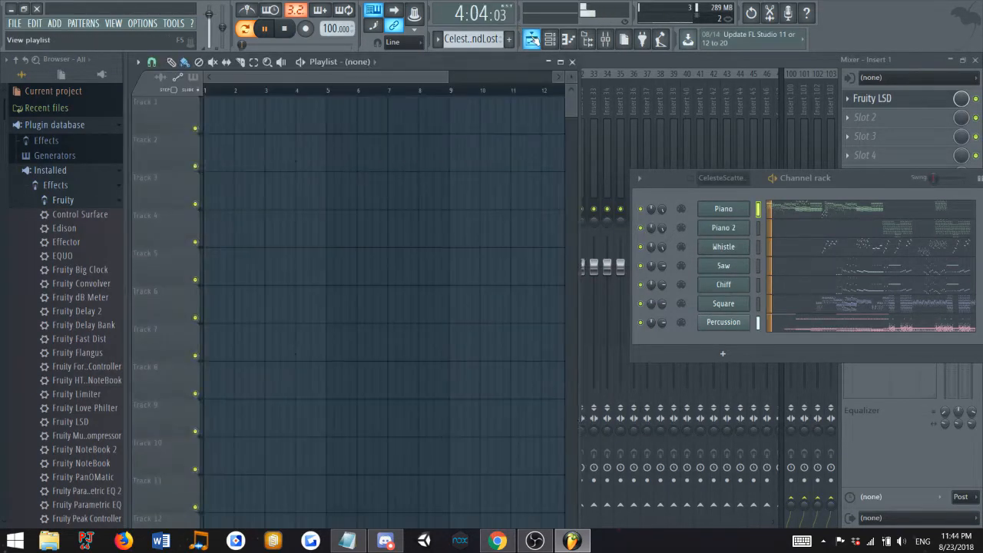
click(550, 38)
click(555, 40)
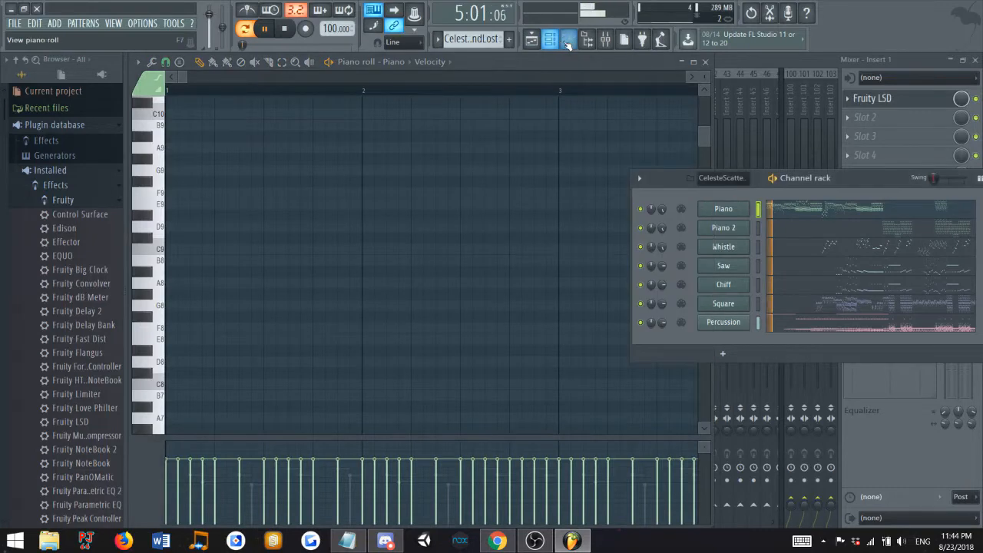
click(567, 40)
click(568, 40)
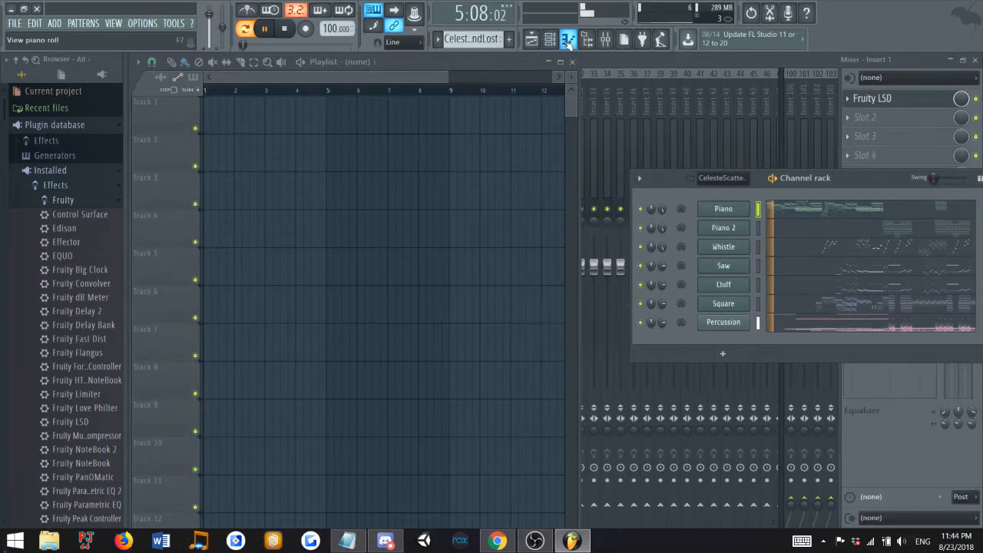
click(723, 208)
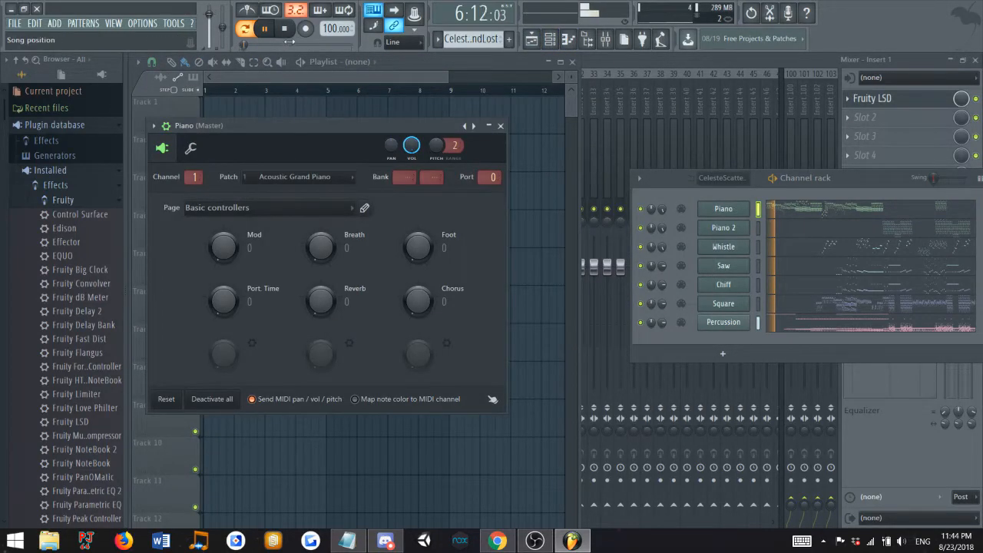
key(space)
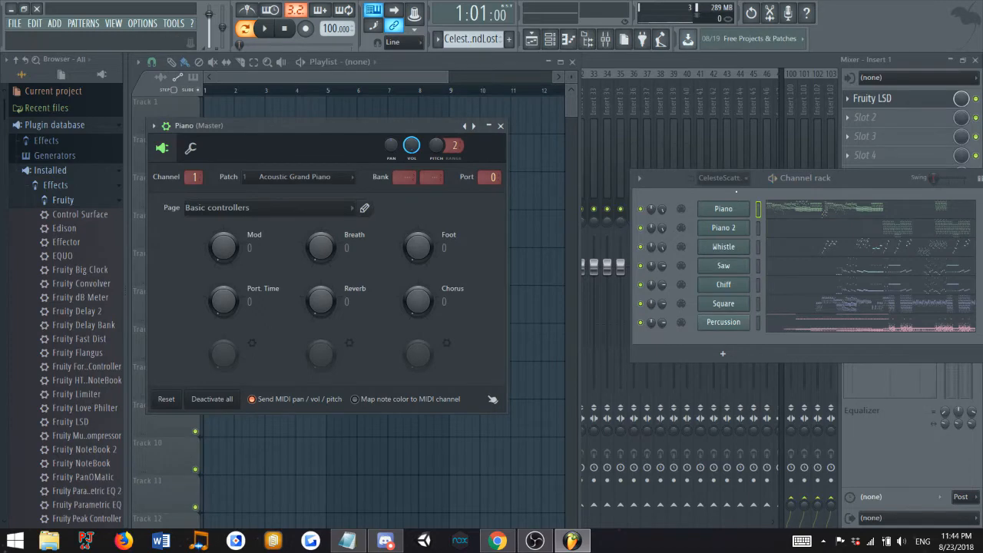
Load the GM01CR sound bank from the Paper Mario Star Matrix folder into Fruity LSD on mixer Insert 1.
click(605, 40)
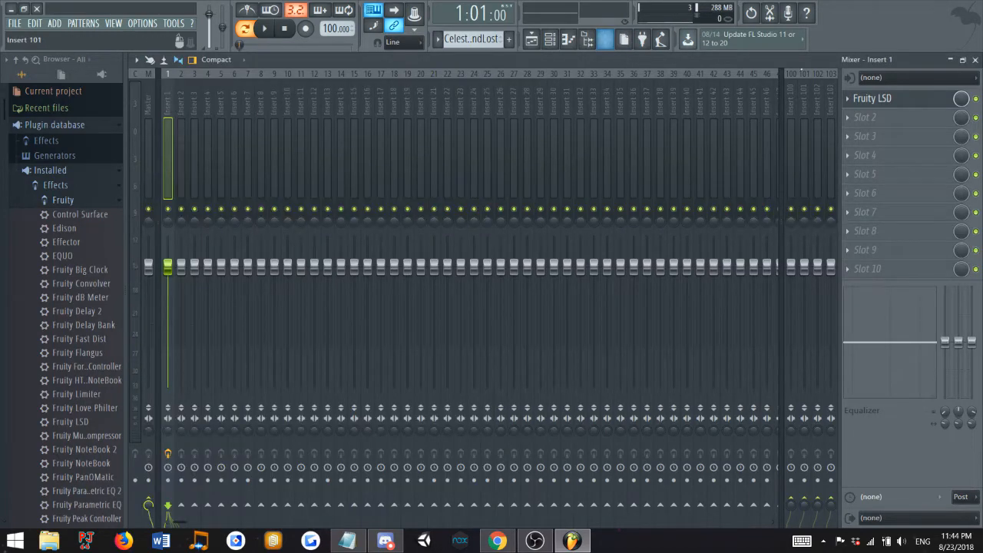
click(874, 98)
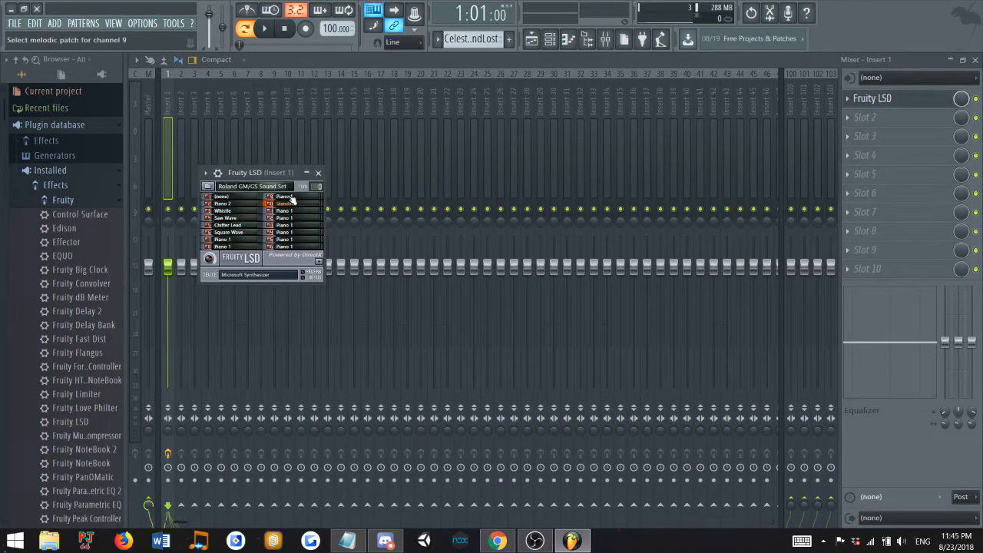
click(212, 188)
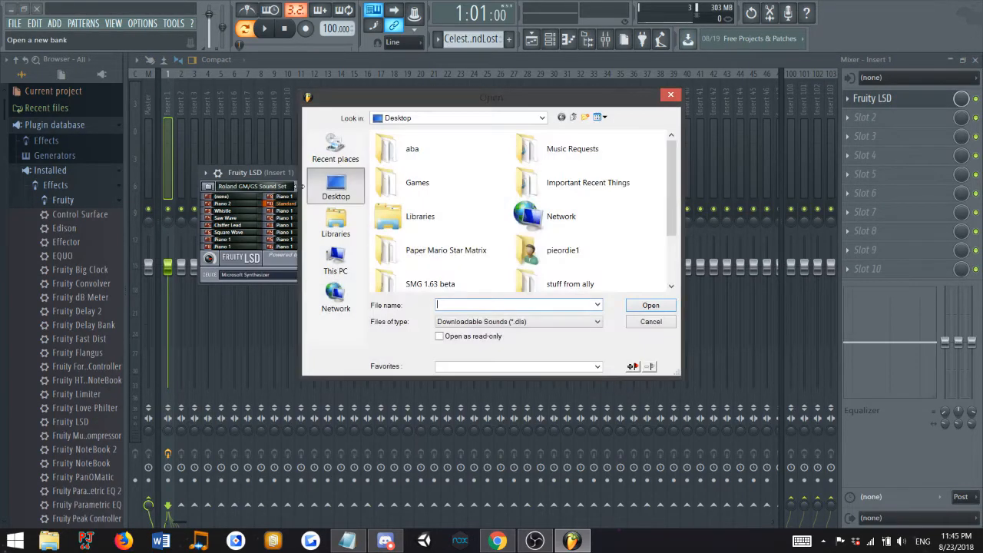
click(439, 215)
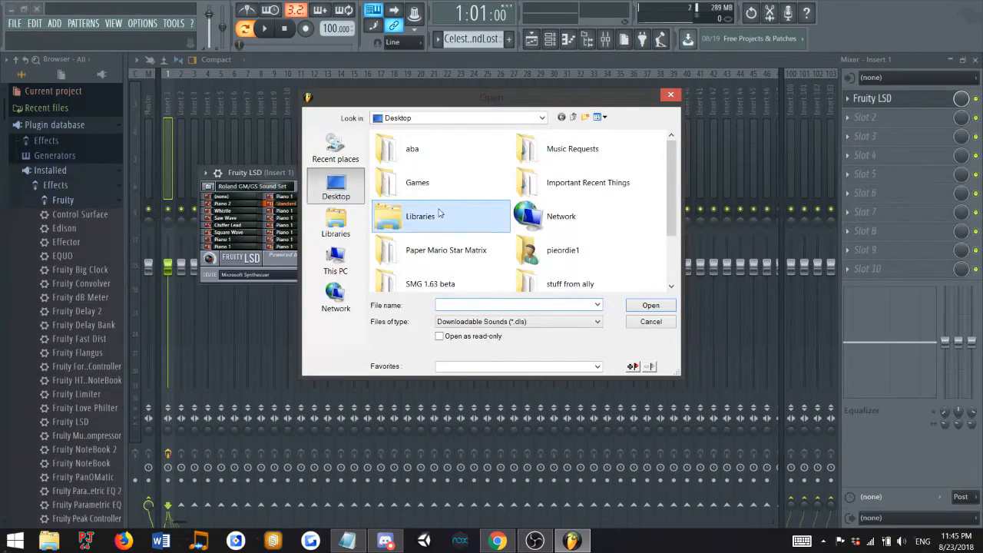
scroll(448, 205, down, 1)
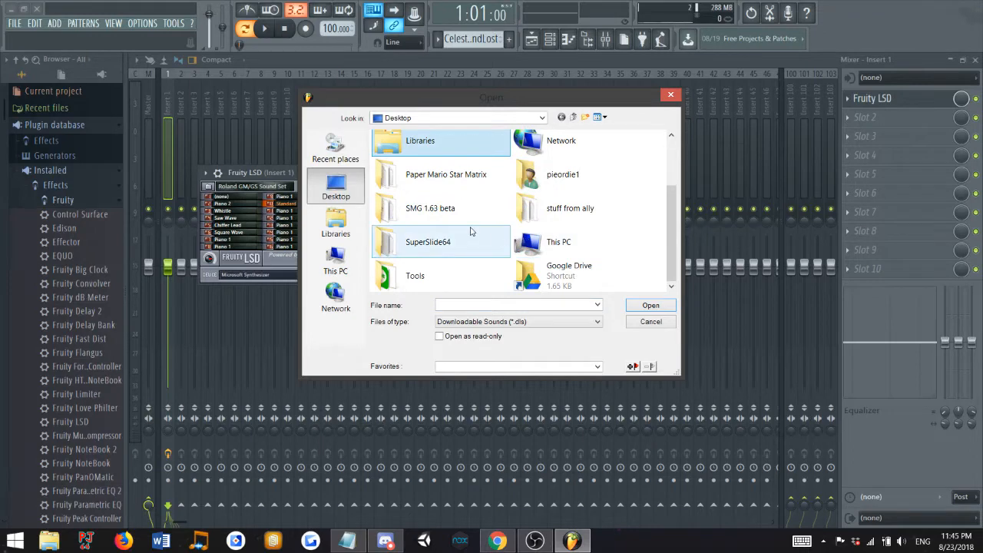
scroll(461, 224, up, 1)
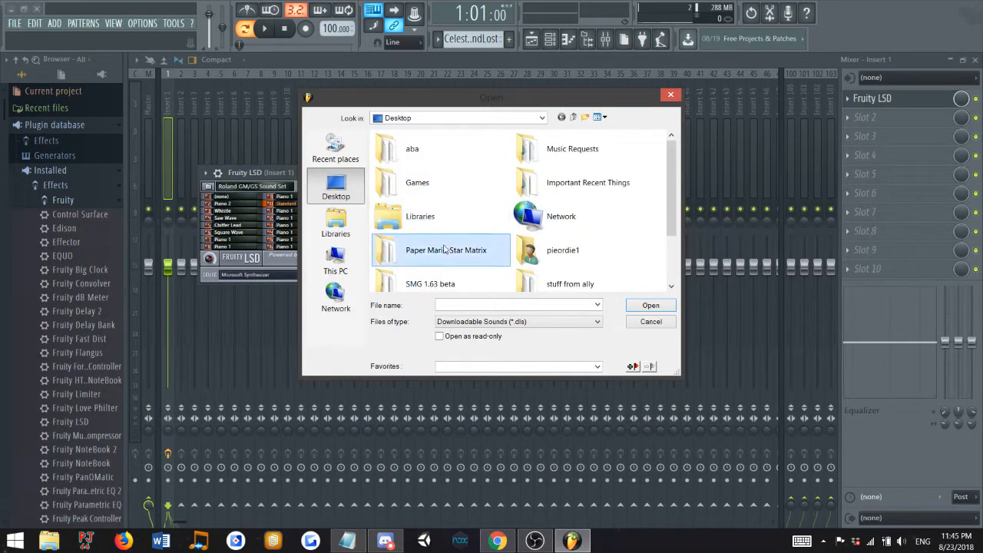
double_click(449, 251)
double_click(449, 234)
double_click(443, 272)
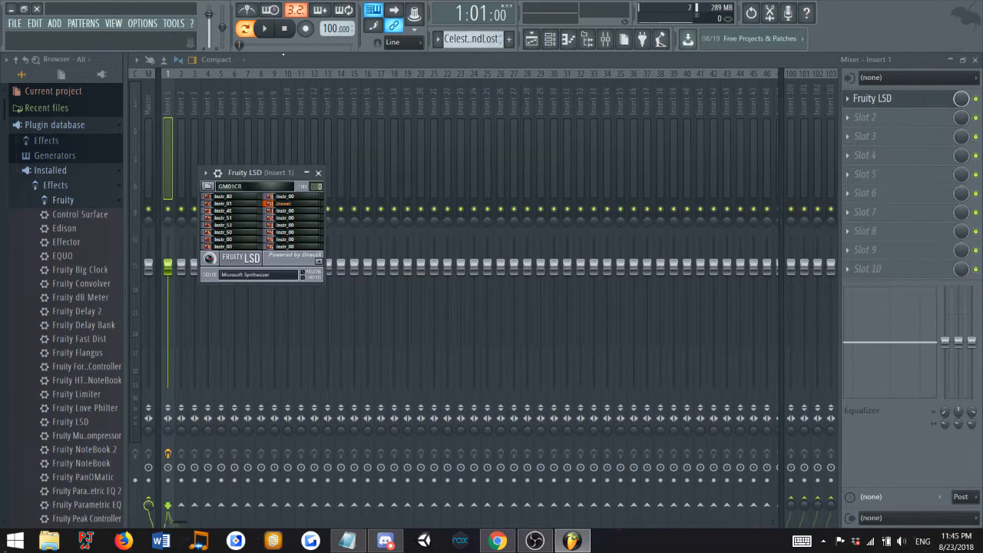
Play the song with the GM01CR sounds and set the Piano channel's bank to 1 in its settings.
click(264, 29)
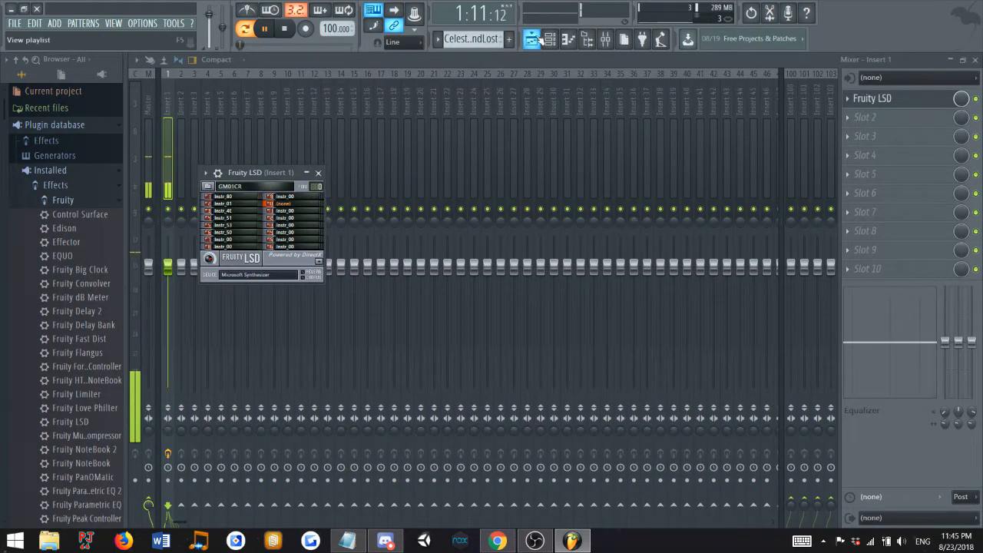
click(540, 40)
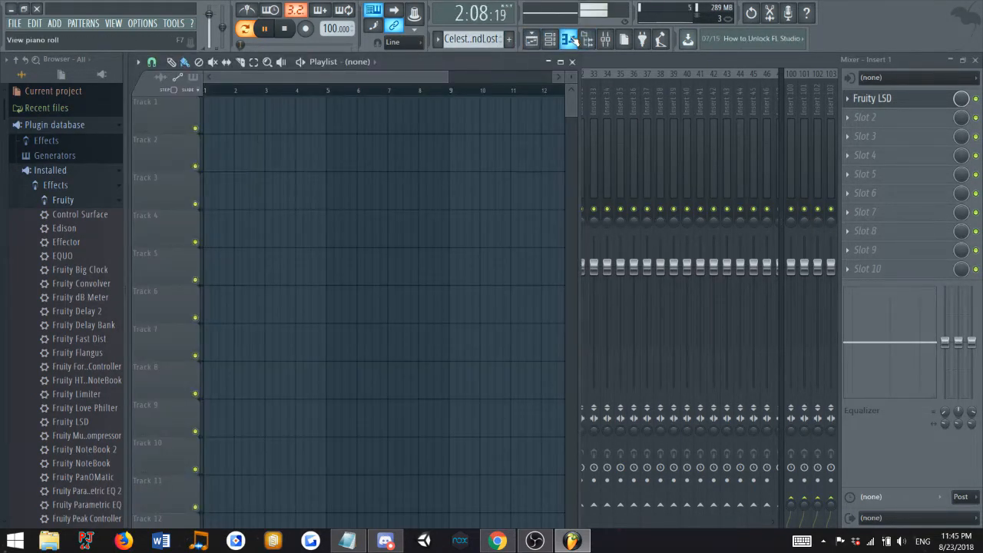
click(568, 40)
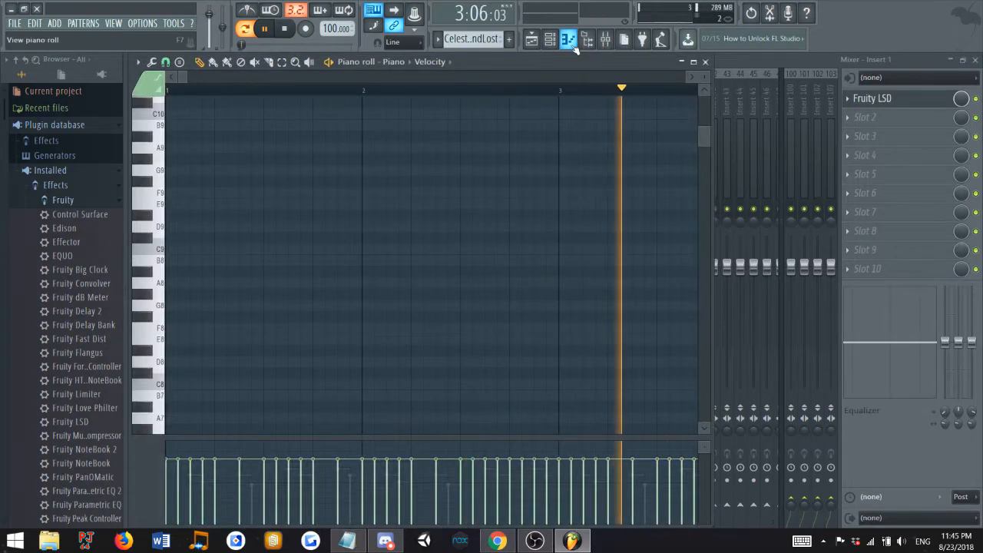
click(570, 43)
click(552, 42)
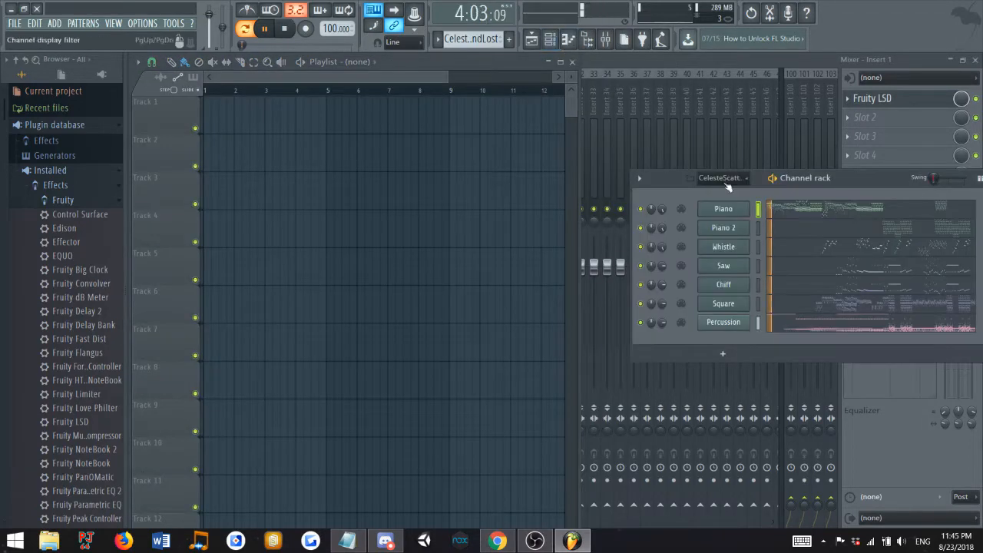
click(735, 212)
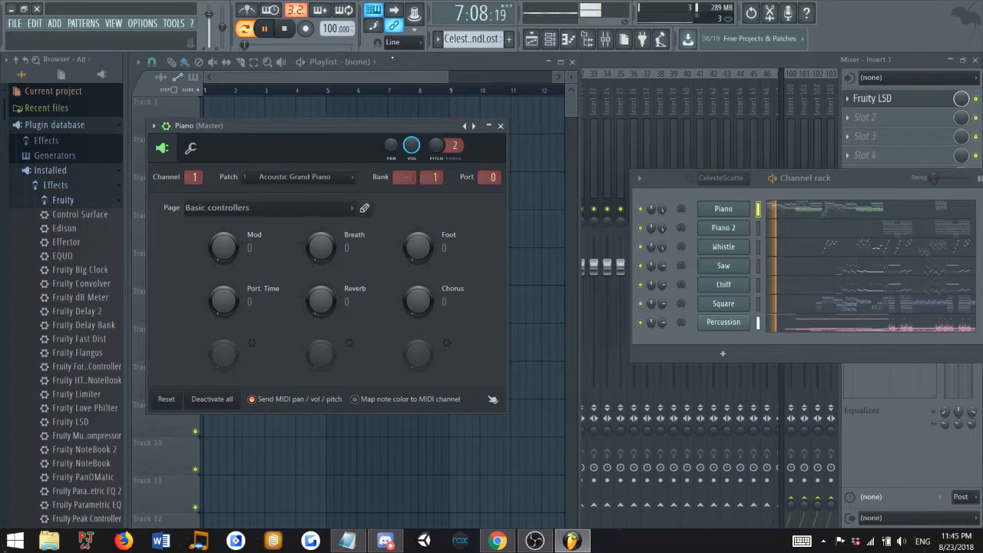
Open PM64_Instruments_List from the Paper Mario Star Matrix folder in File Explorer, look at its instrument numbers, and close it.
click(347, 540)
click(347, 540)
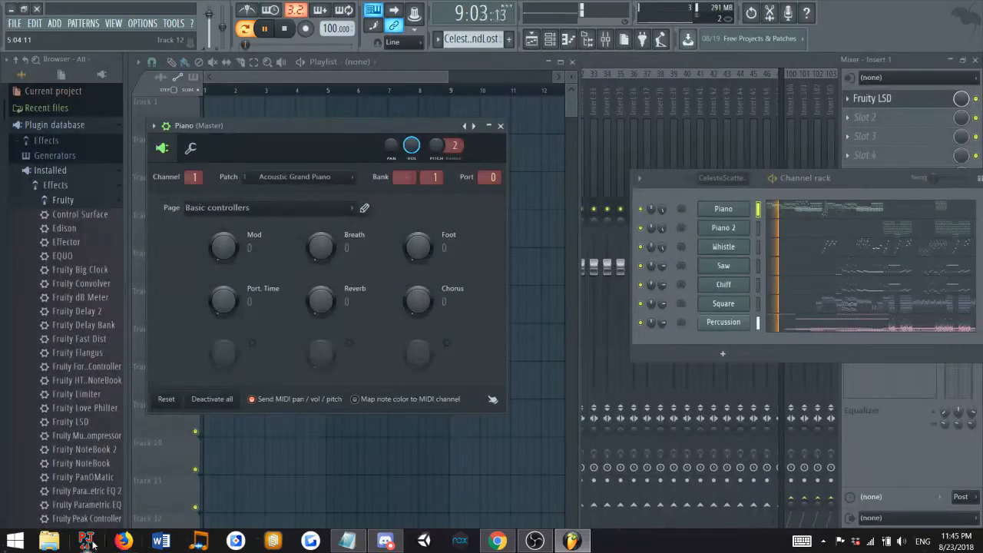
right_click(49, 540)
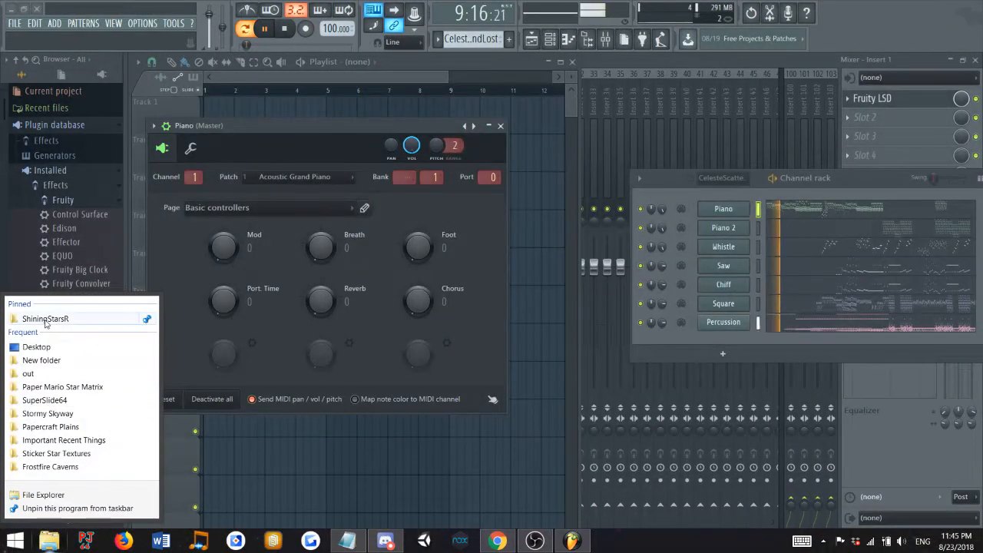
click(57, 387)
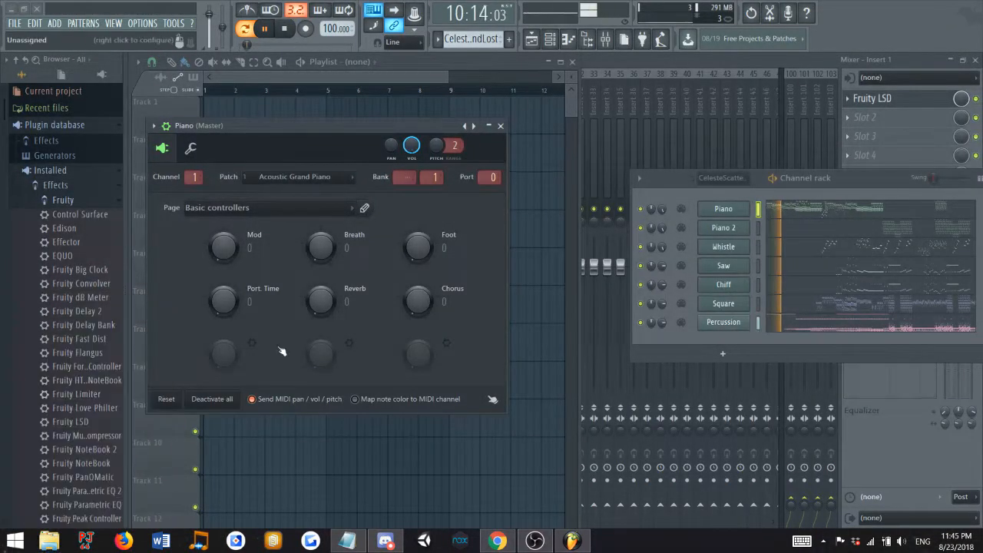
scroll(269, 288, down, 12)
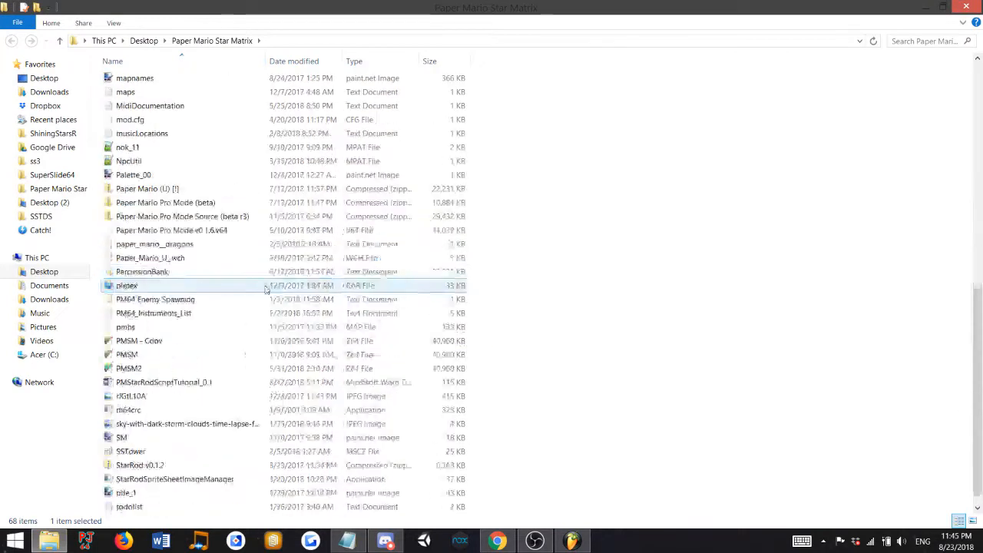
click(254, 299)
double_click(254, 299)
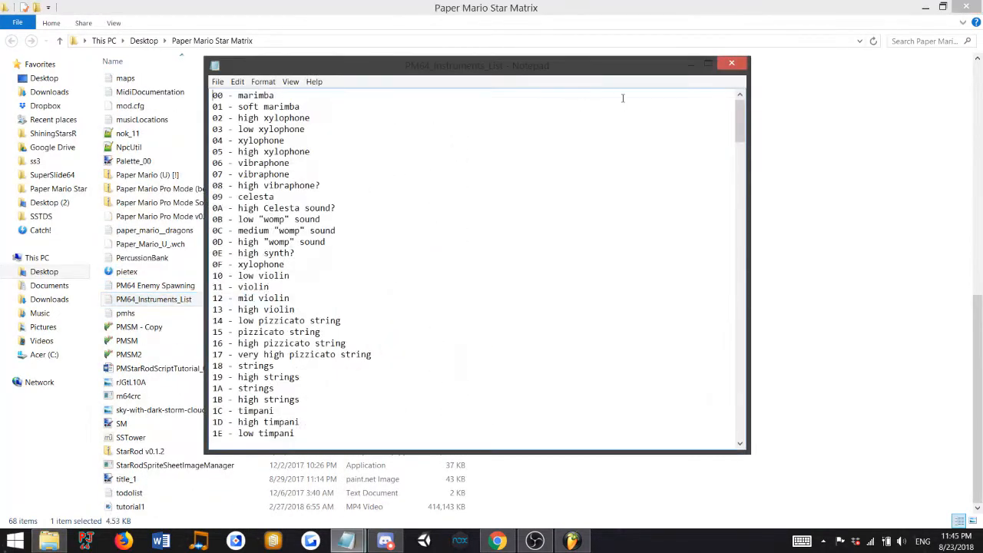
click(732, 65)
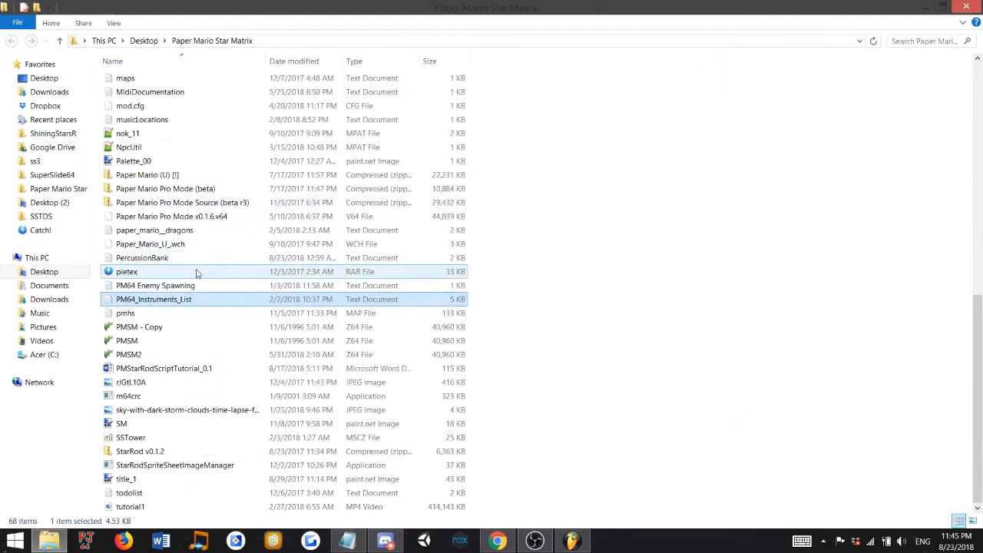
Open InstrumentBanksSeperated and examine the instruments listed for Bank 06 (GM01CR) and Bank 07 (GM02CR).
scroll(197, 269, up, 2)
scroll(194, 260, up, 1)
double_click(163, 160)
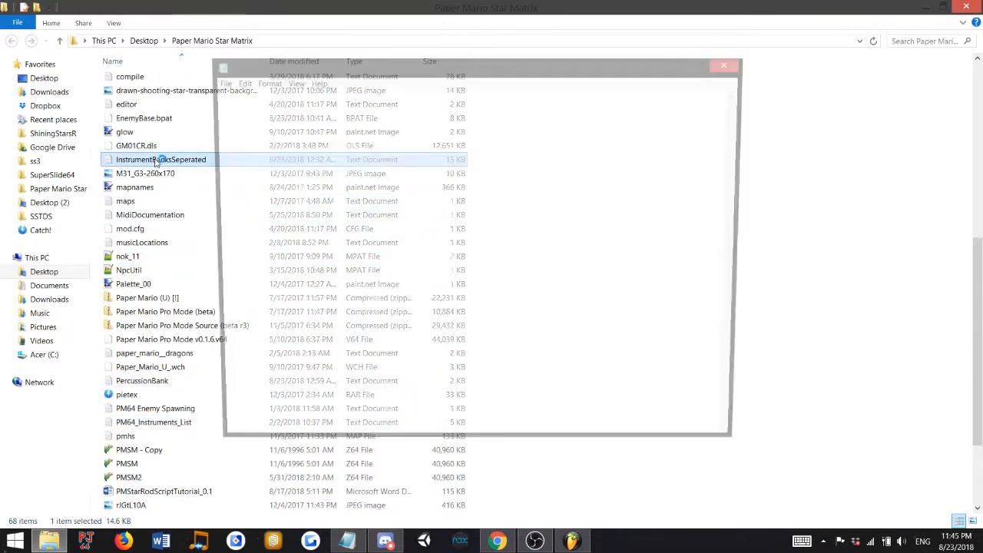
scroll(314, 202, down, 11)
scroll(317, 208, up, 8)
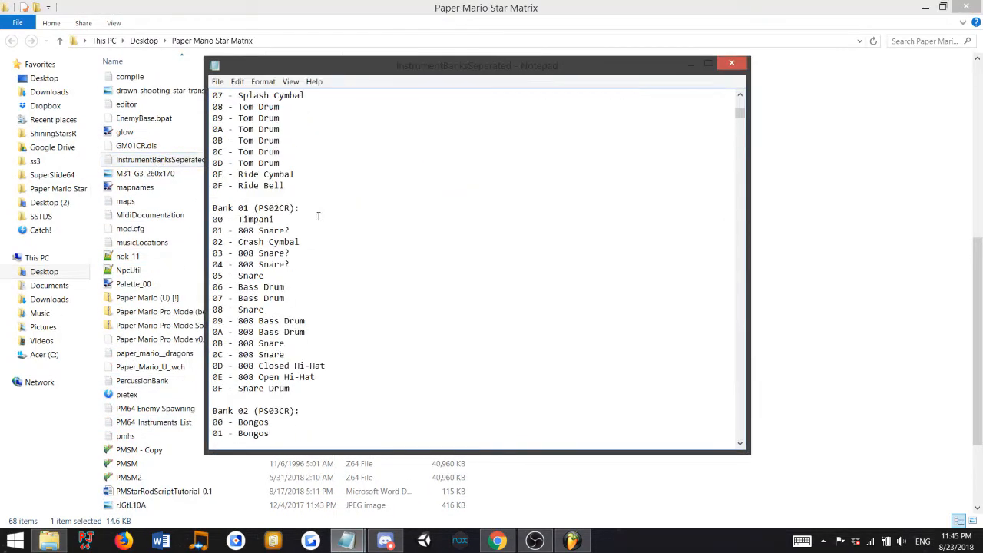
scroll(321, 215, down, 20)
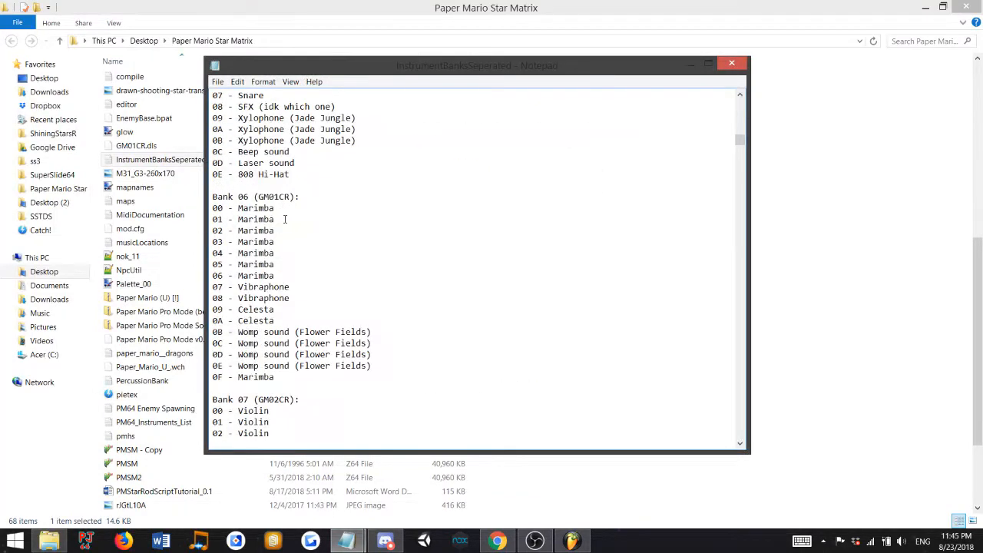
scroll(282, 212, down, 4)
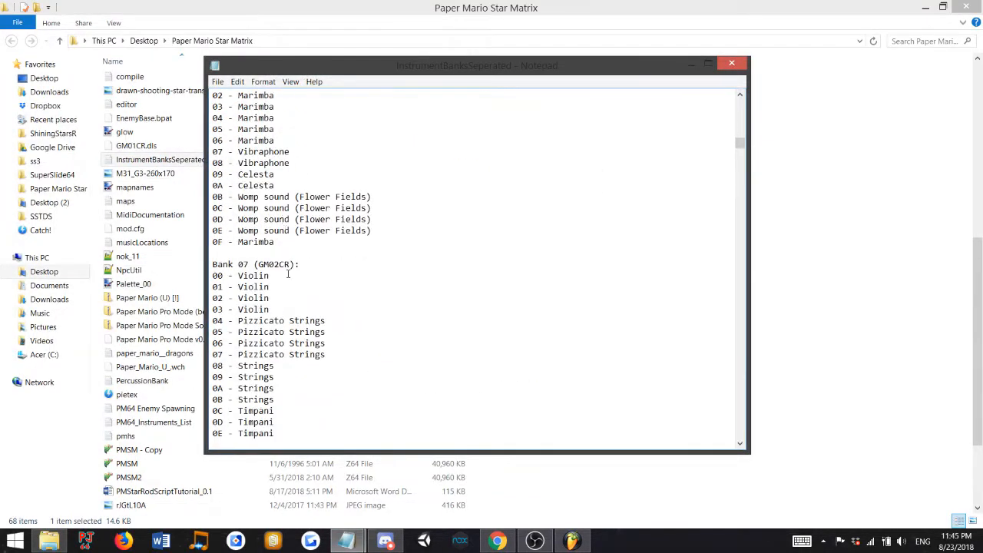
Examine the instruments listed for Bank 08 (GM03CR) through Bank 0E (GM09CR) in InstrumentBanksSeperated.
scroll(289, 275, down, 6)
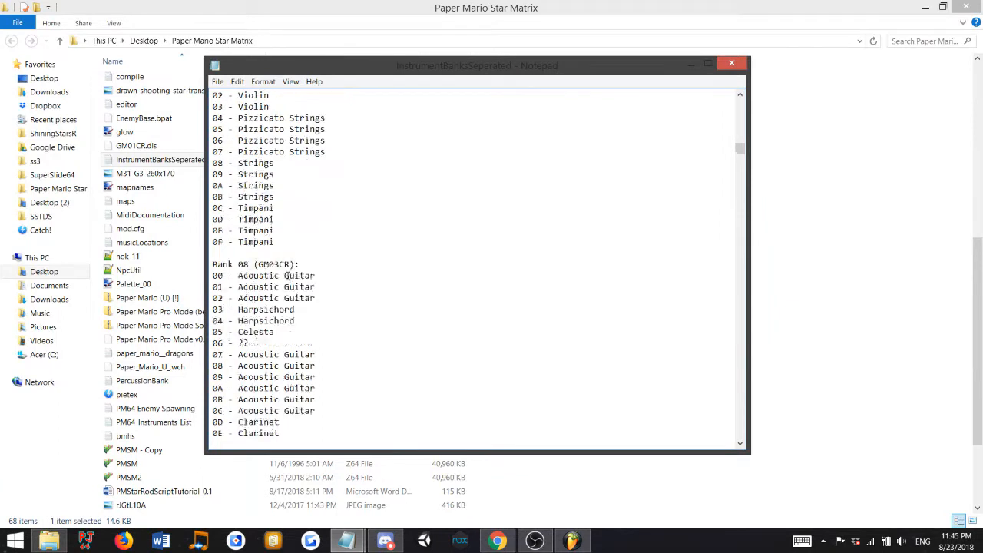
scroll(328, 278, down, 5)
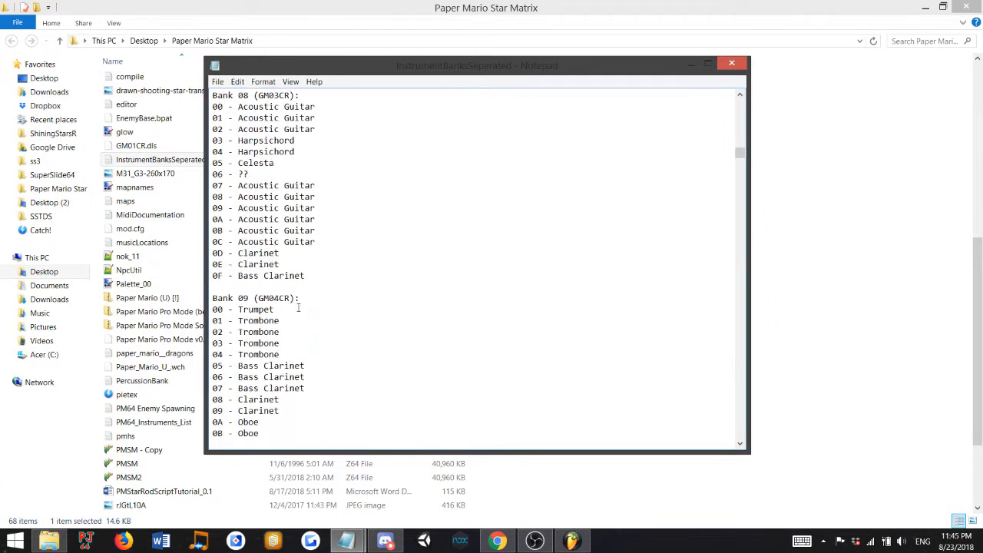
scroll(298, 307, down, 5)
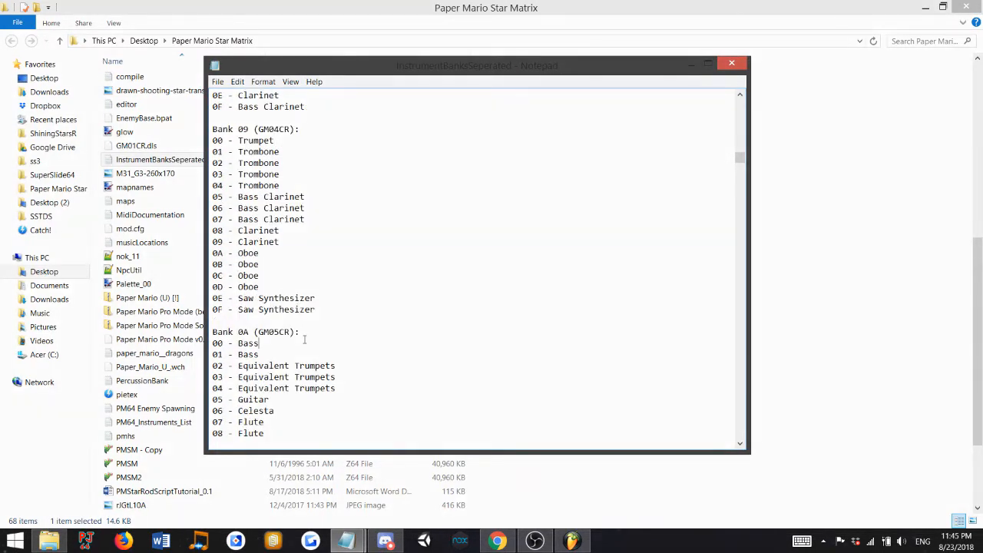
scroll(304, 340, down, 5)
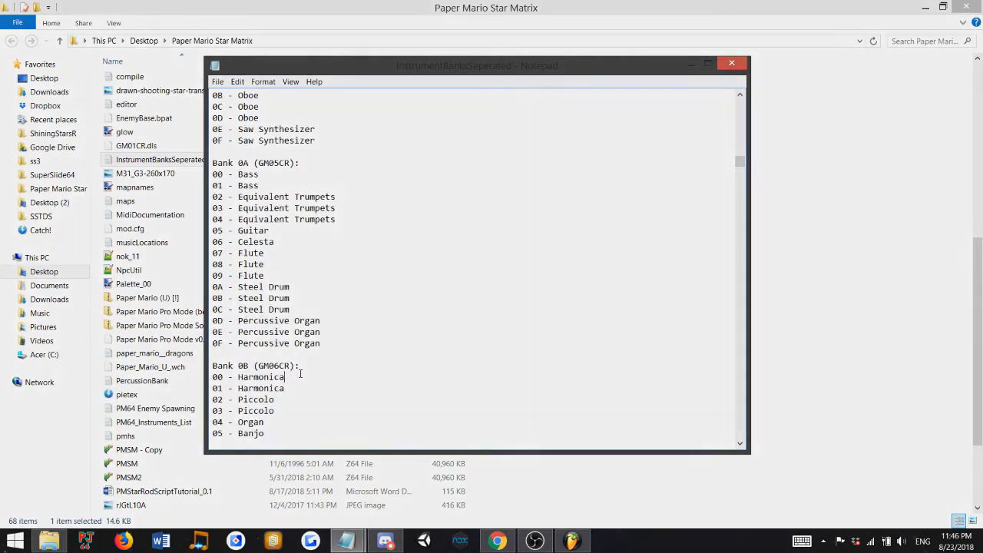
scroll(300, 374, down, 7)
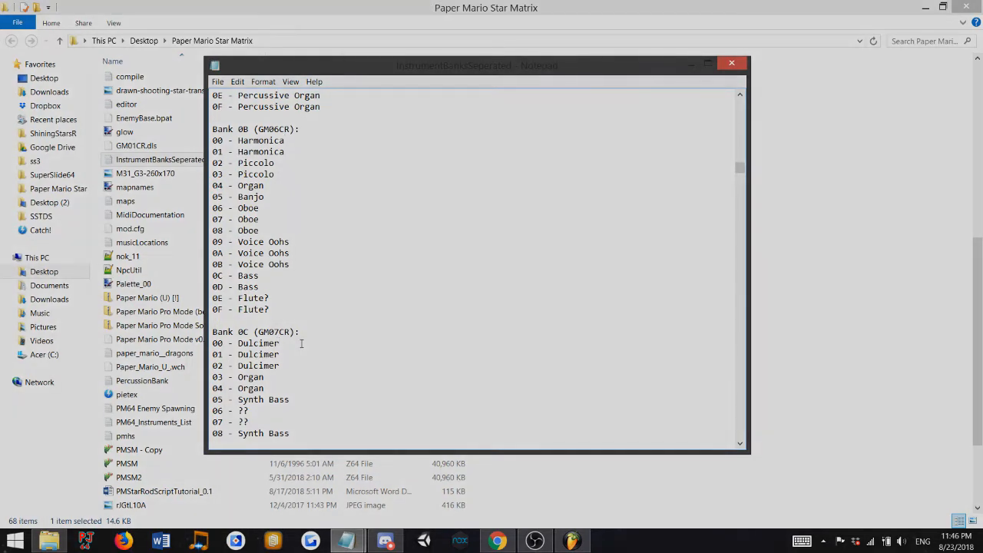
scroll(301, 343, down, 5)
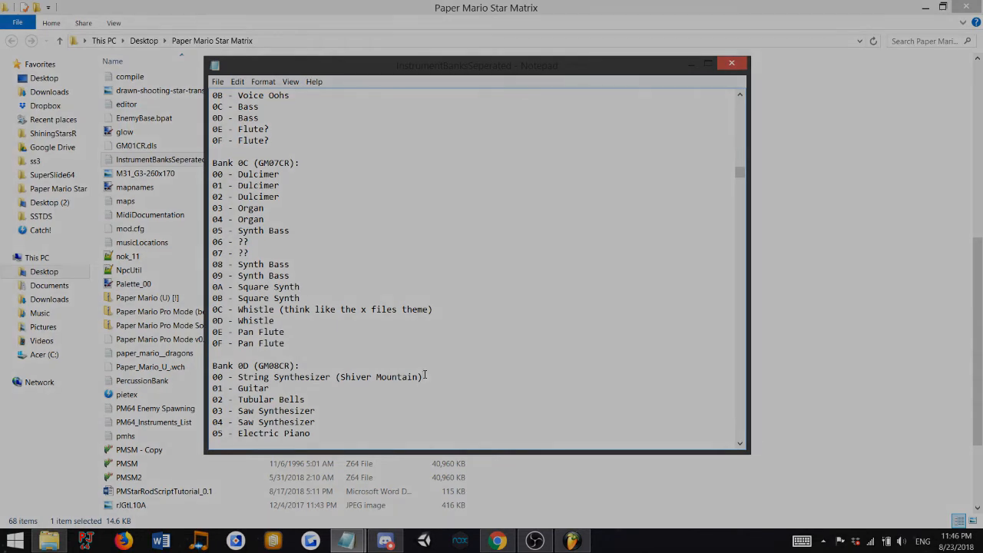
scroll(425, 375, down, 6)
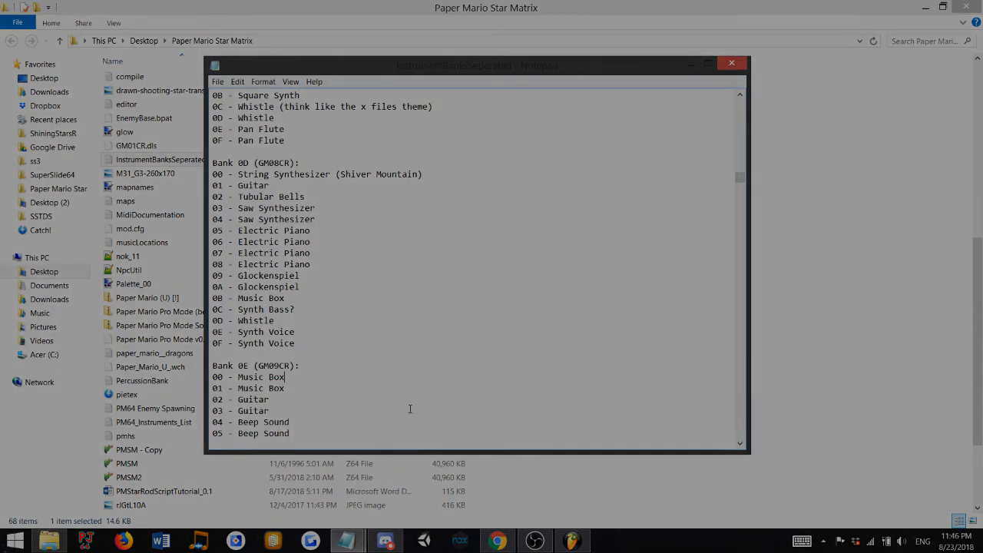
Switch to FL Studio, view the piano roll and the mixer, and look at the Piano channel's settings before closing them.
click(571, 541)
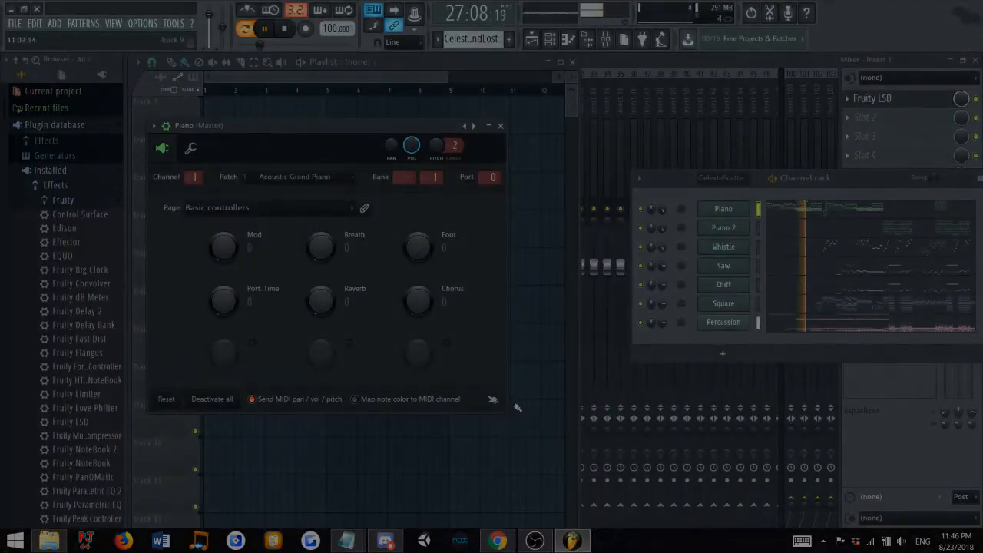
click(550, 39)
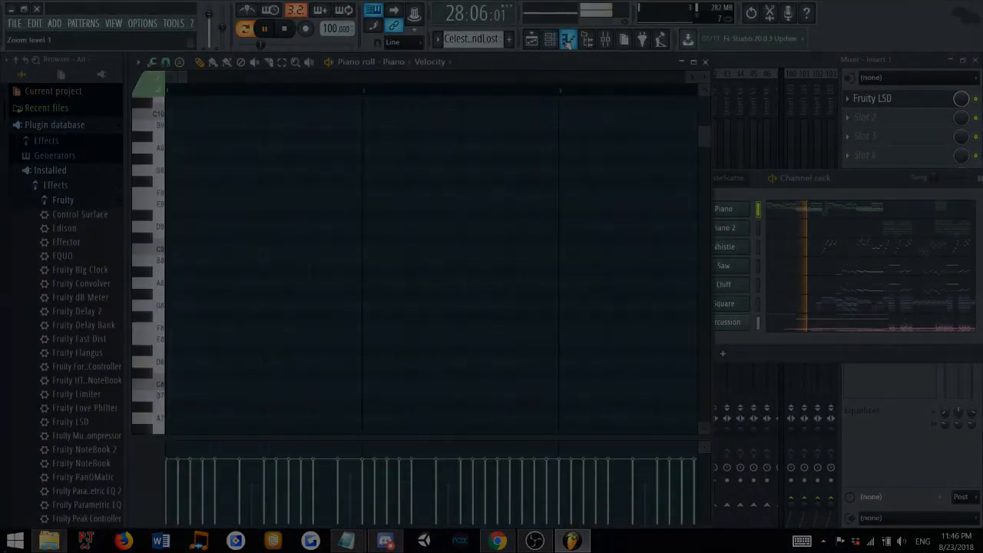
click(567, 40)
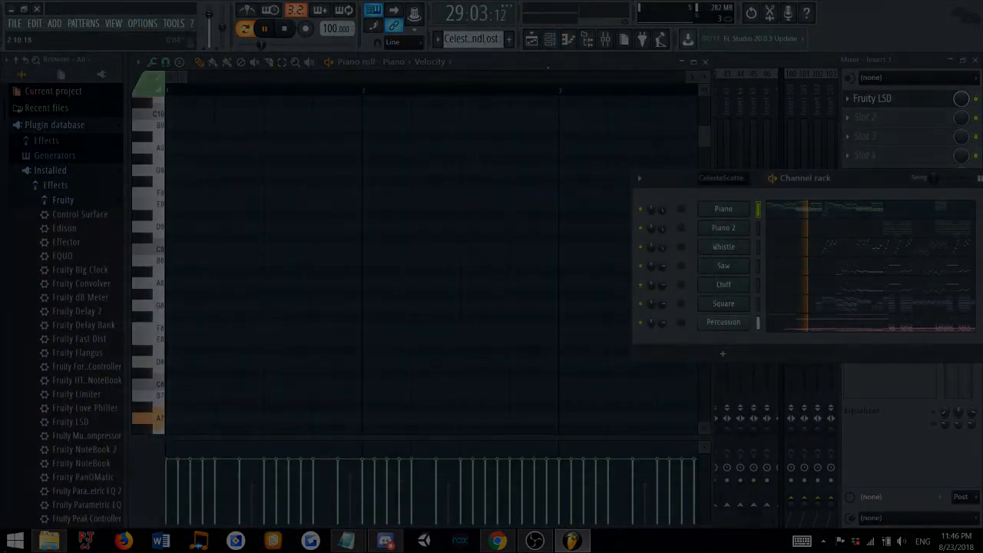
click(604, 42)
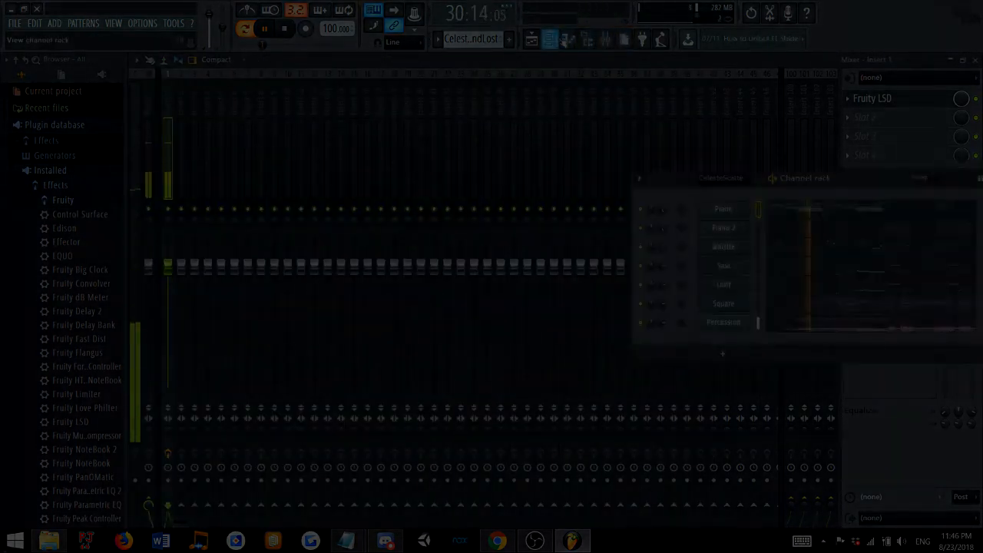
click(568, 40)
click(733, 207)
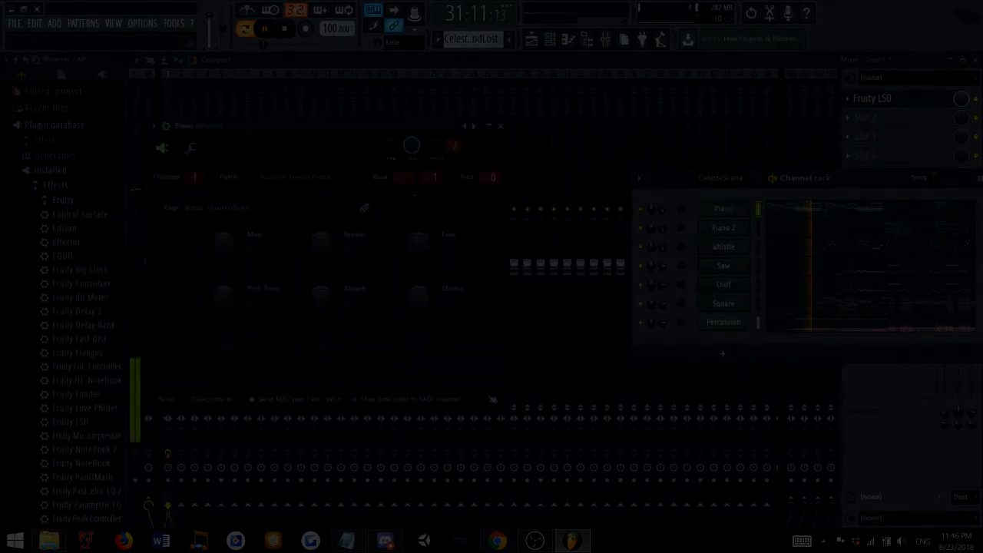
click(499, 127)
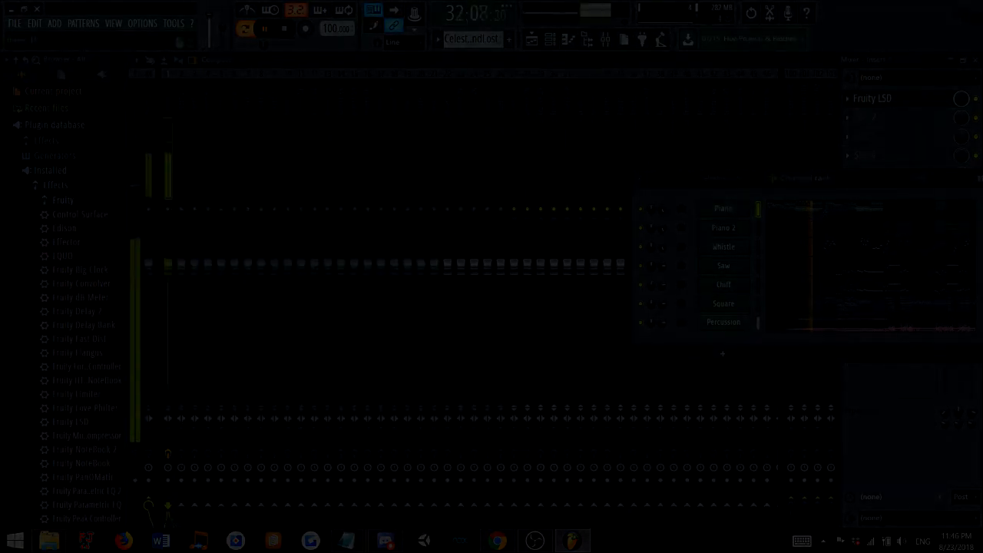